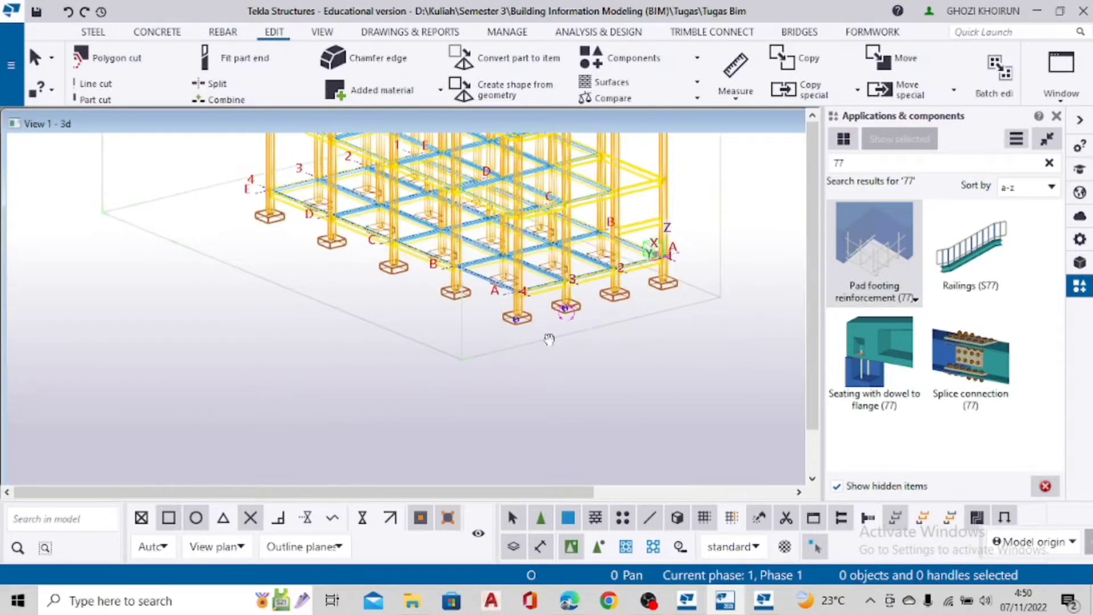
Examine the building frame's pad footings, then focus on the corner footing at grid A-4
middle_click_drag(623, 291, 589, 438)
scroll(563, 401, "up", 3)
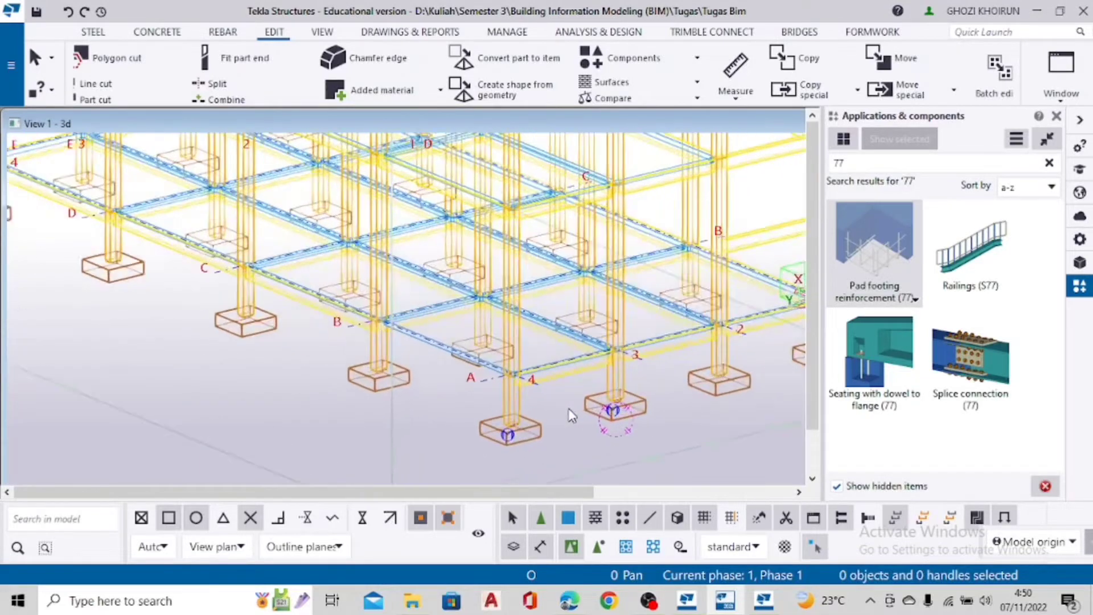
middle_click_drag(567, 370, 521, 383)
scroll(518, 379, "down", 1)
scroll(512, 363, "up", 4)
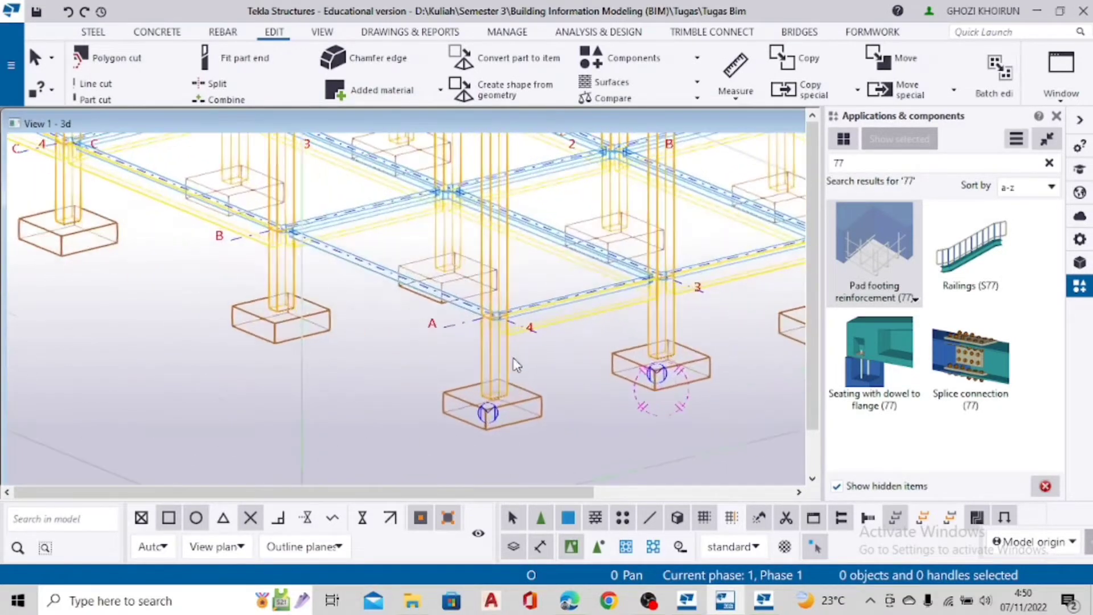
scroll(503, 339, "down", 1)
scroll(503, 338, "down", 1)
middle_click_drag(504, 336, 574, 484)
scroll(564, 327, "down", 1)
middle_click_drag(556, 276, 551, 361)
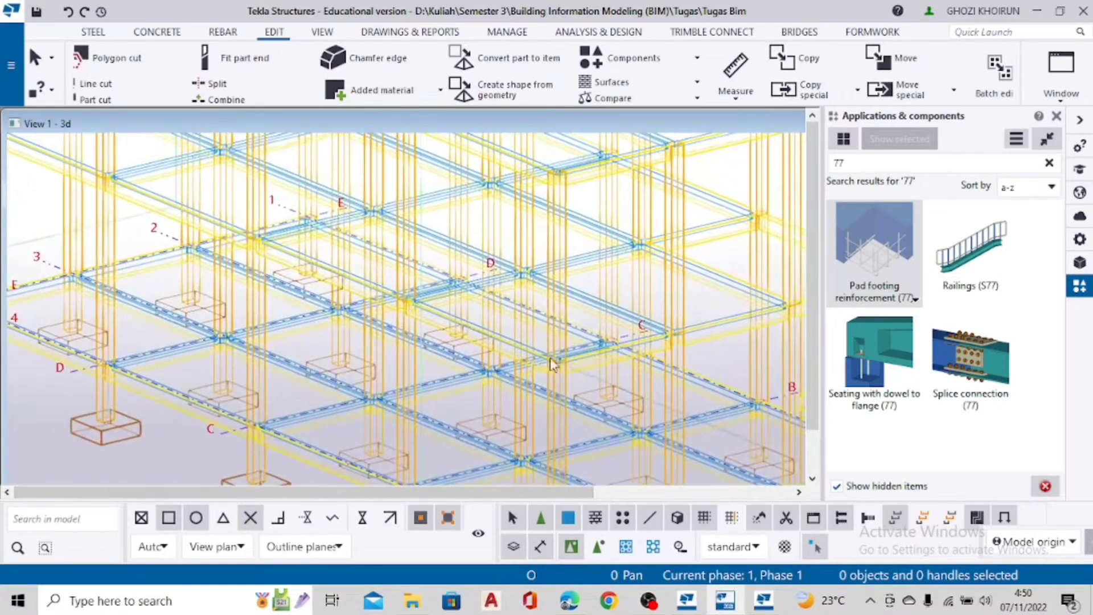
scroll(542, 252, "down", 2)
middle_click_drag(654, 404, 483, 288)
scroll(473, 299, "up", 3)
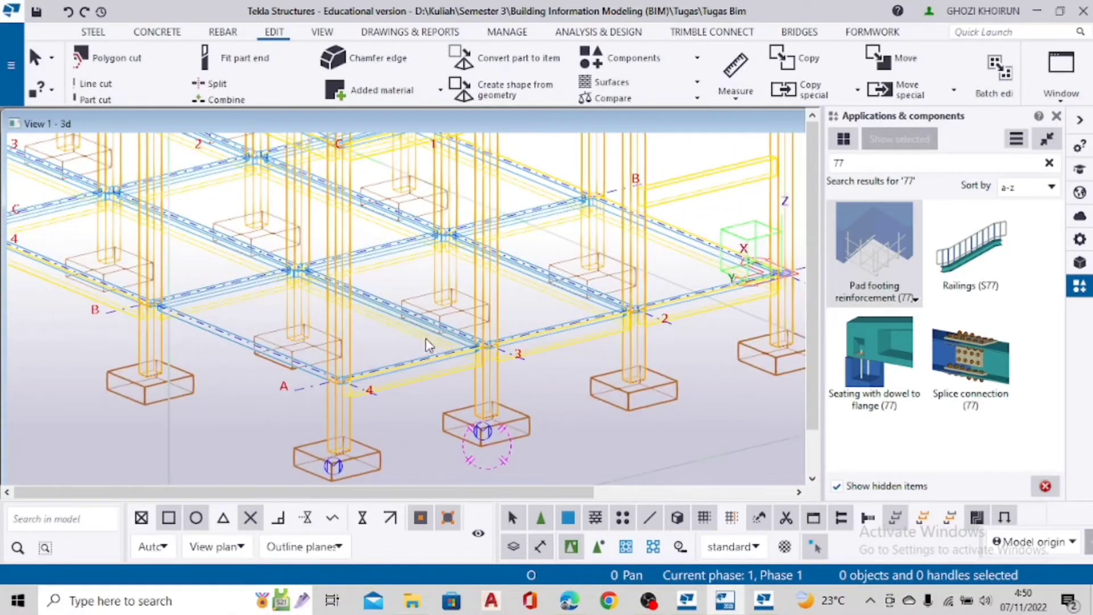
scroll(422, 360, "down", 5)
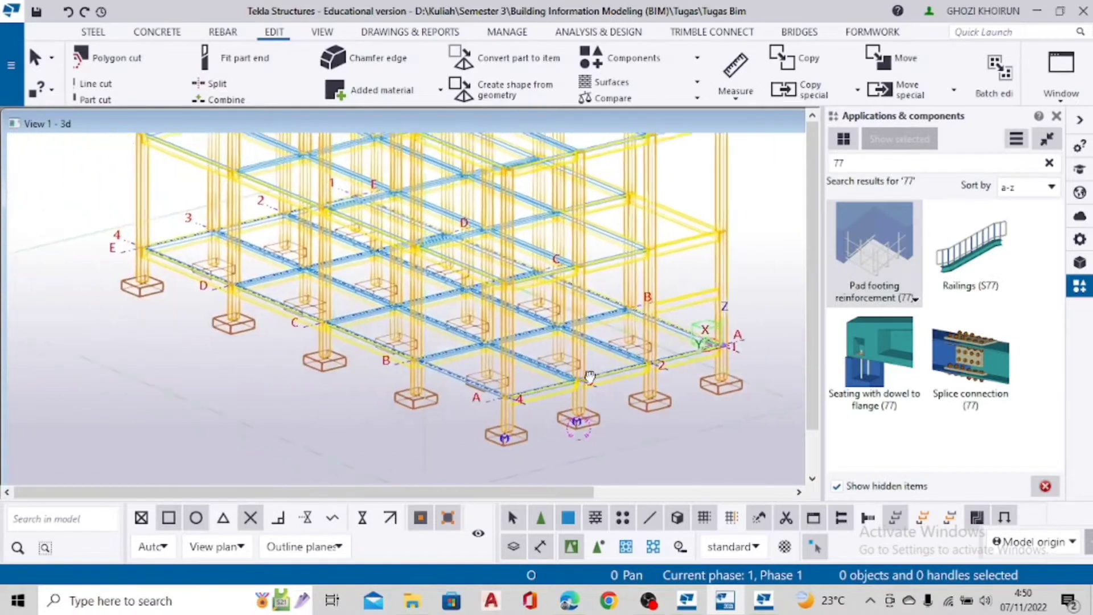
scroll(646, 410, "up", 6)
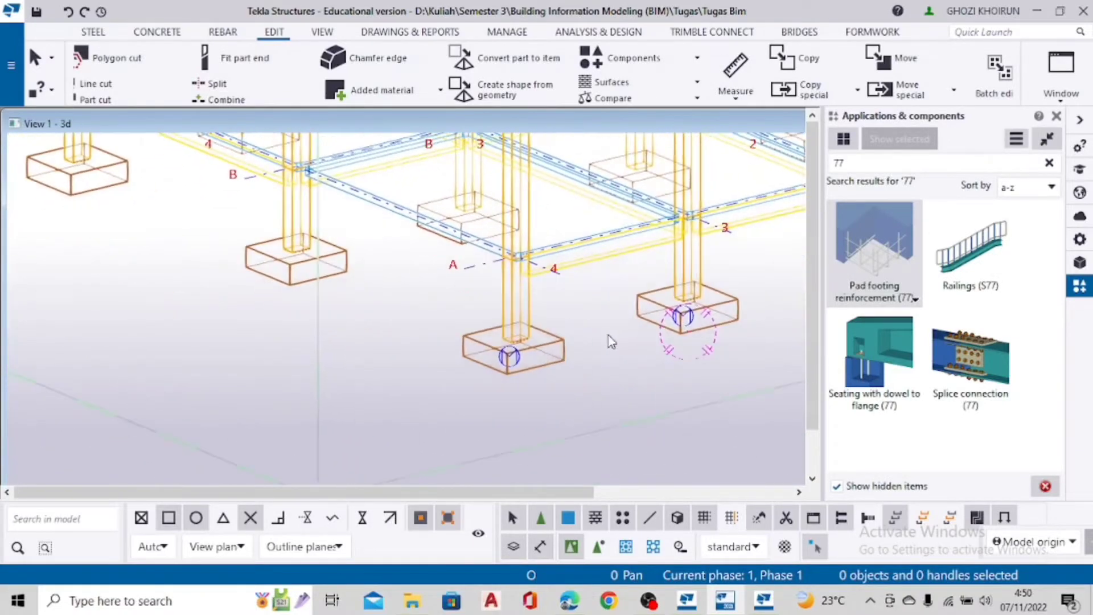
scroll(579, 326, "down", 4)
scroll(561, 370, "up", 4)
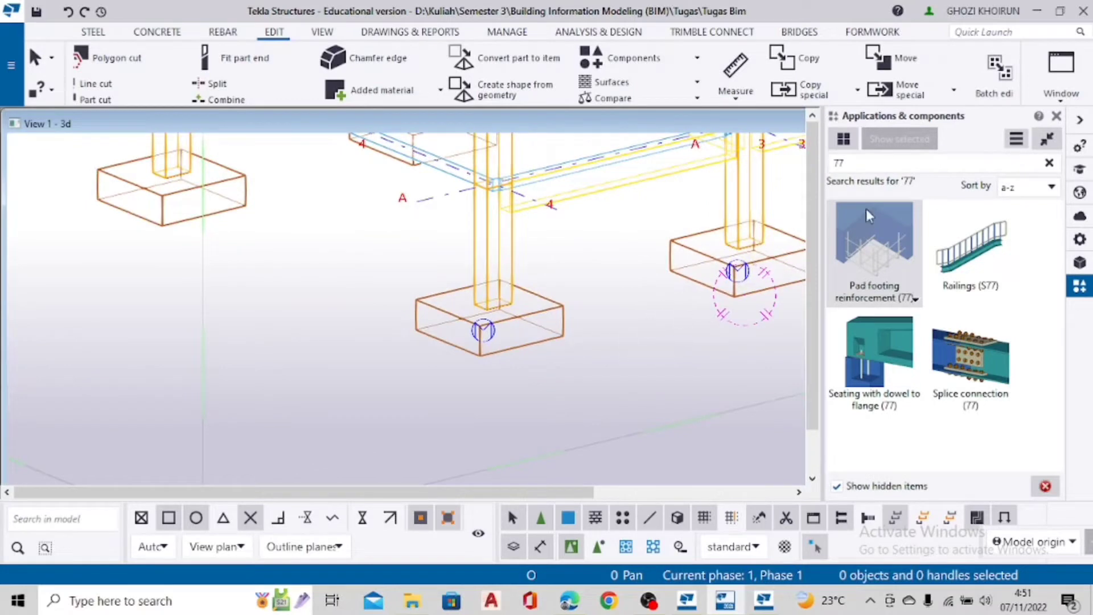
Apply Pad footing reinforcement (77) to the corner footing at grid A-4 and open the reinforcement's properties
left_click(907, 163)
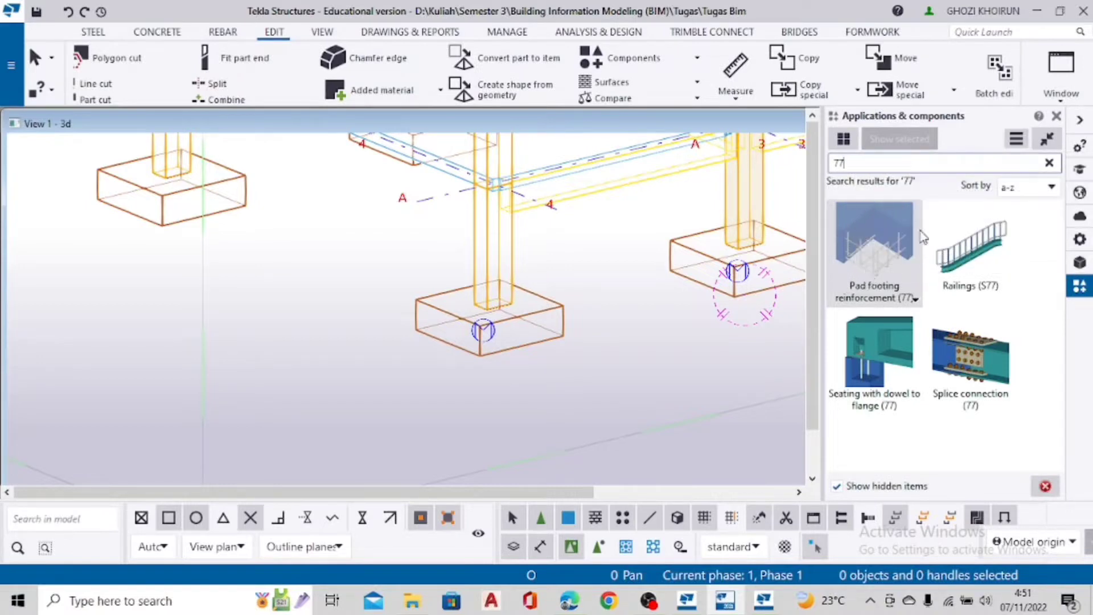
left_click(876, 245)
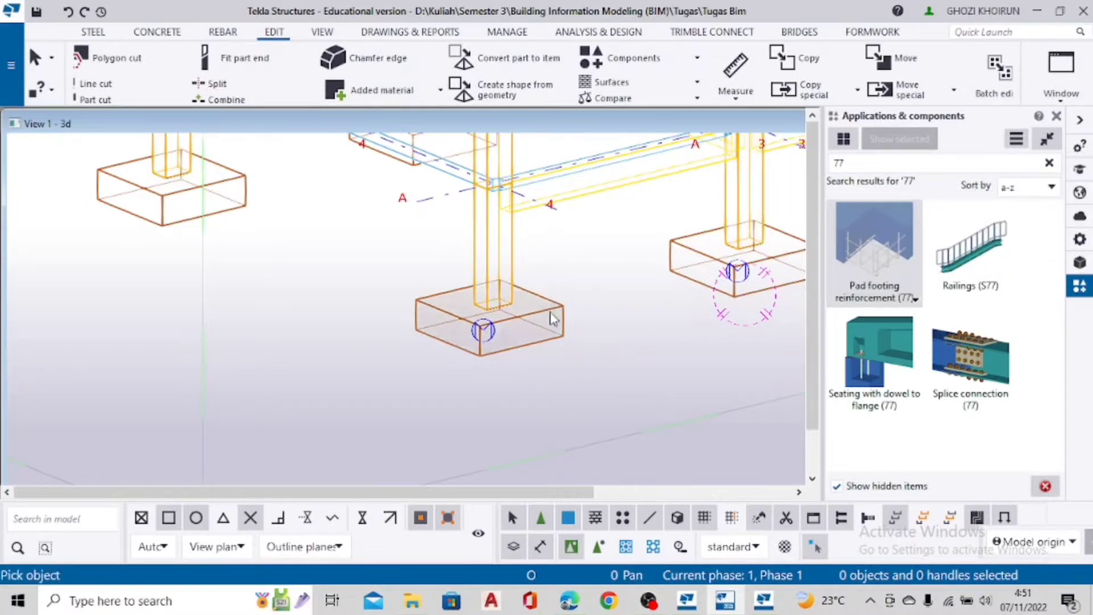
left_click(543, 331)
scroll(540, 334, "up", 2)
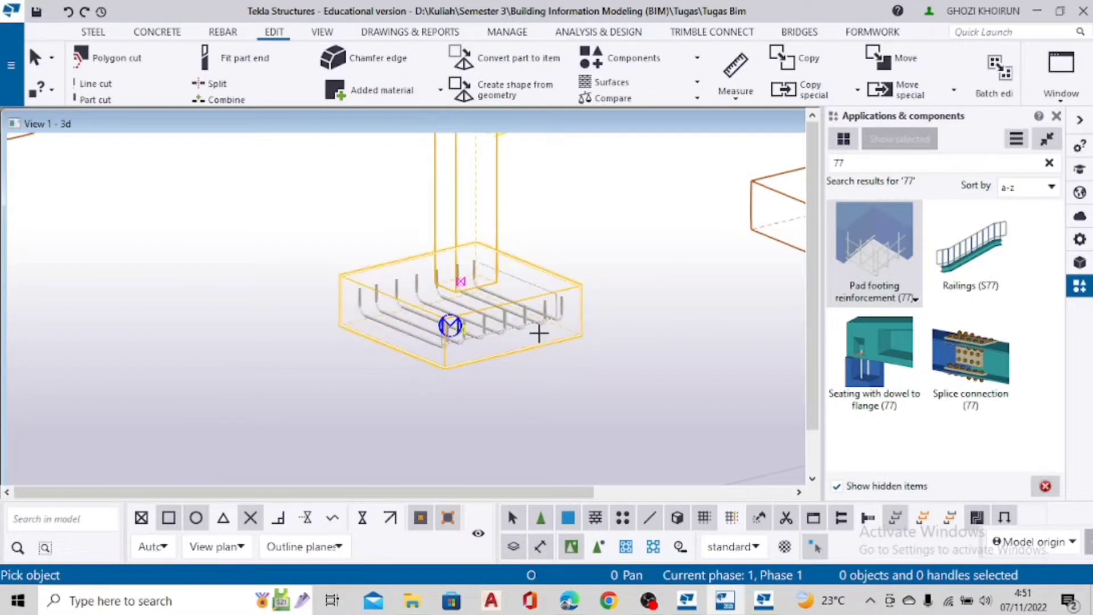
scroll(539, 333, "up", 3)
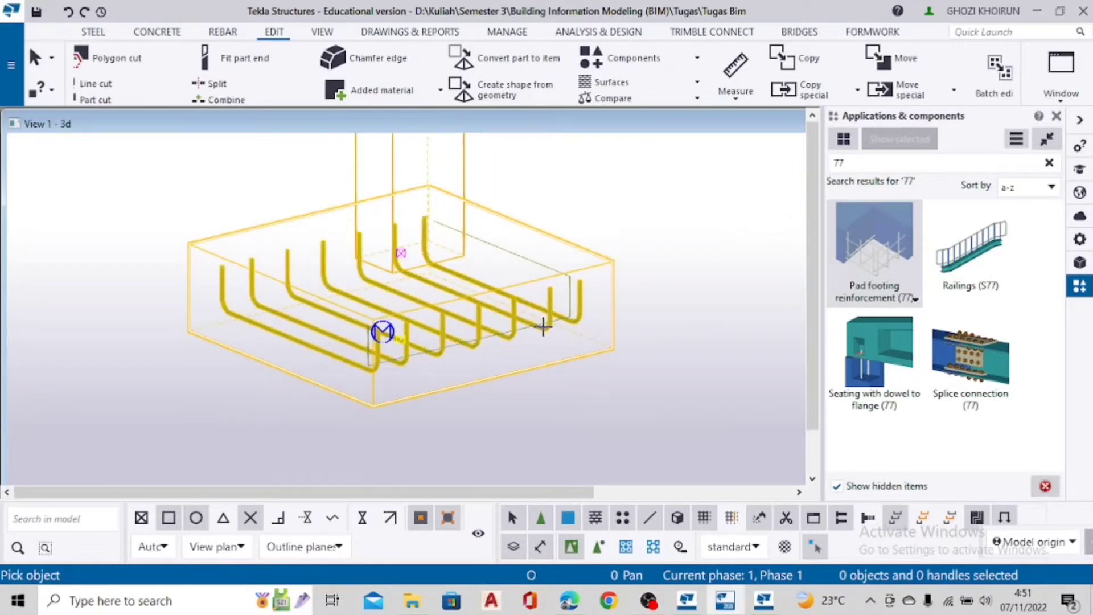
scroll(478, 323, "up", 3)
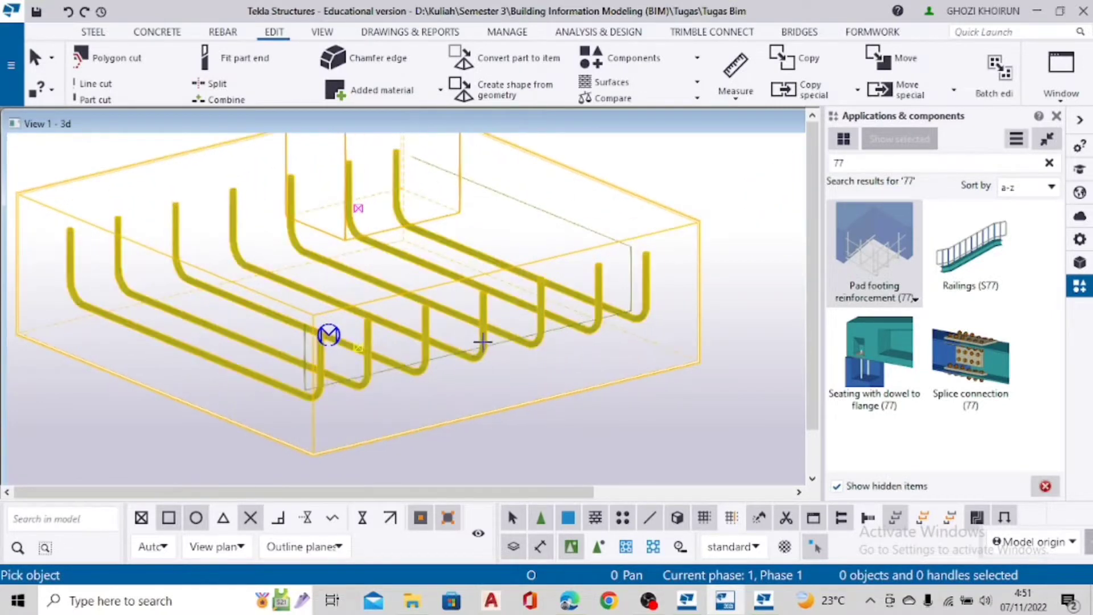
left_click(487, 328)
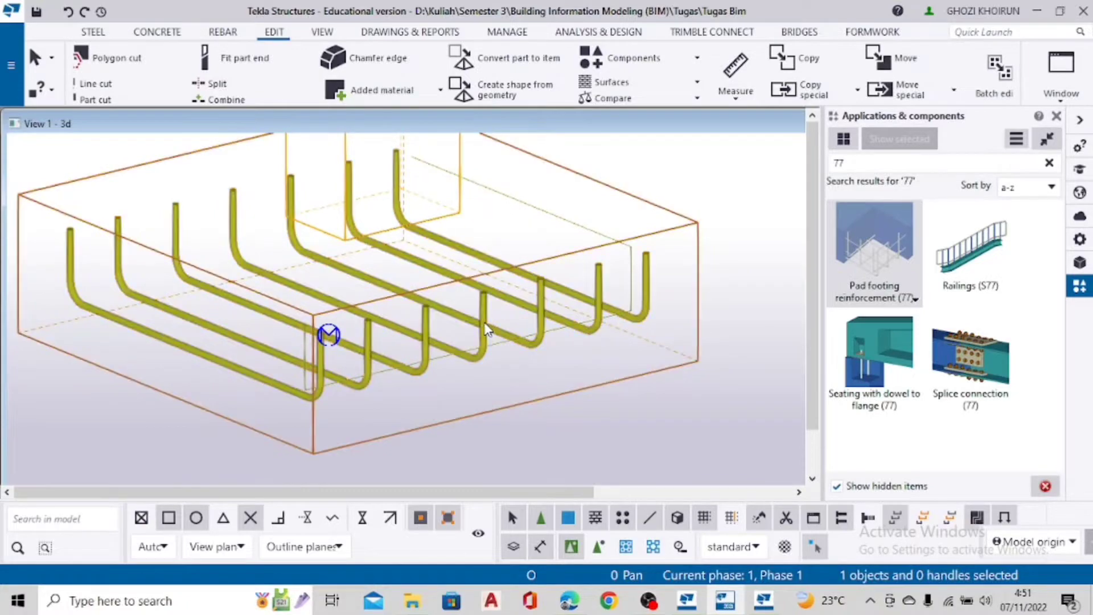
double_click(481, 323)
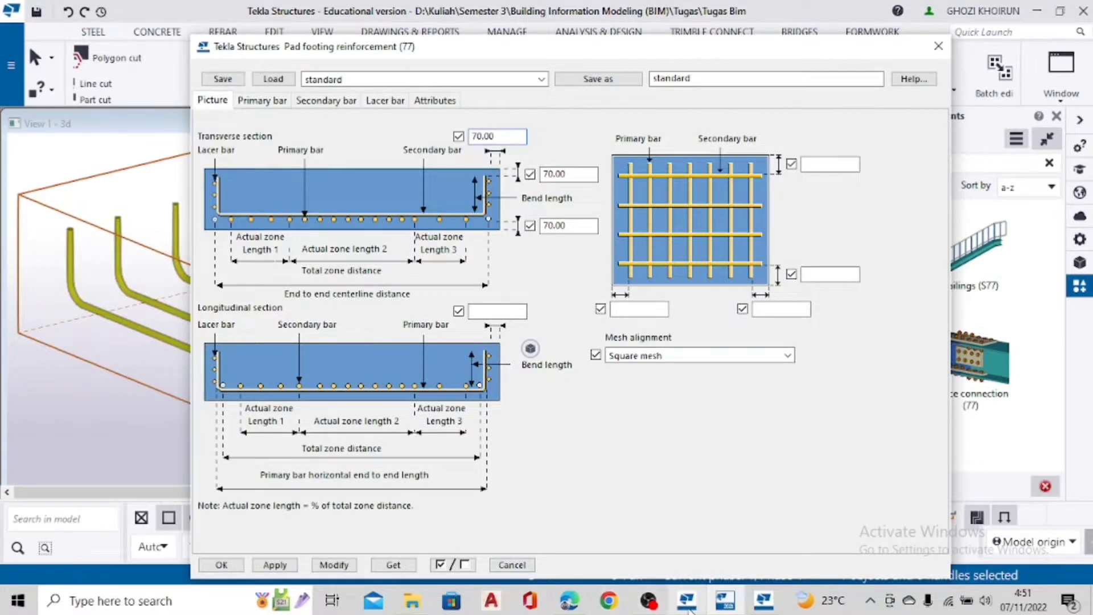
Look up the required concrete cover in Tabel 20.6.1.3.1 of the SNI 2847:2019 PDF in the browser, and return to Tekla Structures
left_click(569, 601)
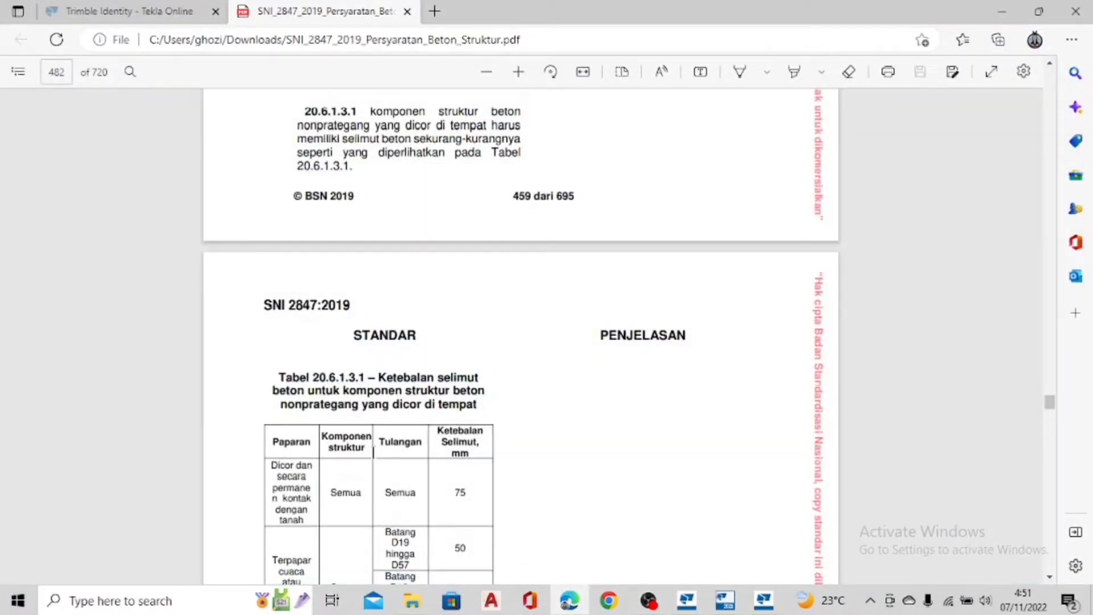
scroll(373, 451, "down", 5)
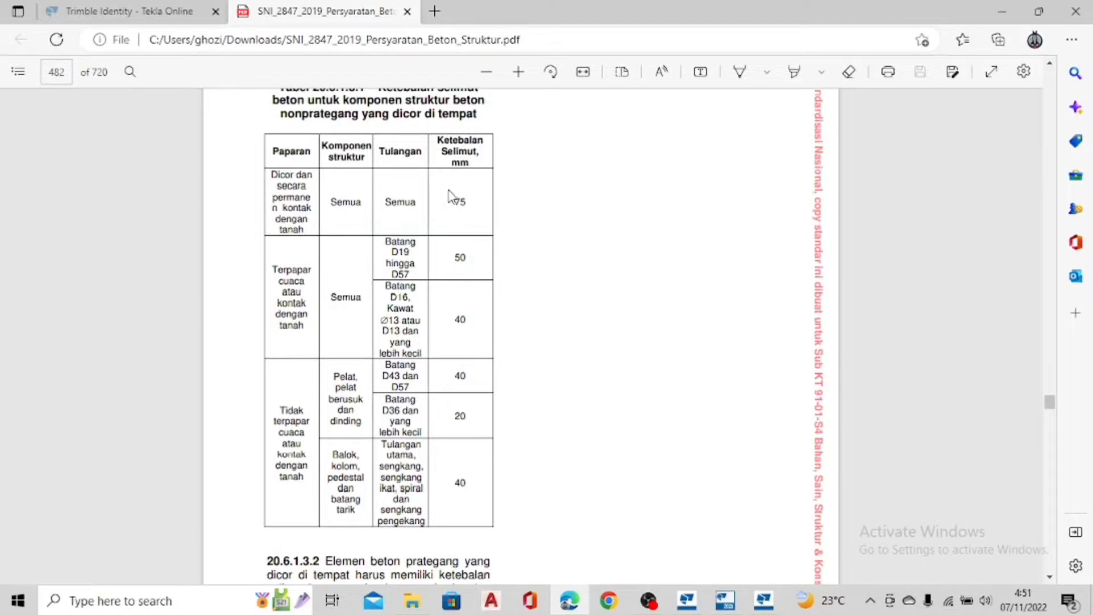
left_click(1002, 12)
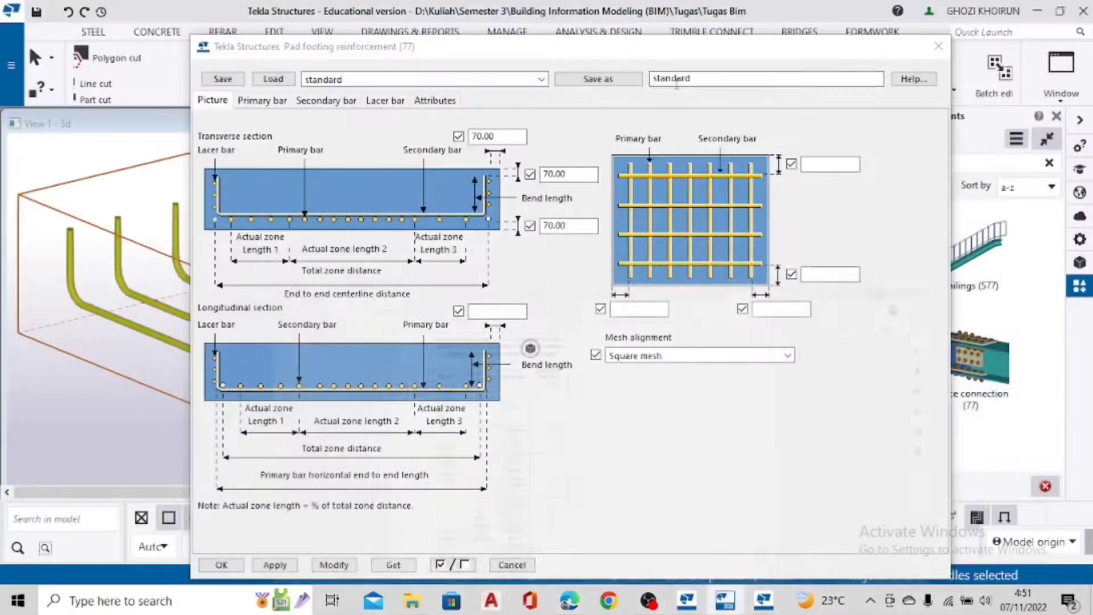
Set the side, top and bottom concrete covers of the transverse section to 75
left_click_drag(504, 136, 416, 138)
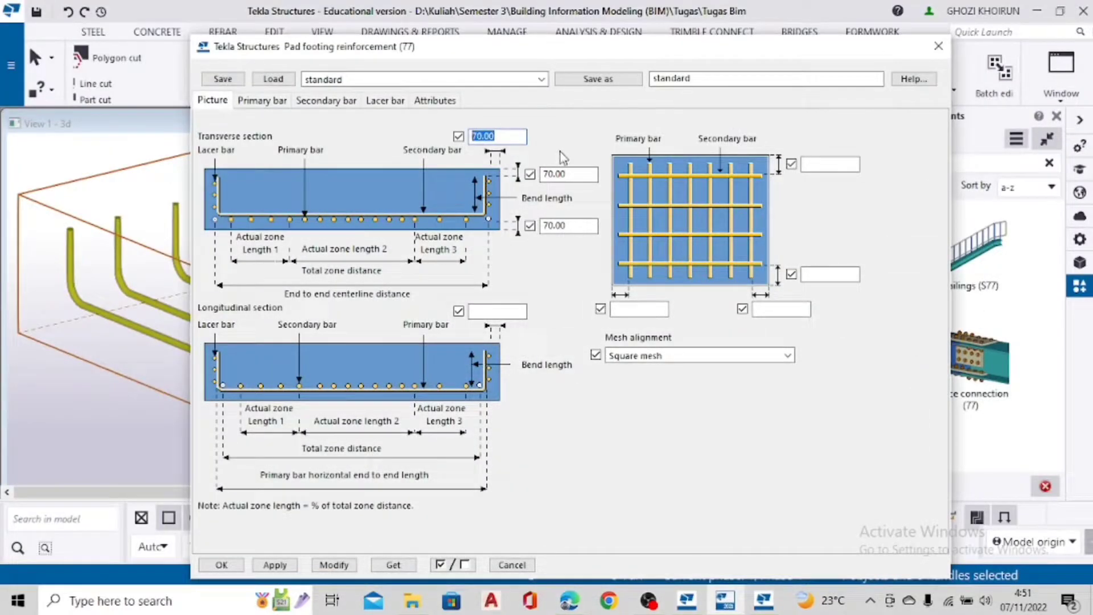
type("75")
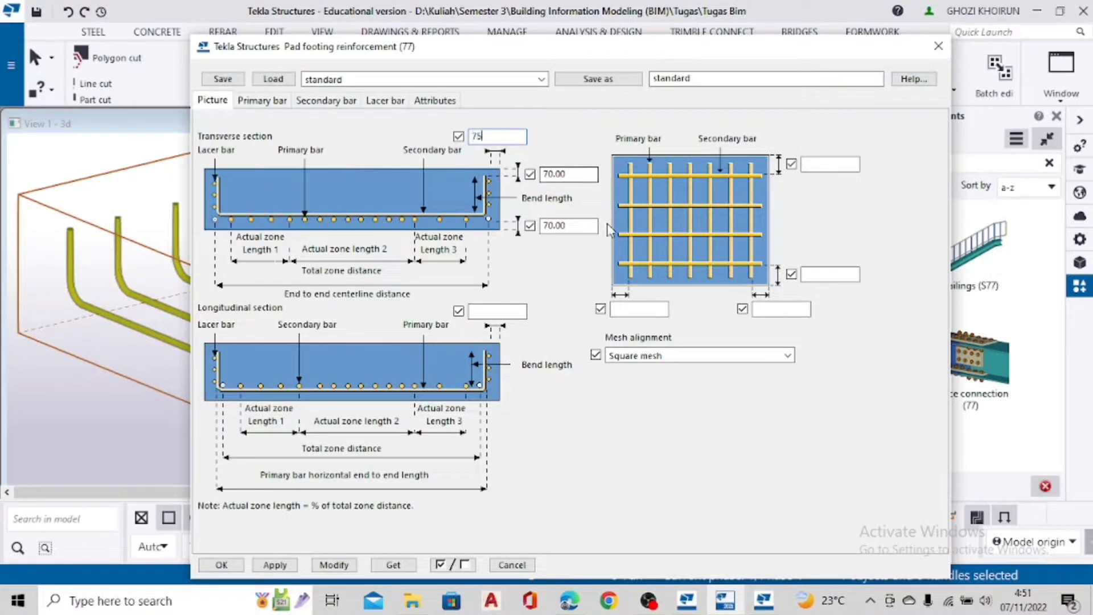
key("Tab")
type("75")
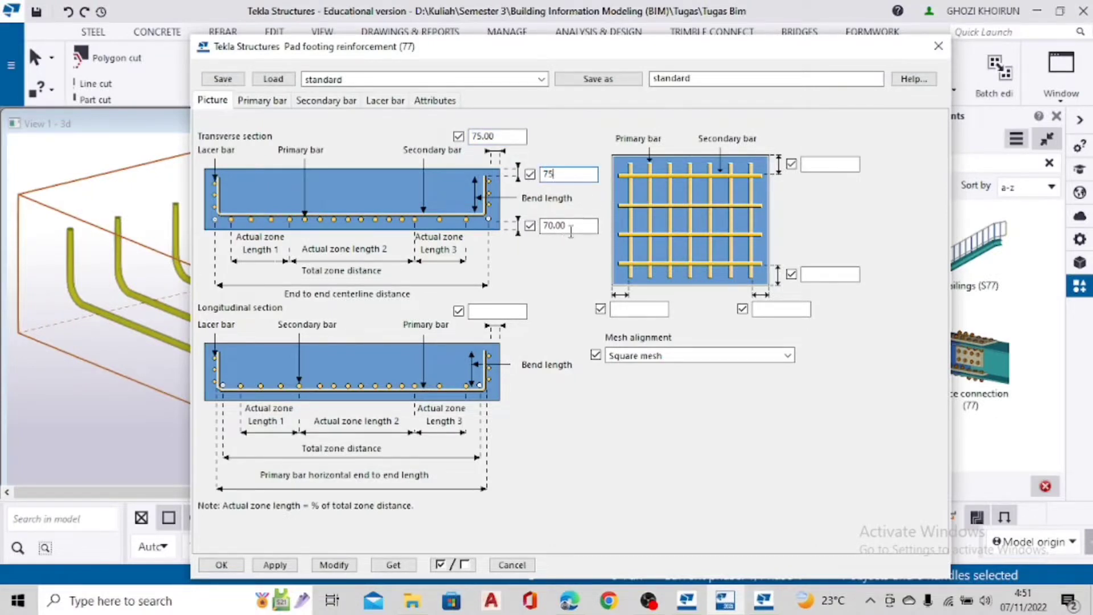
key("Tab")
type("75")
Set the zone 1 primary bars to size 16 with spacing 200 and leave their bending radius empty
left_click(259, 102)
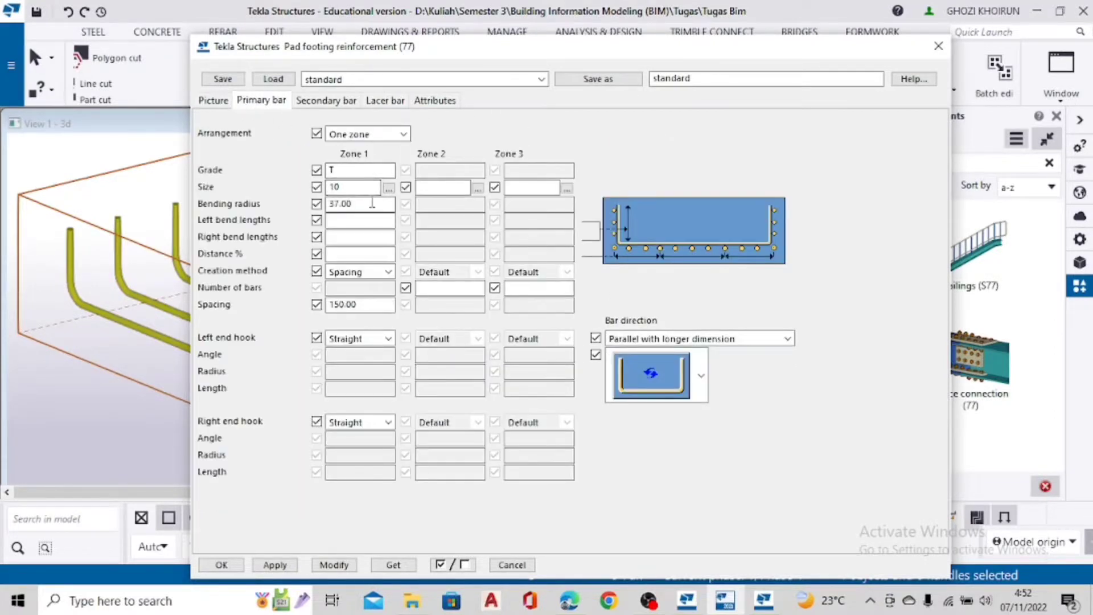
left_click(370, 186)
type("1")
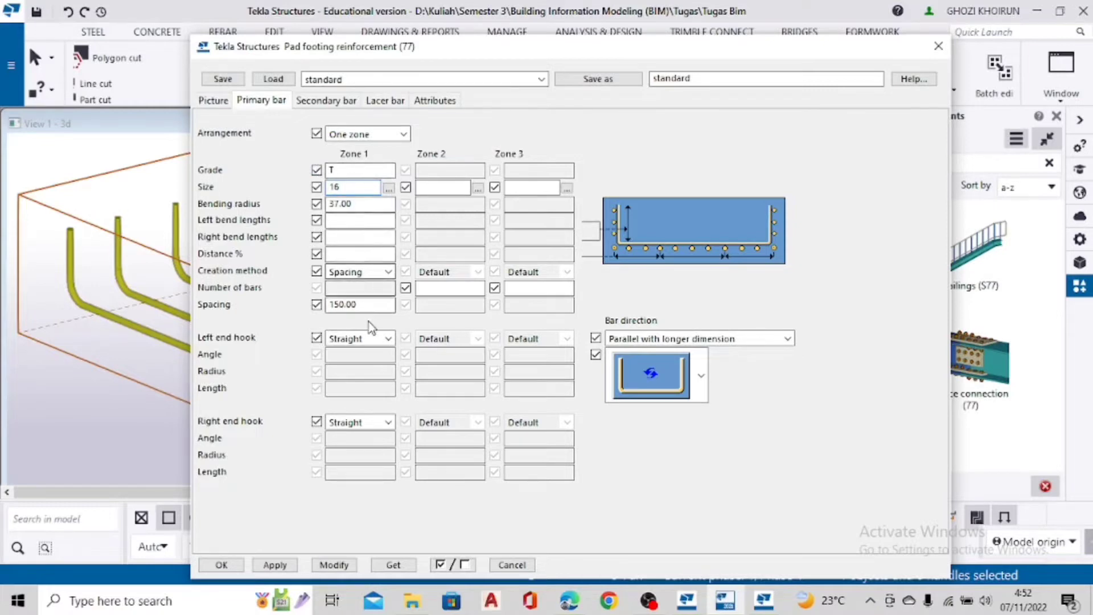
key("Tab")
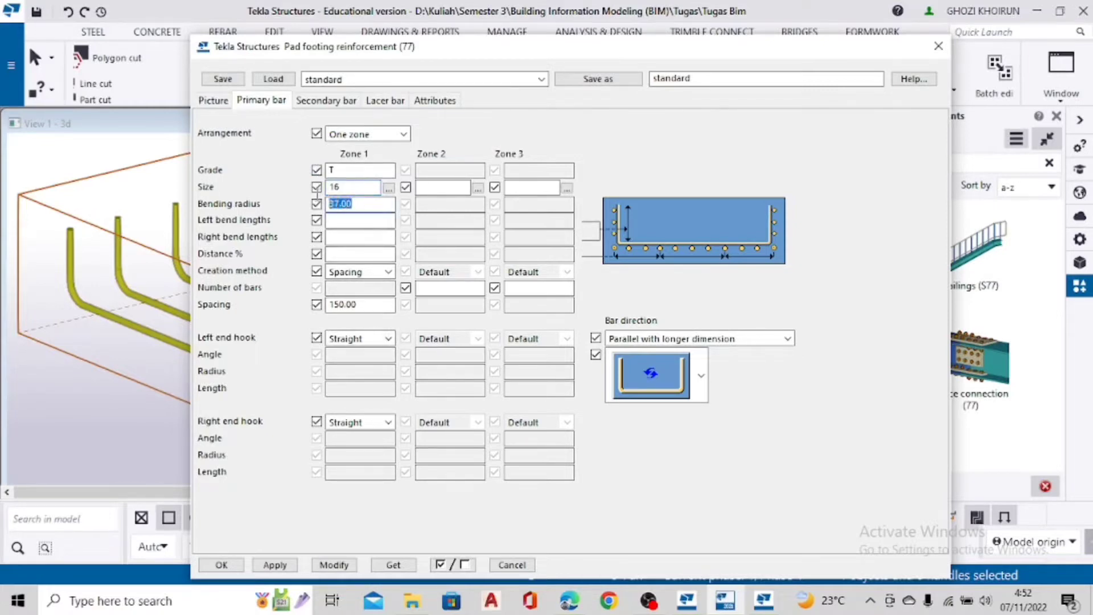
type("0")
key("BackSpace")
left_click_drag(362, 308, 299, 311)
type("200")
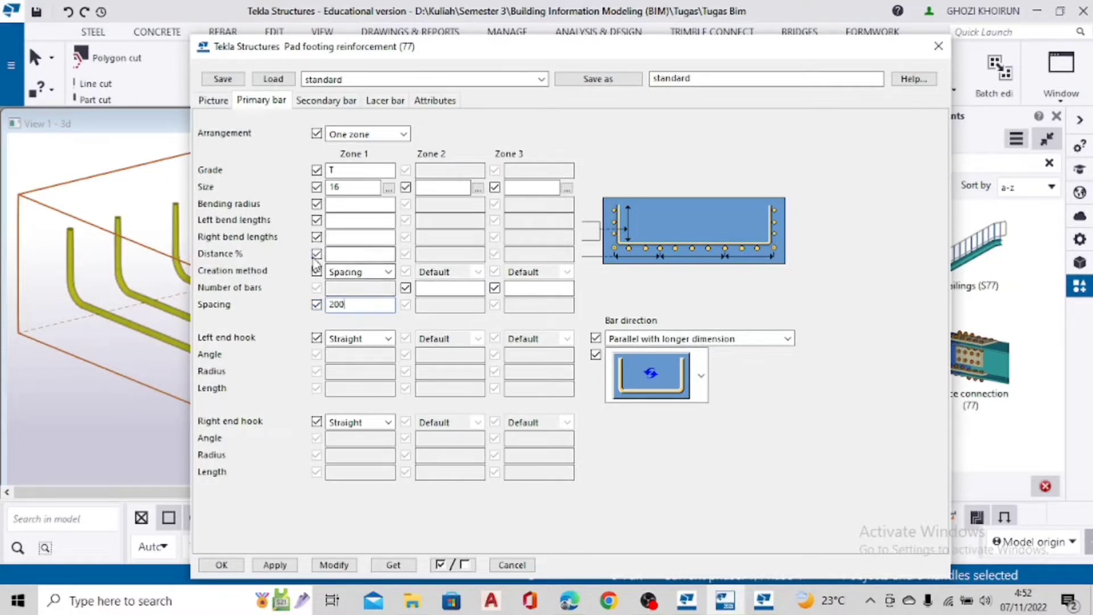
Set the zone 1 secondary bars to size 13 with a bending radius of 37.50
left_click(319, 104)
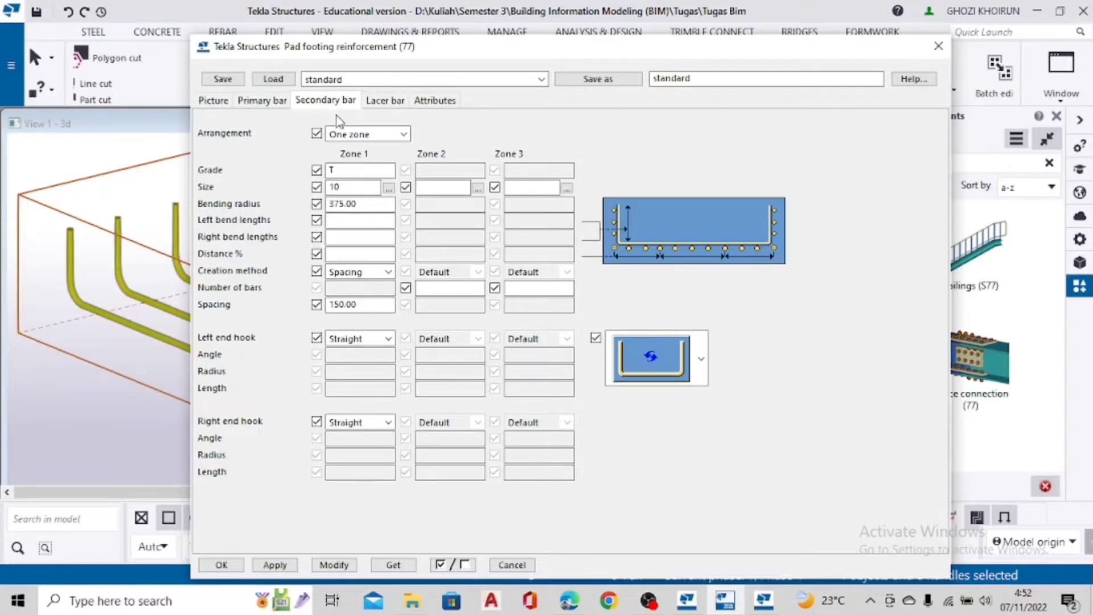
double_click(335, 186)
type("14")
key("BackSpace")
type("3")
key("Tab")
key("BackSpace")
left_click_drag(367, 305, 312, 298)
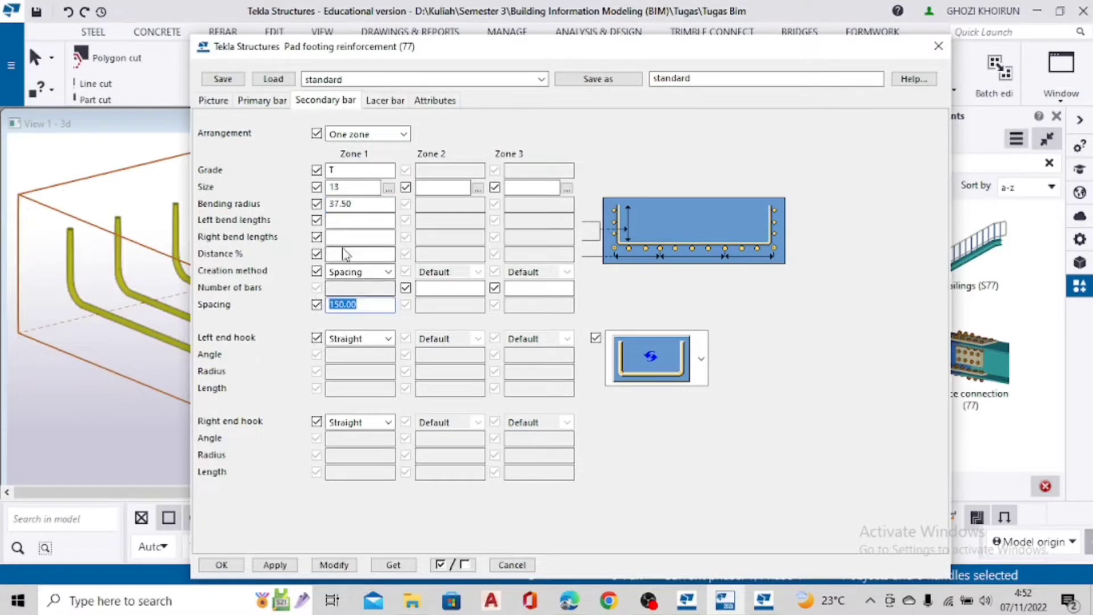
Configure lacer bar group Lc1 with spacing 75, start 50 and end 125
left_click(385, 101)
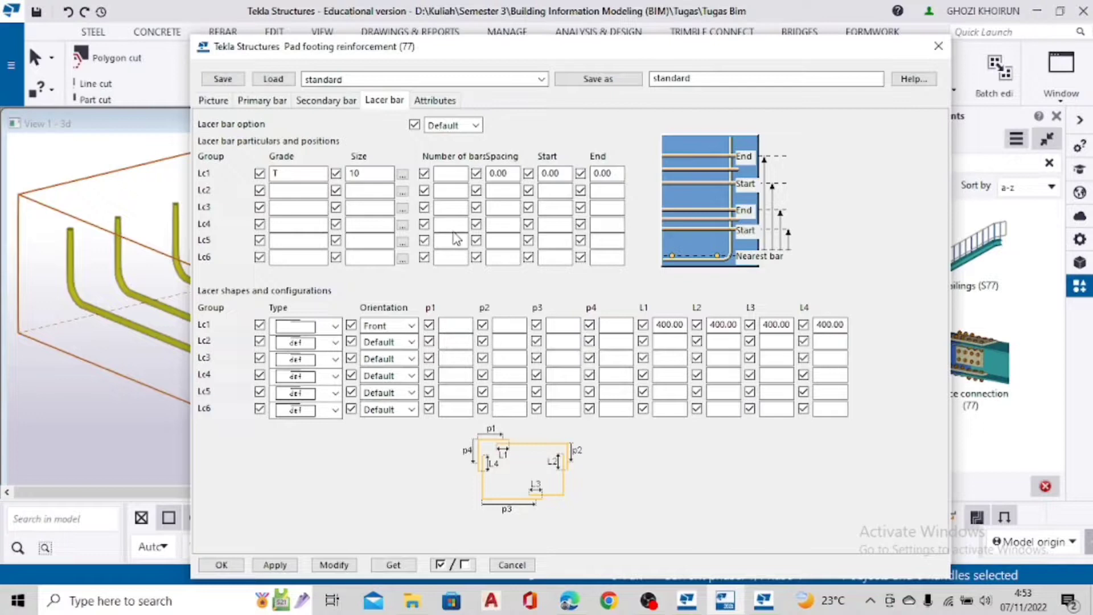
left_click(367, 175)
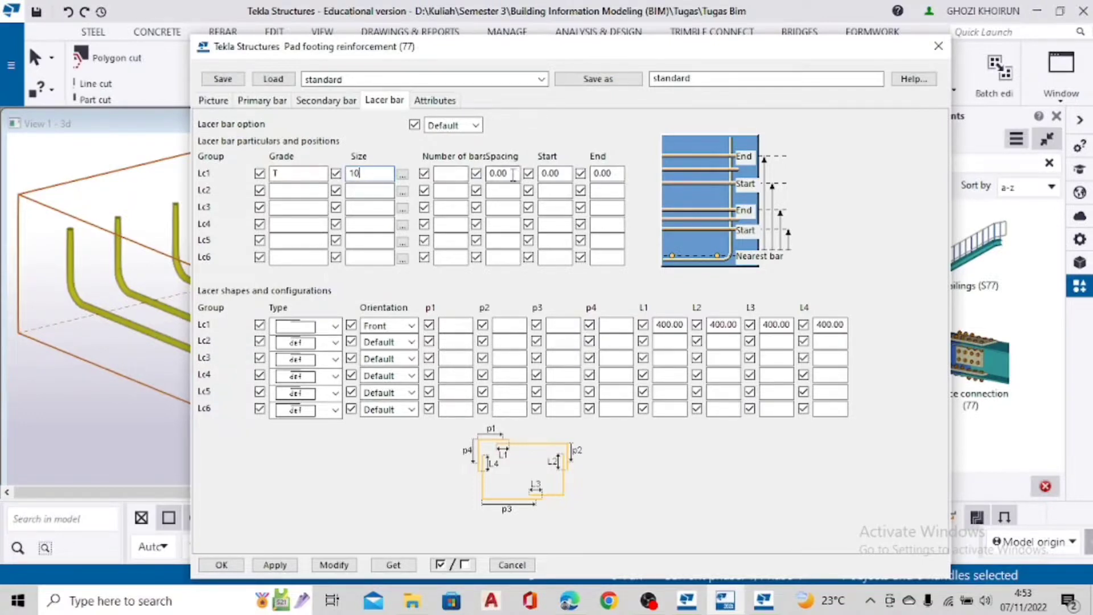
left_click_drag(513, 175, 475, 180)
type("75")
double_click(562, 173)
type("50")
double_click(603, 173)
type("12")
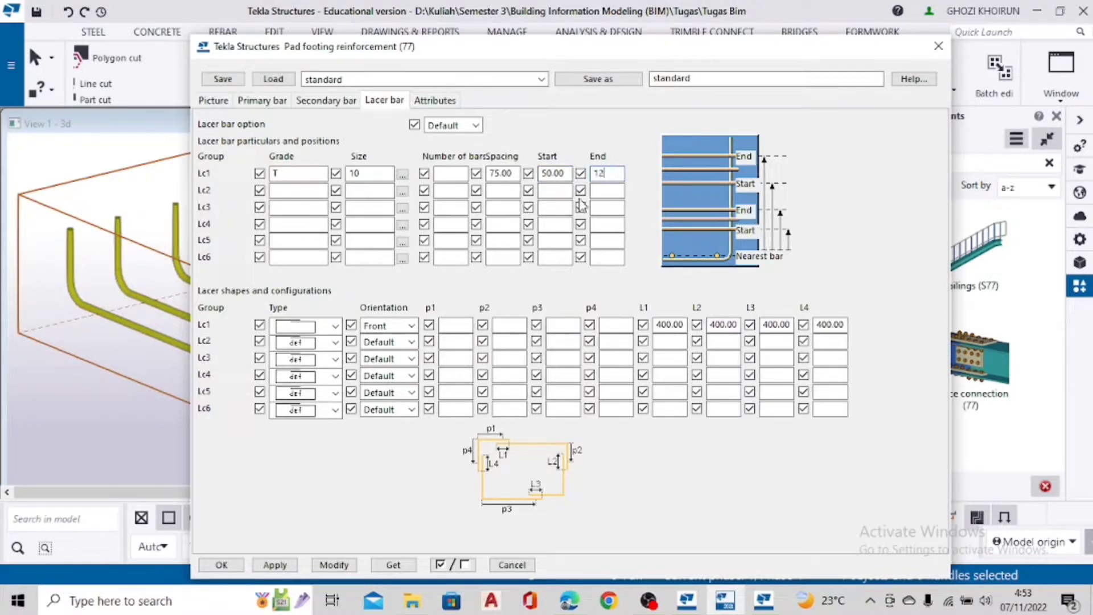
type("5")
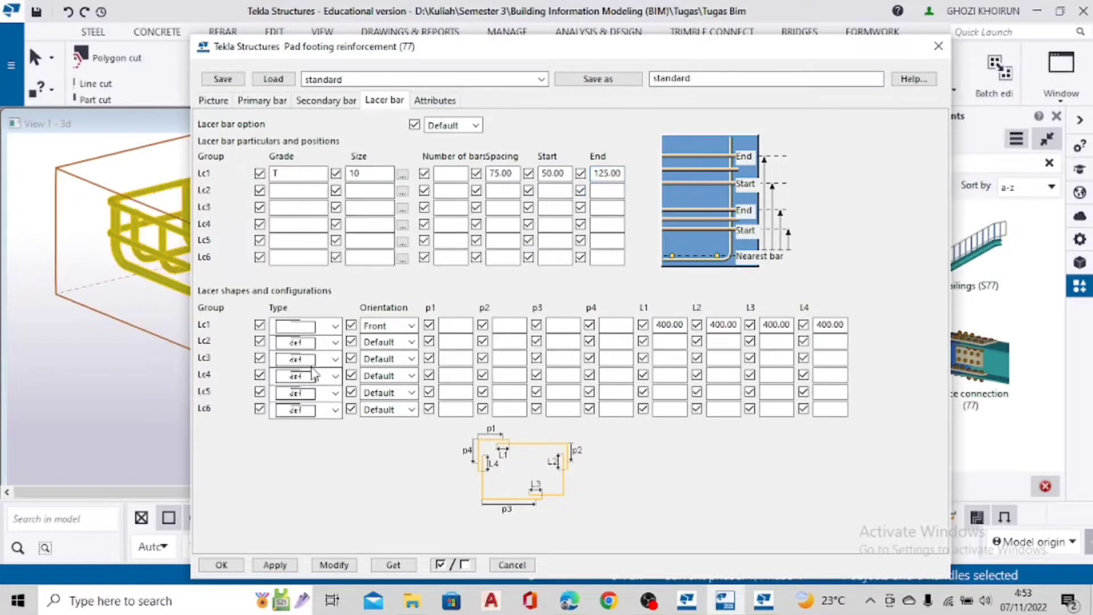
Choose another rectangular lap shape as the type for lacer group Lc1 and accept the reinforcement settings
left_click(335, 328)
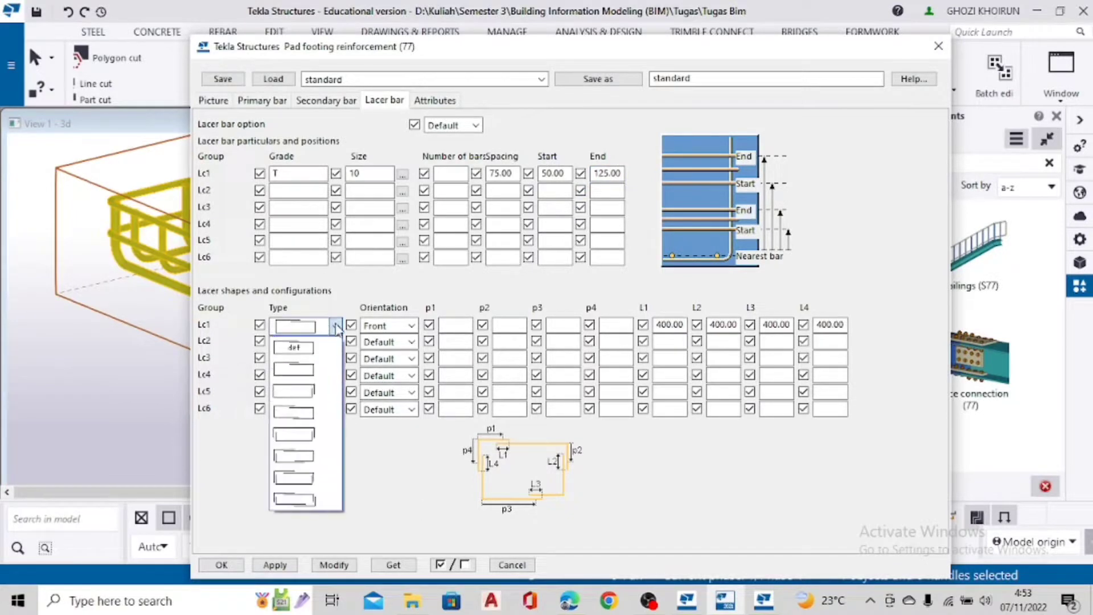
left_click(307, 436)
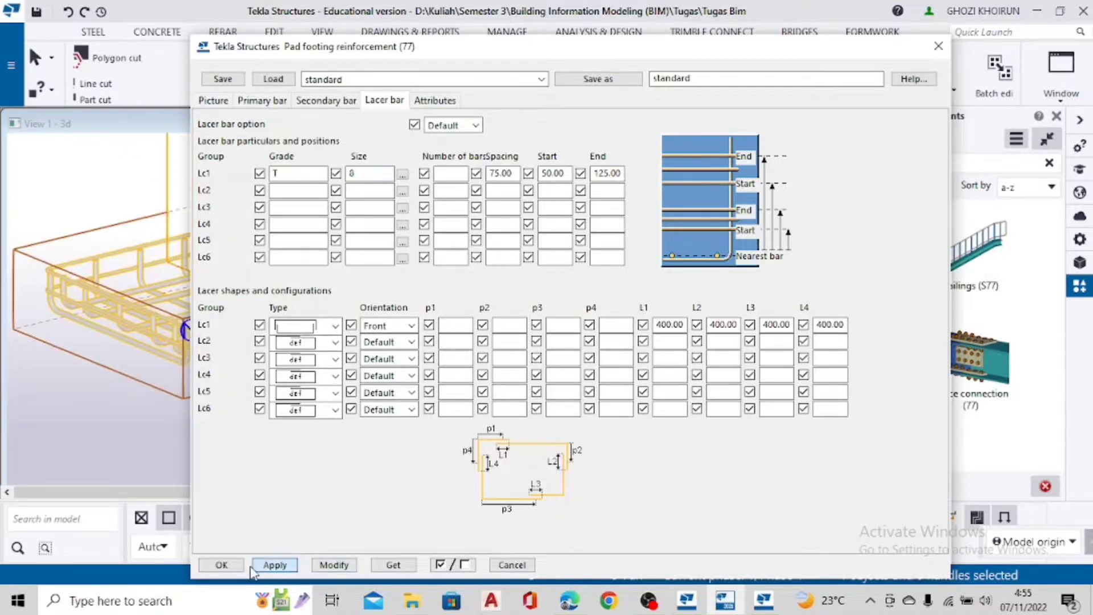
left_click(225, 565)
Inspect the reinforcement cage in the corner footing up close and from a different angle
scroll(365, 284, "down", 5)
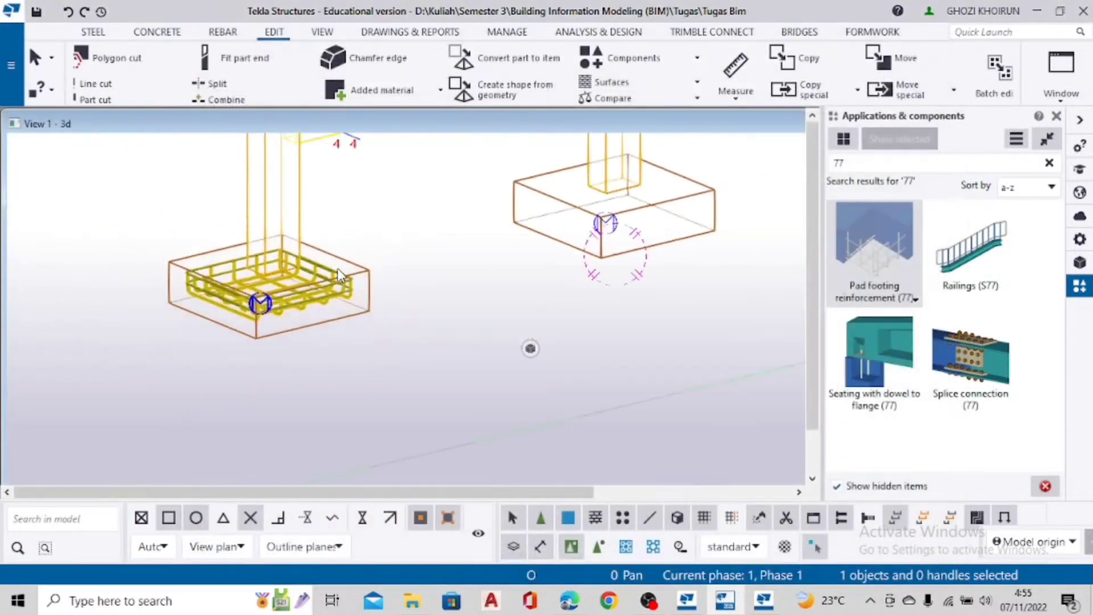
scroll(387, 268, "up", 2)
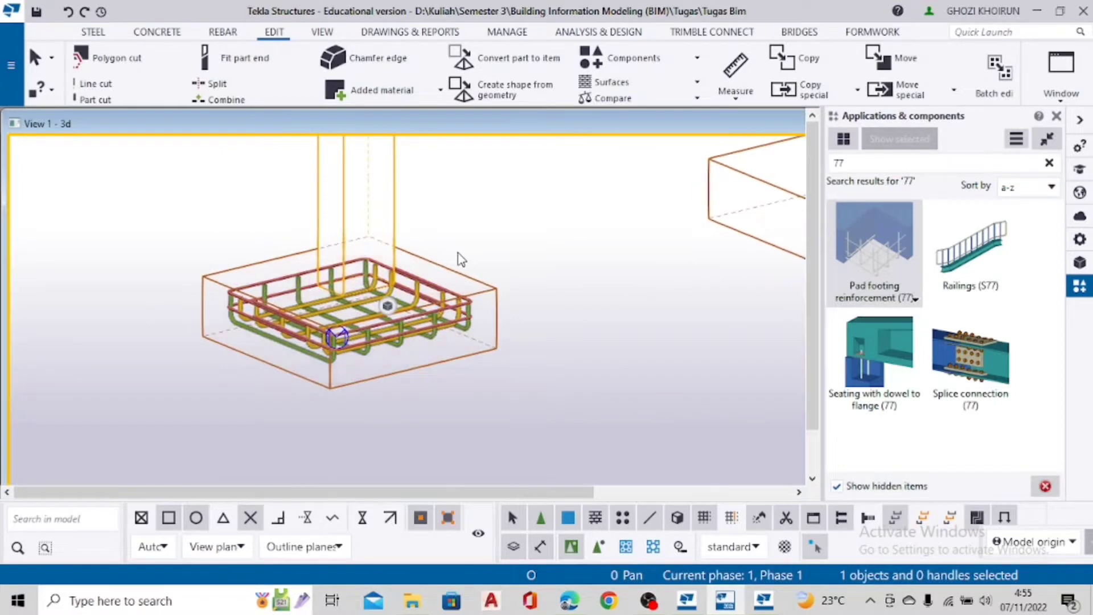
scroll(353, 362, "up", 3)
scroll(351, 361, "up", 2)
middle_click_drag(351, 362, 444, 284, "ctrl")
scroll(478, 263, "up", 2)
scroll(475, 259, "down", 6)
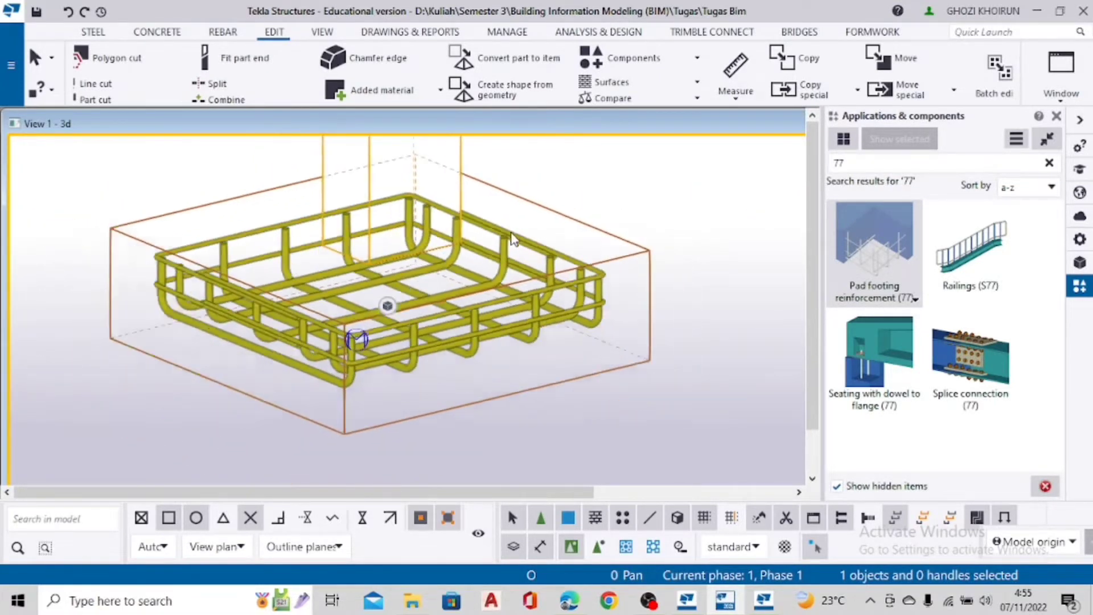
Replace the component catalog search with 83
scroll(526, 259, "up", 5)
scroll(522, 308, "down", 7)
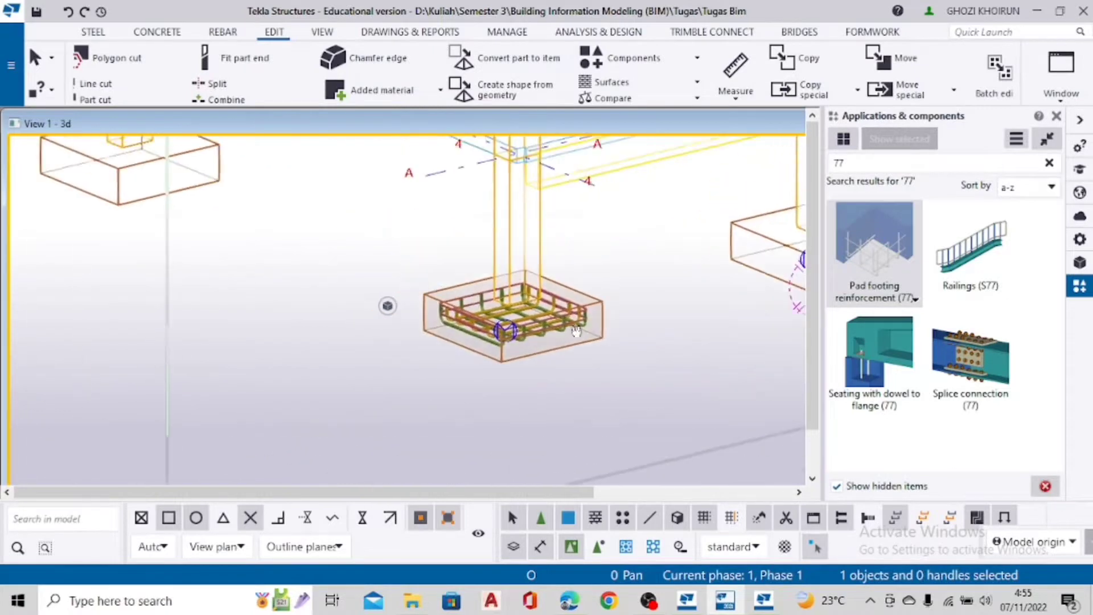
left_click(1049, 162)
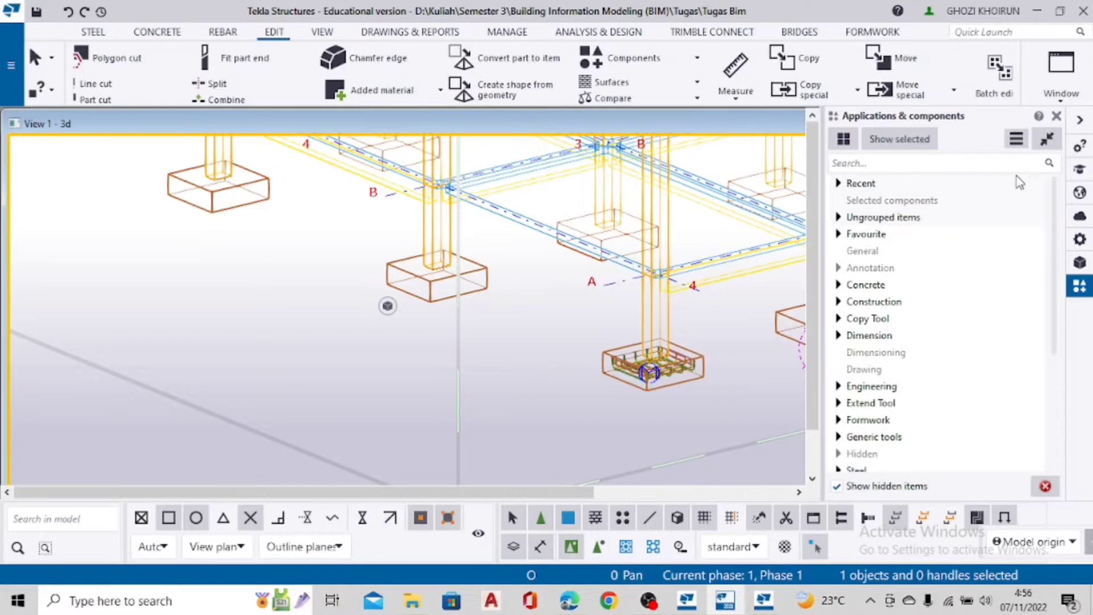
left_click(944, 163)
type("8")
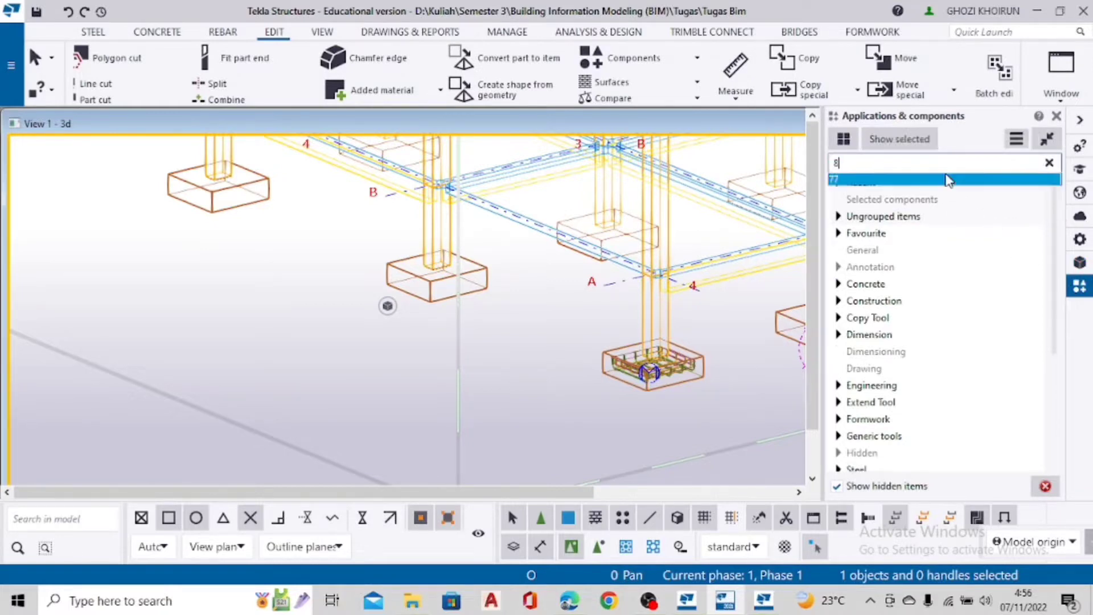
type("3")
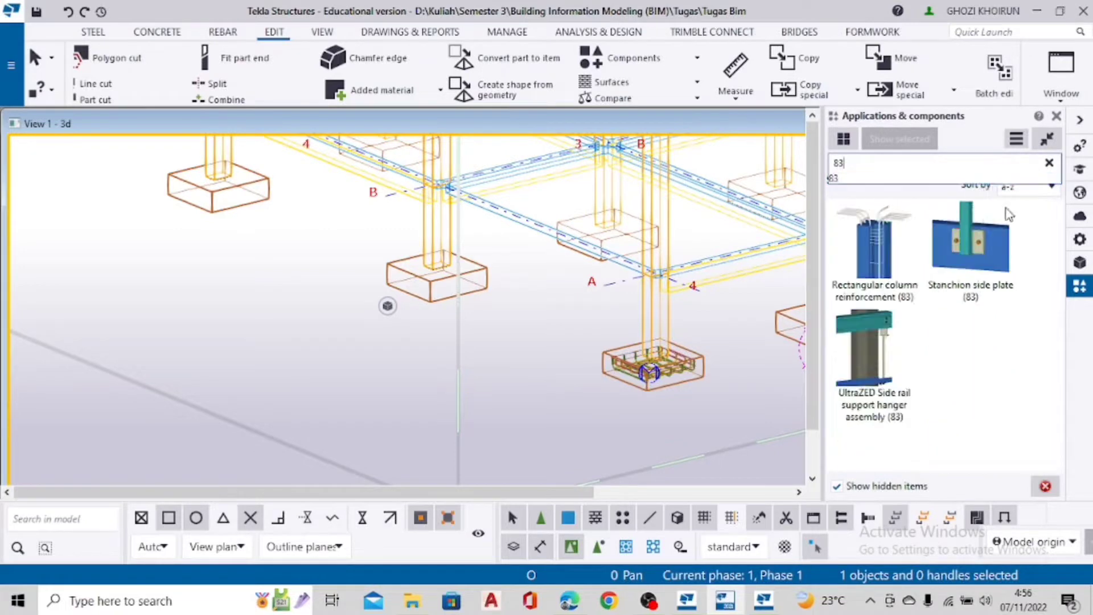
Apply Rectangular column reinforcement (83) to the short column on the reinforced corner footing and open the component's properties
scroll(698, 317, "up", 5)
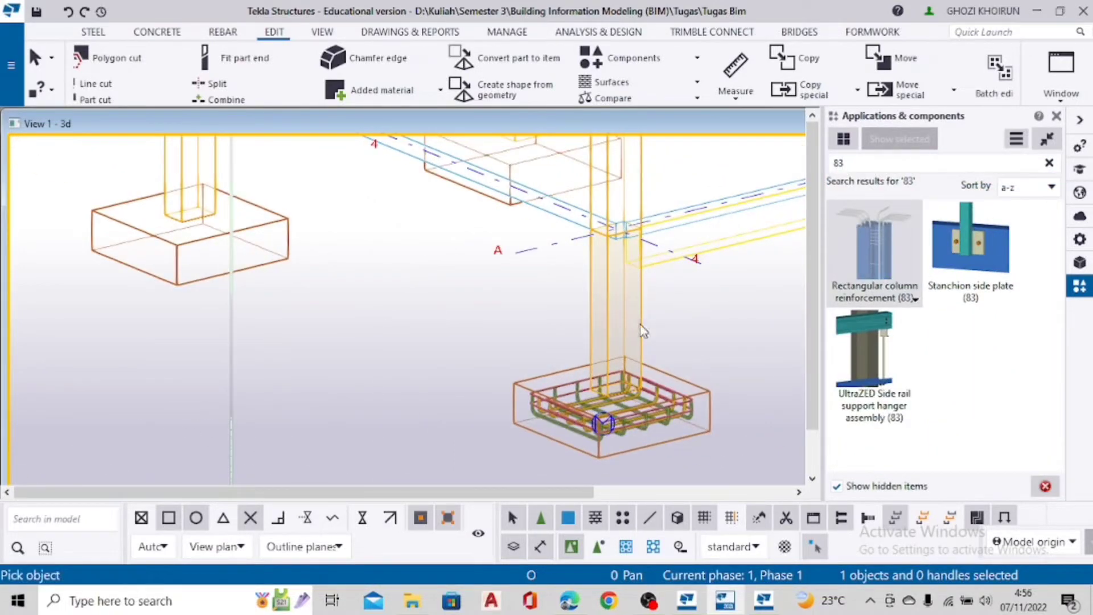
scroll(654, 326, "down", 5)
scroll(588, 340, "up", 6)
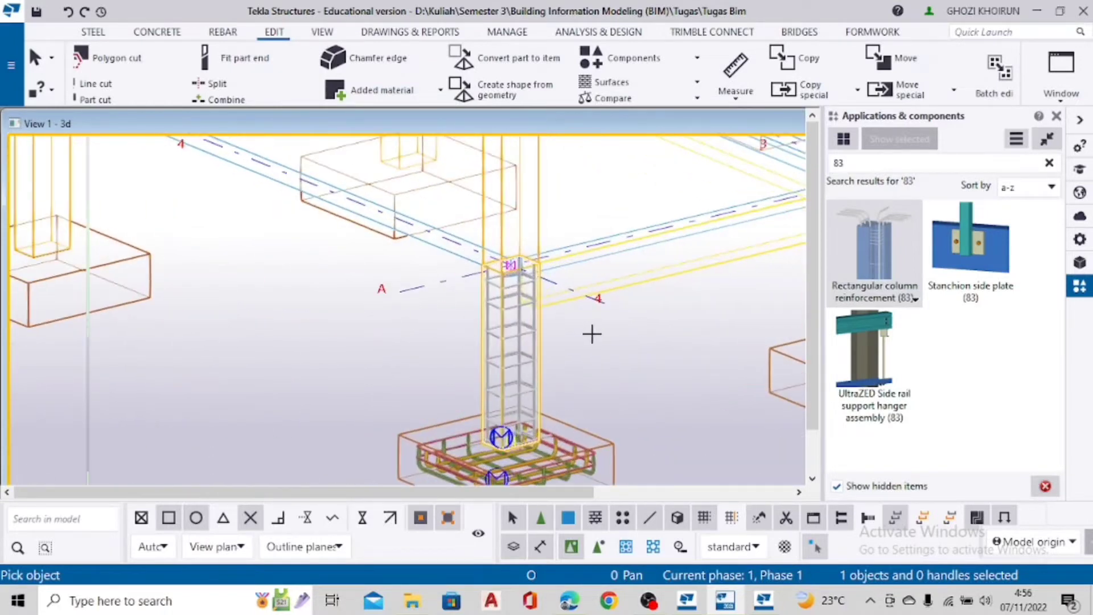
scroll(506, 313, "up", 3)
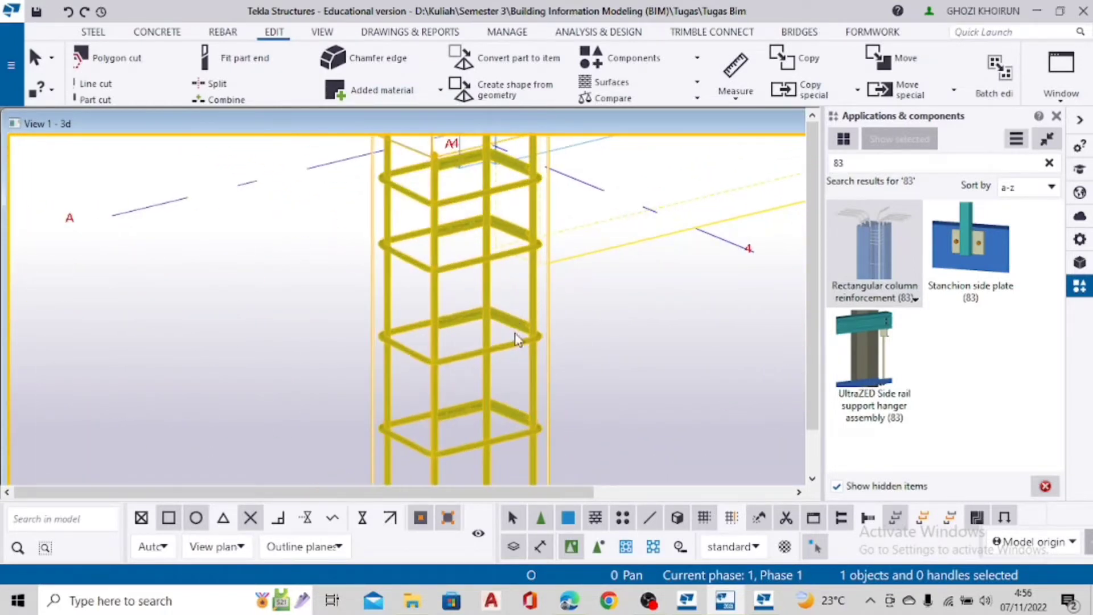
double_click(551, 334)
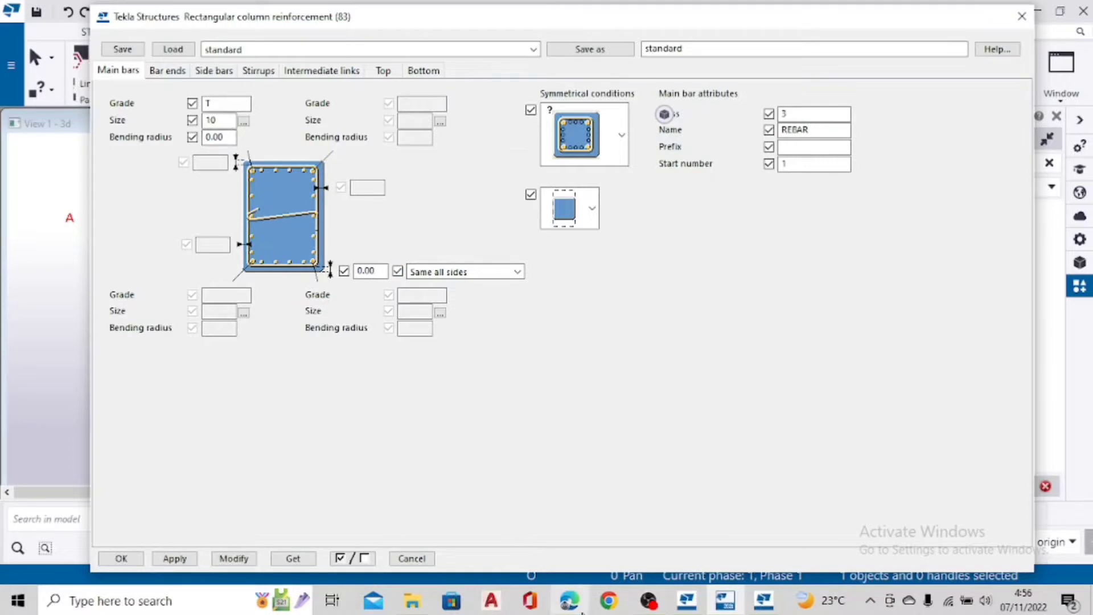
Switch to the SNI 2847:2019 PDF in Edge, check the cover for concrete exposed to weather or soil, and return to Tekla Structures
mouse_move(572, 604)
left_click(555, 533)
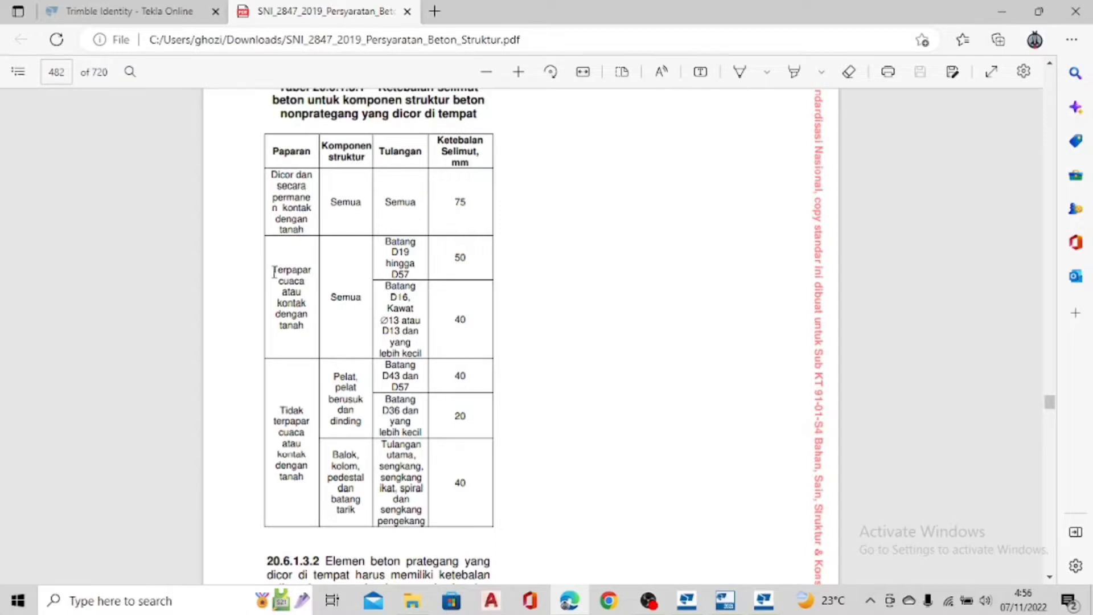
left_click_drag(274, 272, 329, 348)
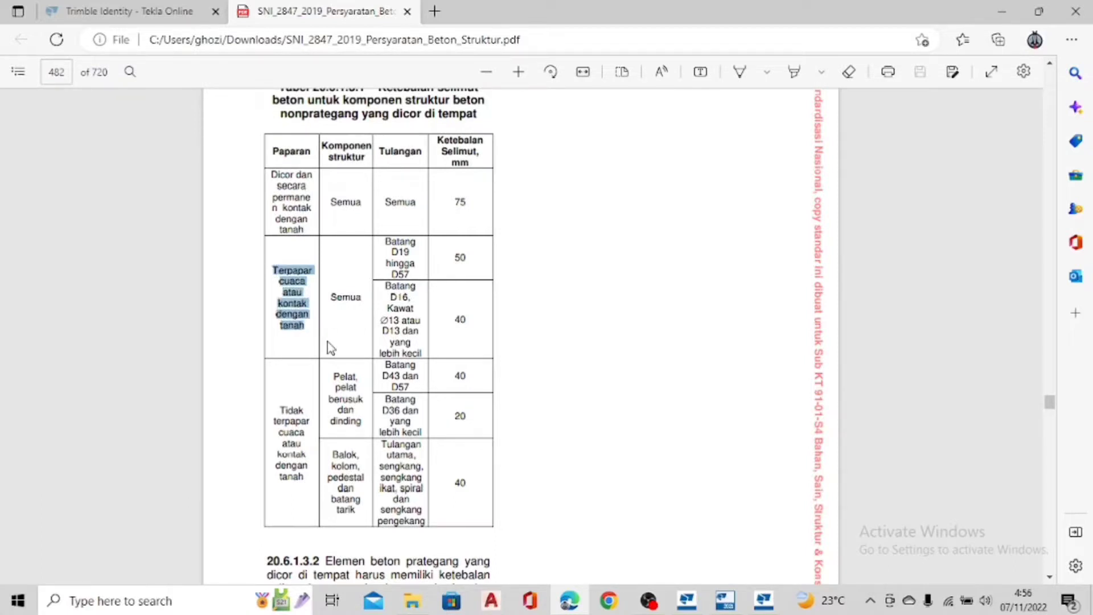
left_click(457, 331)
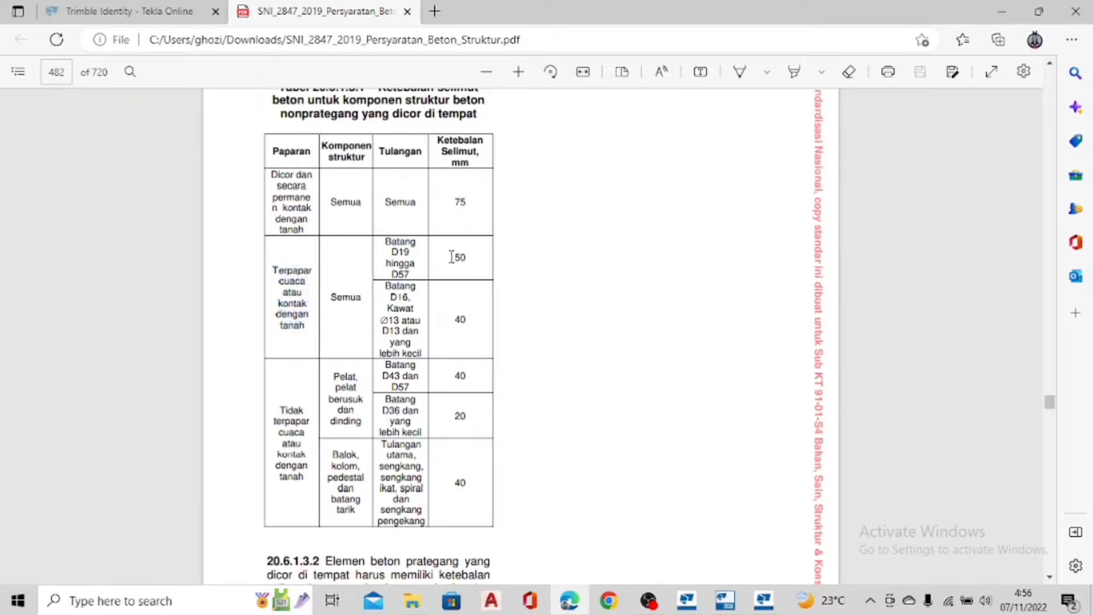
left_click_drag(461, 320, 468, 320)
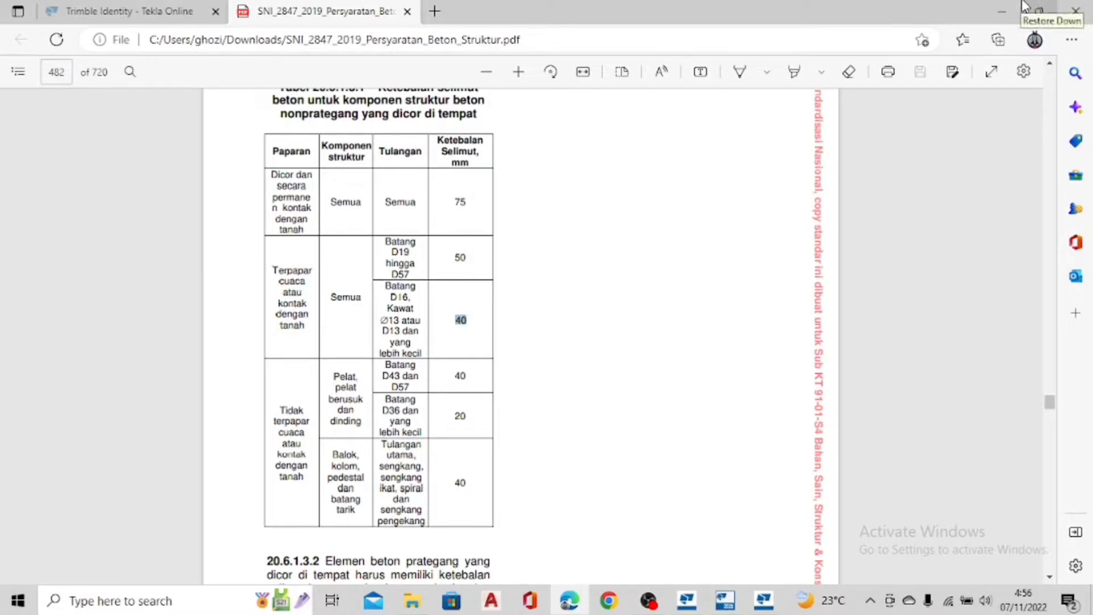
left_click(1024, 7)
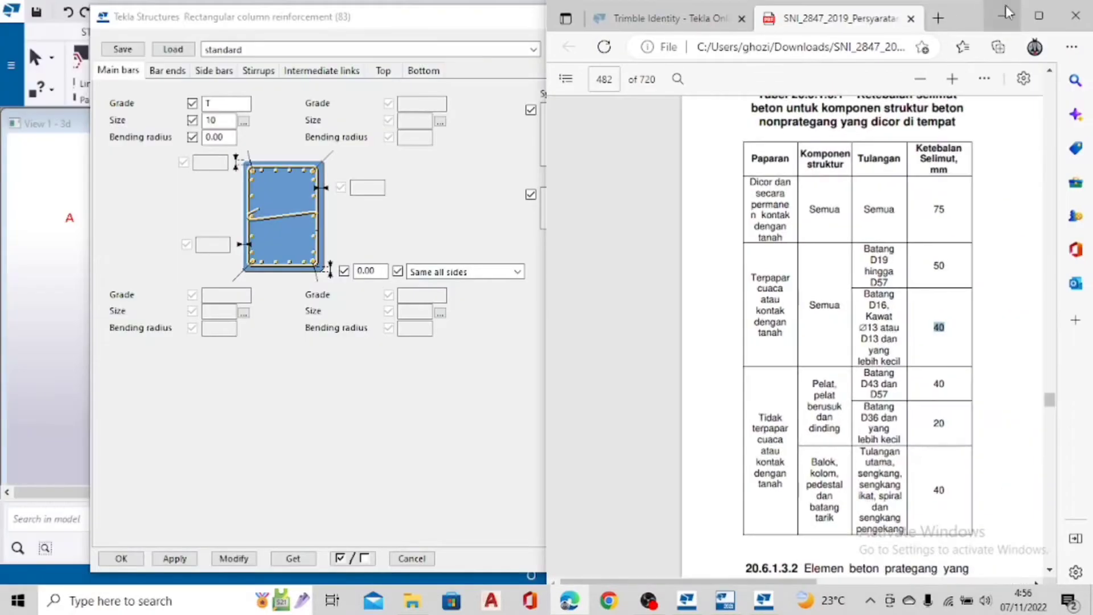
left_click(1002, 10)
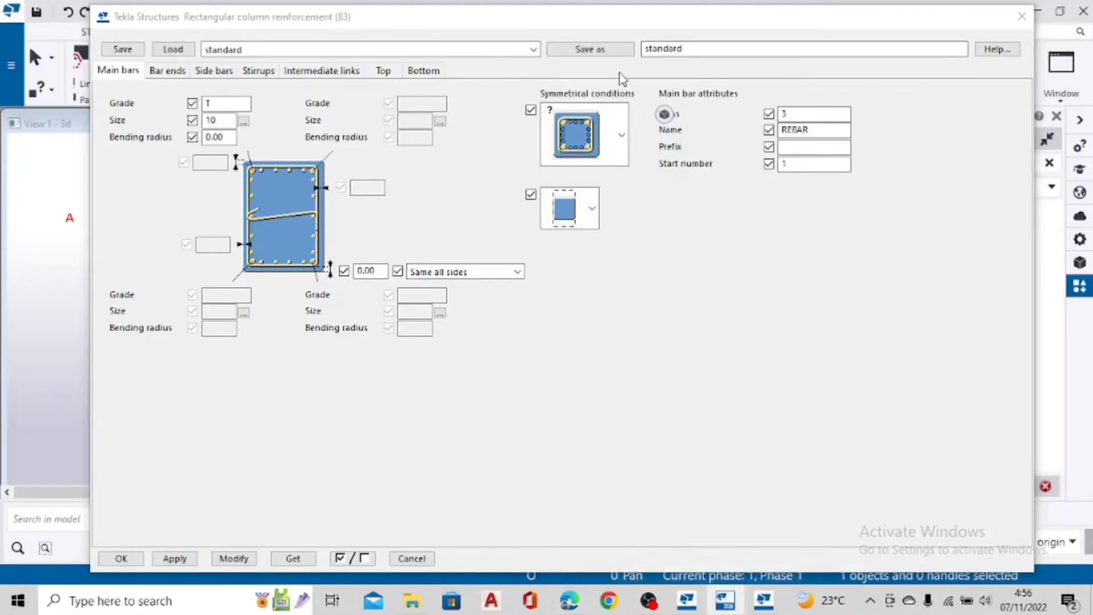
Set the column's main bars to size 16 with a bending radius of 32 and a concrete cover of 40
double_click(227, 137)
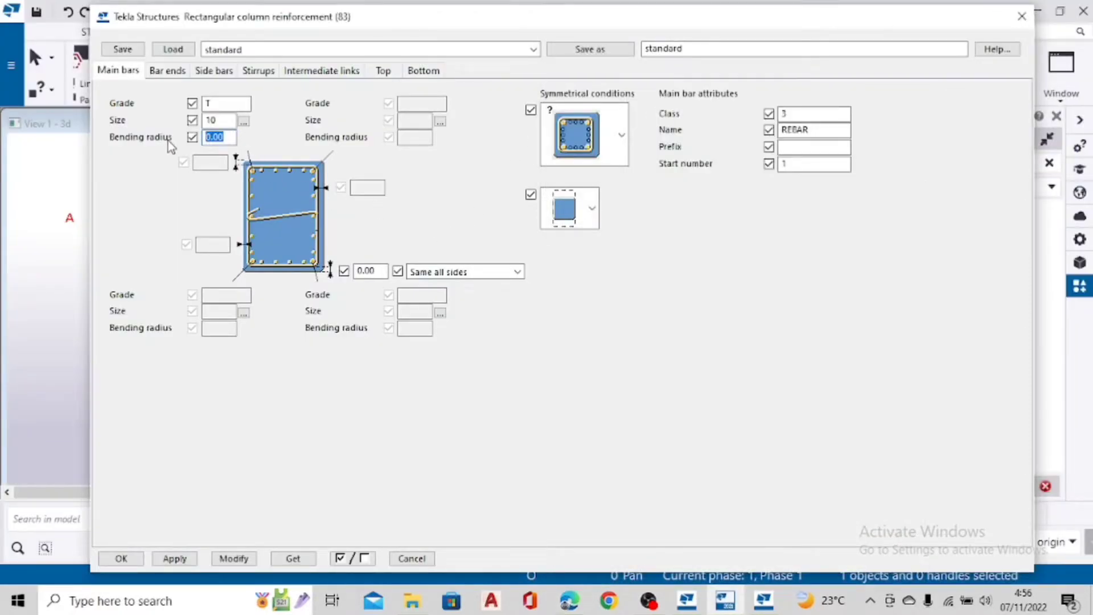
type("32")
double_click(367, 271)
type("4")
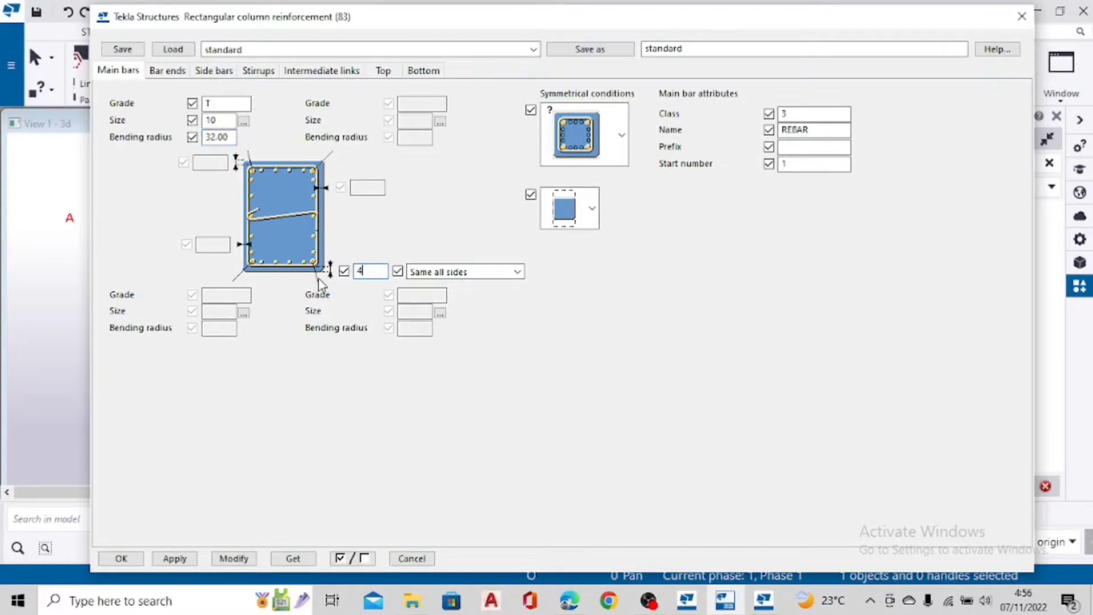
type("0")
double_click(210, 120)
type("16")
Set the top vertical extension of the corner bars and both side bar groups to 1200
left_click(181, 74)
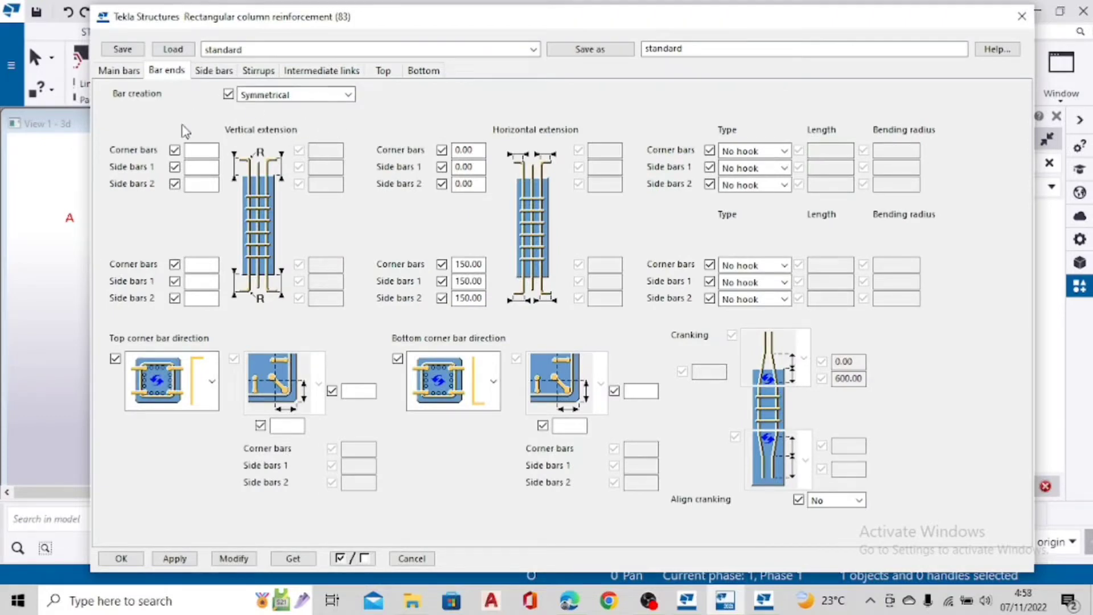
left_click(194, 150)
type("1200")
left_click(202, 167)
type("1200")
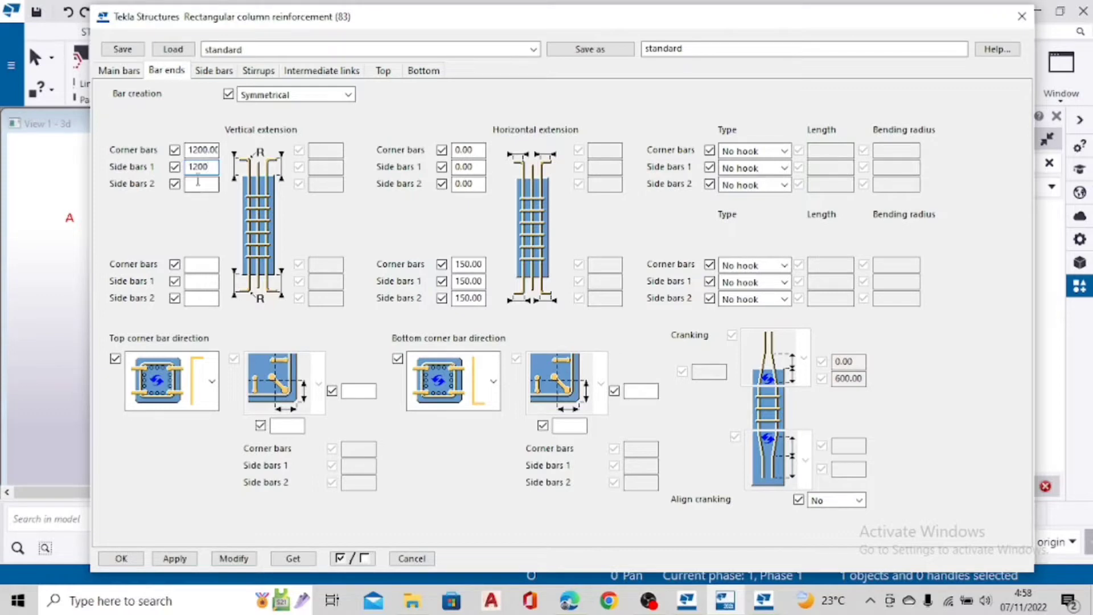
type("1200")
left_click(214, 149)
left_click(211, 183)
Set the bottom vertical extension of the corner bars and both side bar groups to 200
left_click(209, 263)
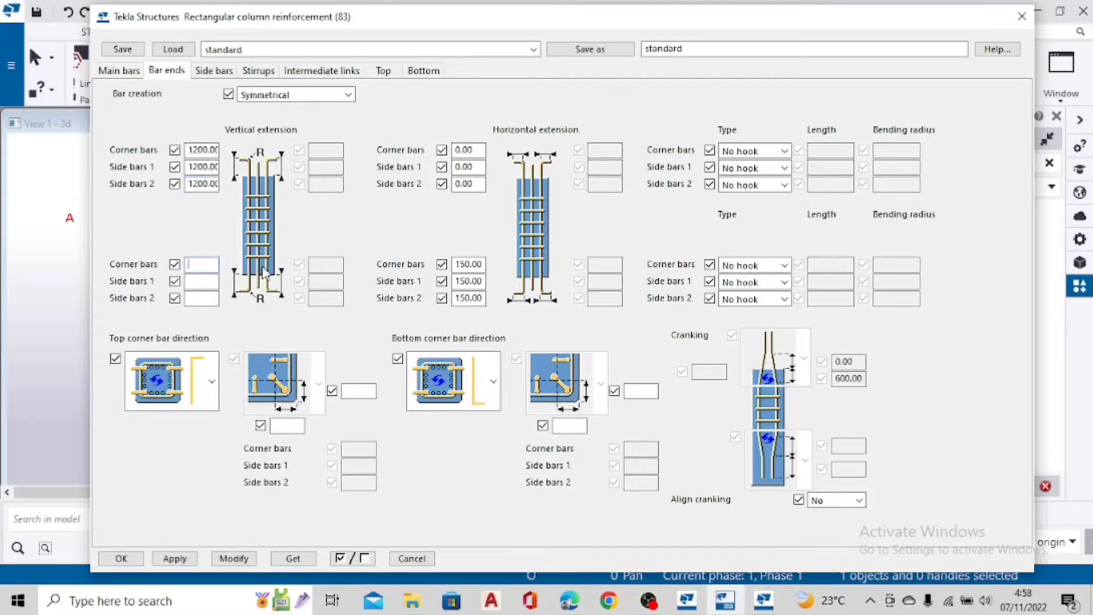
type("200")
type("3")
key("BackSpace")
type("200")
left_click(203, 297)
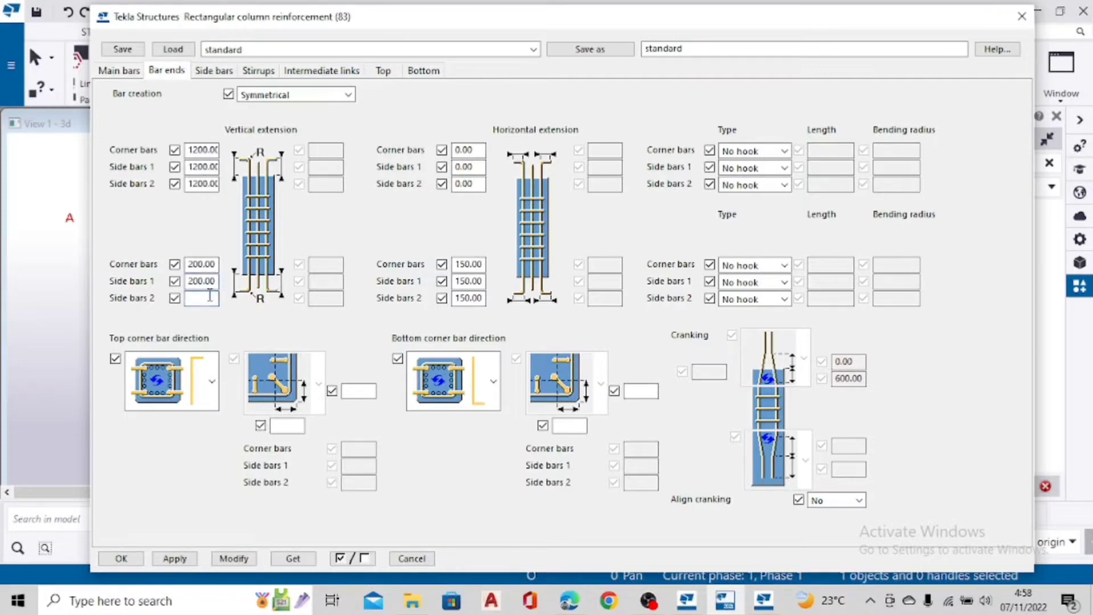
type("200")
Choose the inward-cranked top corner bar direction with a horizontal offset of 90 and a vertical offset of 75
left_click(212, 386)
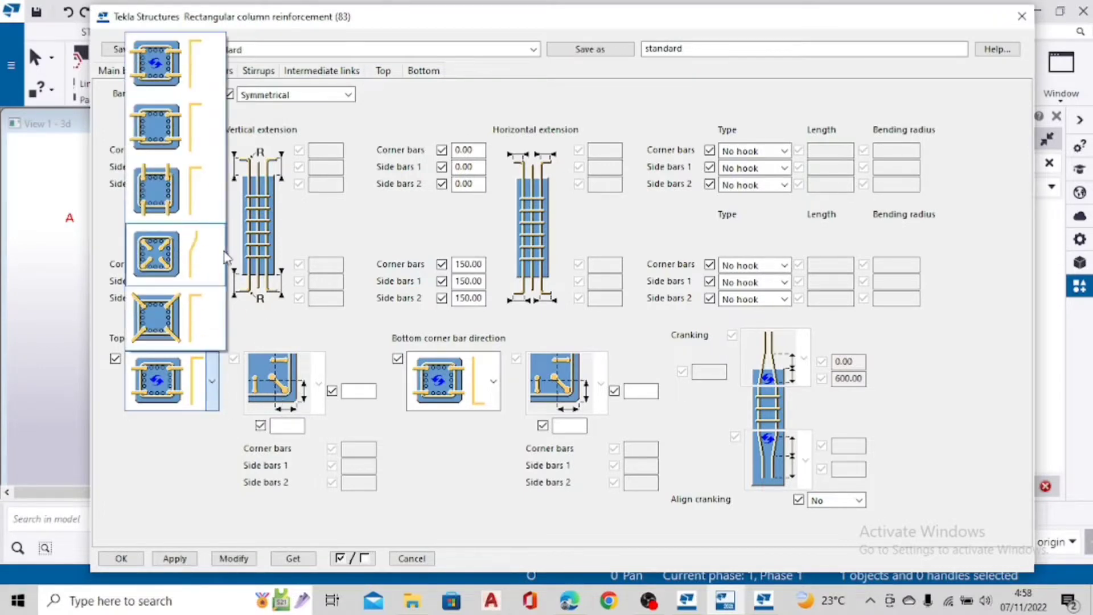
left_click(178, 252)
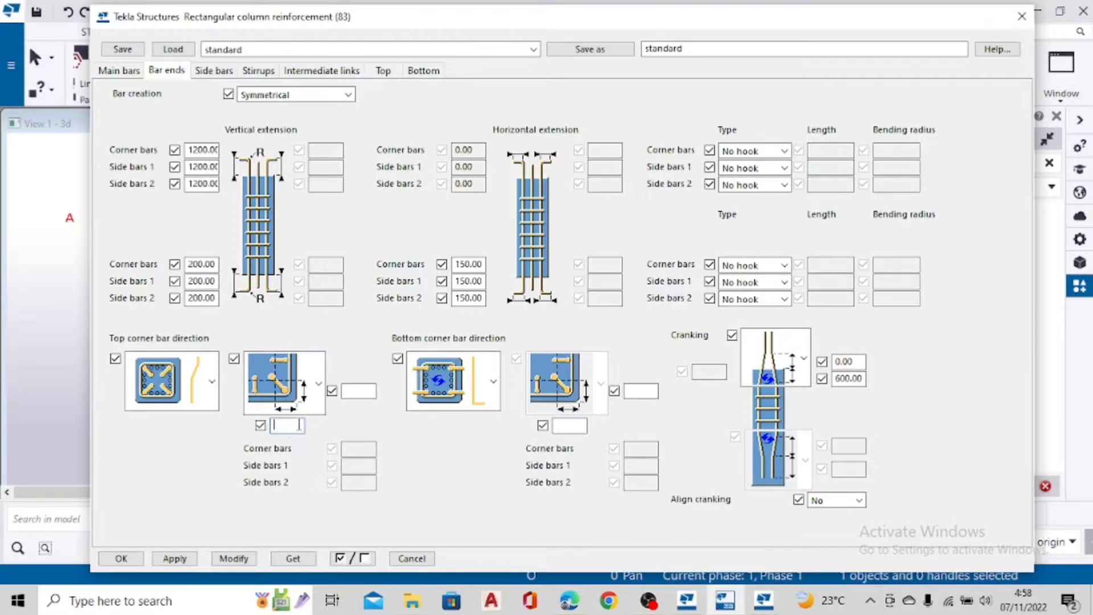
type("0")
left_click(346, 391)
type("900")
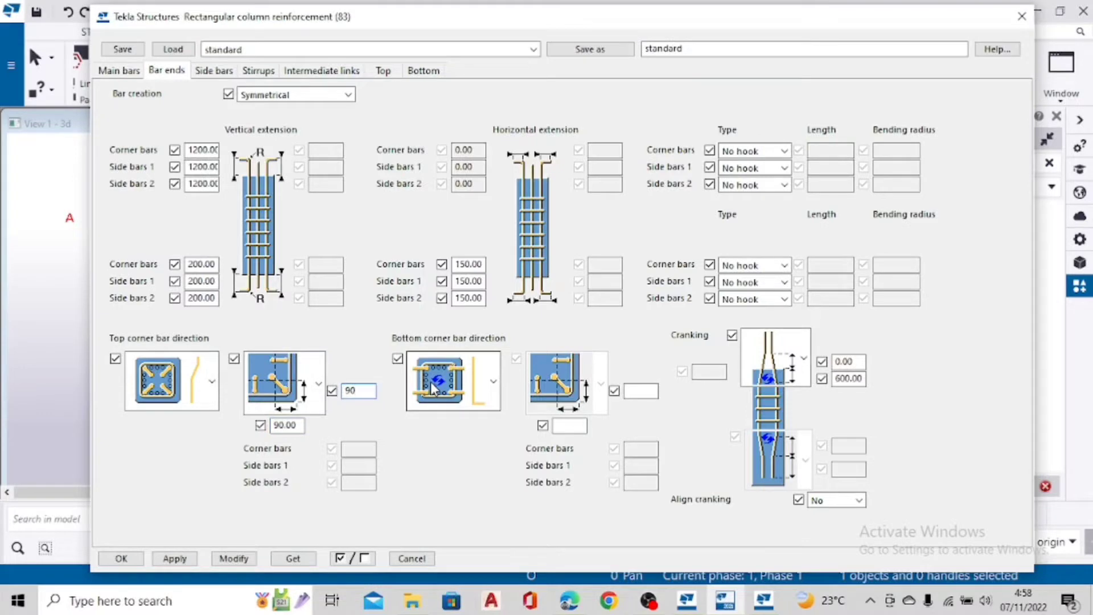
key("BackSpace")
key("BackSpace")
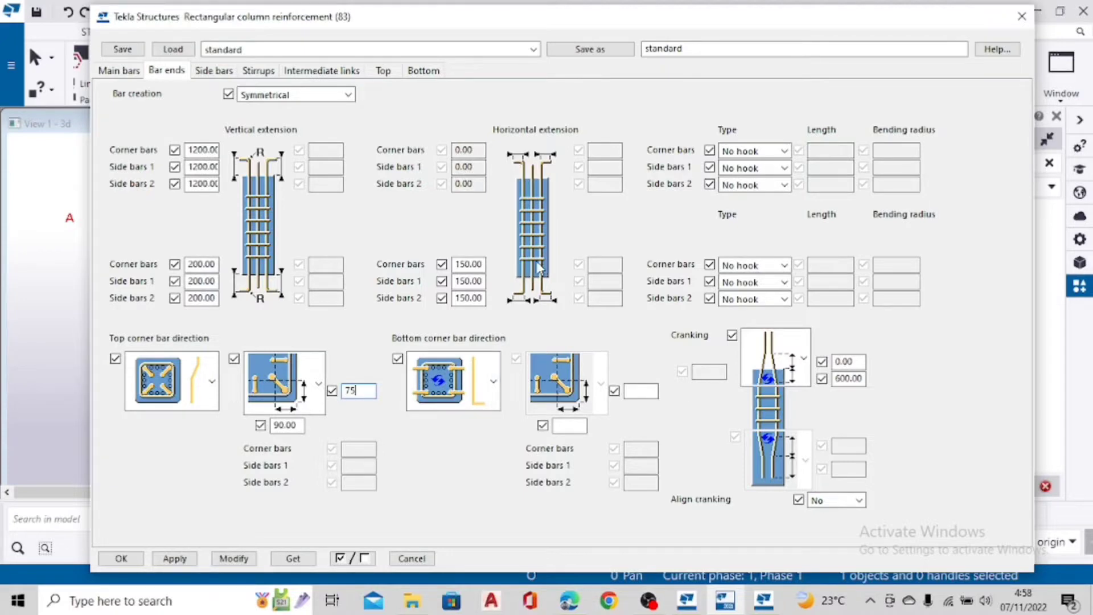
Set the bottom horizontal extension of the corner bars and both side bar groups to 200
double_click(482, 266)
type("200")
key("Tab")
type("200")
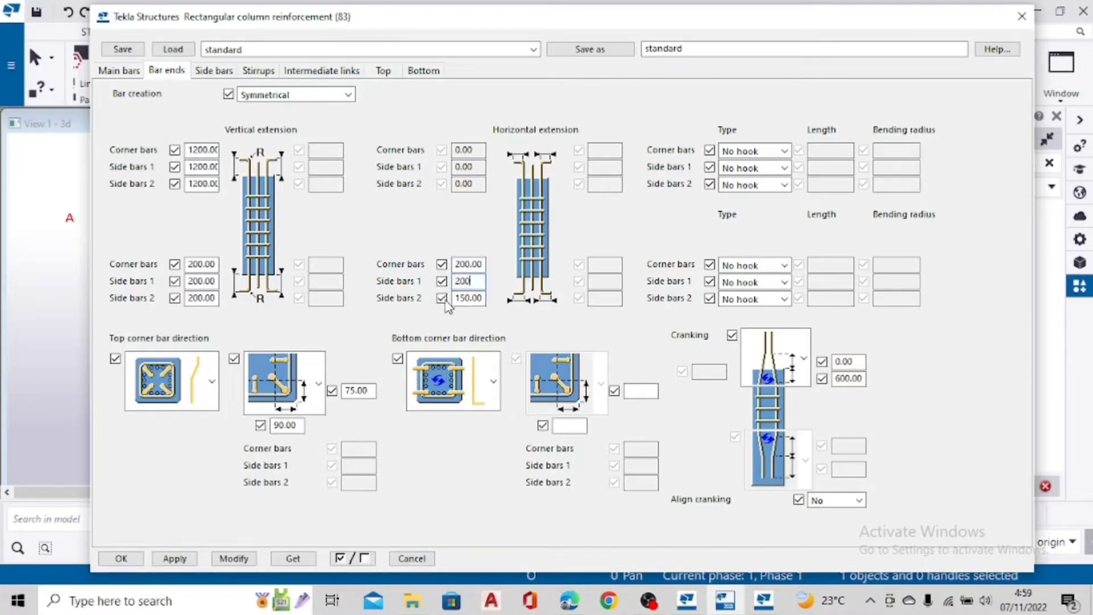
key("Tab")
type("3")
key("BackSpace")
type("200")
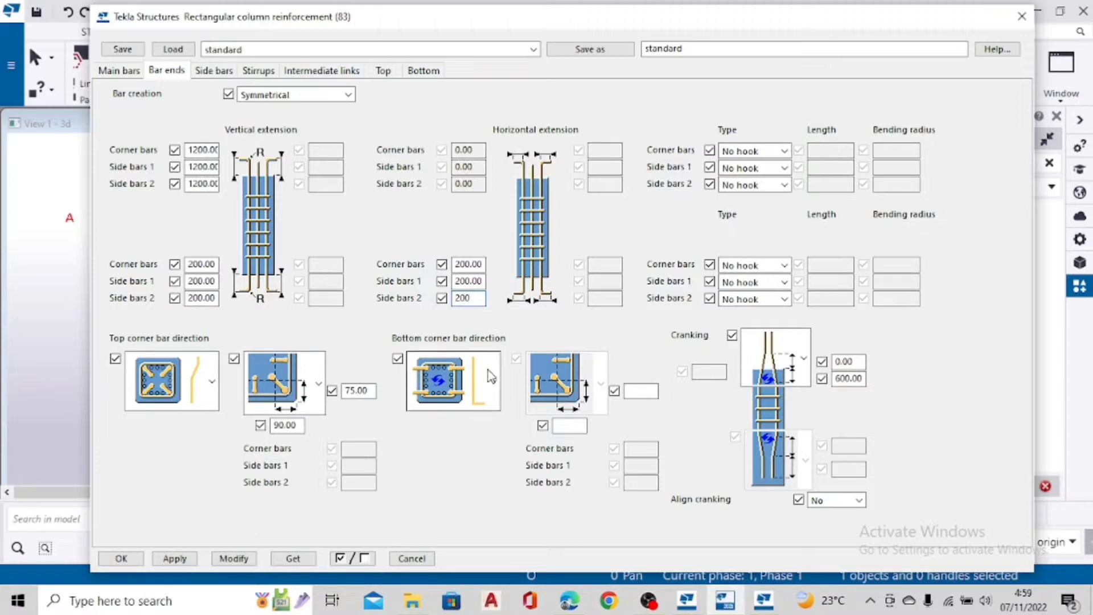
Try the inward-cranked bottom corner bar direction, then choose the L-shaped option with bars bent outward horizontally on two opposite sides
left_click(461, 365)
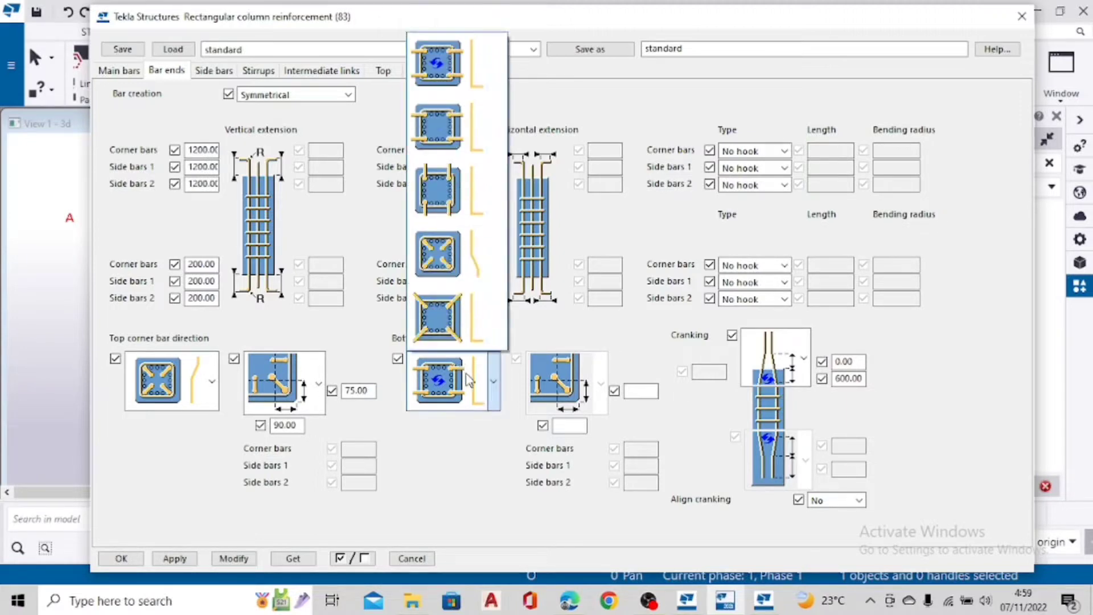
left_click(448, 272)
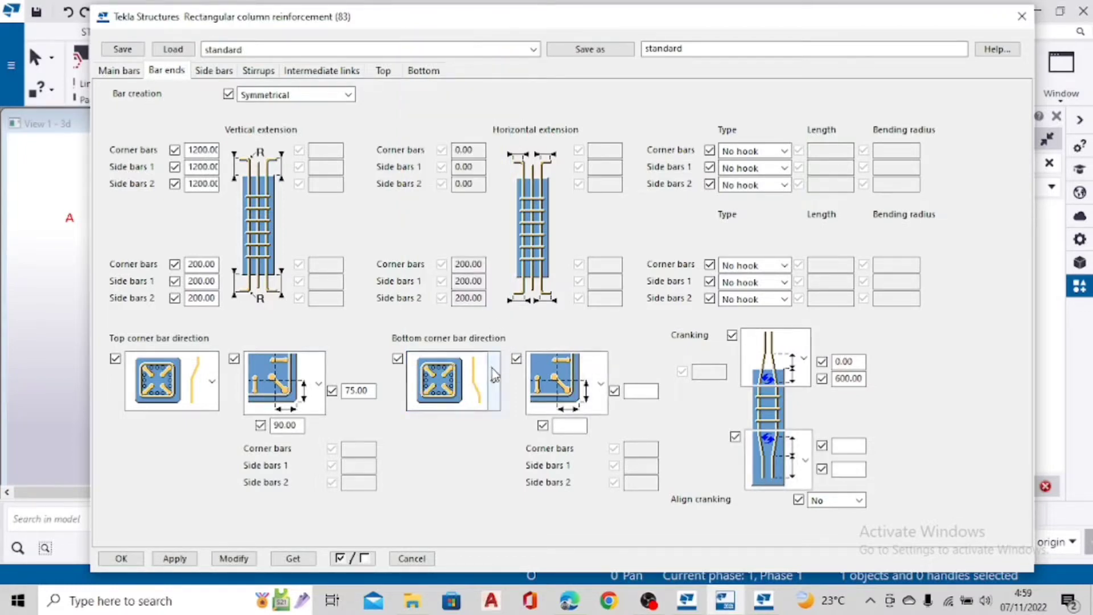
left_click(472, 398)
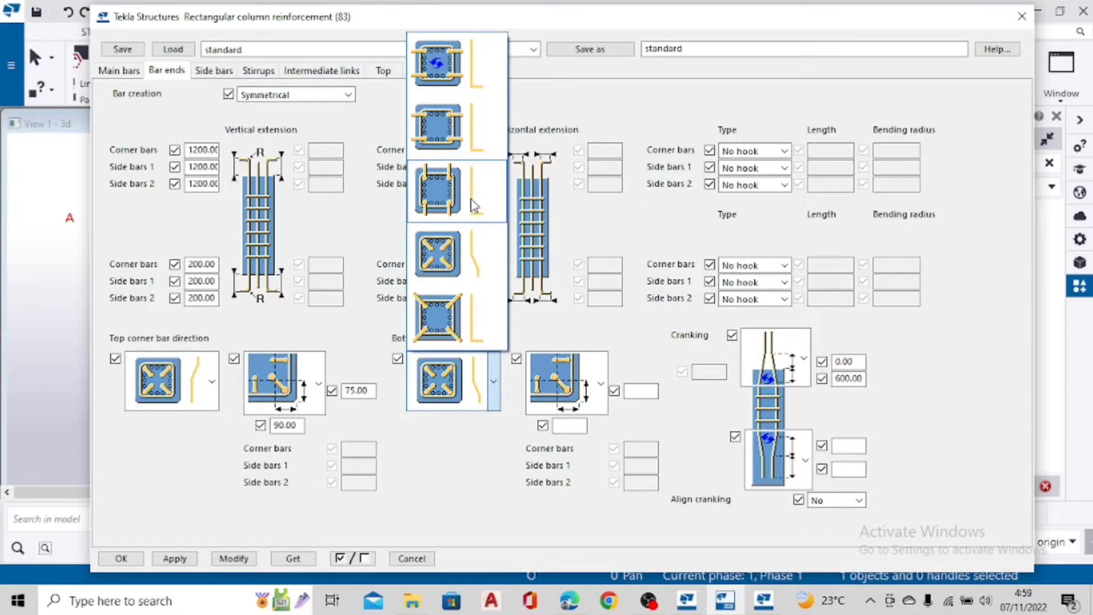
left_click(462, 154)
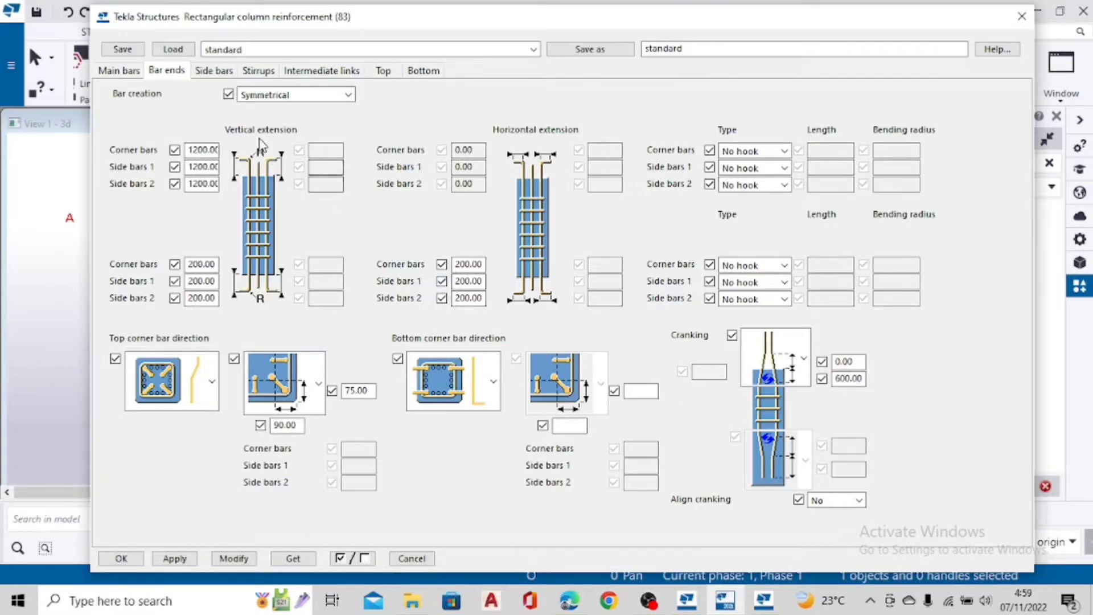
left_click(231, 72)
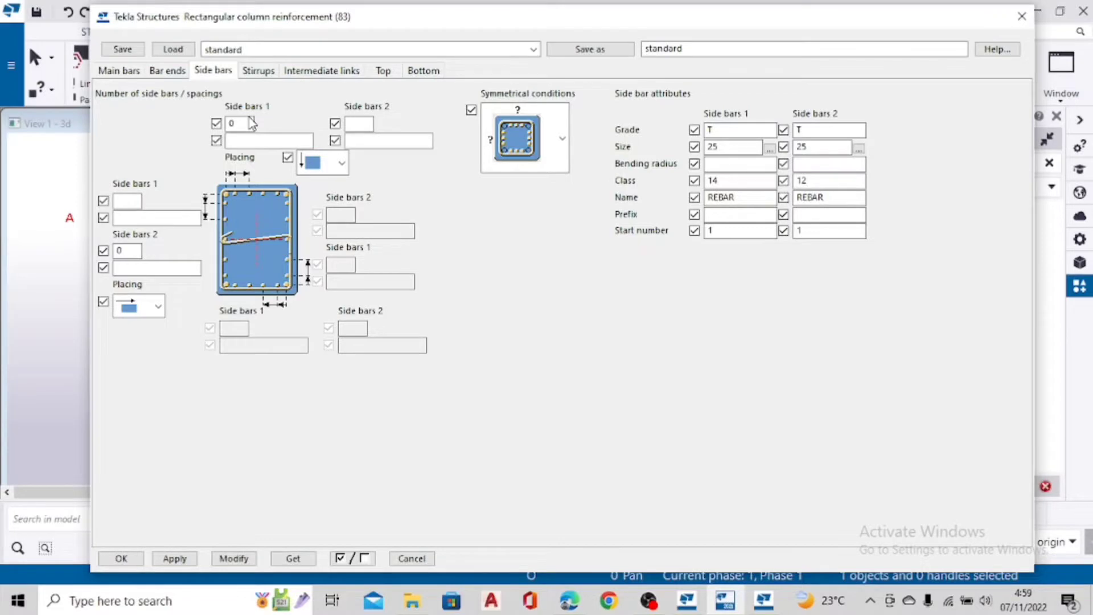
left_click(262, 73)
left_click(232, 75)
Set the stirrups' distances from the column's top and bottom ends to 50 each
left_click(260, 74)
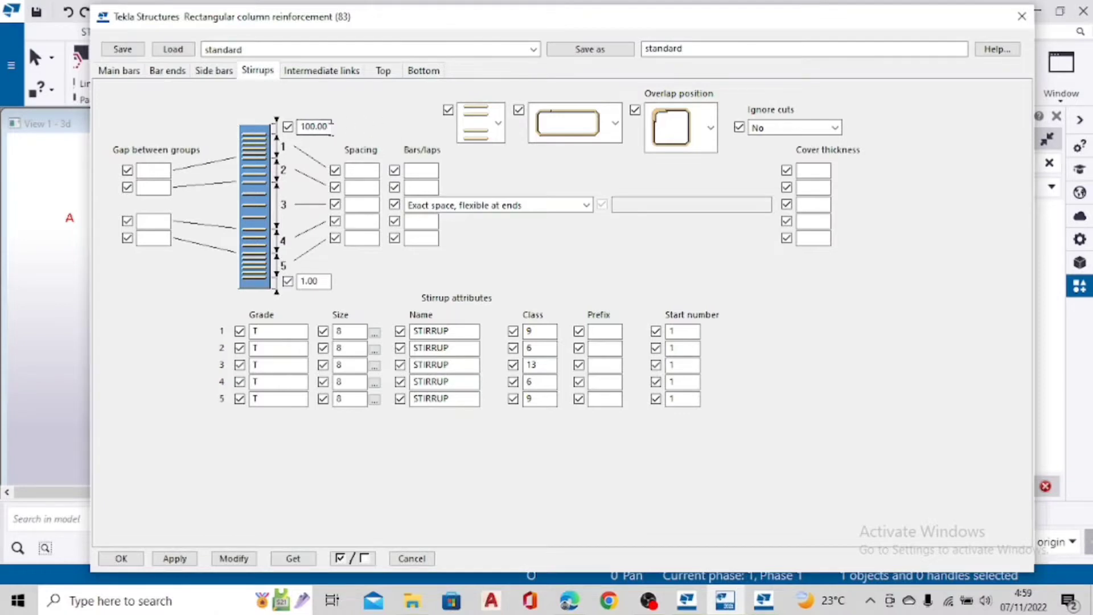
double_click(331, 127)
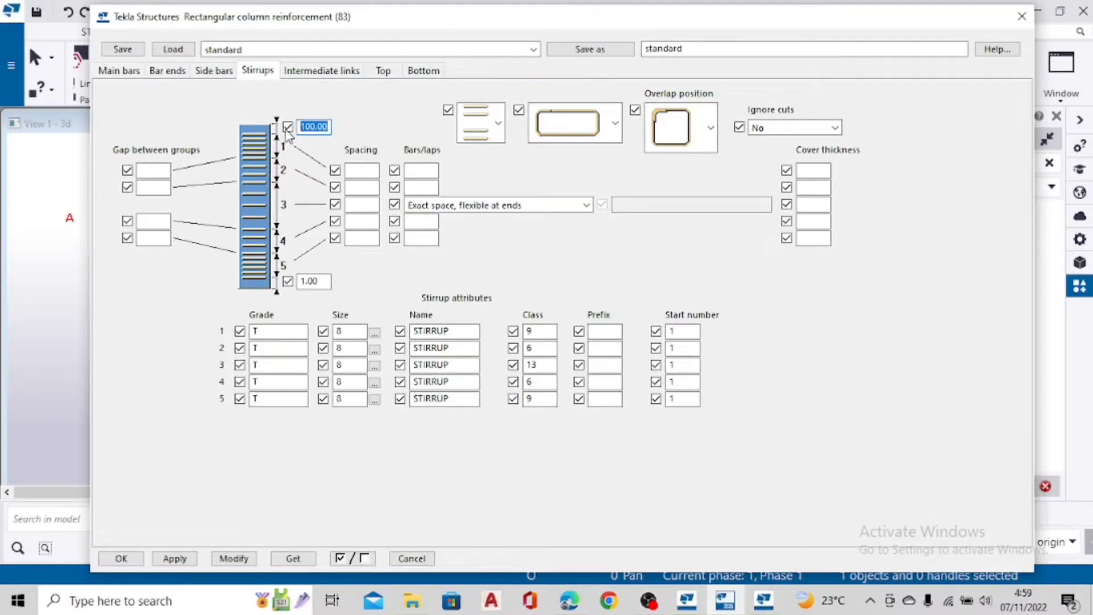
type("50")
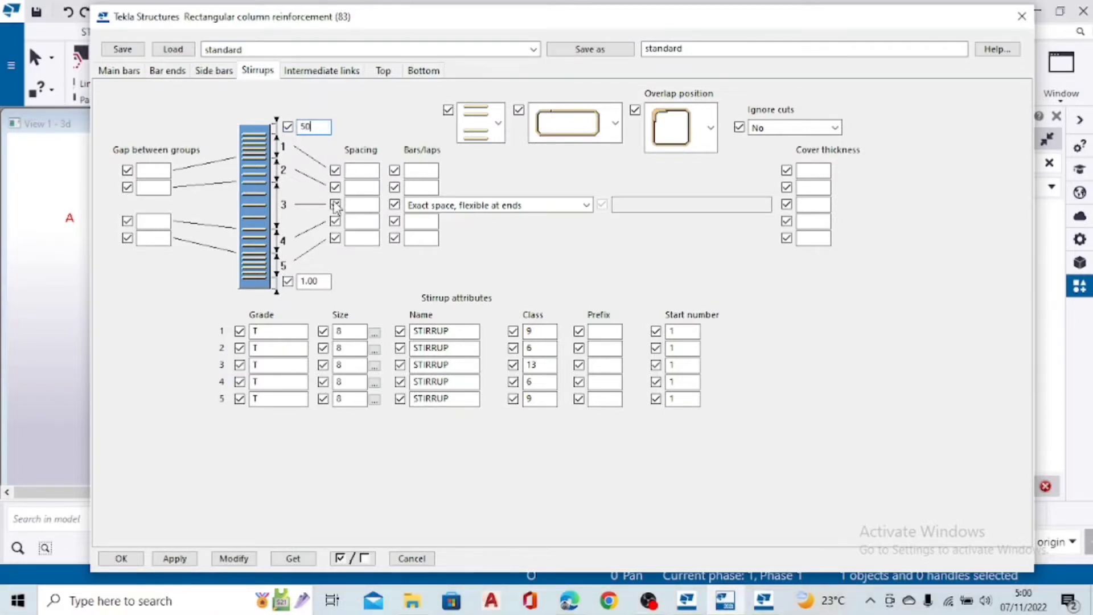
double_click(316, 282)
type("50")
Set the stirrup spacing to 100 for groups 1 and 5 and to 150 for group 3
left_click(368, 170)
type("00")
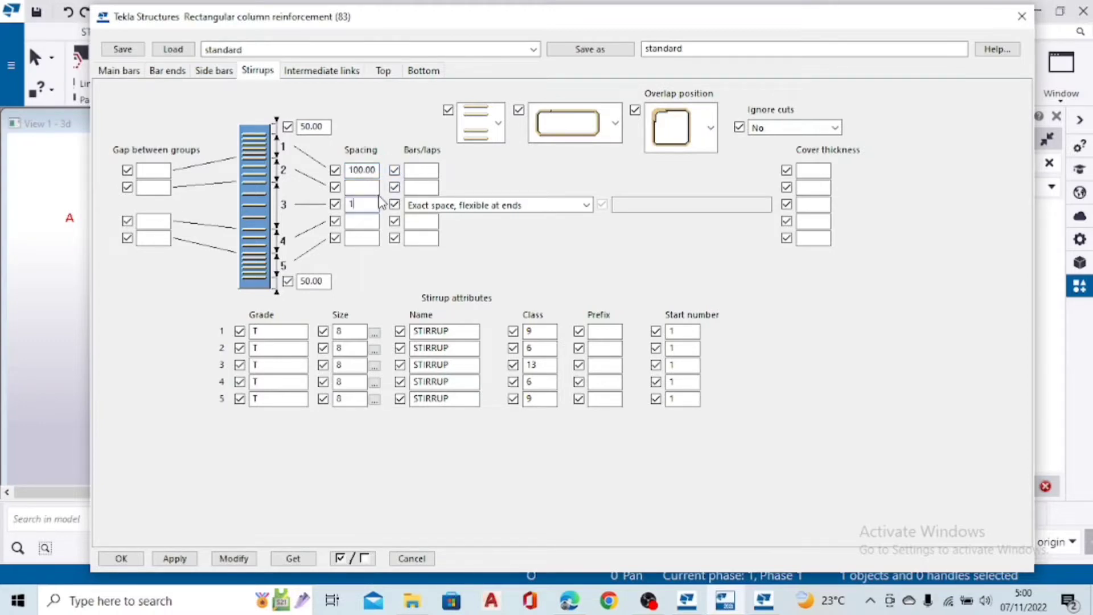
type("150")
left_click(366, 238)
type("100")
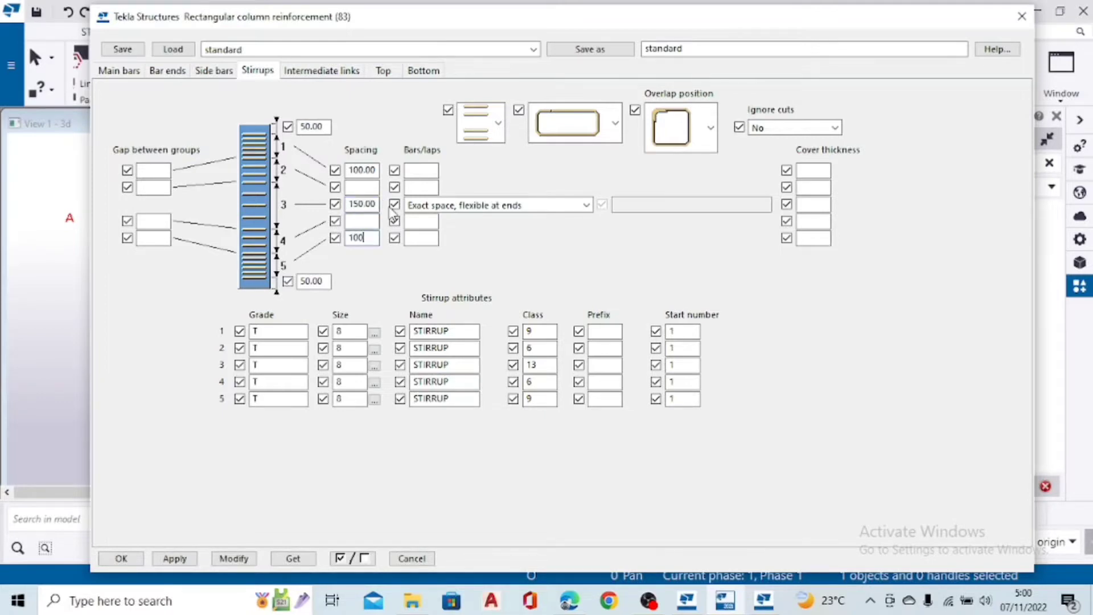
Set the number of bars in stirrup groups 1 and 5 to 3 and apply the settings to the column
left_click(411, 171)
type("3")
left_click(323, 70)
left_click(385, 72)
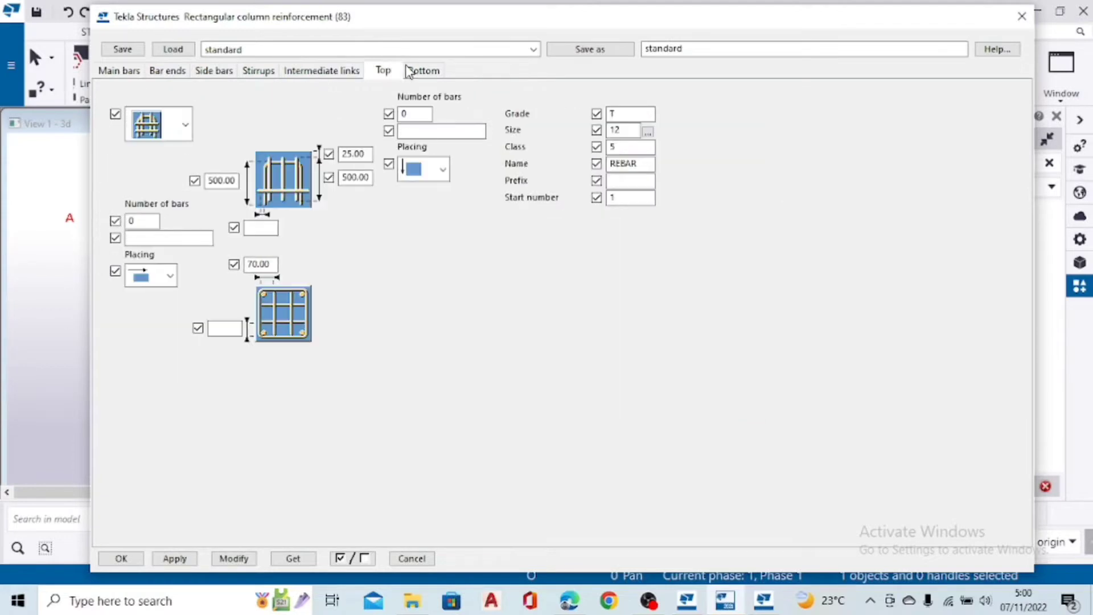
left_click(418, 70)
left_click(319, 73)
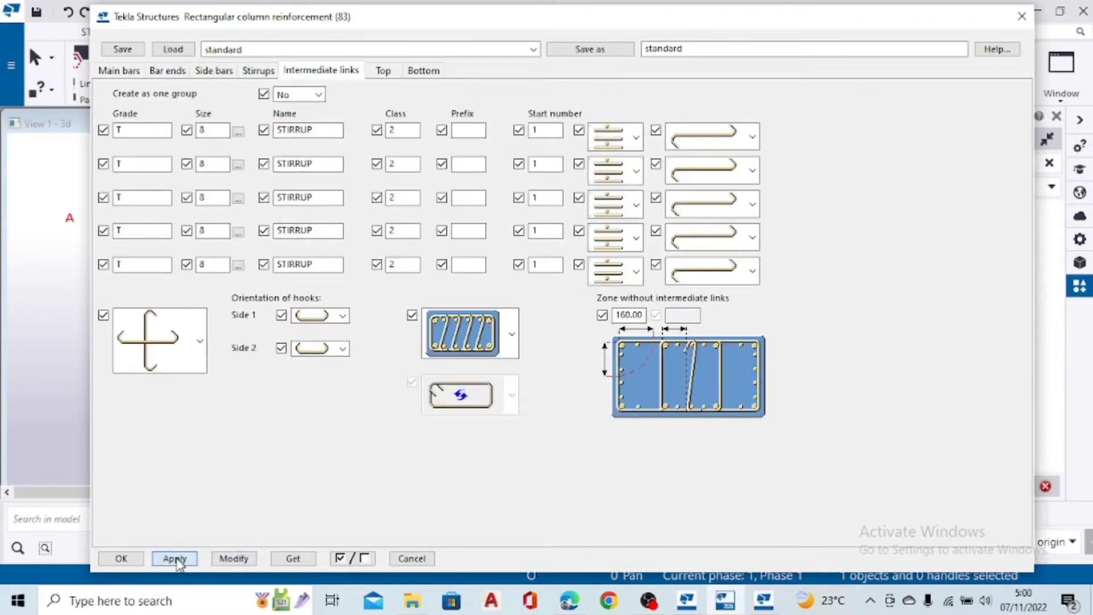
left_click(117, 558)
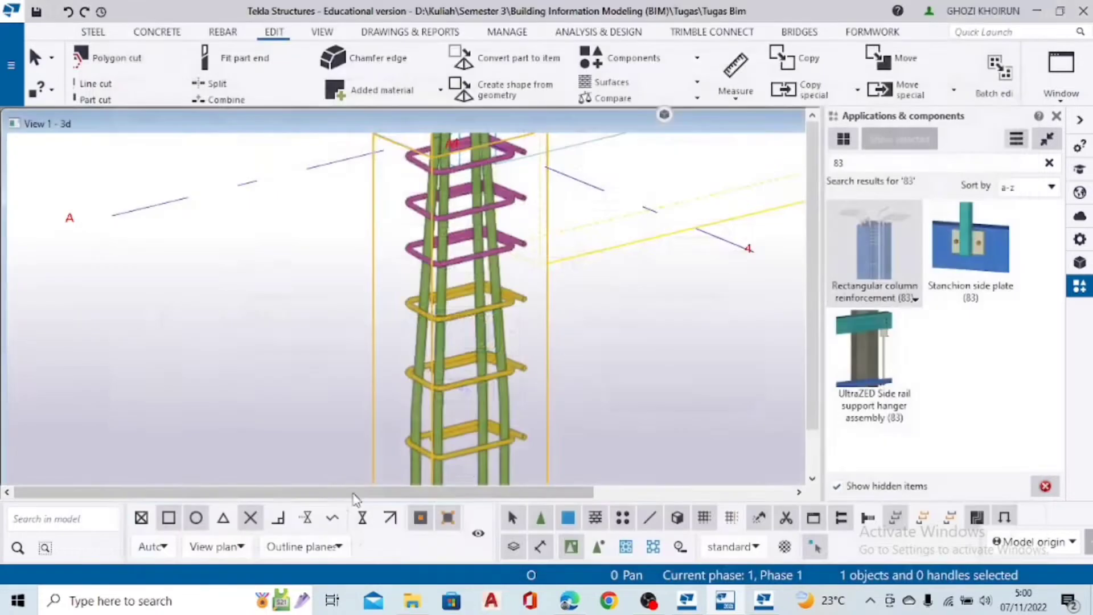
Add Rectangular column reinforcement (83) to the column directly above the reinforced footing column at grid A-4
scroll(555, 302, "down", 6)
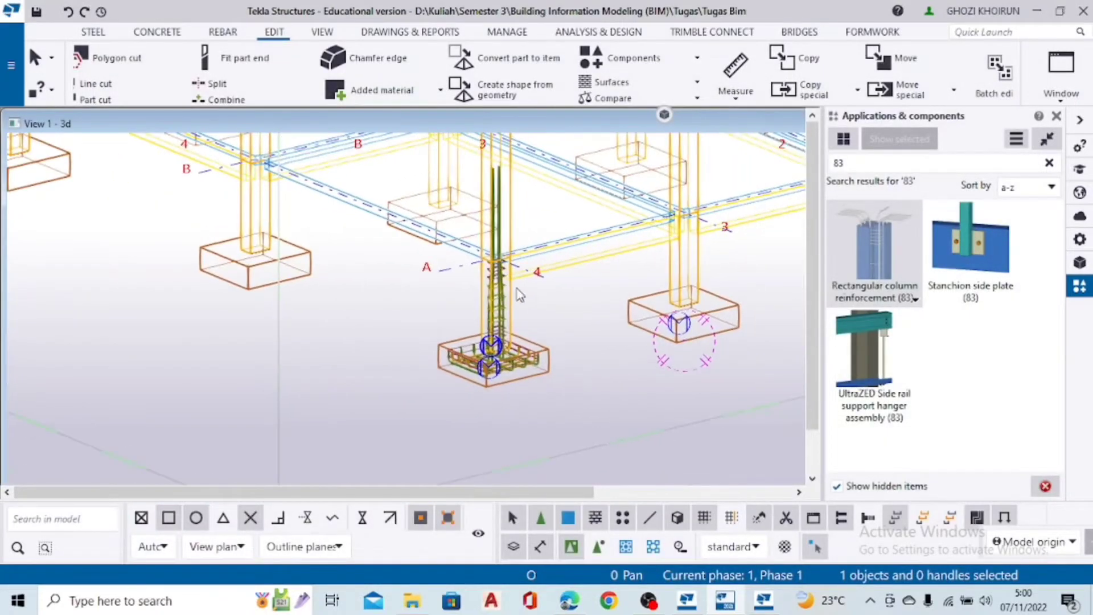
scroll(490, 296, "up", 8)
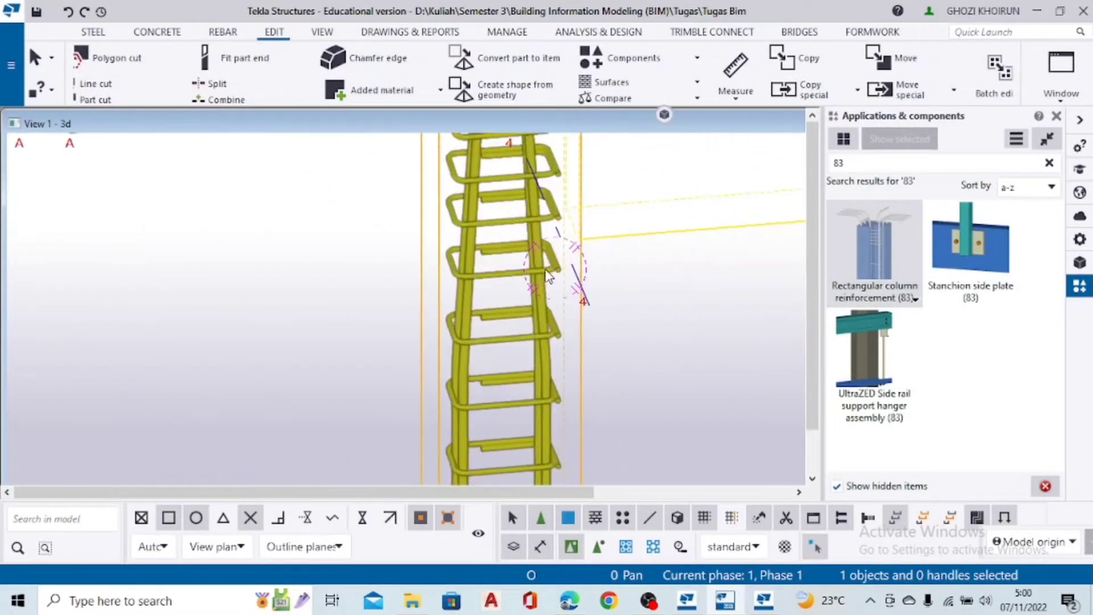
scroll(624, 274, "down", 5)
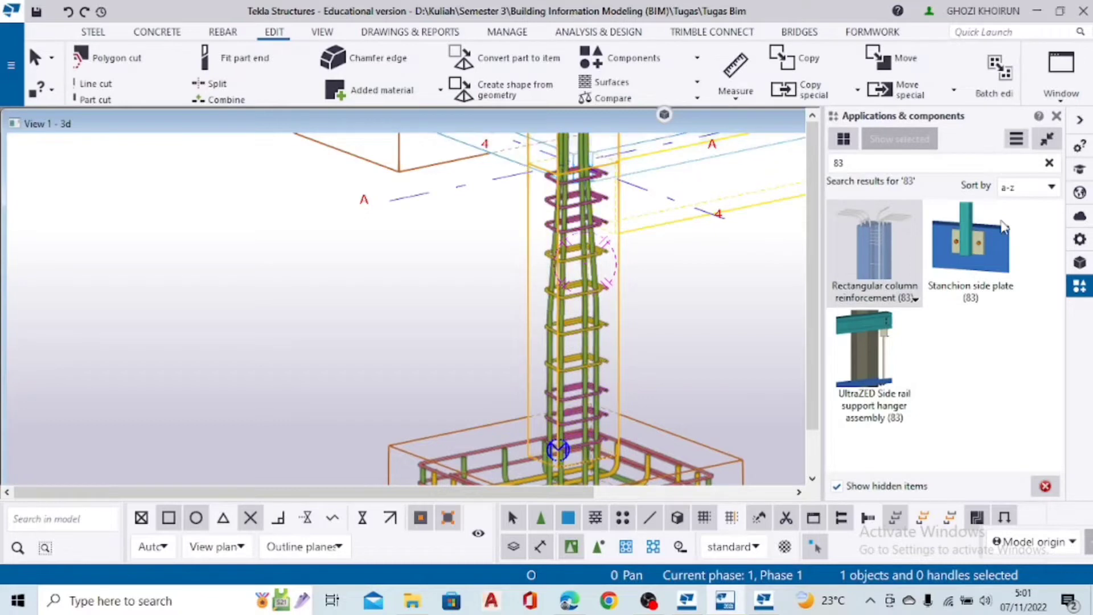
scroll(670, 275, "down", 4)
middle_click_drag(754, 345, 581, 393)
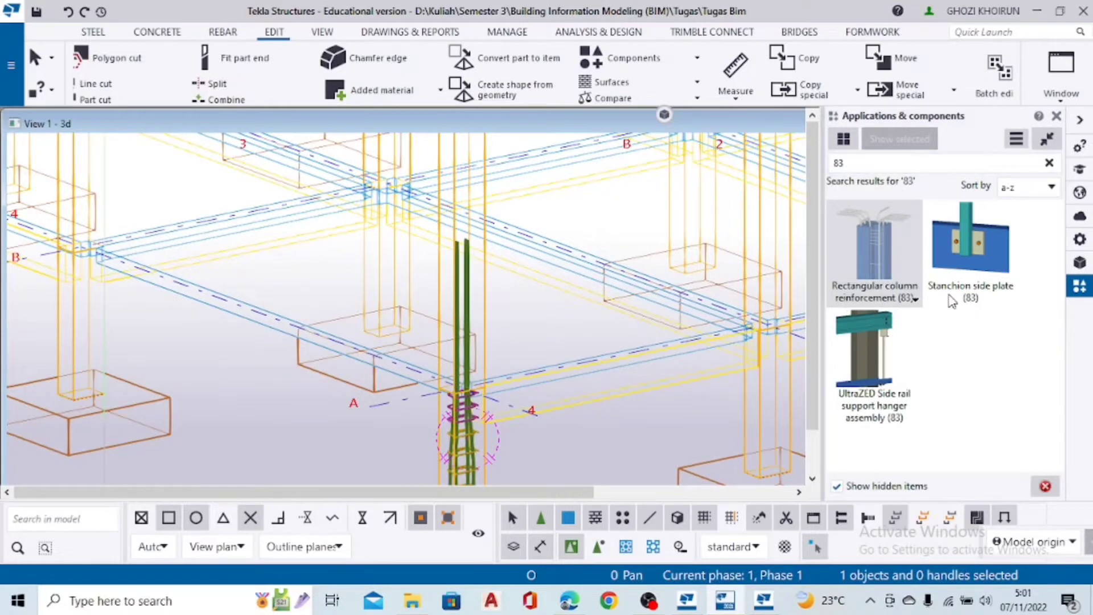
left_click(888, 252)
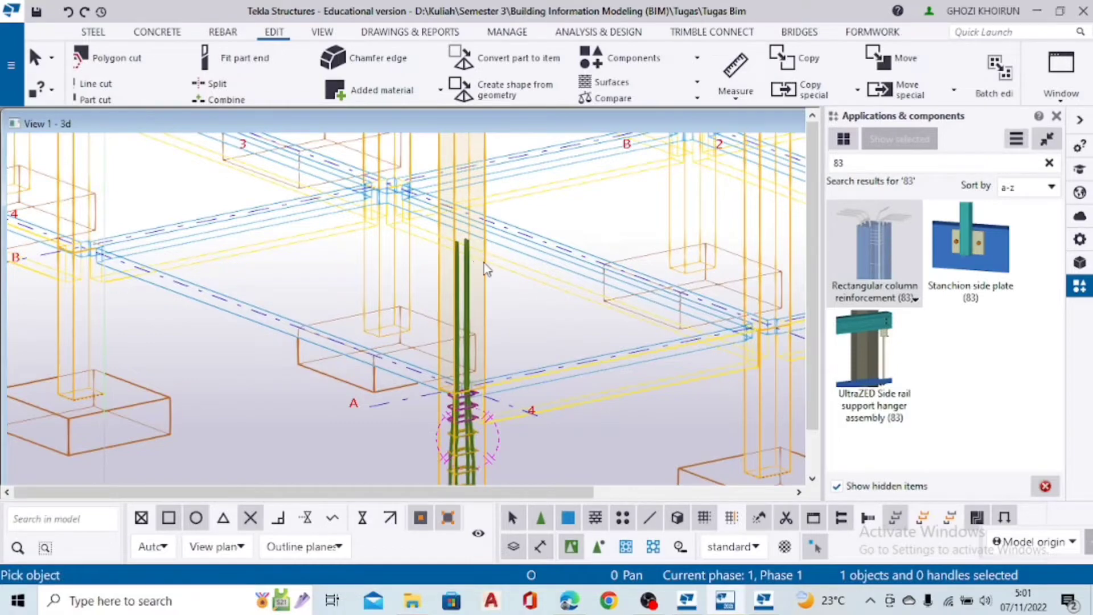
left_click(484, 263)
scroll(491, 315, "down", 2)
middle_click_drag(510, 345, 579, 432)
scroll(567, 279, "up", 4)
key("Escape")
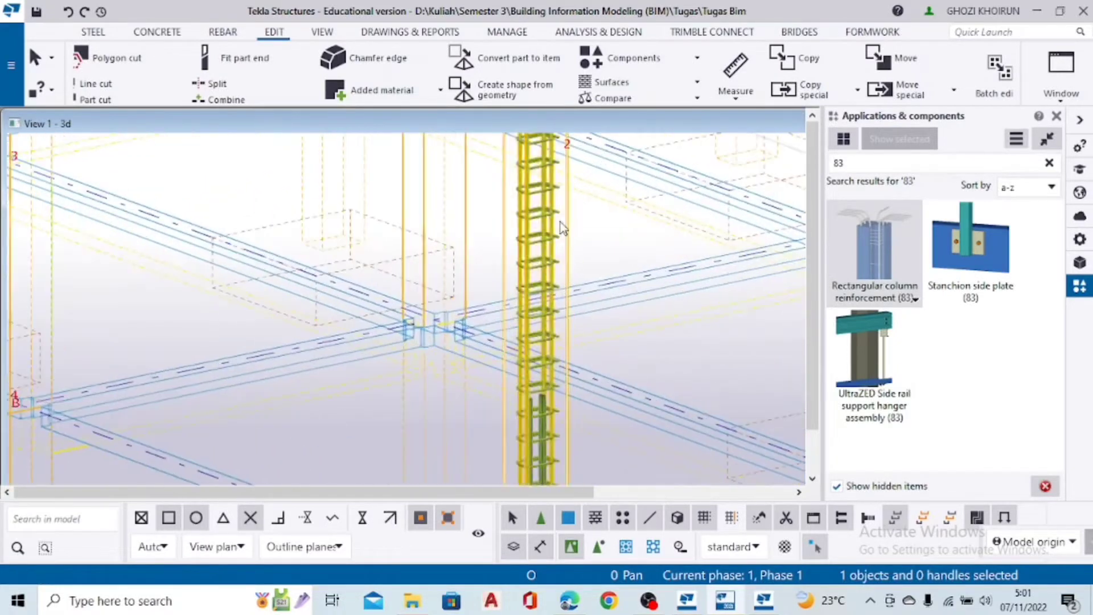
Open the settings of the reinforcement component in the column just reinforced above the footing column
scroll(563, 229, "down", 1)
middle_click_drag(581, 278, 639, 368)
scroll(611, 244, "down", 1)
middle_click_drag(605, 219, 617, 349)
scroll(624, 215, "up", 2)
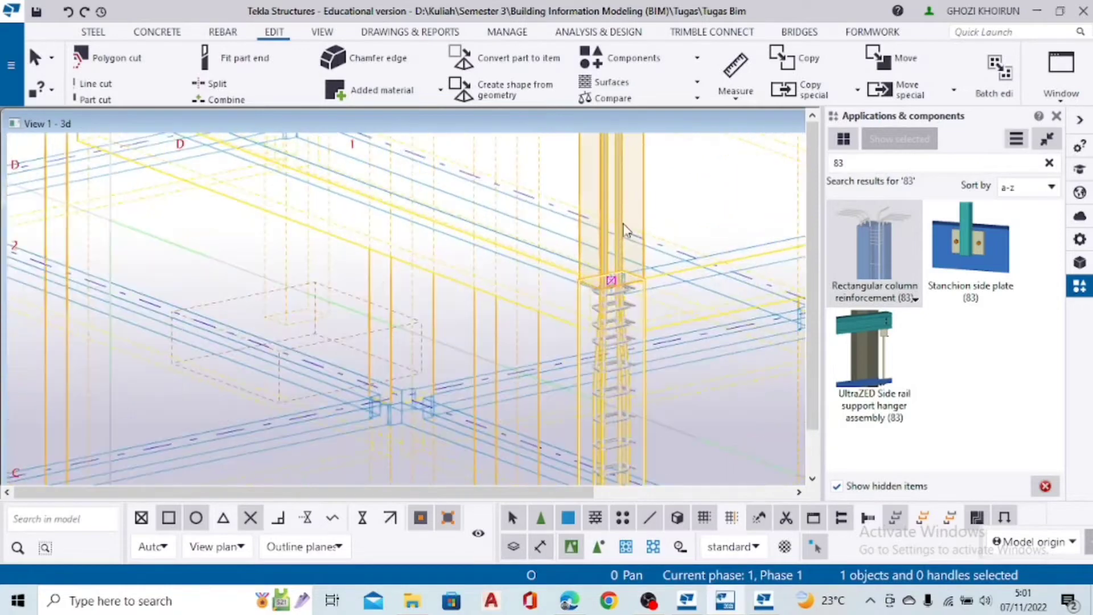
left_click(621, 223)
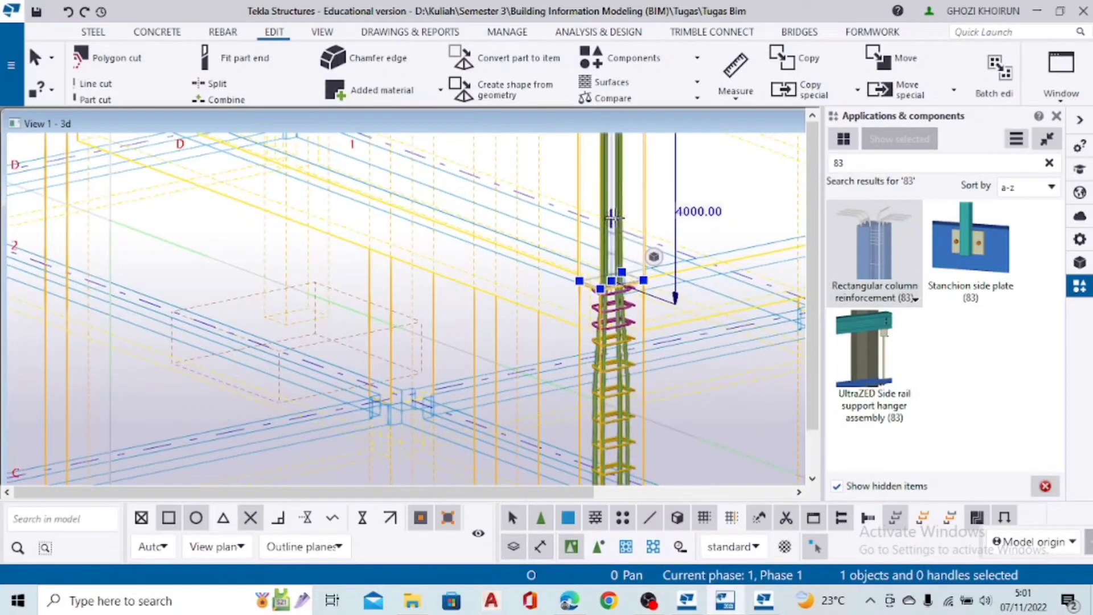
double_click(618, 224)
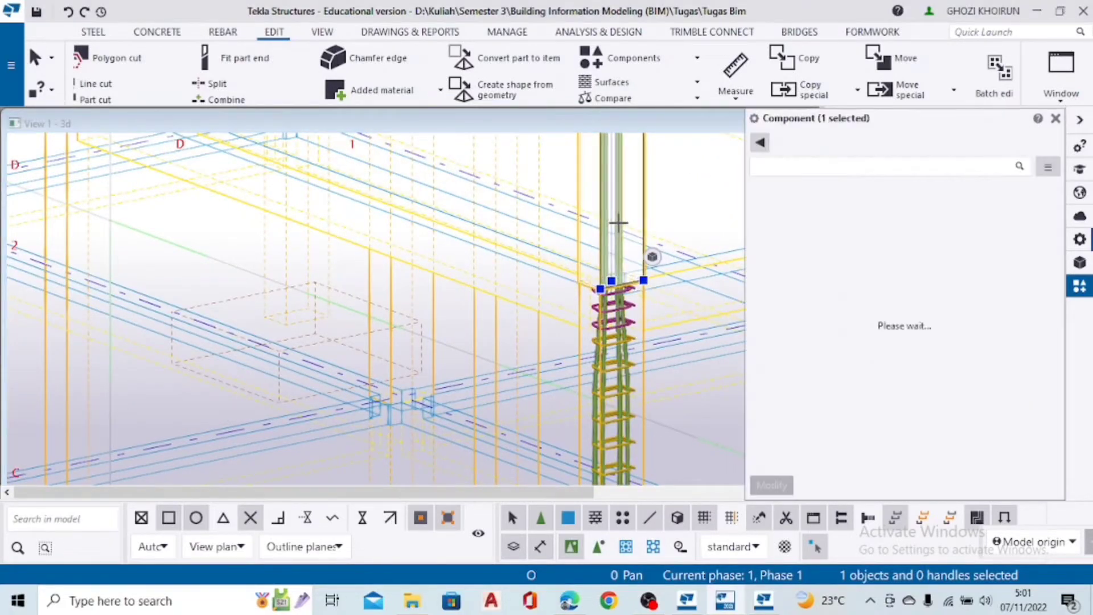
scroll(651, 194, "up", 3)
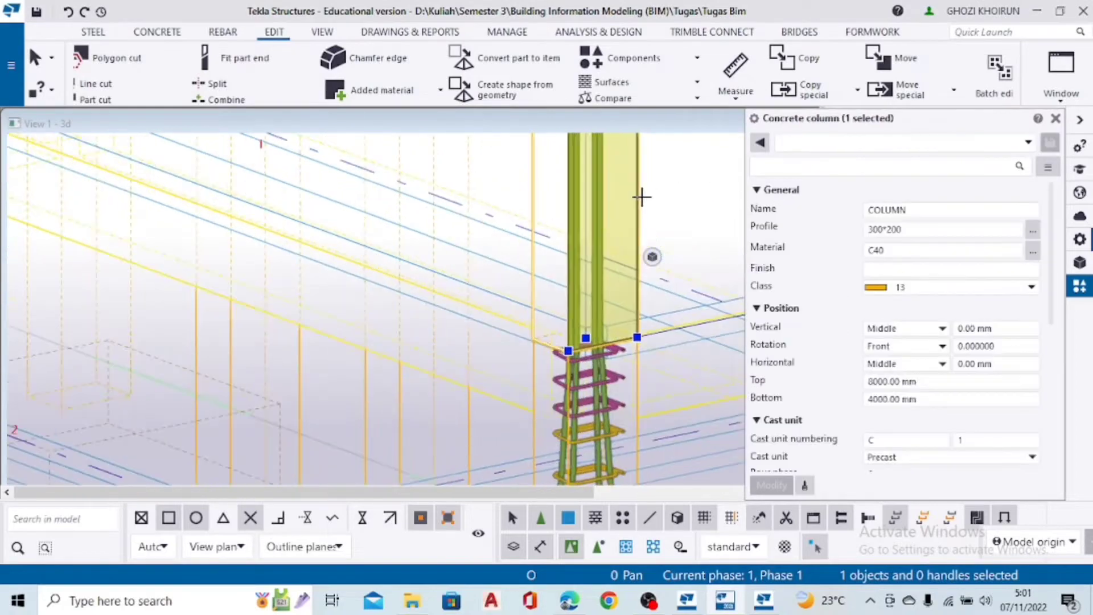
double_click(595, 414)
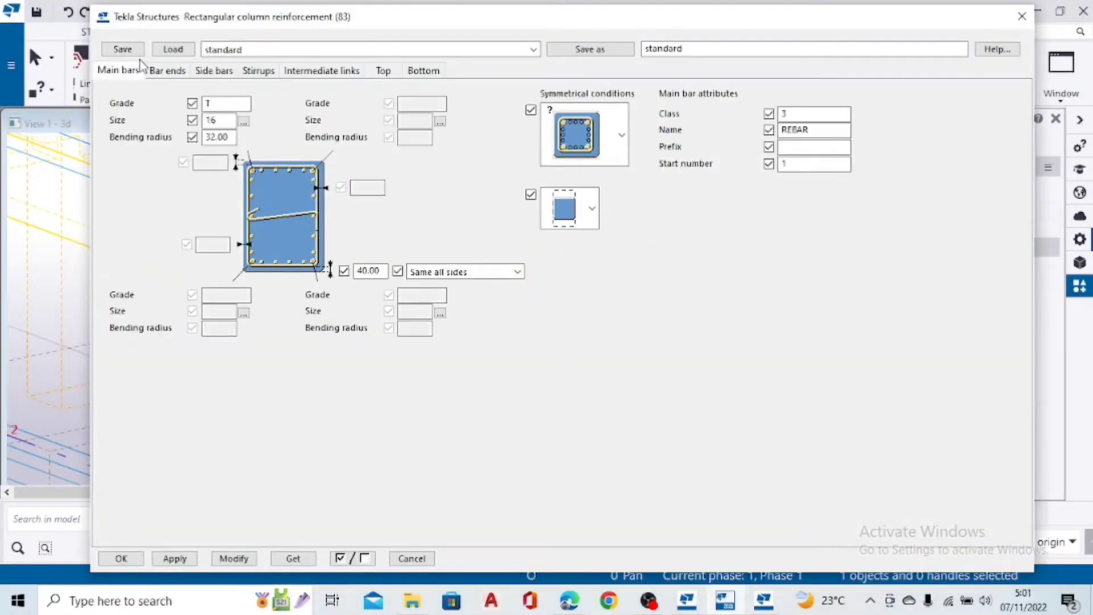
Set the bottom horizontal extension of the corner bars and both side bar groups to 0
left_click(171, 70)
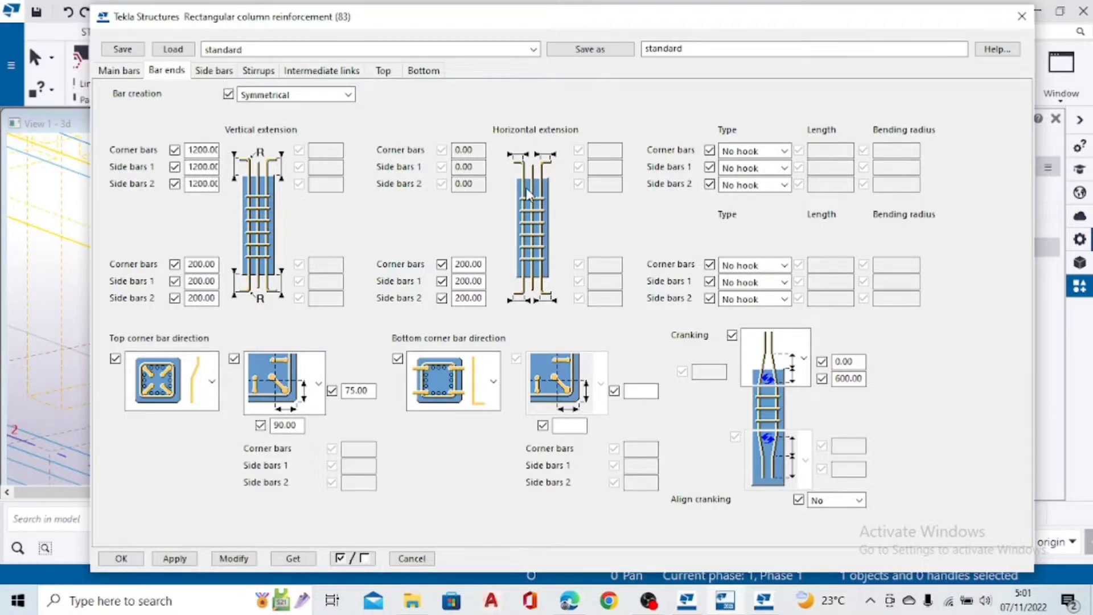
left_click_drag(483, 266, 453, 265)
type("0")
key("Tab")
type("0")
key("Tab")
type("0")
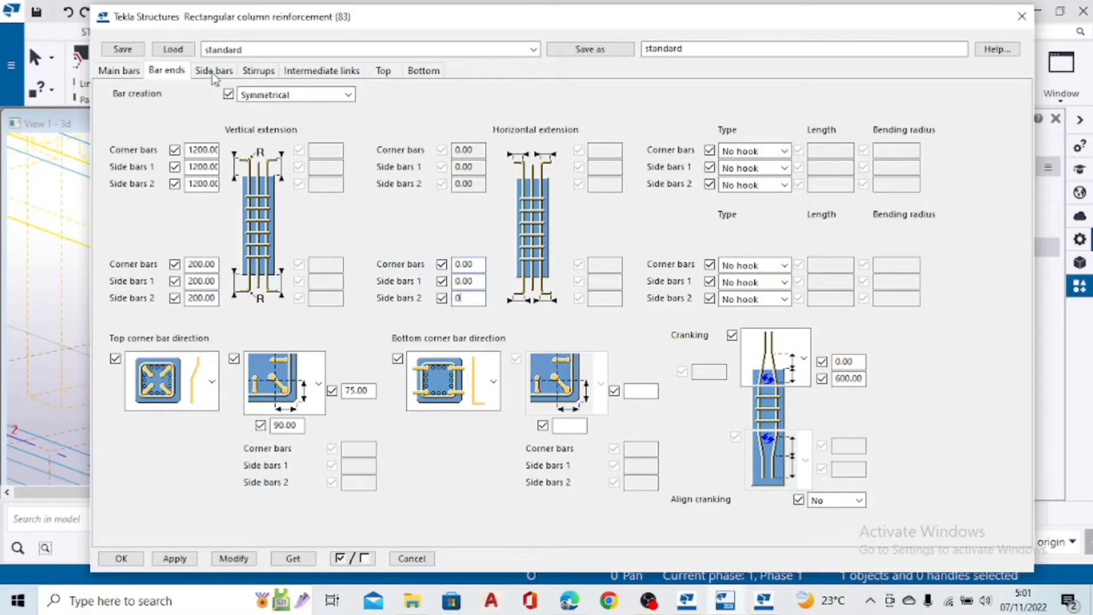
Revise the bar counts of stirrup groups 1 and 5, with 5 bars in group 1, and confirm the settings
left_click(215, 72)
left_click(260, 73)
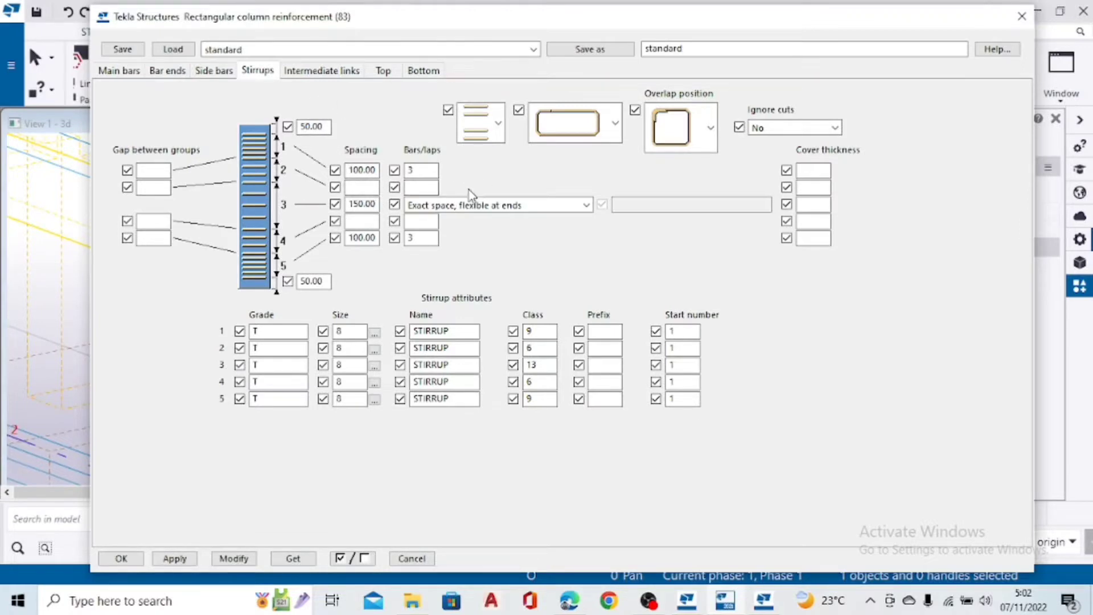
double_click(417, 170)
type("5")
double_click(411, 237)
left_click(321, 71)
left_click(383, 71)
left_click(423, 71)
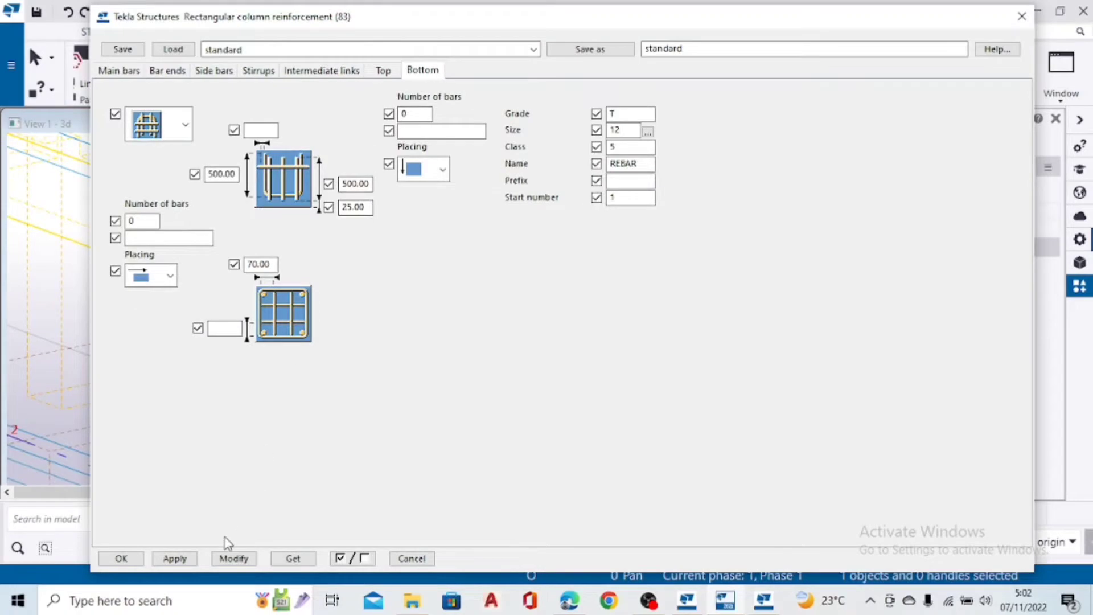
left_click(119, 558)
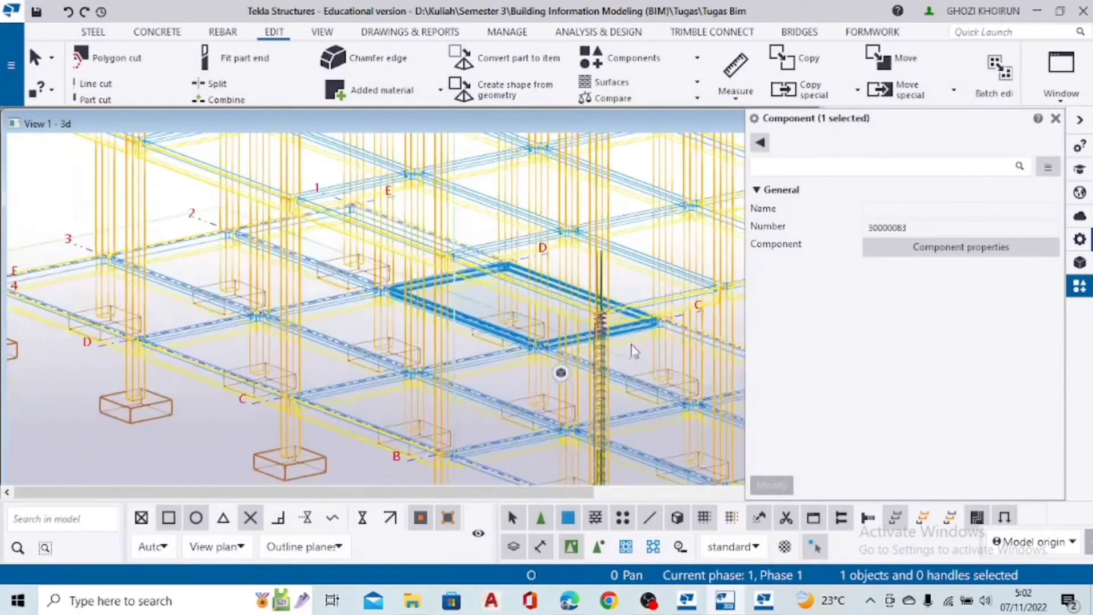
Examine the updated bars and stirrups along the stacked columns at grid A-4
scroll(635, 351, "down", 2)
middle_click_drag(614, 407, 549, 262)
scroll(546, 273, "up", 4)
scroll(547, 352, "up", 4)
middle_click_drag(543, 388, 596, 431)
scroll(499, 373, "up", 4)
scroll(503, 347, "down", 7)
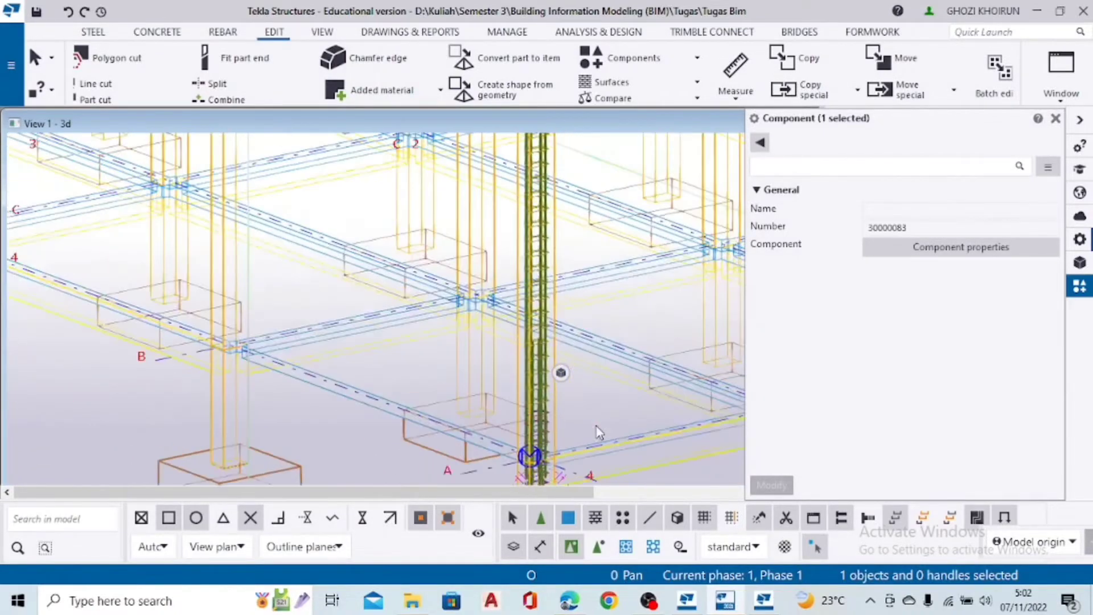
scroll(598, 433, "down", 3)
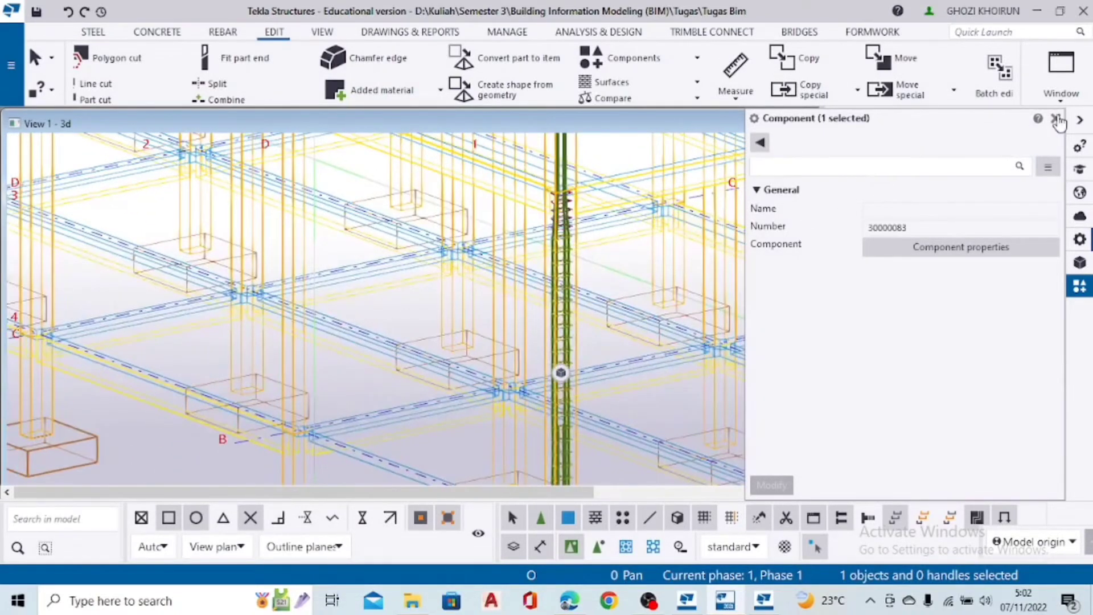
Add Rectangular column reinforcement (83) to the next column up in the same stack at grid A-4
left_click(1057, 118)
scroll(705, 304, "up", 3)
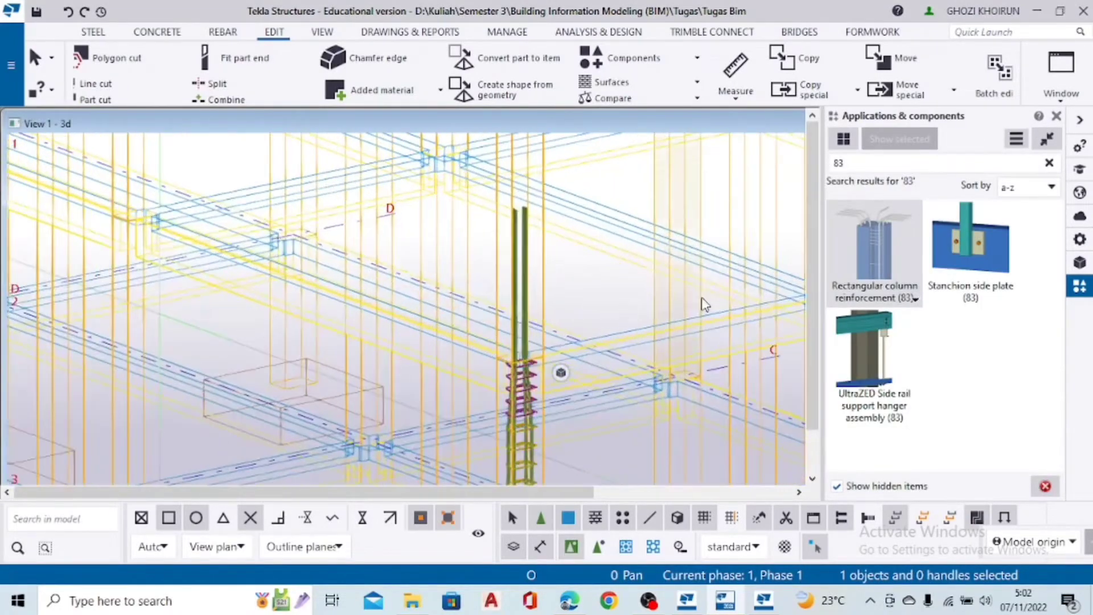
scroll(575, 316, "down", 3)
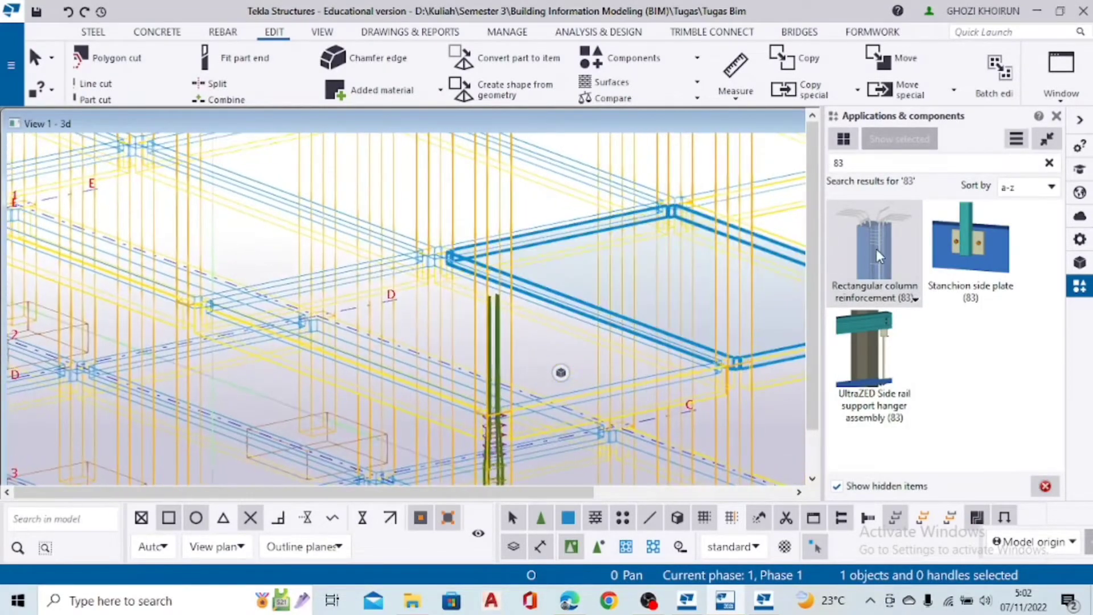
left_click(879, 256)
scroll(531, 358, "up", 4)
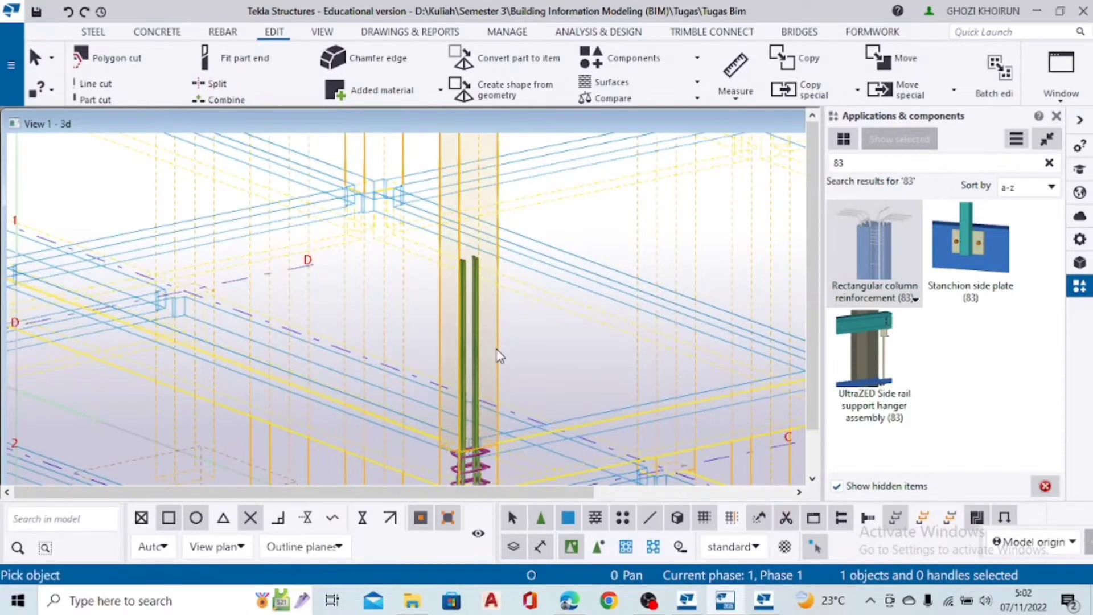
left_click(495, 349)
scroll(501, 285, "down", 3)
scroll(529, 256, "up", 4)
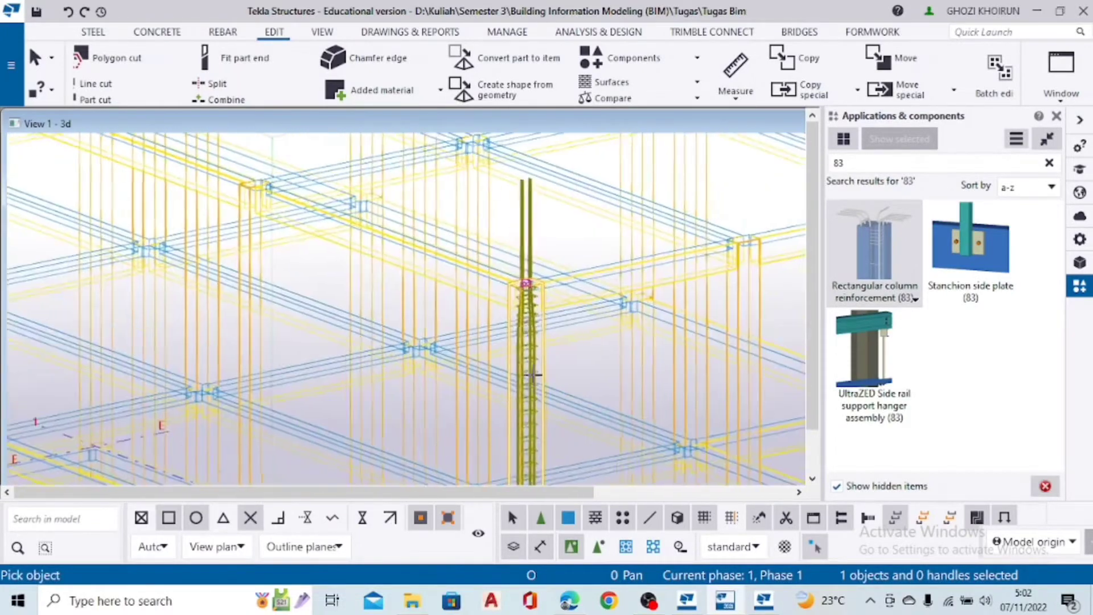
key("Escape")
Set the top vertical extension of the uppermost column's corner bars and both side bar groups to 0
left_click(534, 233)
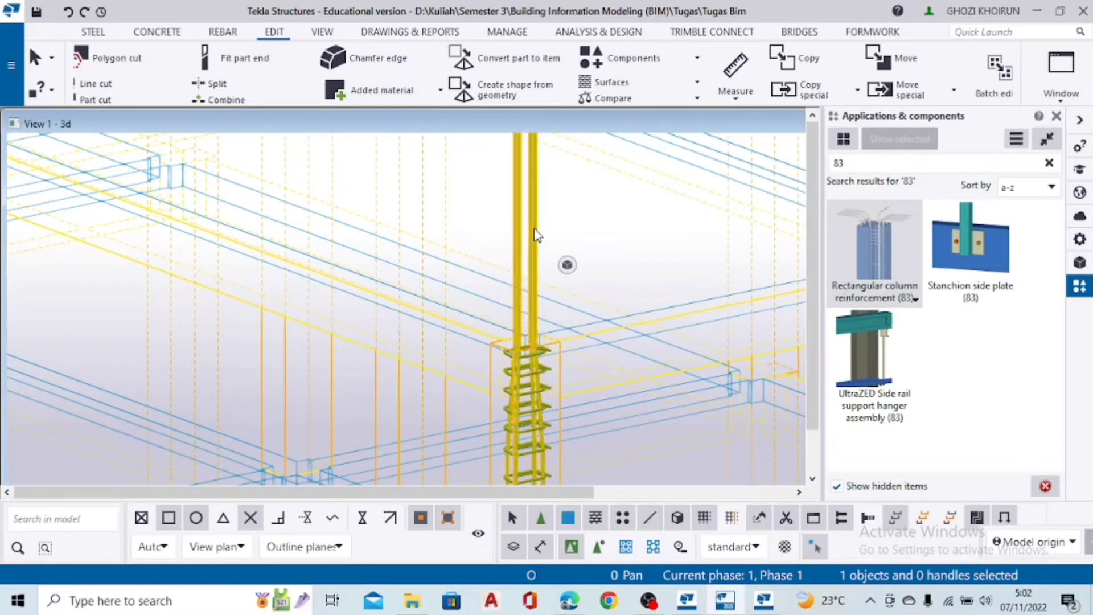
double_click(536, 233)
left_click(228, 76)
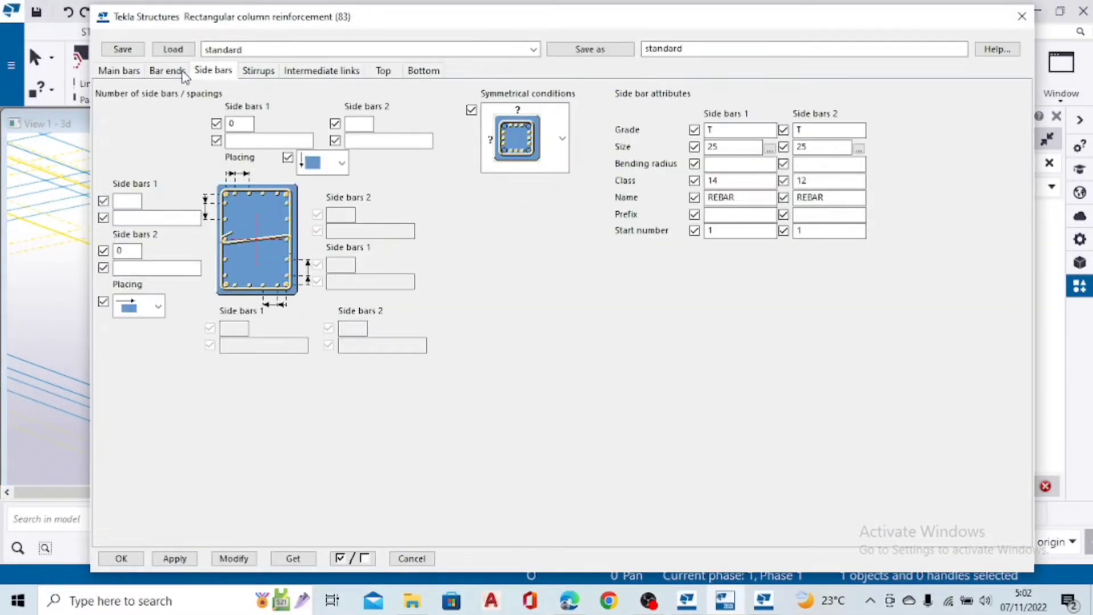
left_click(181, 71)
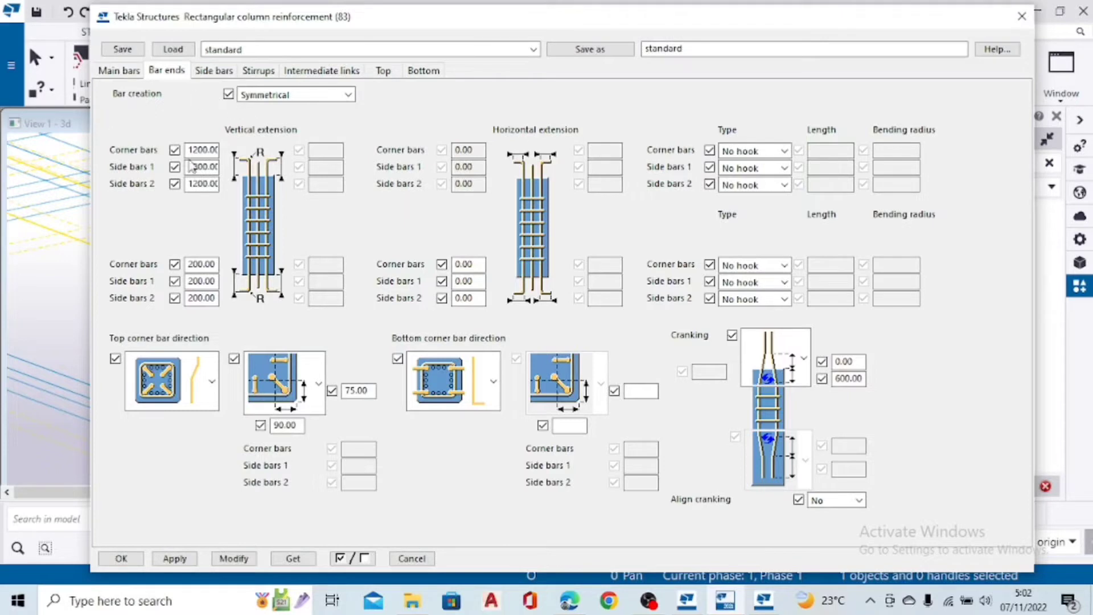
left_click_drag(190, 149, 270, 133)
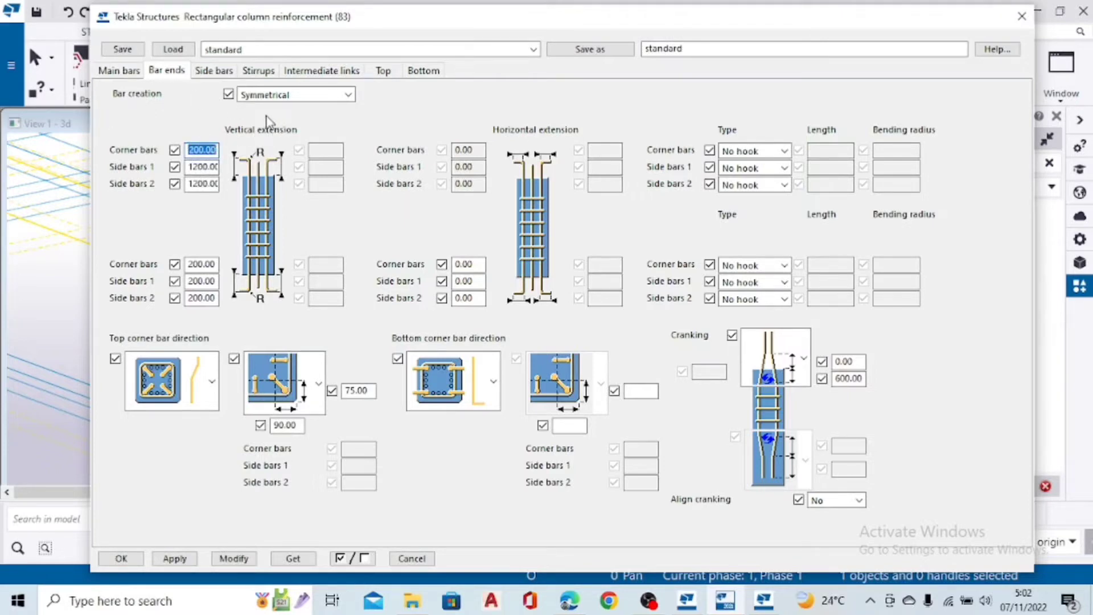
type("0")
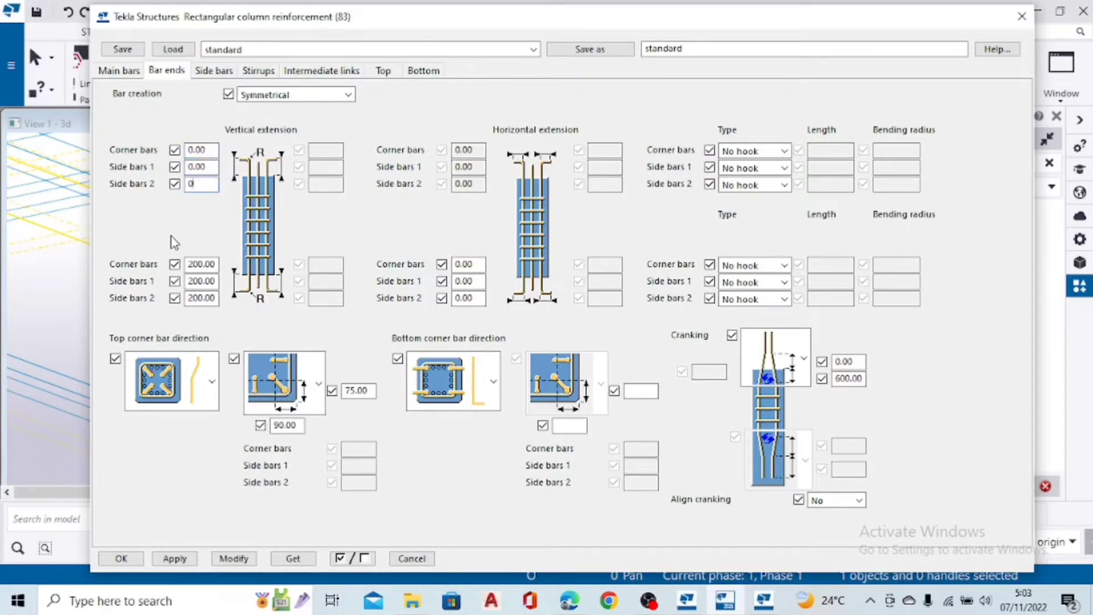
Choose the L-shaped top corner bar direction bent outward on two opposite sides and apply it to the uppermost column
left_click(212, 394)
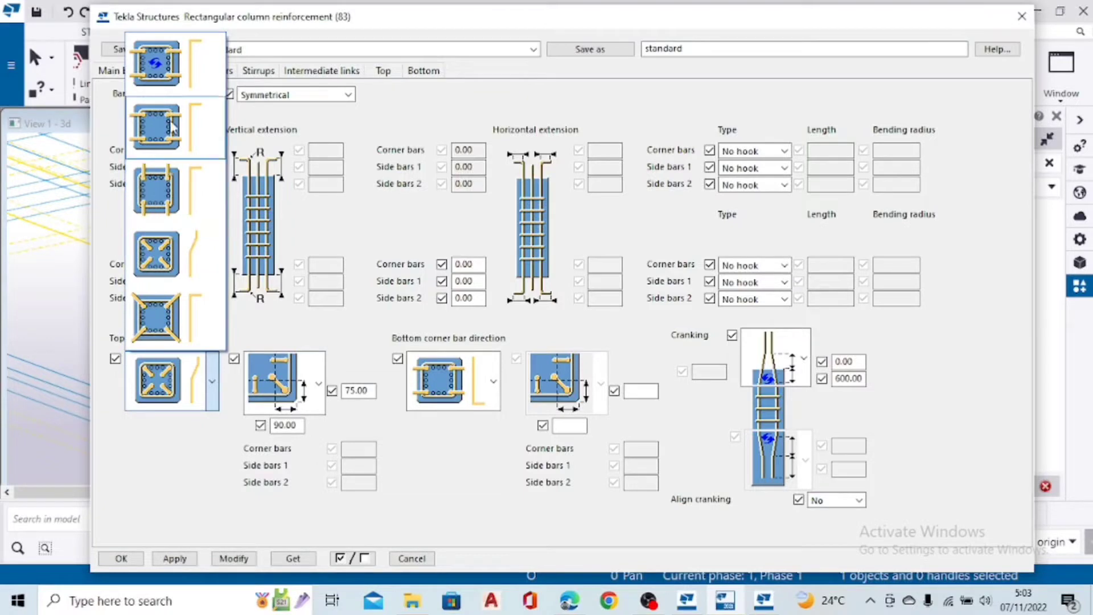
left_click(159, 118)
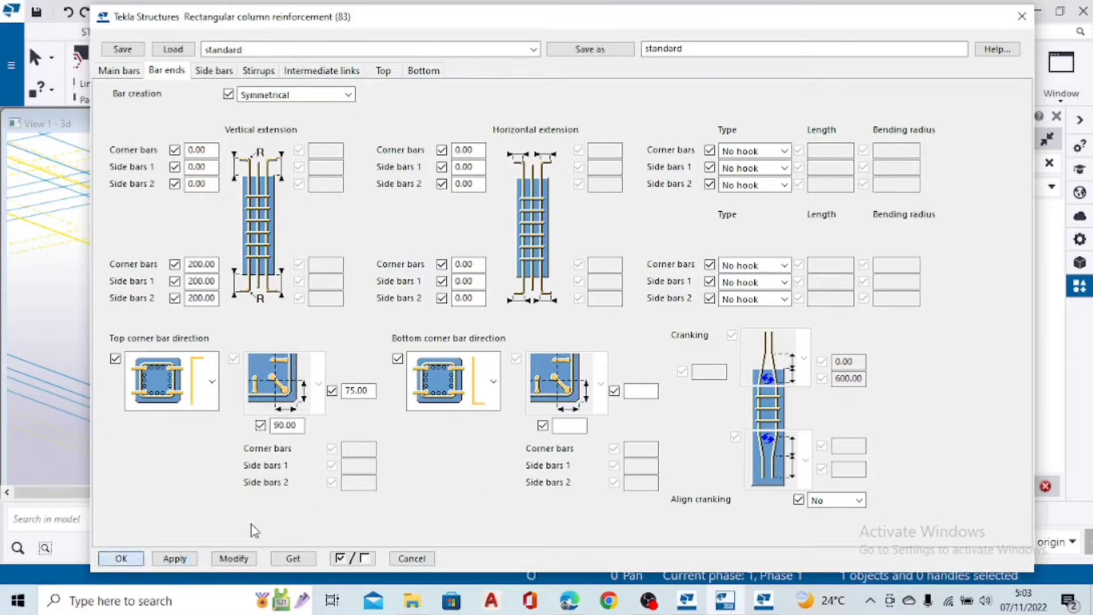
scroll(601, 340, "down", 3)
scroll(580, 373, "up", 3)
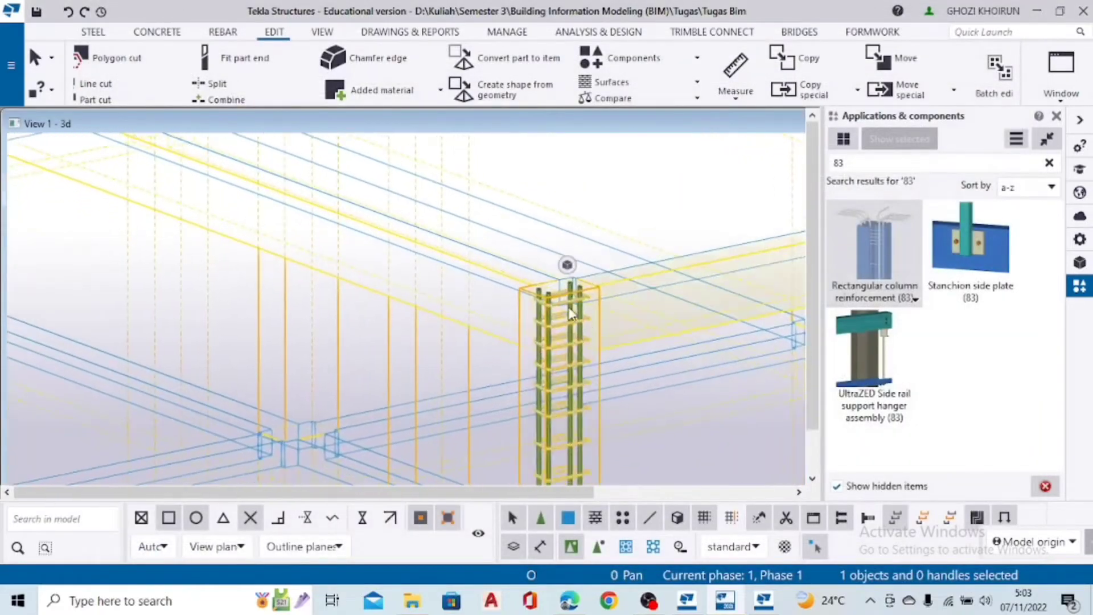
Examine the uppermost column's top bars and the complete reinforced column stack at grid A-4
middle_click_drag(571, 312, 355, 313, "ctrl")
middle_click_drag(355, 313, 510, 293)
scroll(349, 194, "down", 3)
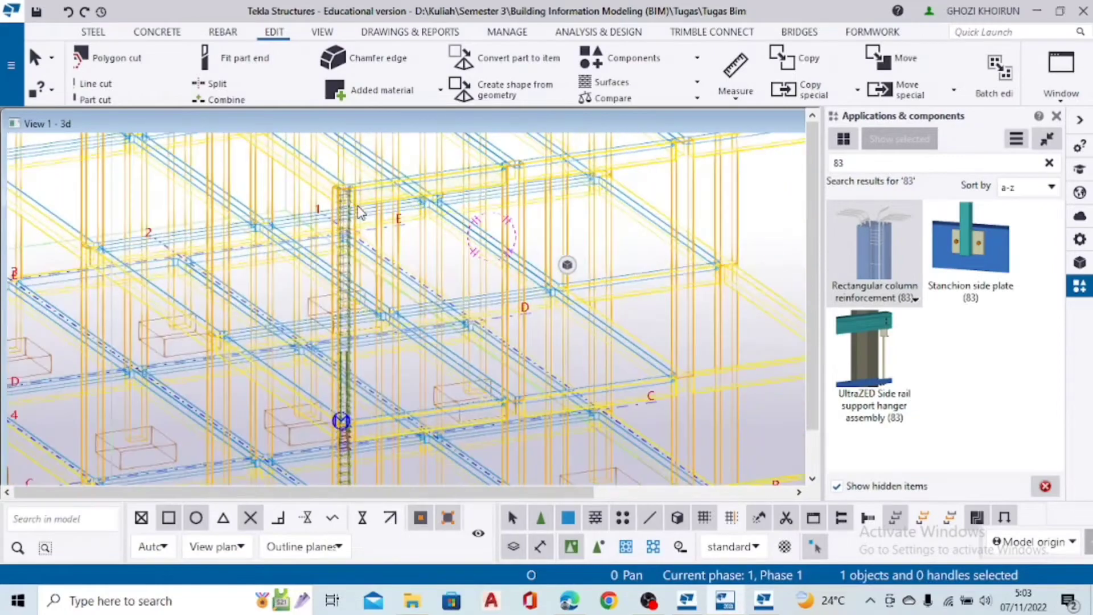
scroll(361, 213, "down", 1)
scroll(345, 339, "up", 3)
scroll(420, 317, "down", 3)
right_click(448, 303)
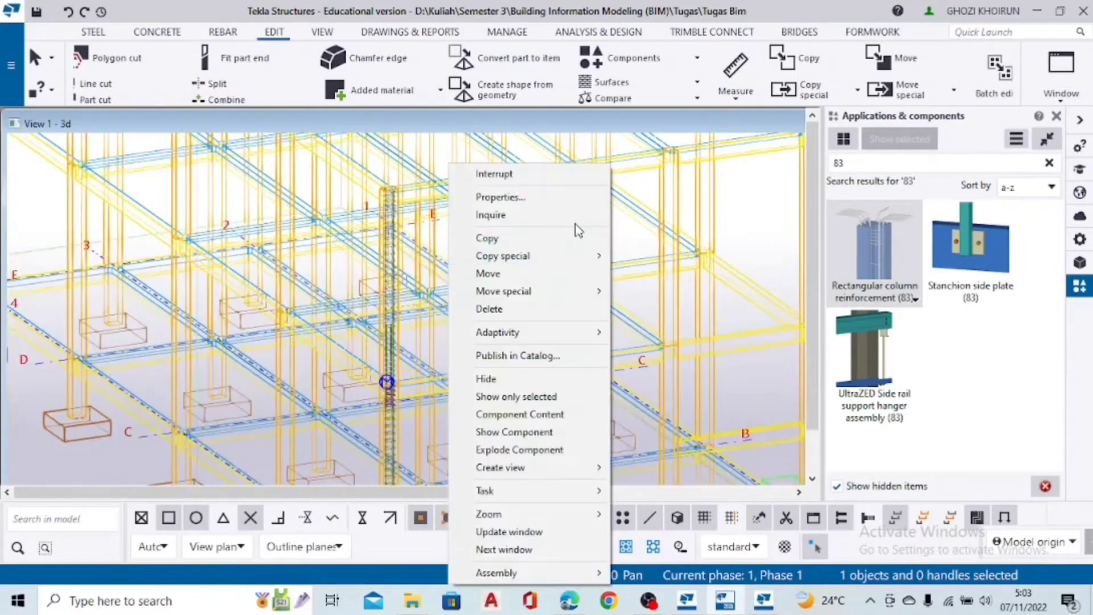
left_click(555, 217)
left_click(525, 197)
scroll(429, 274, "down", 3)
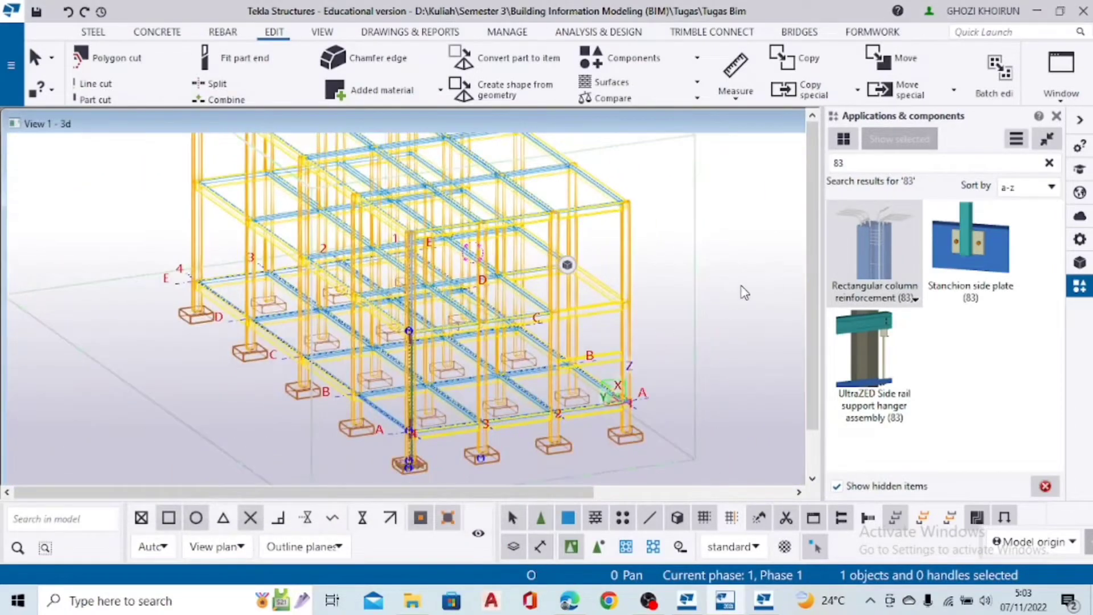
Examine the pad footing bars at grid A-4 and the bar connections between the lower column levels
scroll(456, 286, "up", 5)
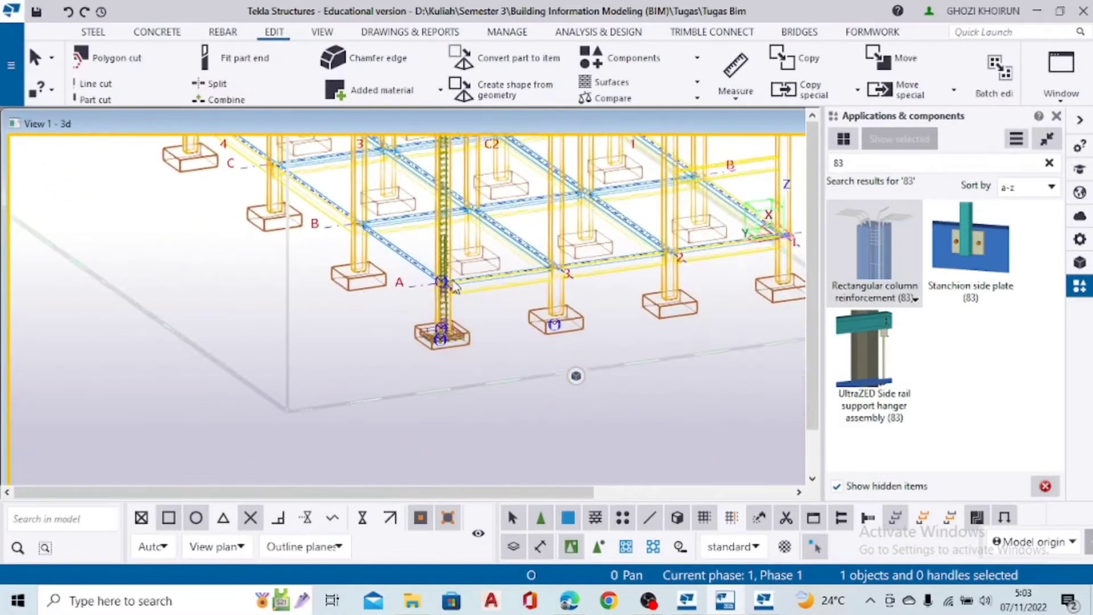
scroll(455, 287, "up", 4)
scroll(494, 308, "up", 2)
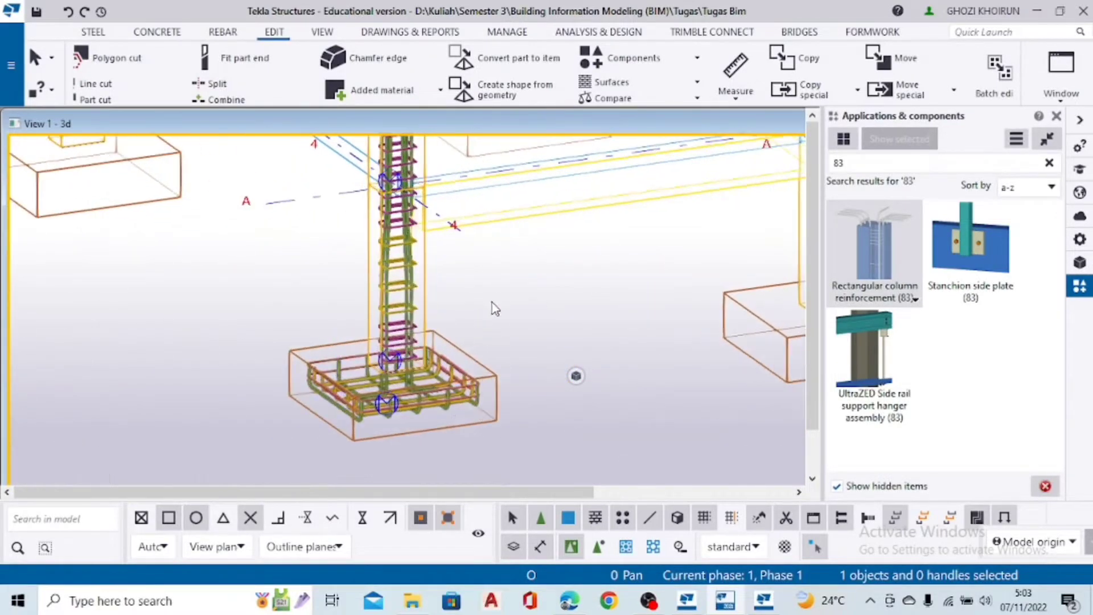
scroll(481, 352, "up", 3)
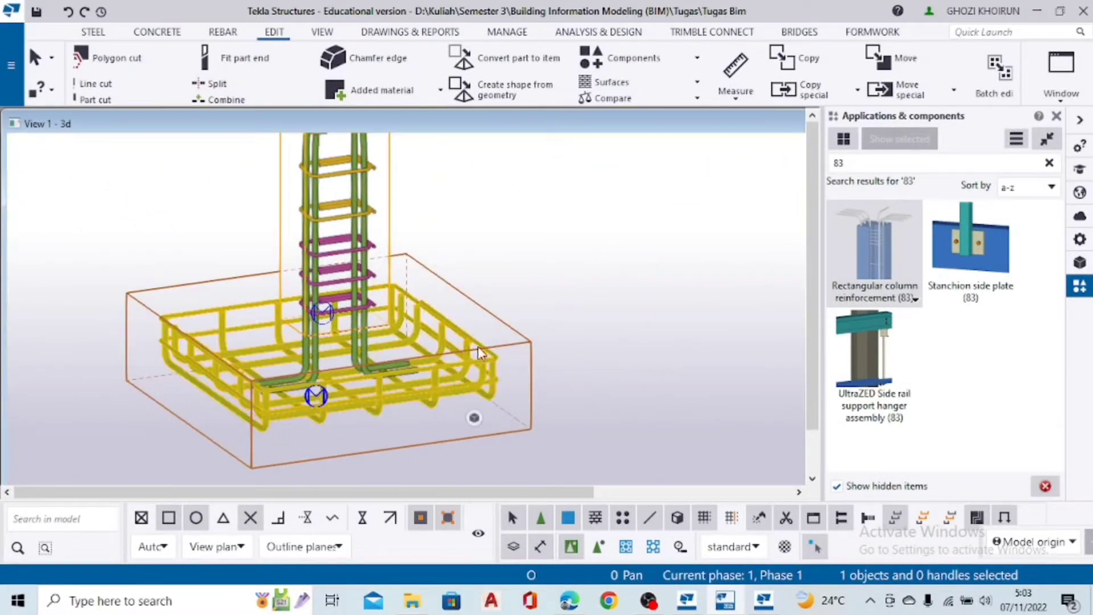
scroll(481, 351, "down", 2)
left_click(393, 281, "ctrl")
middle_click_drag(393, 281, 390, 220, "ctrl")
scroll(458, 445, "up", 3)
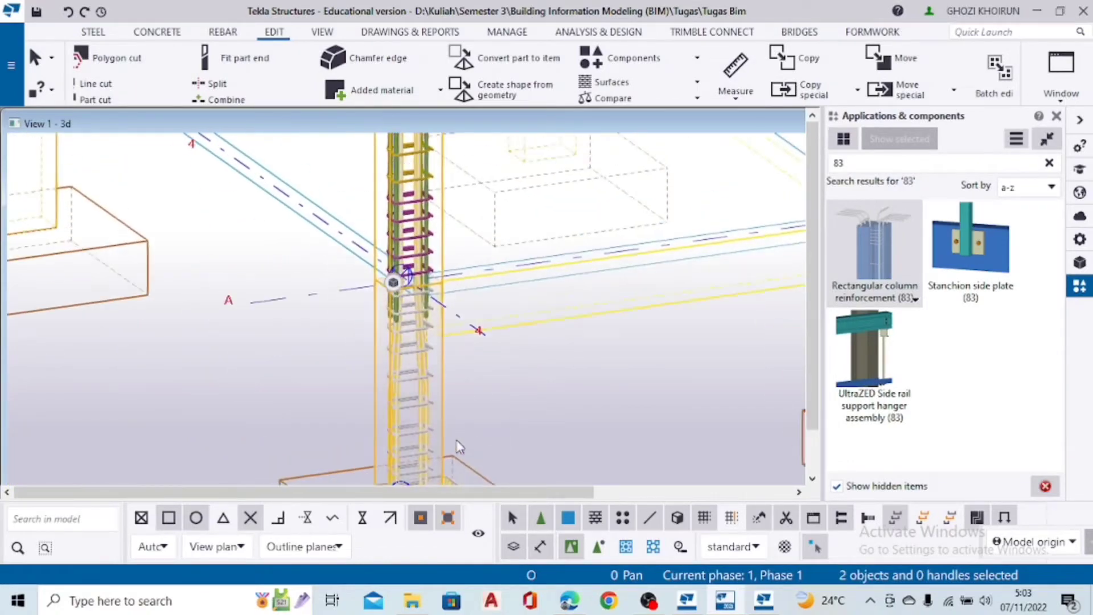
scroll(460, 447, "up", 3)
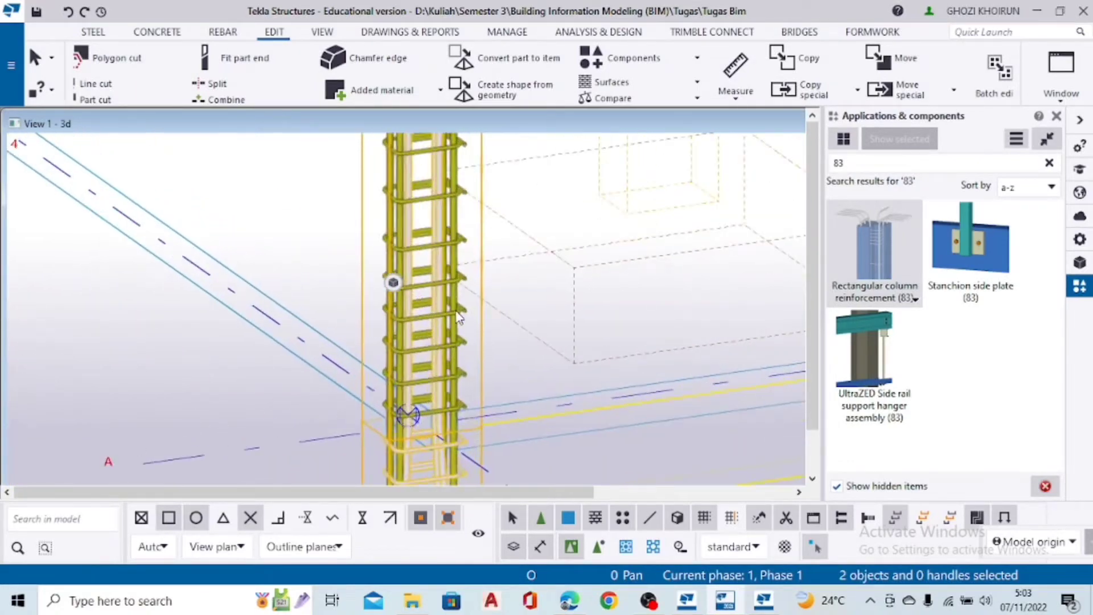
left_click(458, 317, "ctrl")
scroll(459, 317, "down", 2)
middle_click_drag(458, 317, 455, 415, "ctrl")
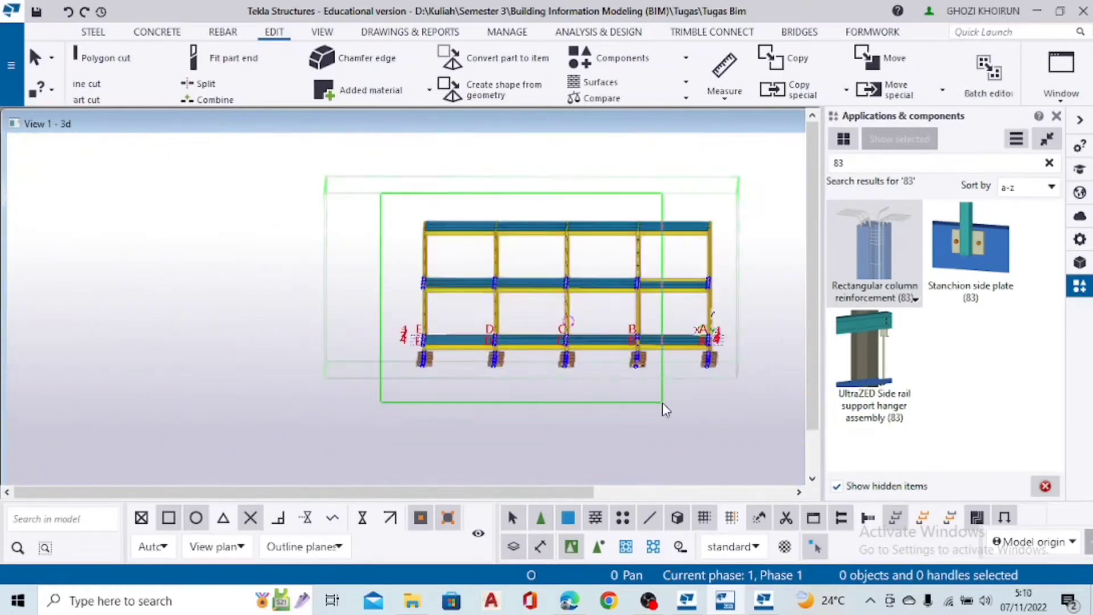
Delete the structure from grids B to E and replace it with copies of the reinforced grid A structure at 5000 spacing
key("Delete")
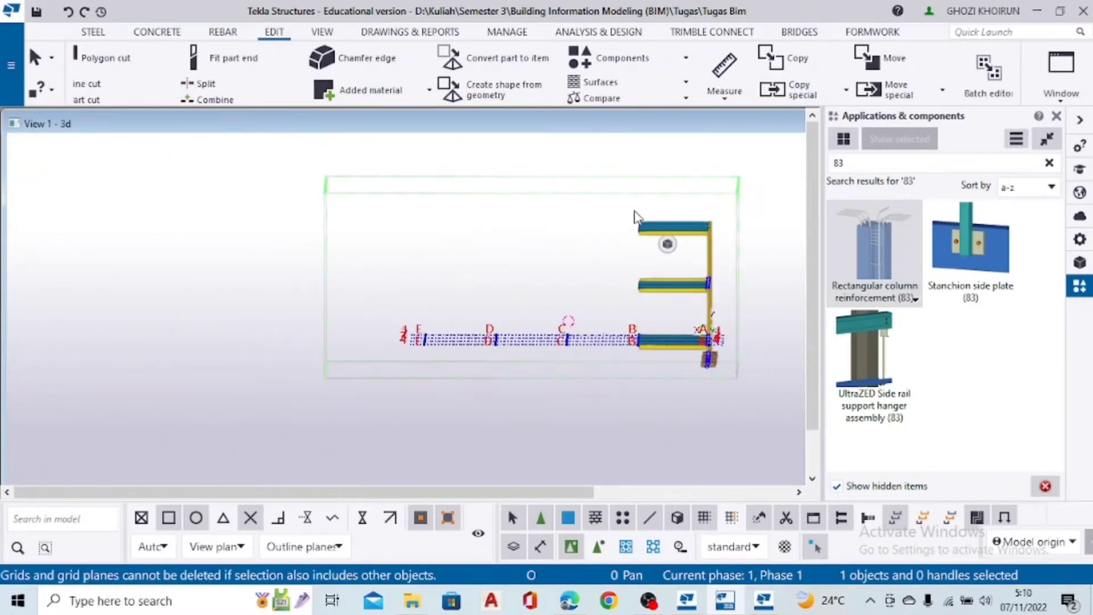
left_click_drag(603, 166, 743, 442)
left_click(788, 90)
type("5000")
left_click(153, 314)
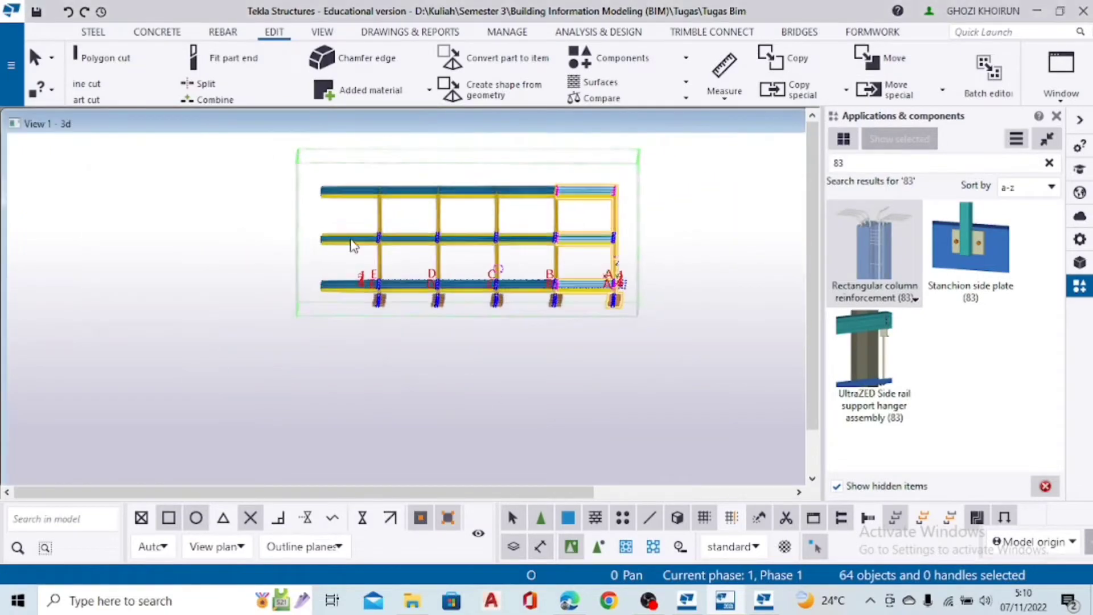
middle_click_drag(354, 243, 365, 244, "ctrl")
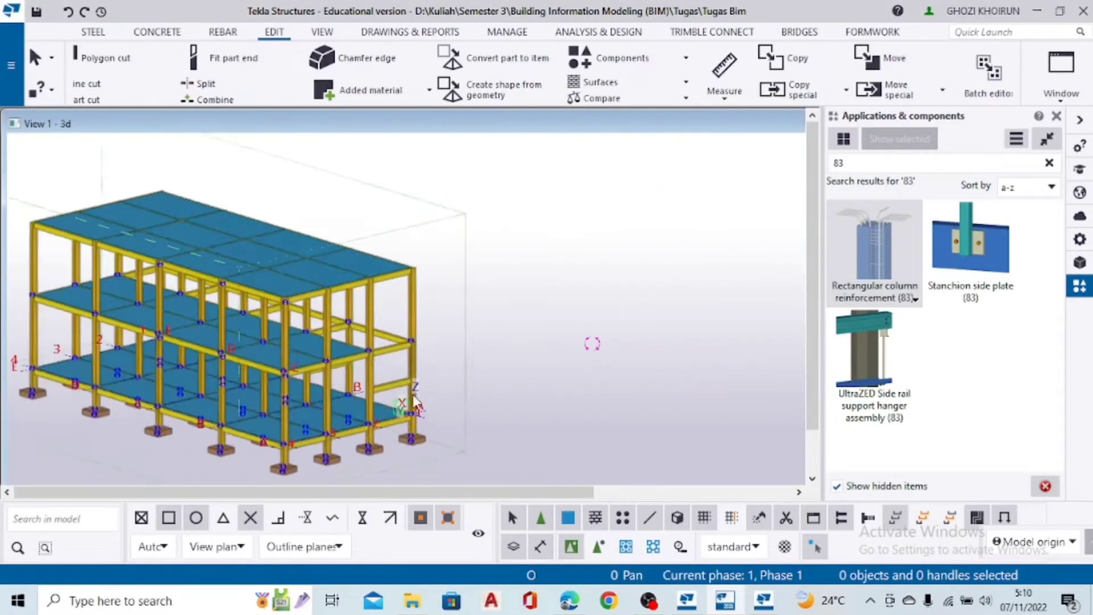
Copy the middle-floor slab panel beside the open bays, using a copy origin near grid A-1
scroll(261, 264, "up", 10)
left_click(261, 263)
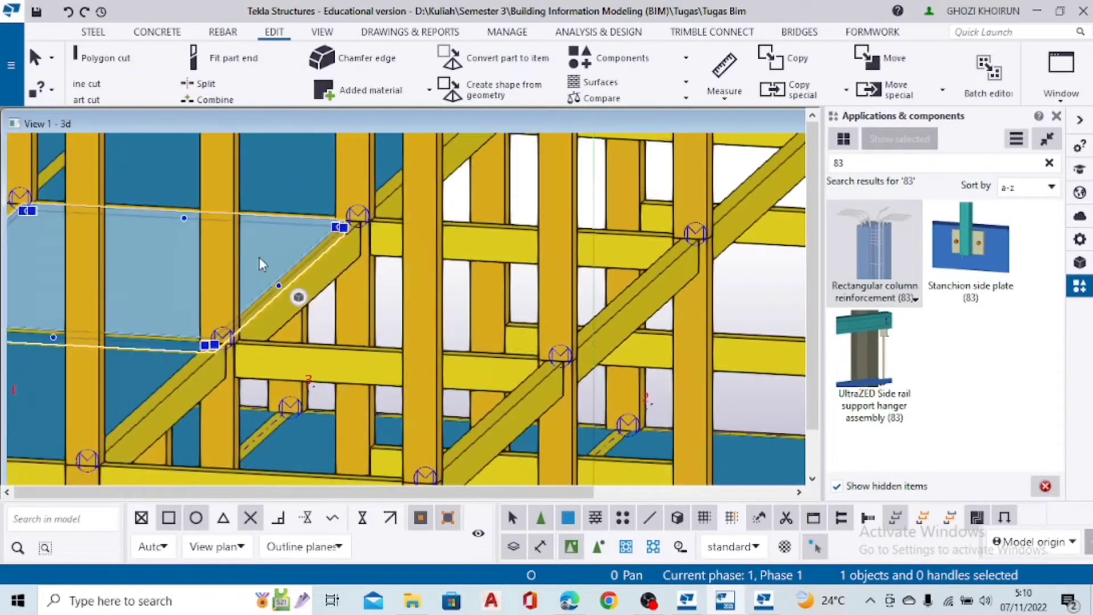
scroll(261, 263, "down", 10)
key("ctrl+c")
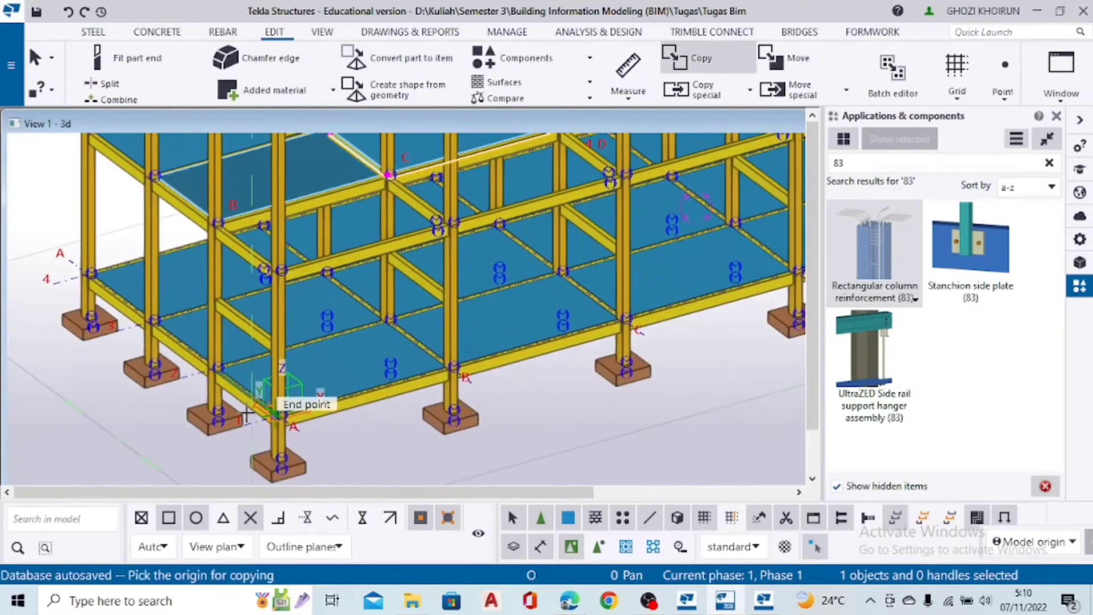
left_click(247, 414)
Examine the column and footing reinforcement around grid A-4 and the adjoining ground beam towards grid 3
scroll(757, 331, "up", 3)
scroll(757, 331, "down", 8)
scroll(474, 300, "up", 3)
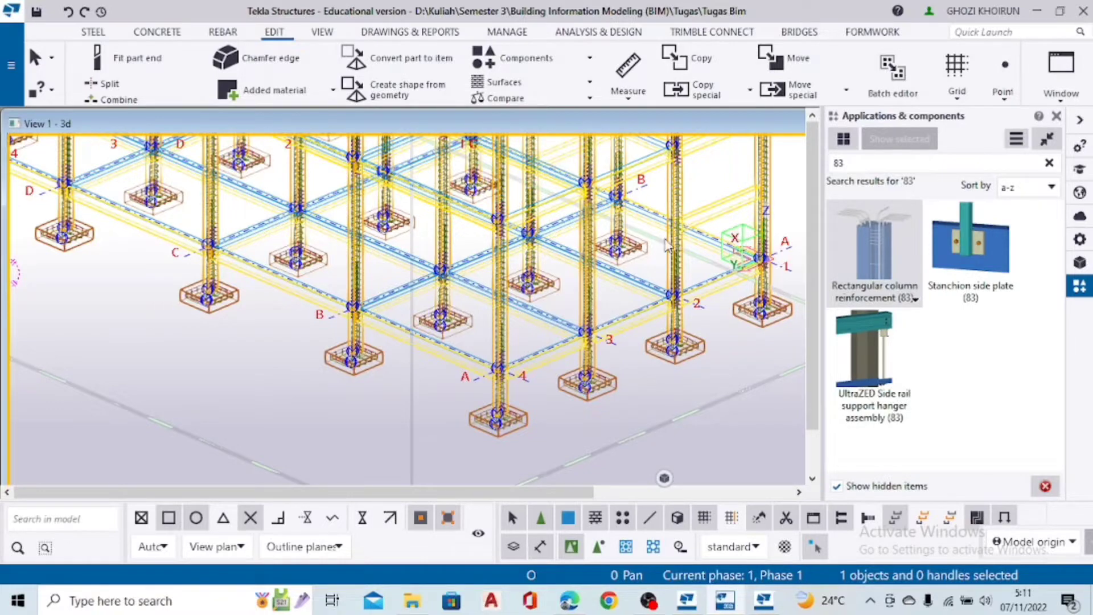
scroll(578, 401, "up", 5)
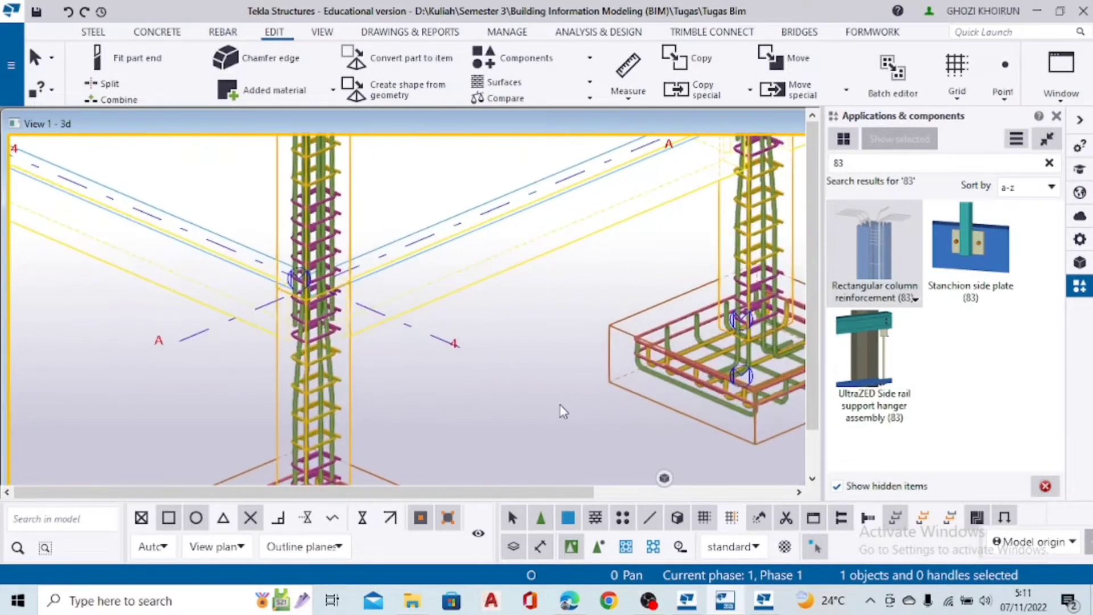
scroll(549, 354, "down", 3)
middle_click_drag(515, 335, 428, 349, "ctrl")
scroll(595, 324, "up", 3)
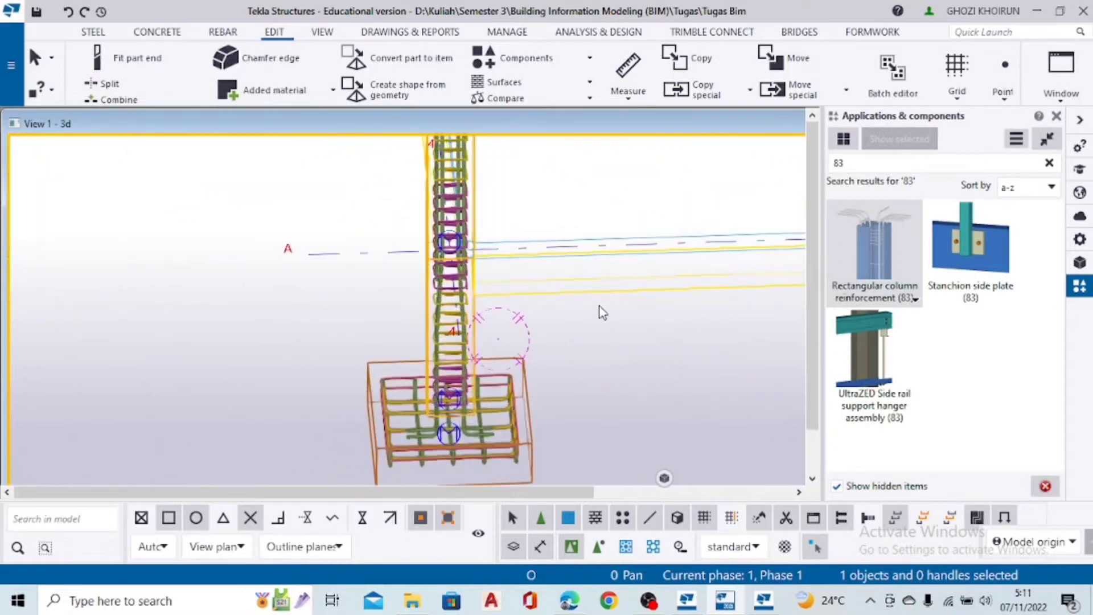
middle_click_drag(546, 298, 428, 289)
middle_click_drag(440, 289, 360, 251, "ctrl")
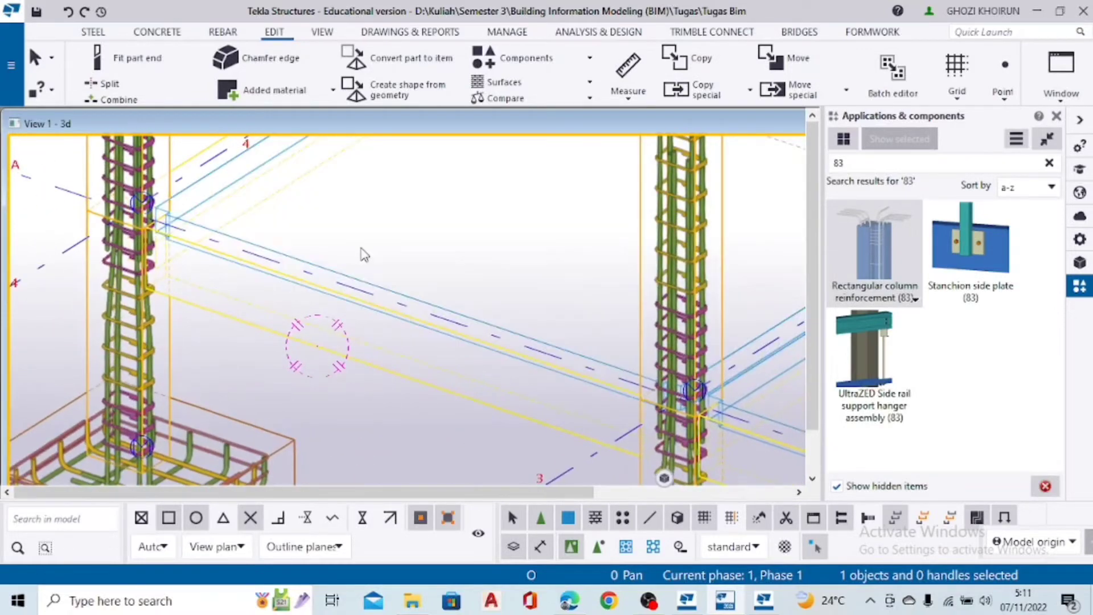
Start a bar group in the ground beam on grid A between grids 4 and 3, shaping a 2700 mm bar along its top front edge
left_click(215, 34)
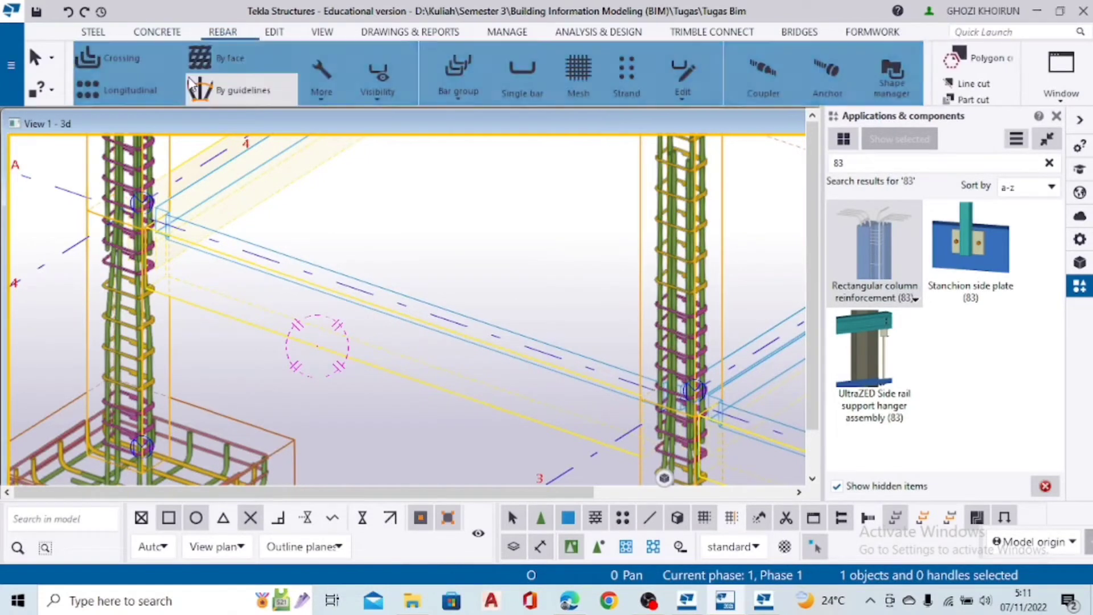
left_click(457, 65)
scroll(201, 259, "up", 6)
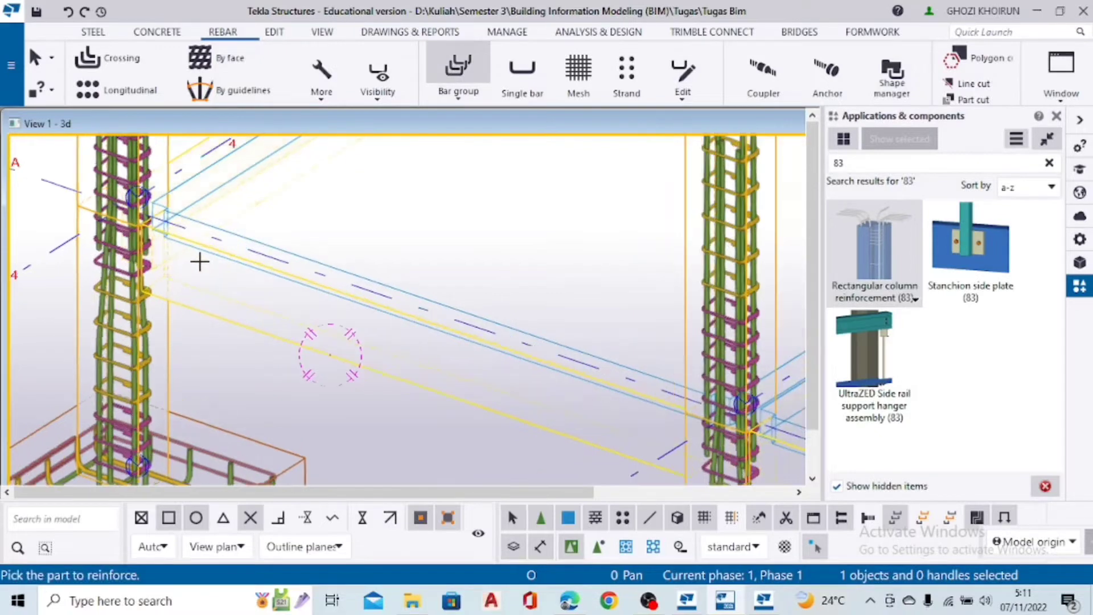
middle_click_drag(276, 242, 380, 284, "ctrl")
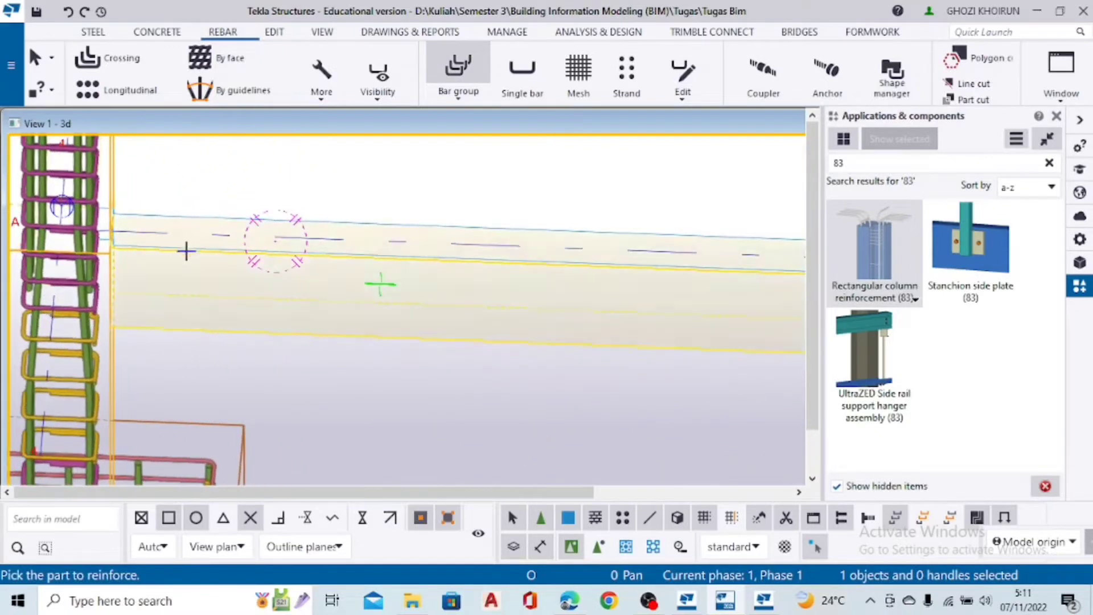
middle_click_drag(180, 243, 226, 232, "ctrl")
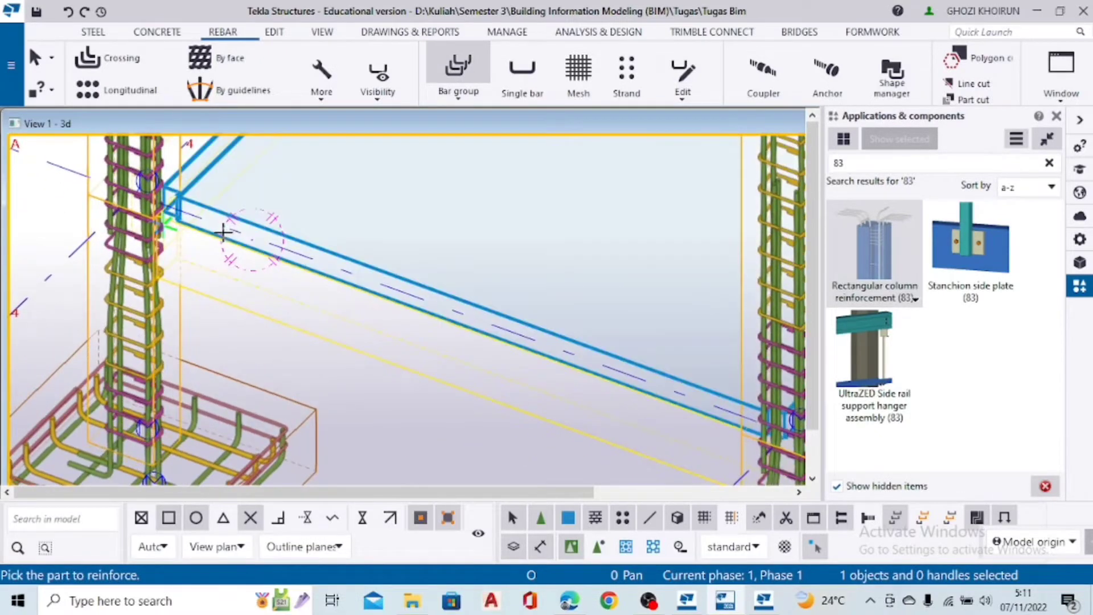
left_click(215, 236)
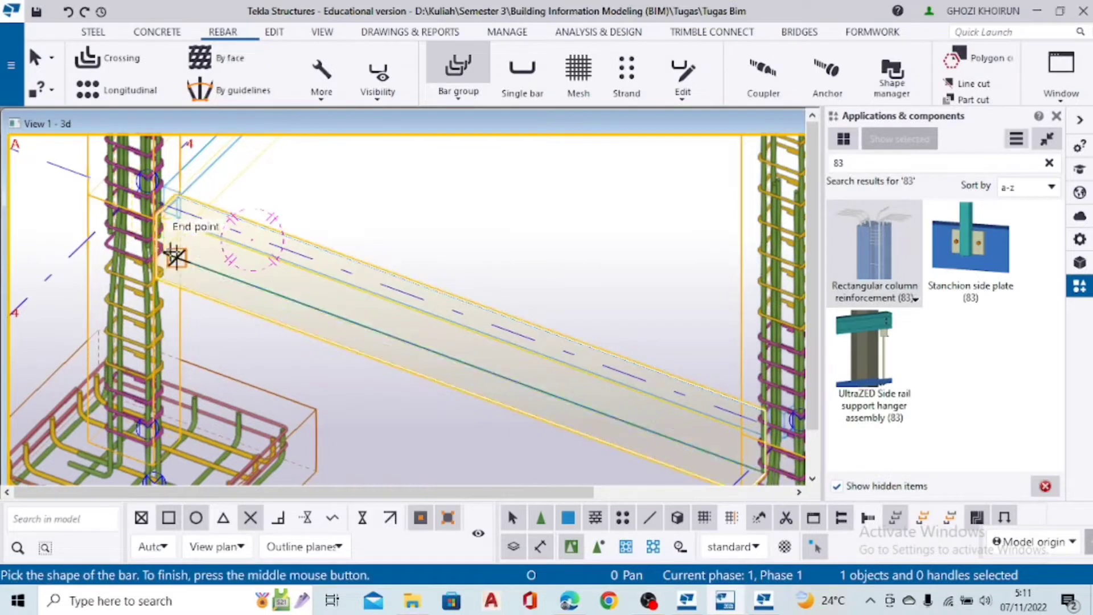
scroll(175, 256, "up", 6)
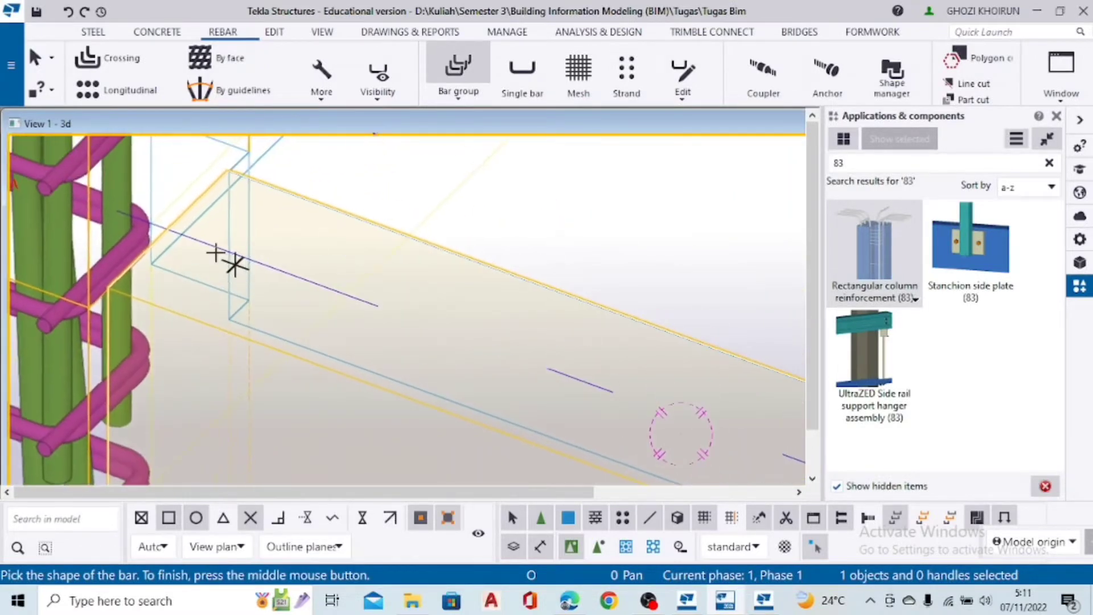
left_click(168, 230)
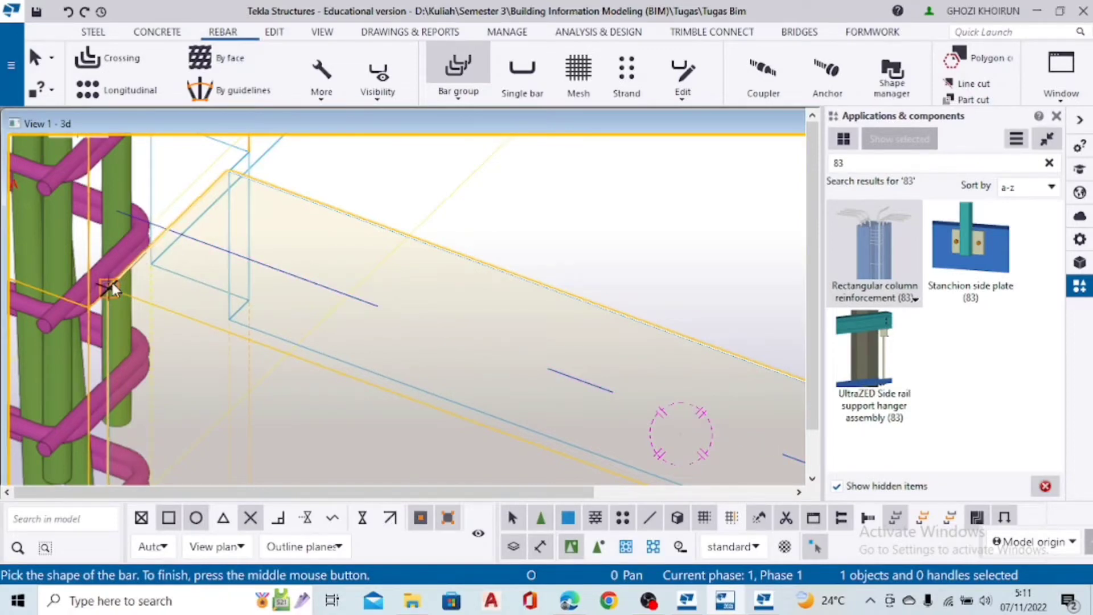
scroll(212, 215, "down", 5)
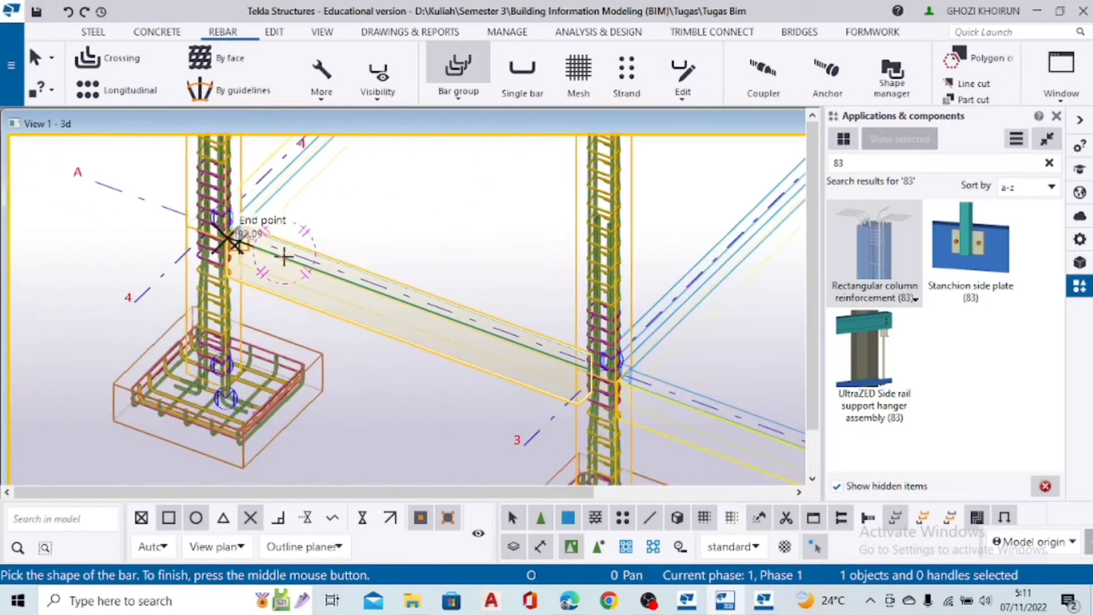
scroll(392, 353, "up", 5)
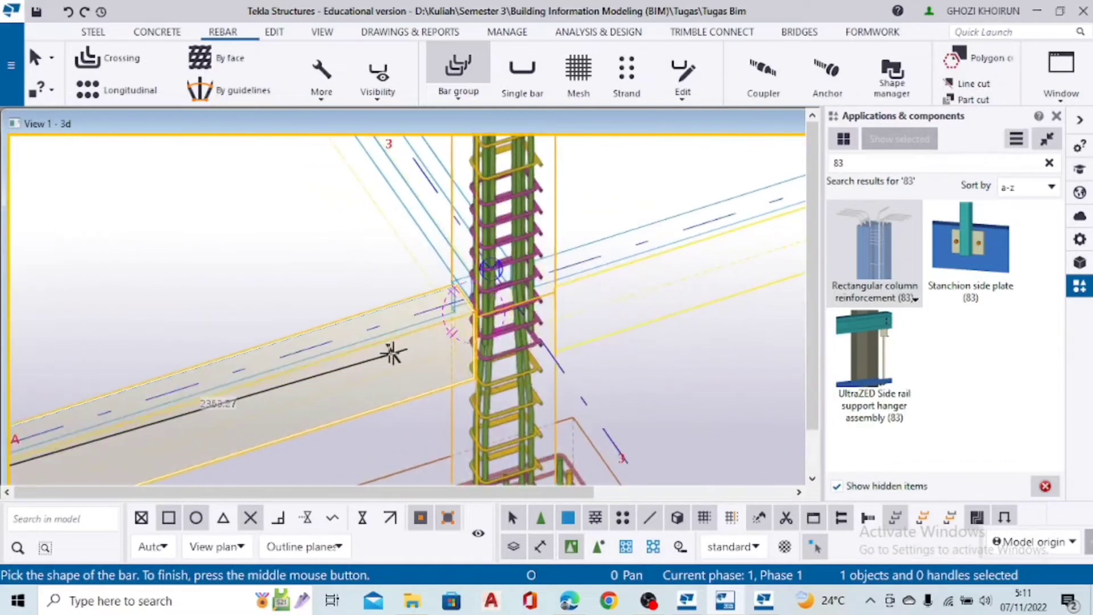
scroll(535, 279, "up", 4)
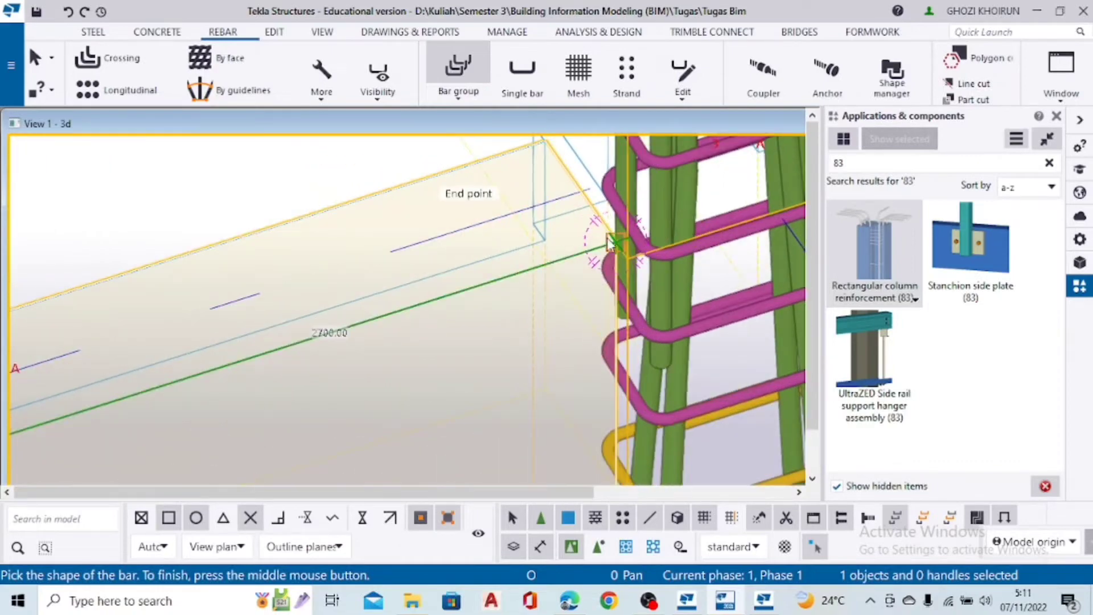
left_click(612, 242)
middle_click(476, 298)
Define the top bar group's range across the beam width between the back and front lower corners at grid 3
scroll(497, 342, "down", 3)
scroll(522, 283, "up", 3)
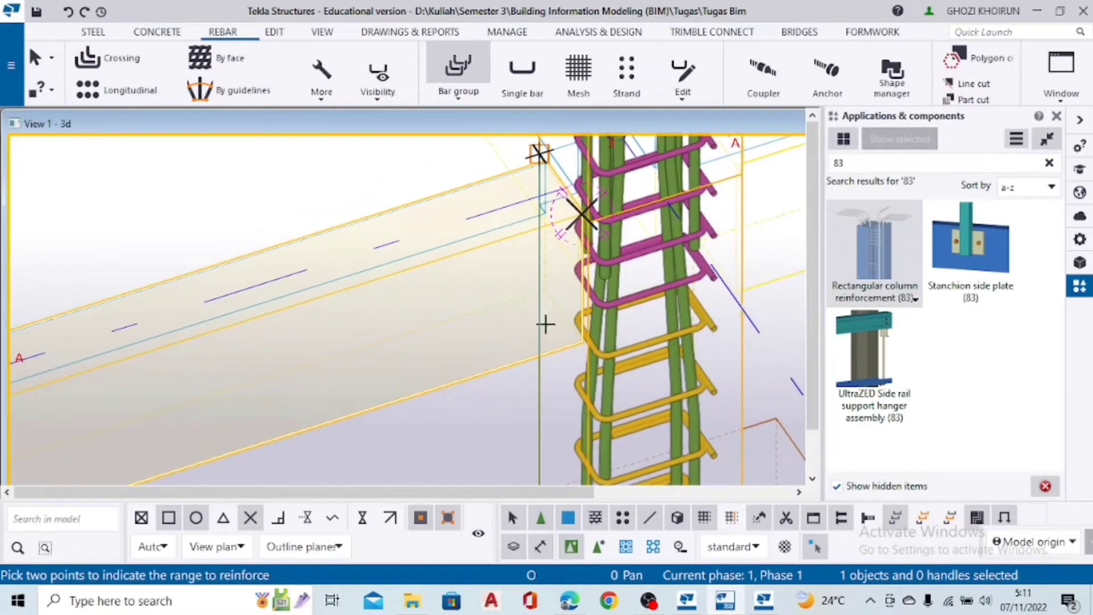
scroll(572, 322, "up", 2)
left_click(579, 339)
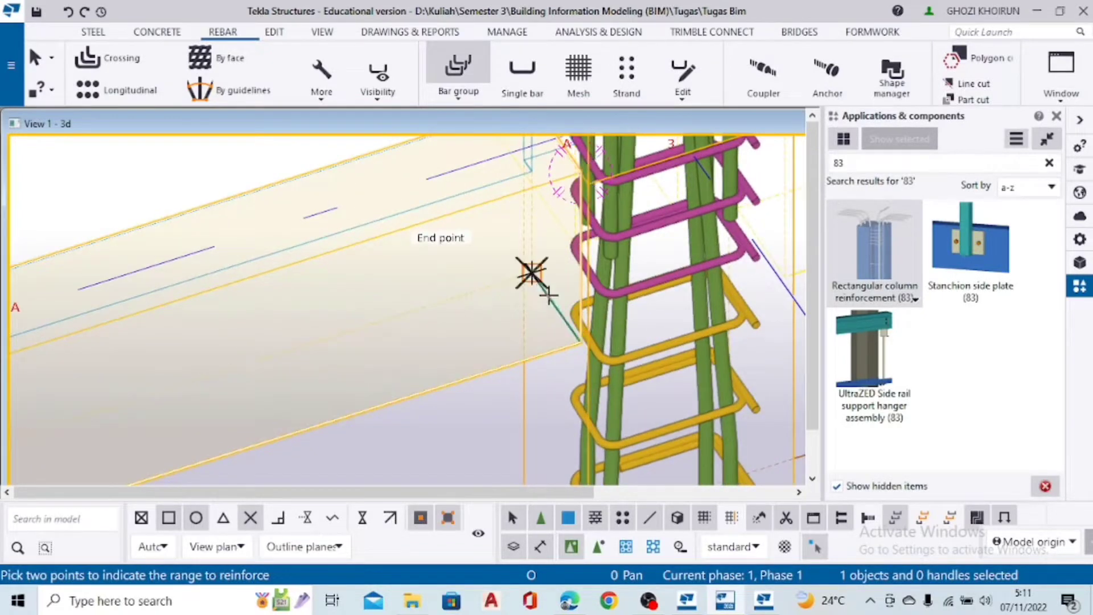
left_click(548, 294)
left_click(581, 344)
scroll(581, 343, "down", 6)
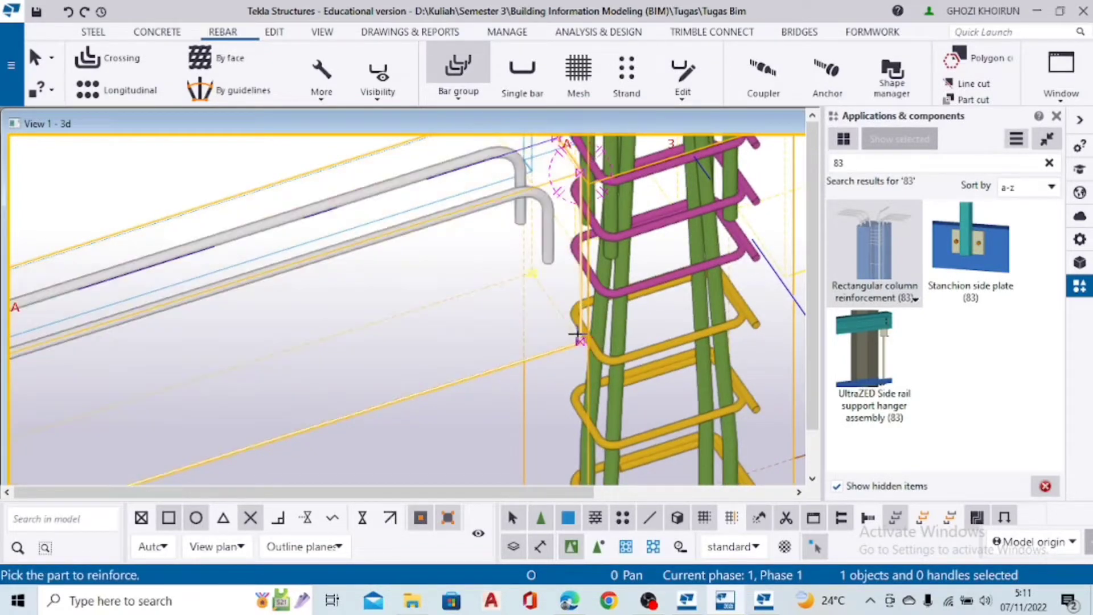
Start a second bar group in the grid A ground beam, beginning the bar at its lower front corner near grid 4
left_click(456, 300)
scroll(415, 142, "up", 5)
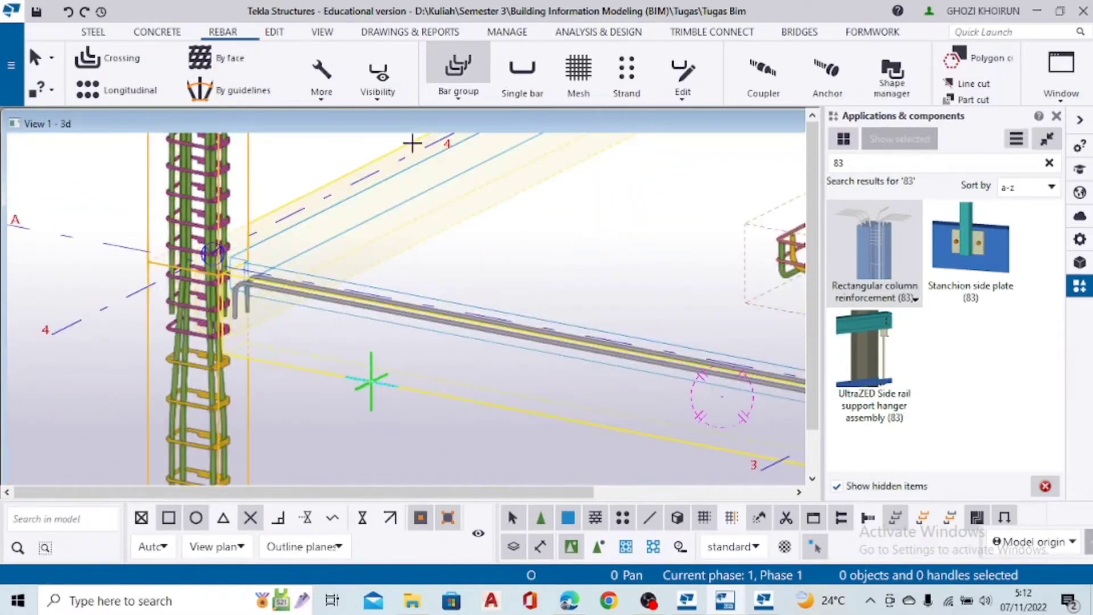
scroll(172, 284, "up", 3)
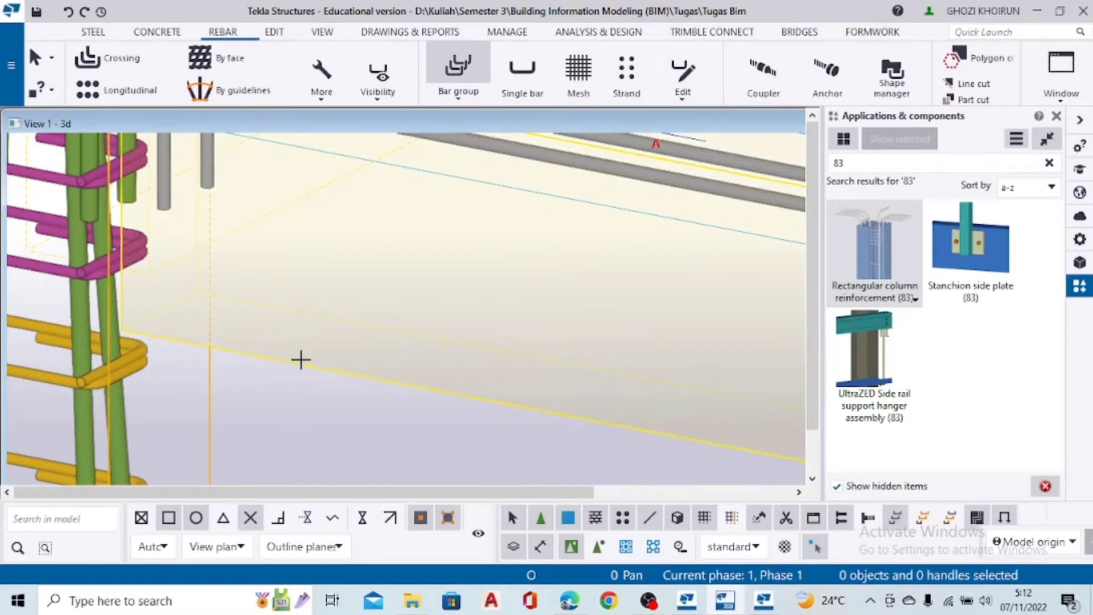
left_click(198, 293)
left_click(122, 330)
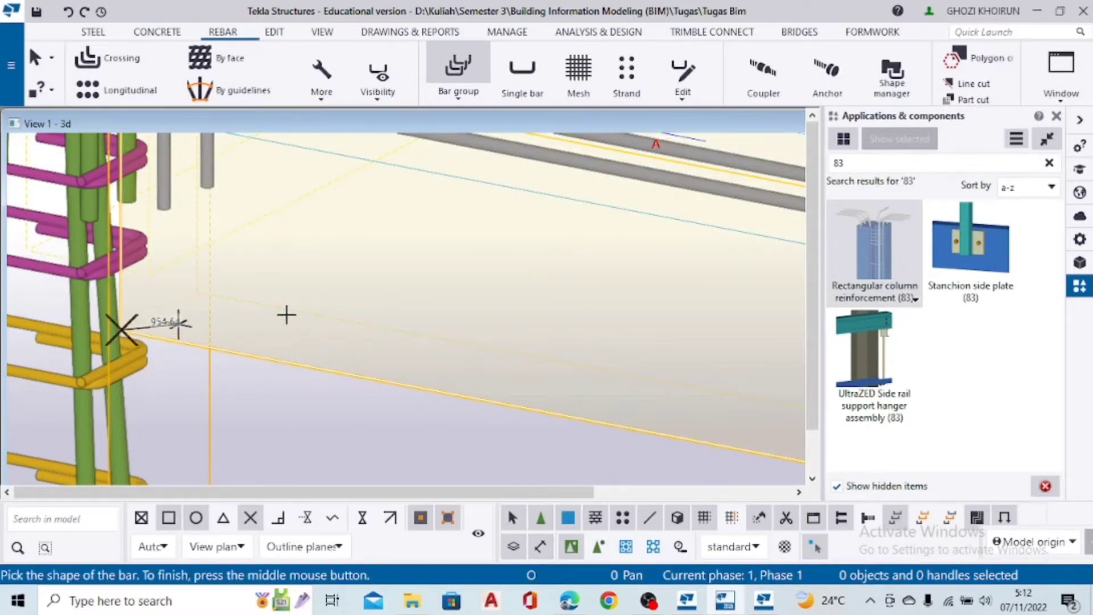
Extend the bar shape 2700 mm along the beam's bottom front edge to the lower corner at grid 3
scroll(490, 359, "down", 3)
middle_click_drag(439, 325, 57, 228)
middle_click_drag(700, 358, 377, 337)
scroll(376, 337, "up", 4)
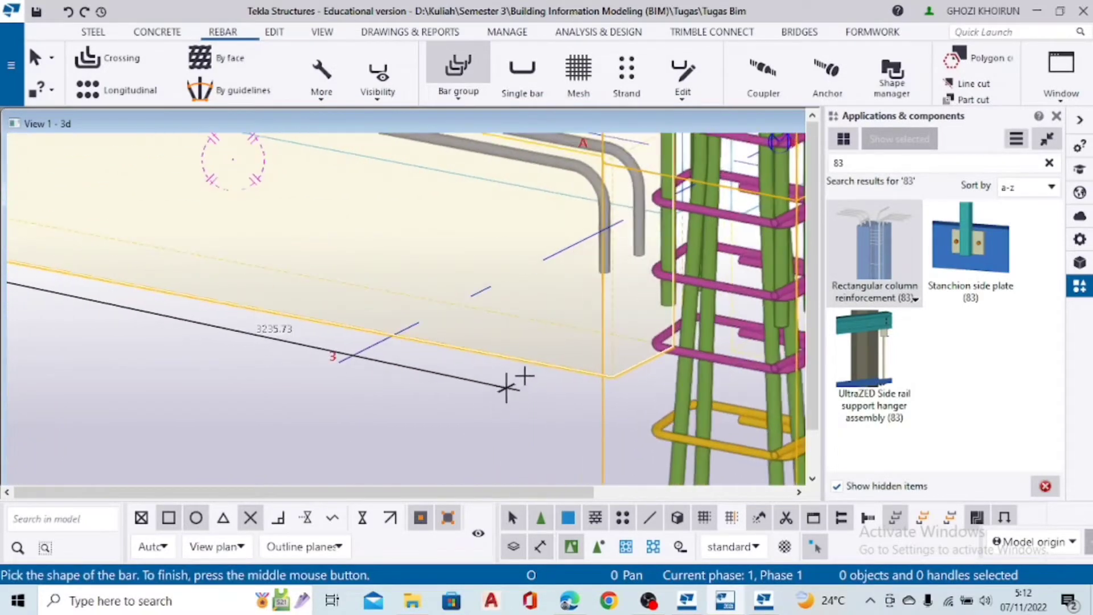
scroll(524, 376, "up", 2)
middle_click_drag(459, 312, 672, 320, "ctrl")
middle_click_drag(432, 344, 747, 263)
scroll(285, 273, "up", 2)
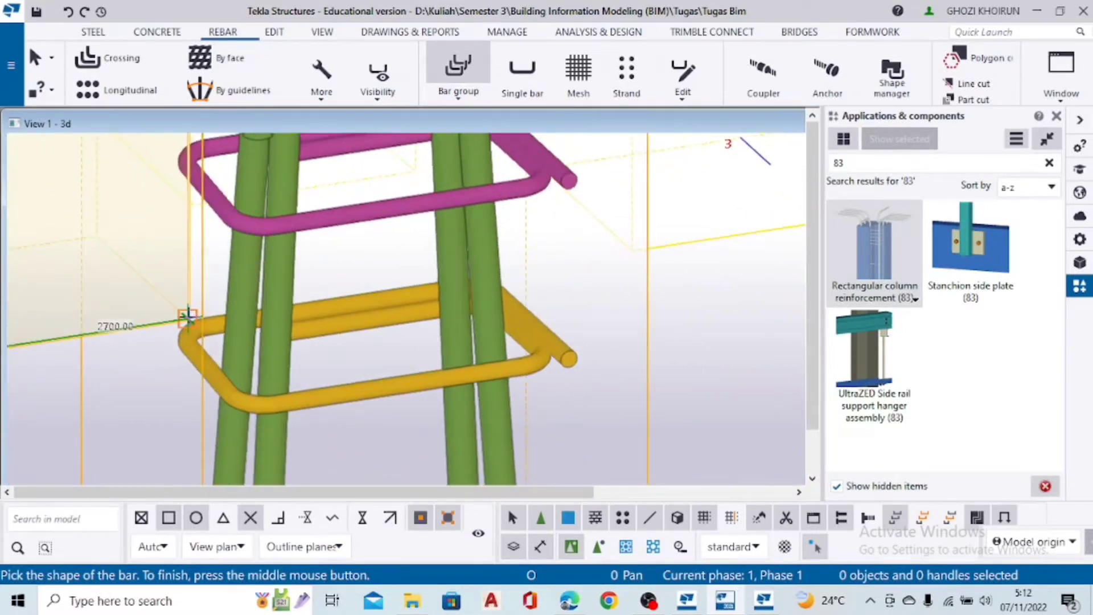
left_click(187, 318)
Finish the bottom bar shape and define its range across the beam width between the front and back upper corners at grid 3
scroll(203, 244, "down", 2)
middle_click_drag(283, 245, 651, 300)
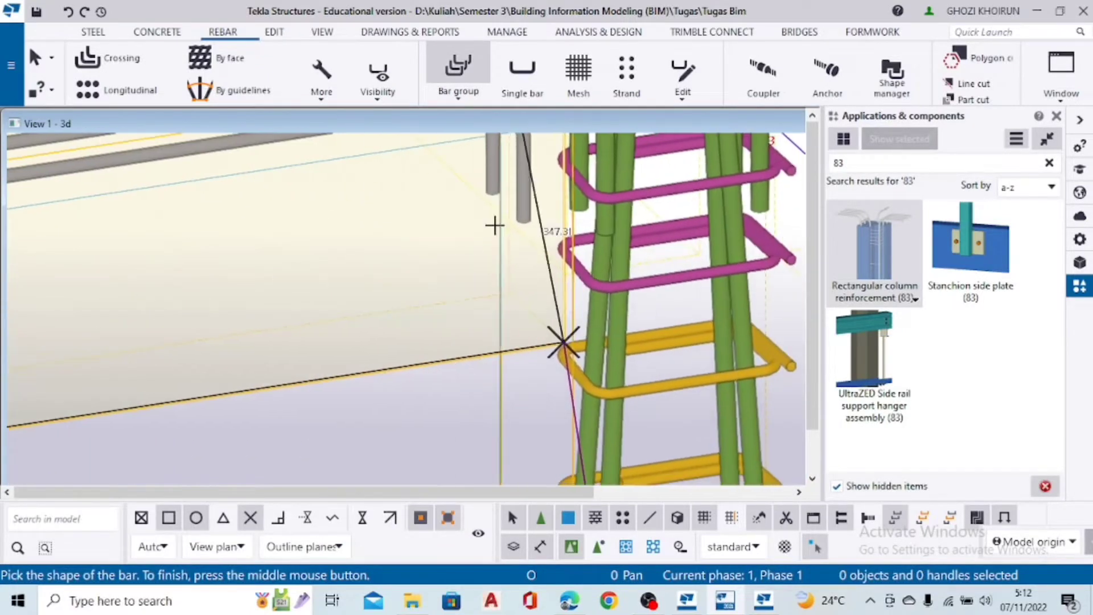
scroll(493, 224, "down", 2)
middle_click_drag(493, 224, 495, 317)
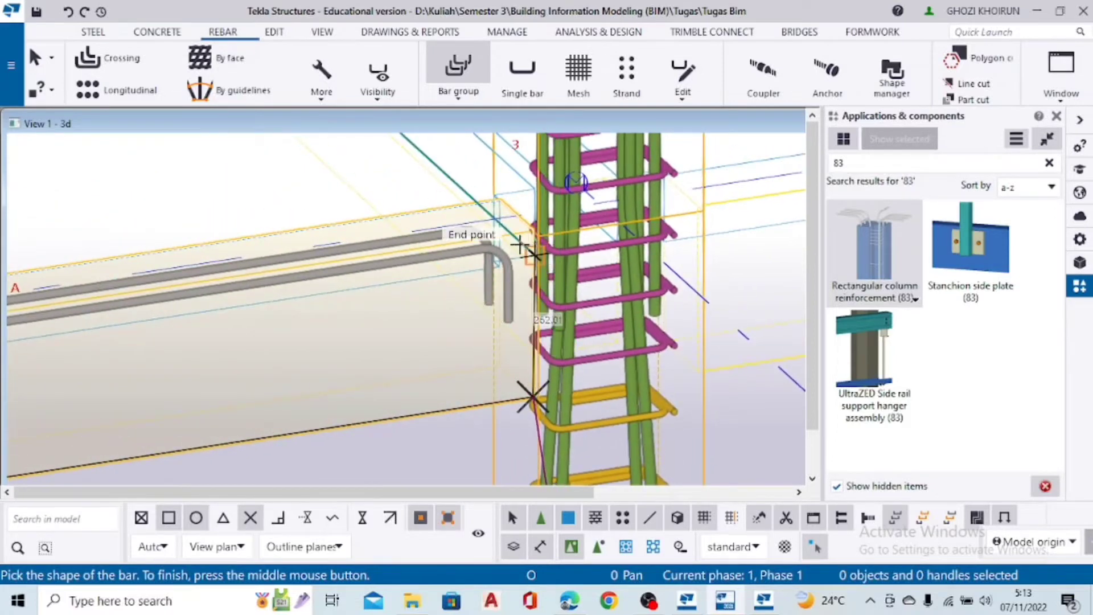
scroll(515, 261, "up", 2)
middle_click(520, 263)
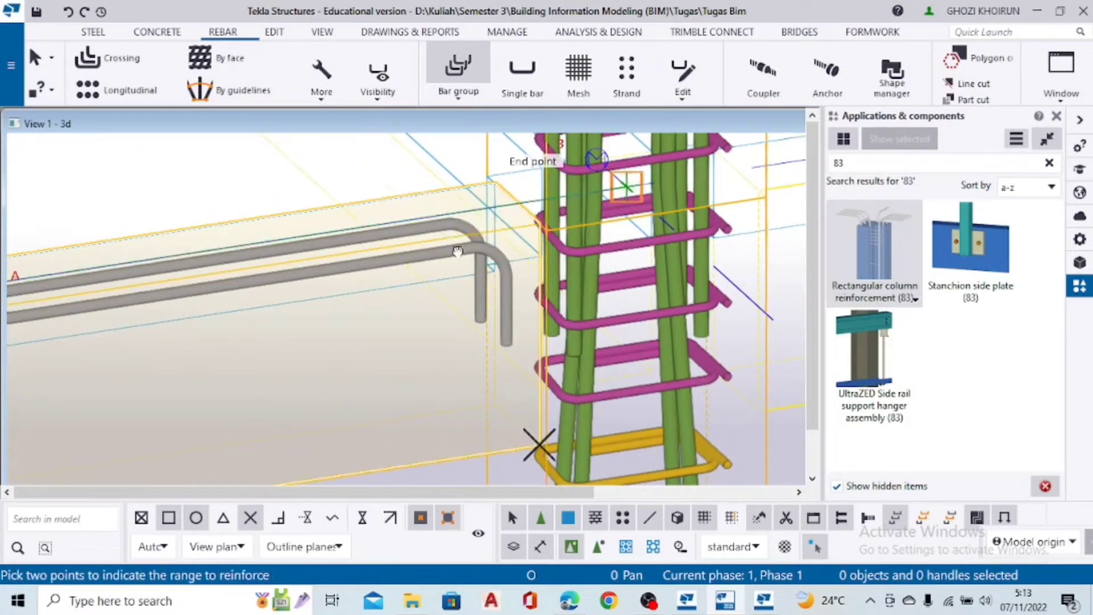
middle_click_drag(488, 201, 483, 302)
scroll(482, 301, "up", 2)
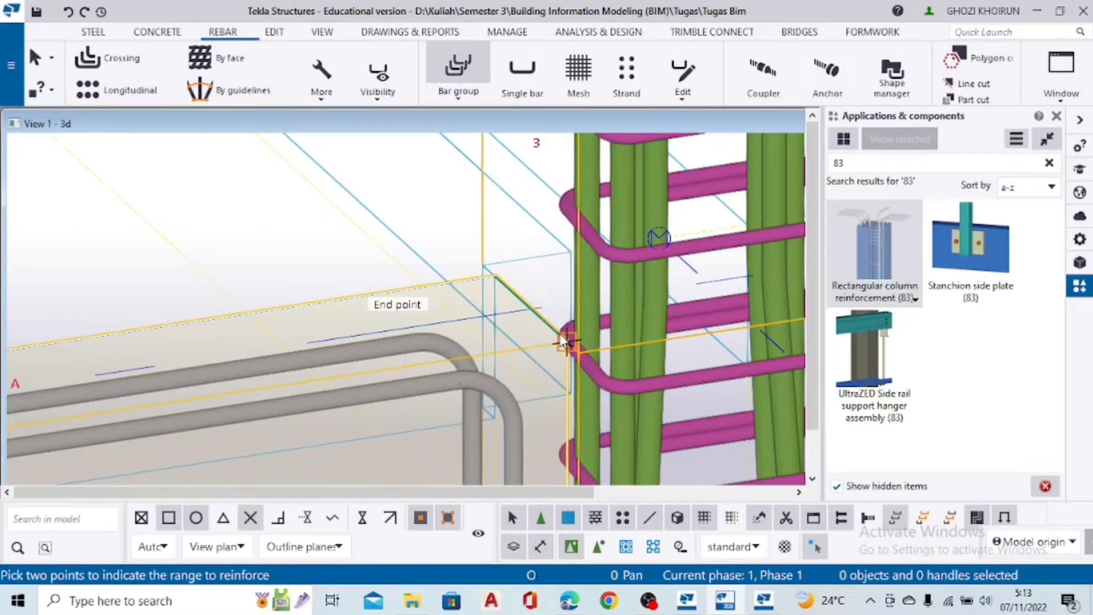
left_click(564, 341)
left_click(495, 273)
scroll(506, 287, "down", 5)
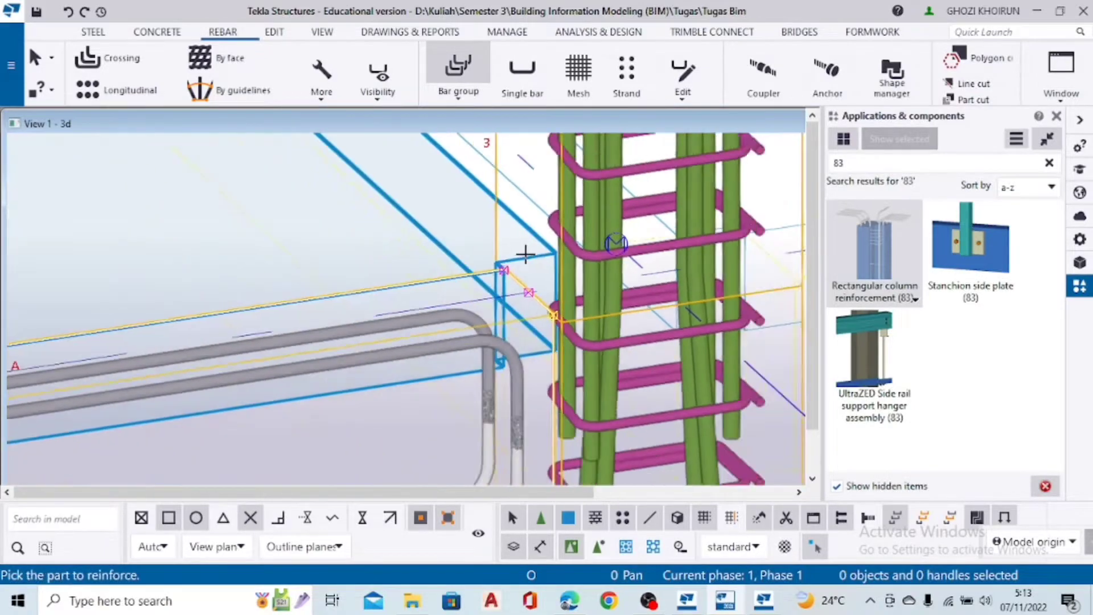
key("Escape")
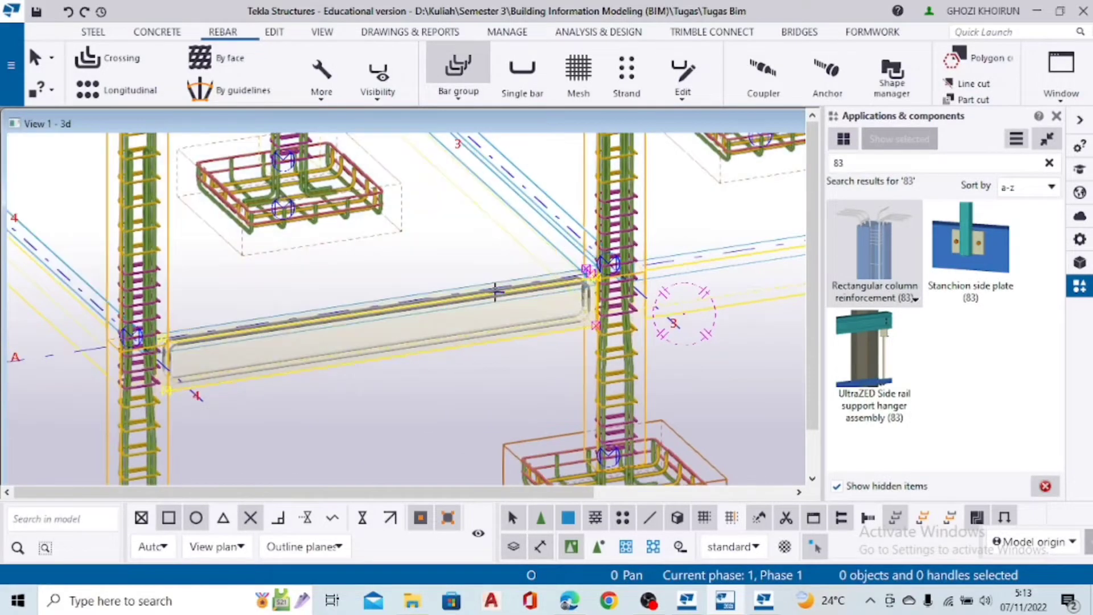
Open the properties of the top bar group in the grid A ground beam
scroll(495, 290, "up", 2)
middle_click_drag(495, 291, 267, 296, "ctrl")
scroll(251, 273, "up", 2)
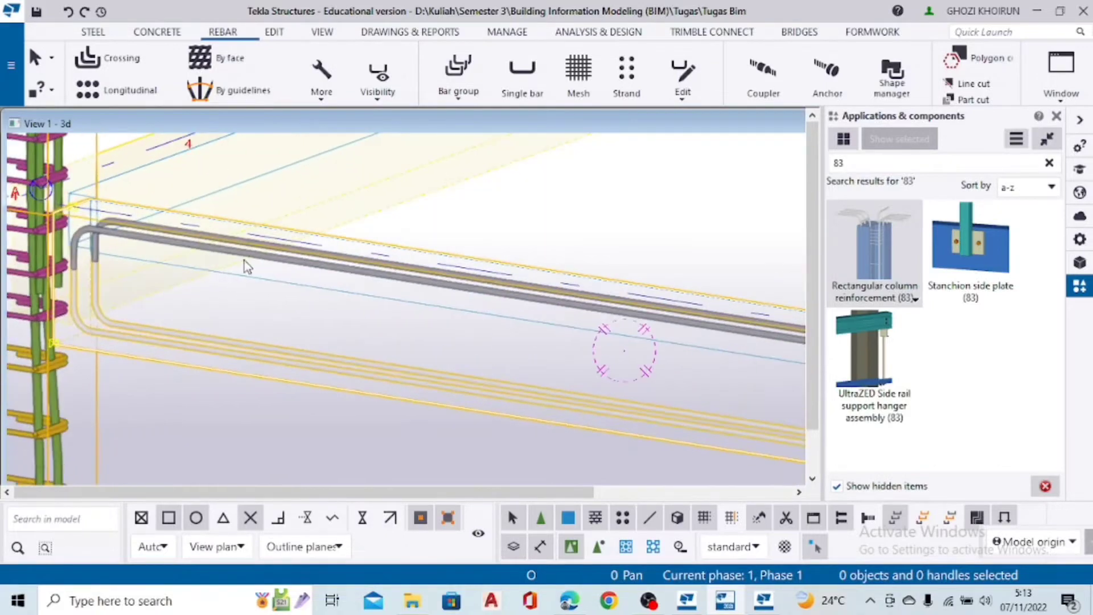
scroll(290, 242, "up", 3)
scroll(282, 262, "up", 2)
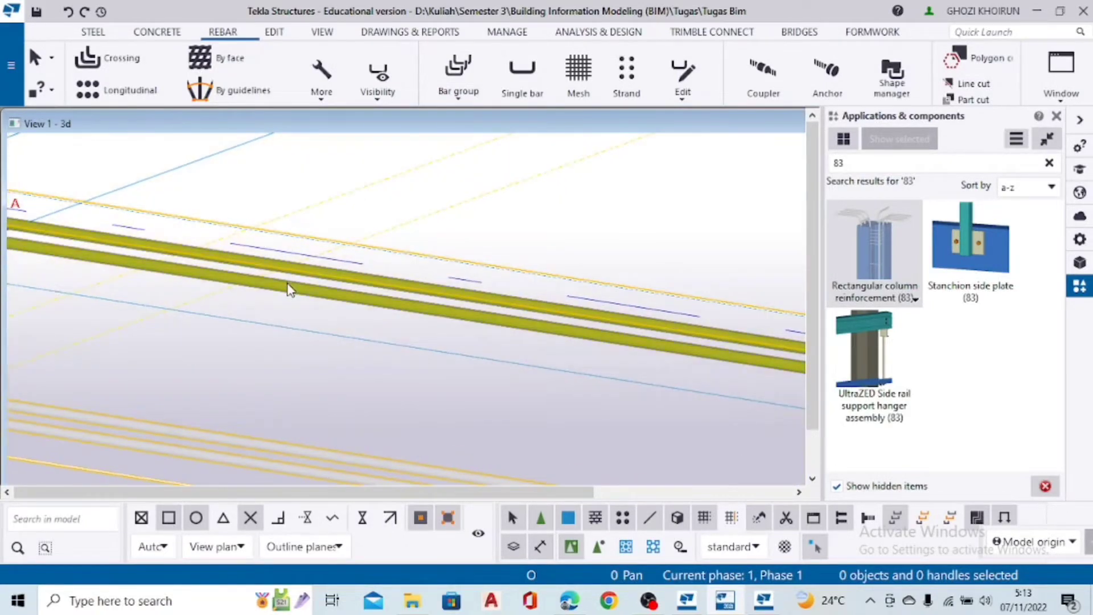
left_click(288, 286)
double_click(287, 285)
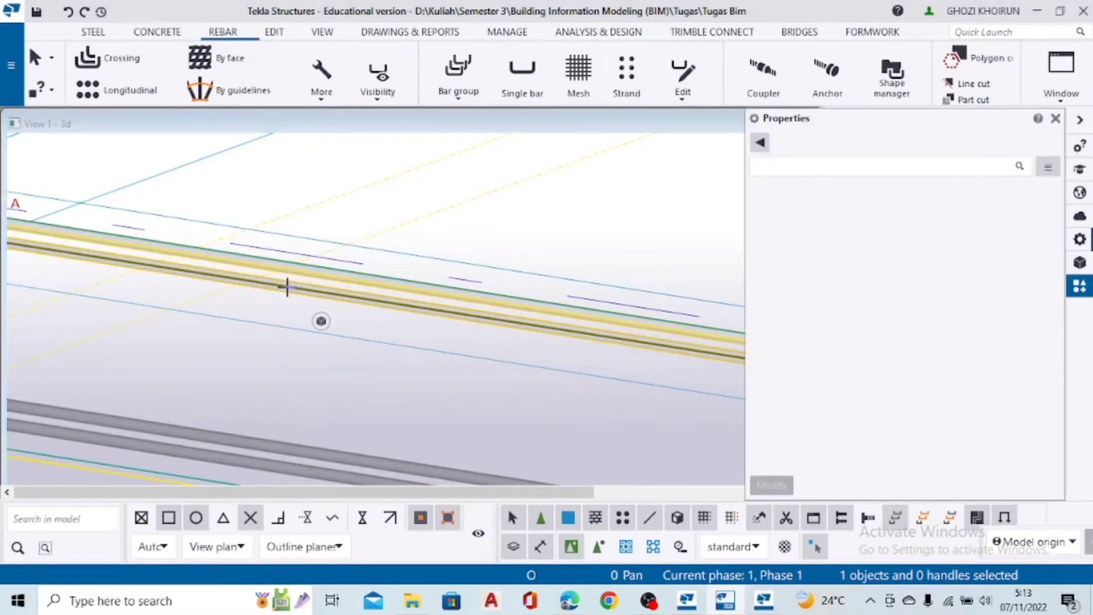
scroll(572, 251, "down", 3)
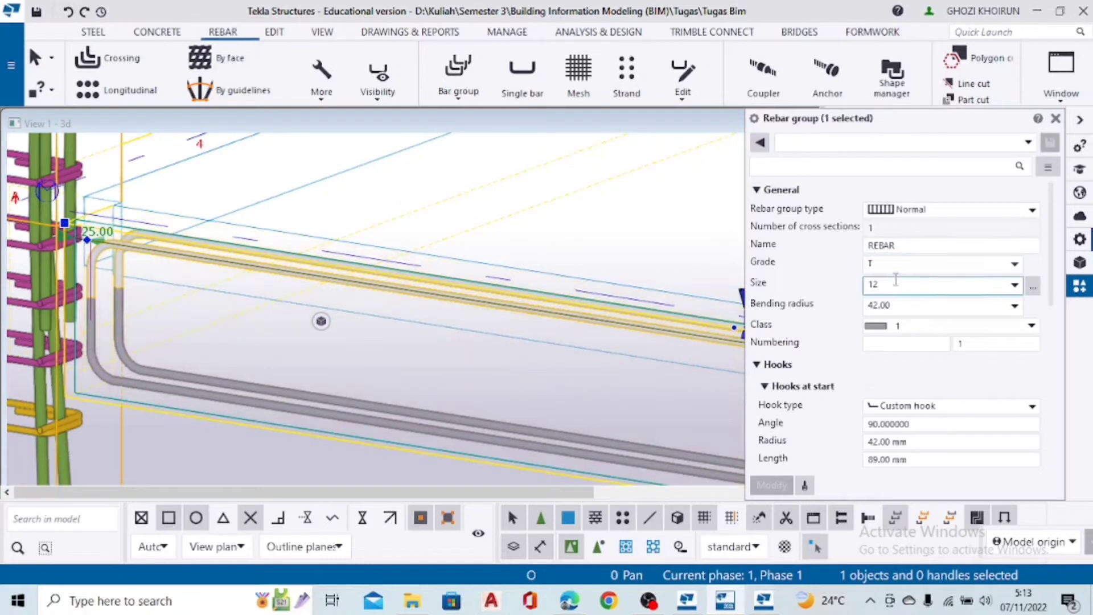
Set the top bar group's size to 10 and its class to 2
left_click(1015, 285)
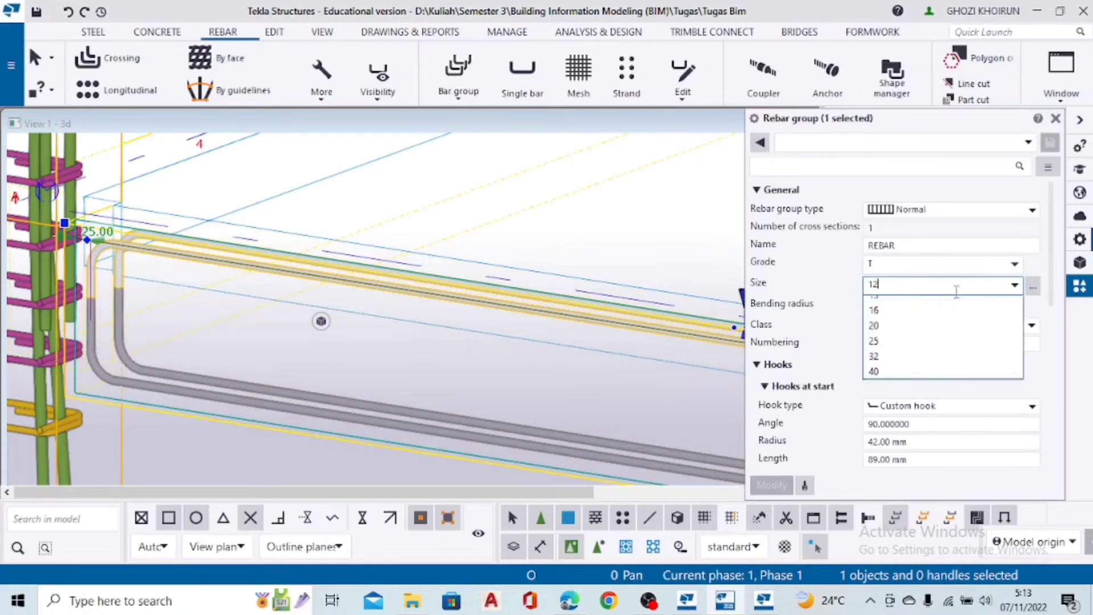
left_click(881, 333)
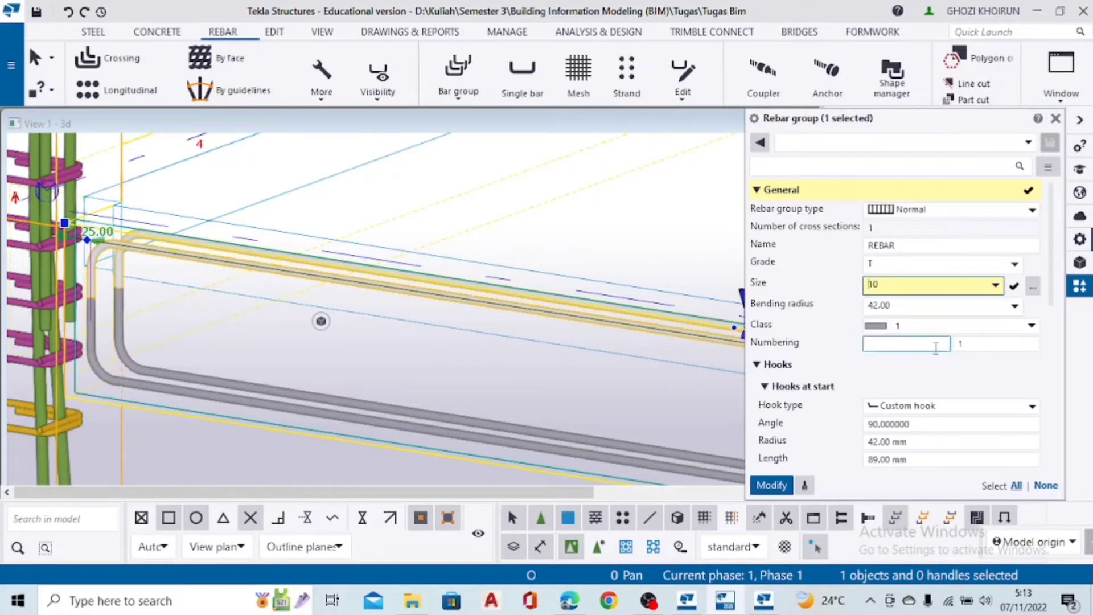
left_click(1029, 326)
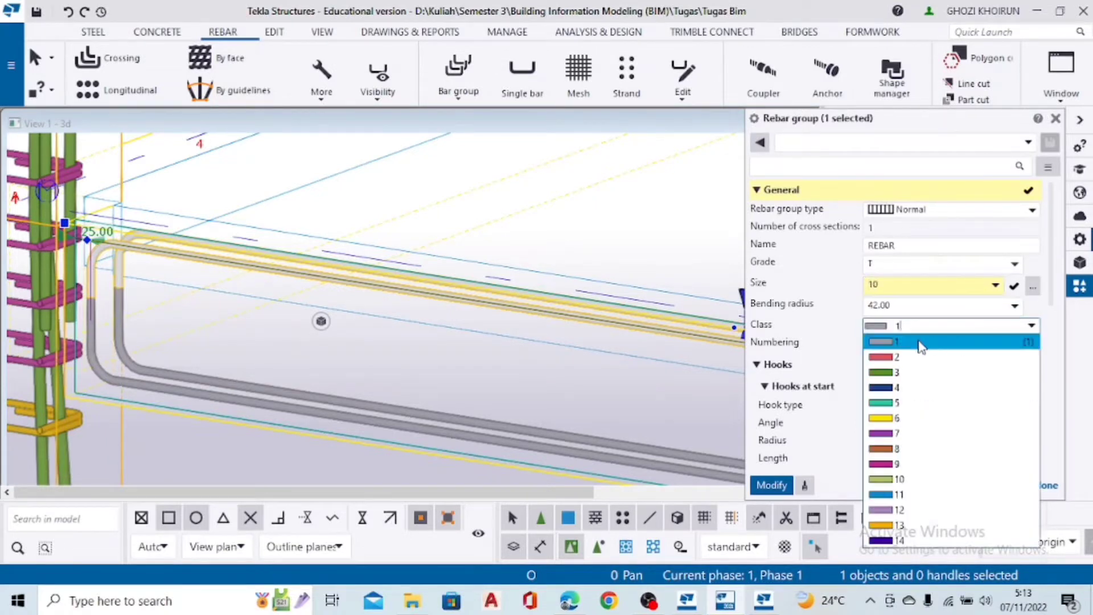
left_click(910, 347)
left_click(968, 325)
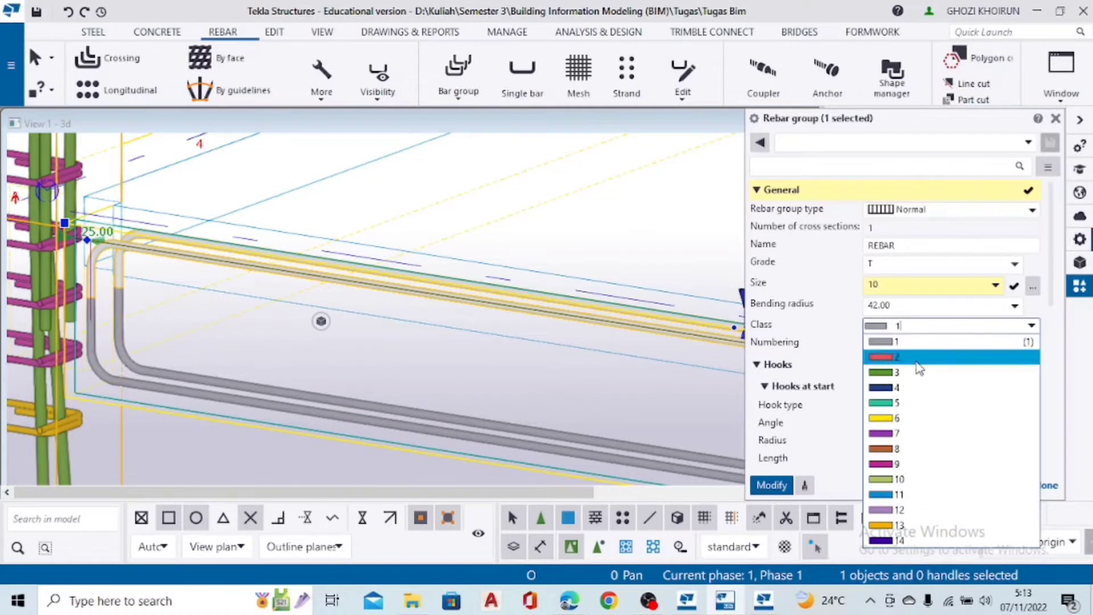
left_click(882, 357)
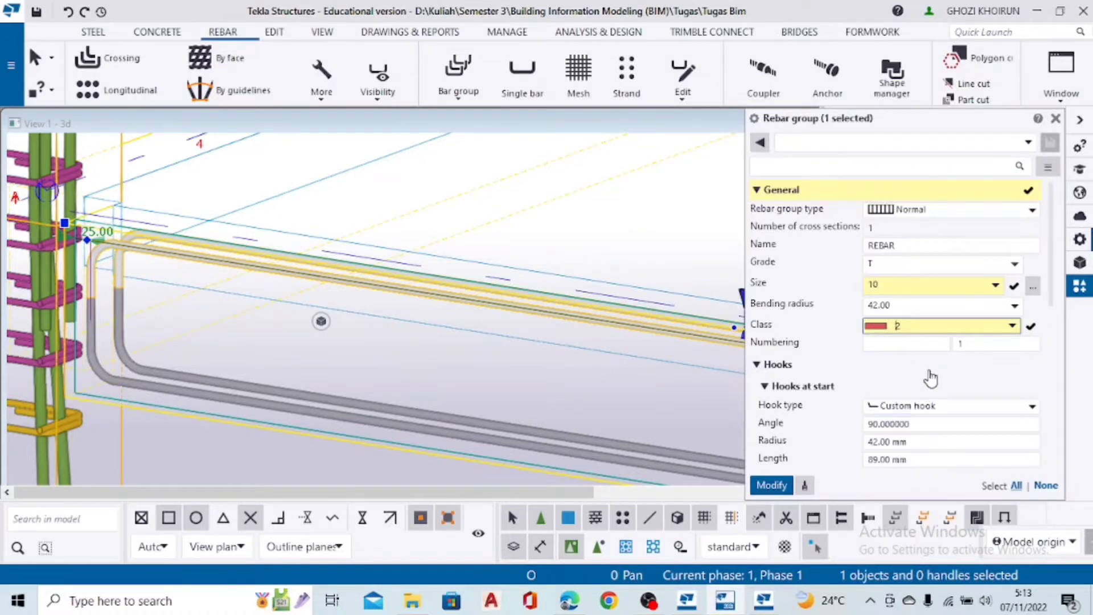
Set the top bar group's start hooks to a 20 mm radius and 110 mm length
scroll(931, 367, "down", 2)
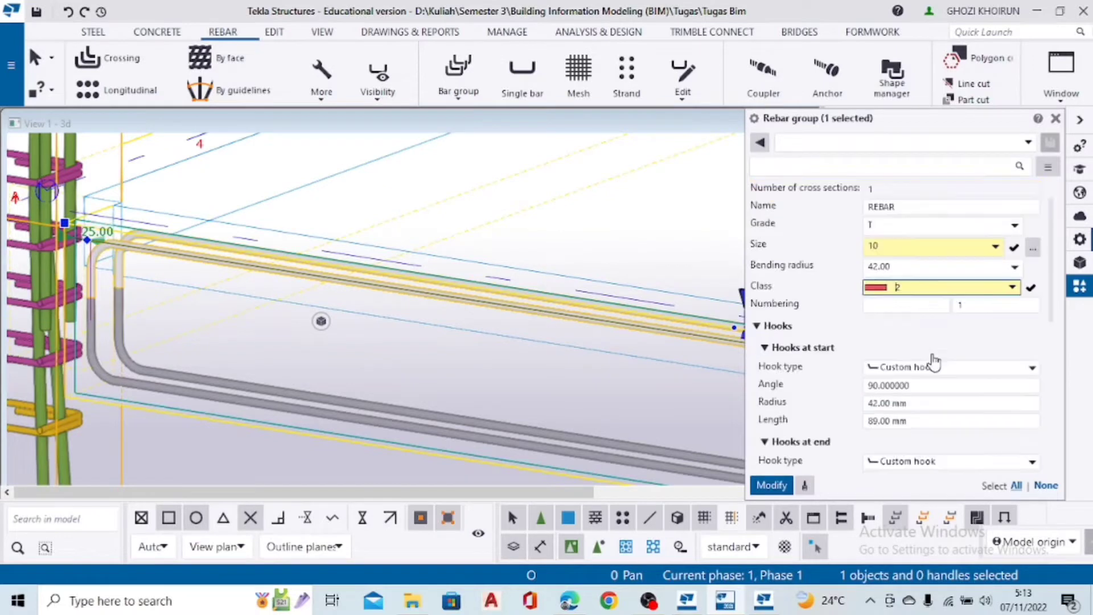
double_click(890, 403)
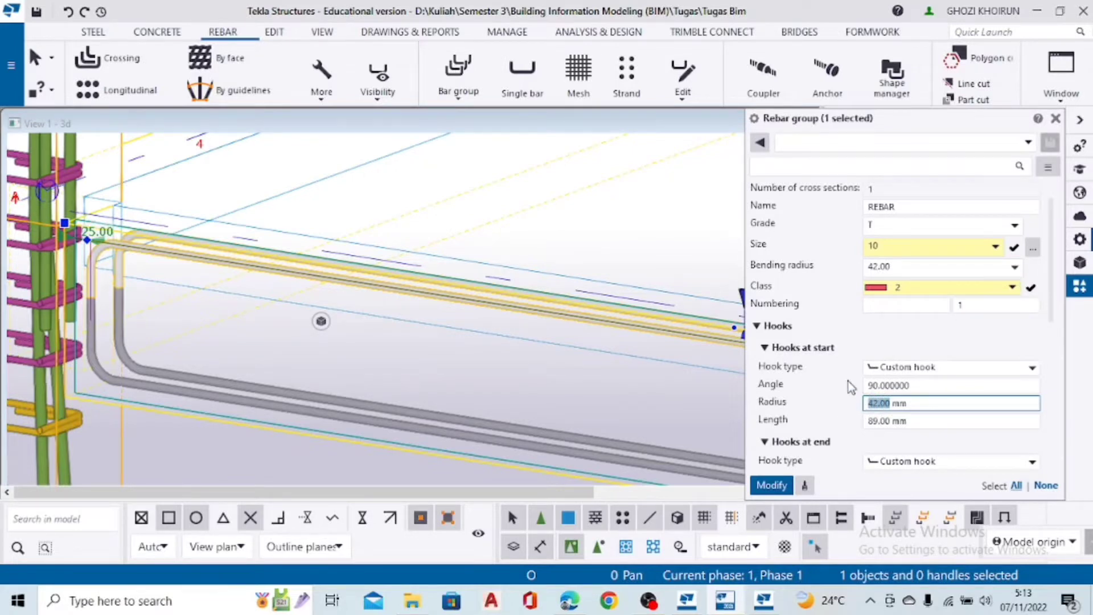
type("20")
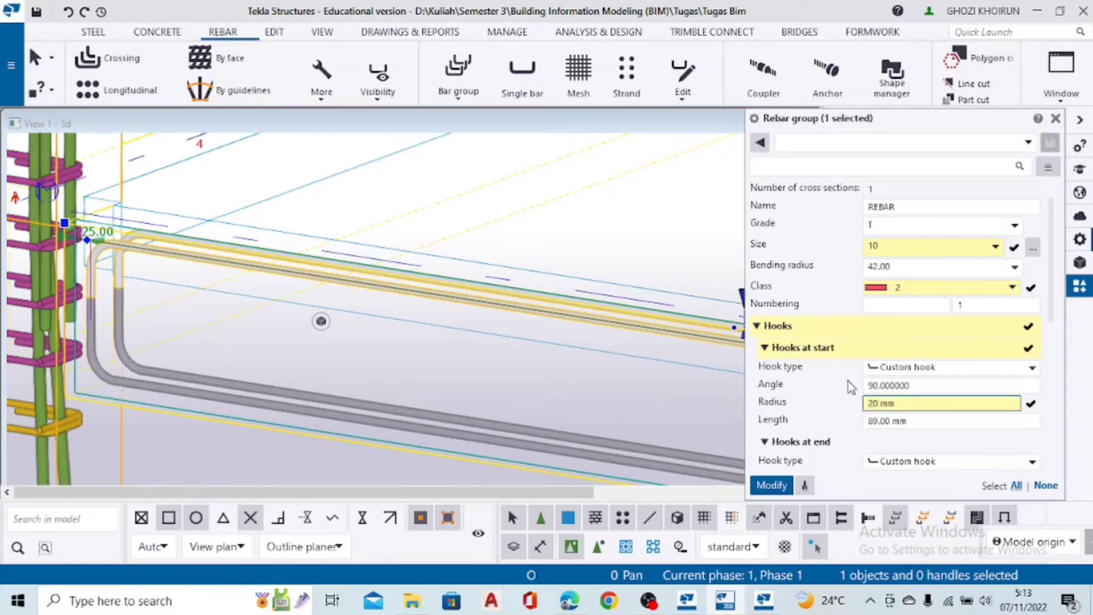
left_click(888, 421)
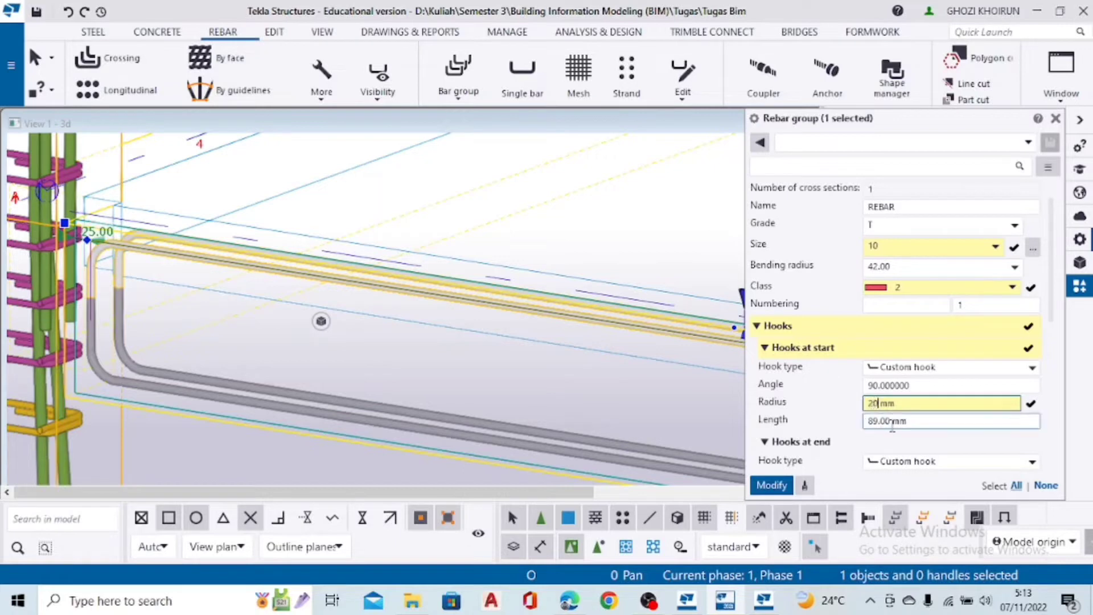
double_click(888, 421)
type("10")
key("Return")
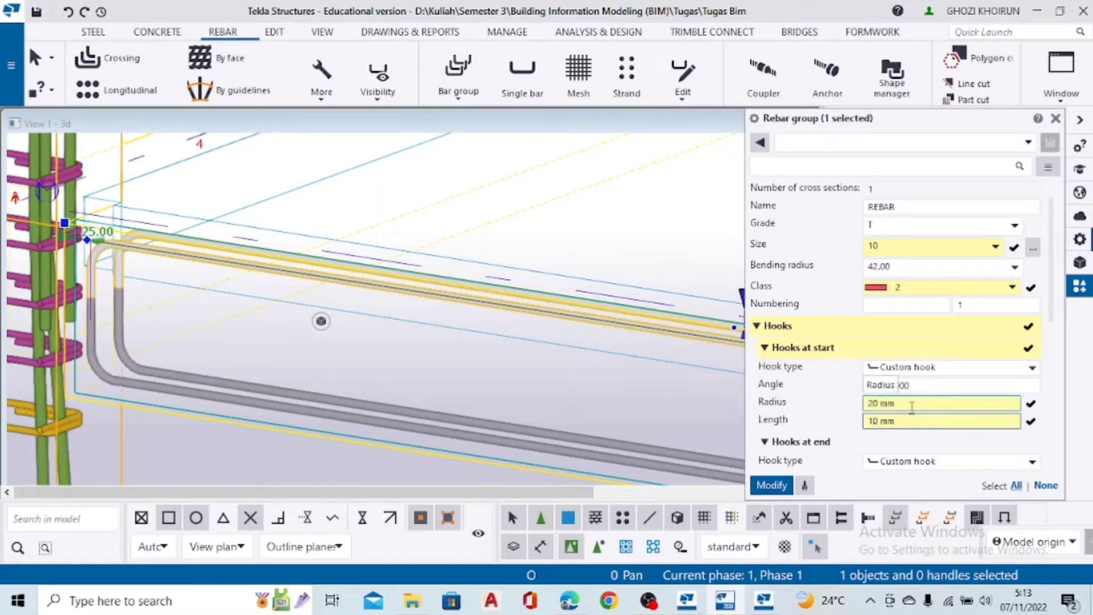
type("1")
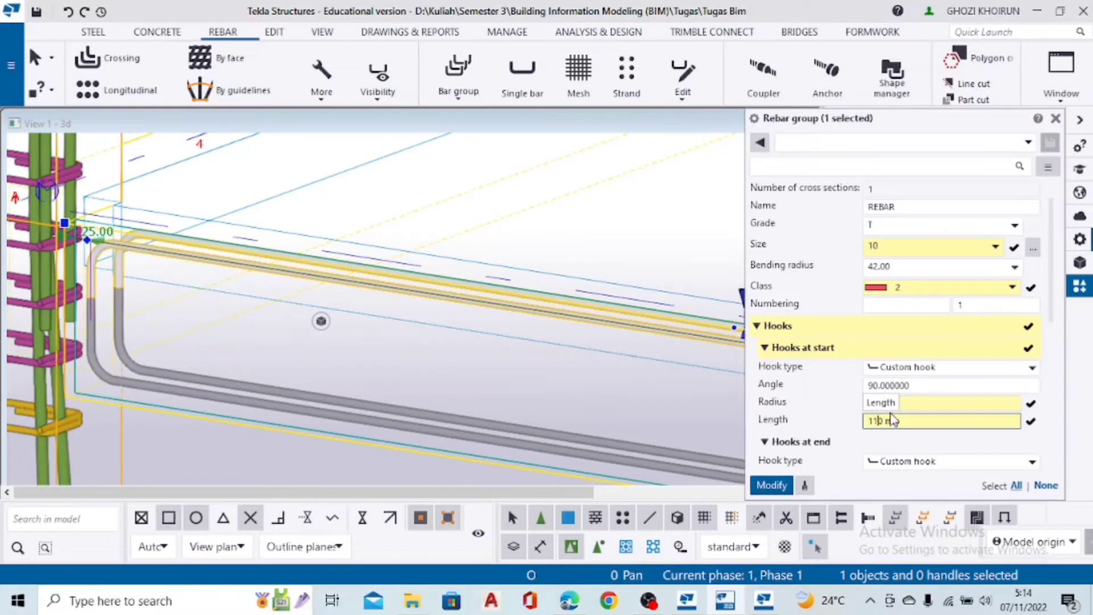
Set the top bar group's end hooks to a 20 mm radius and 110 mm length
scroll(834, 383, "down", 3)
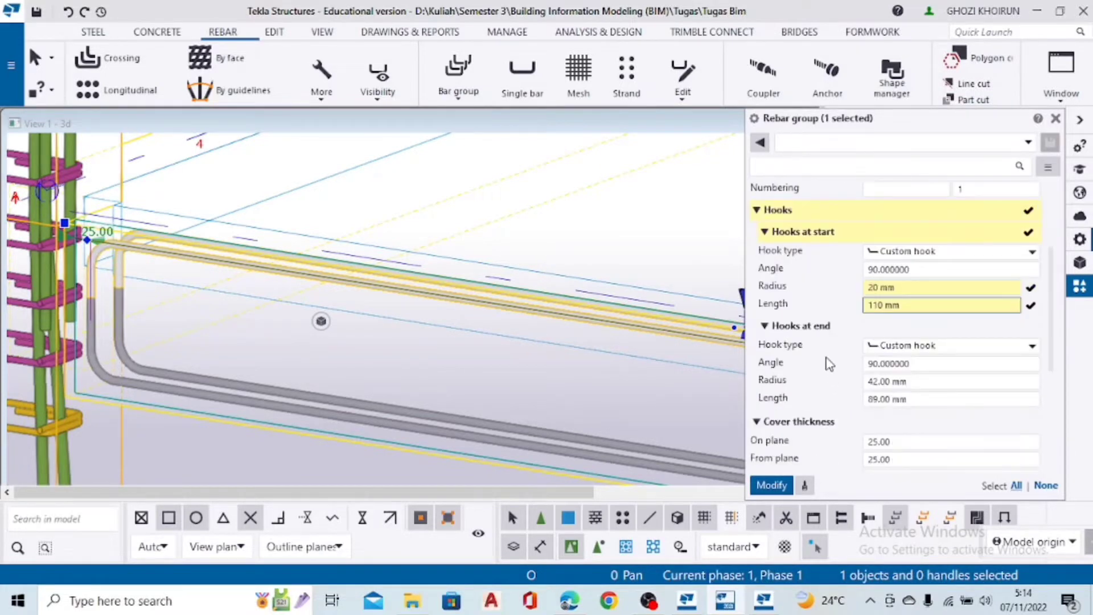
left_click(942, 382)
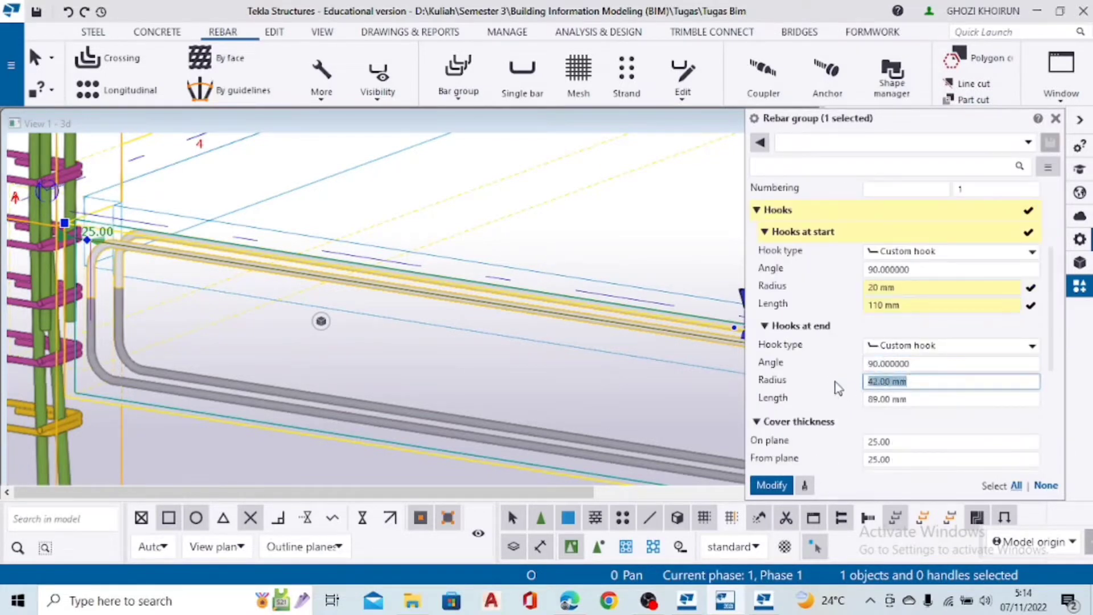
type("2")
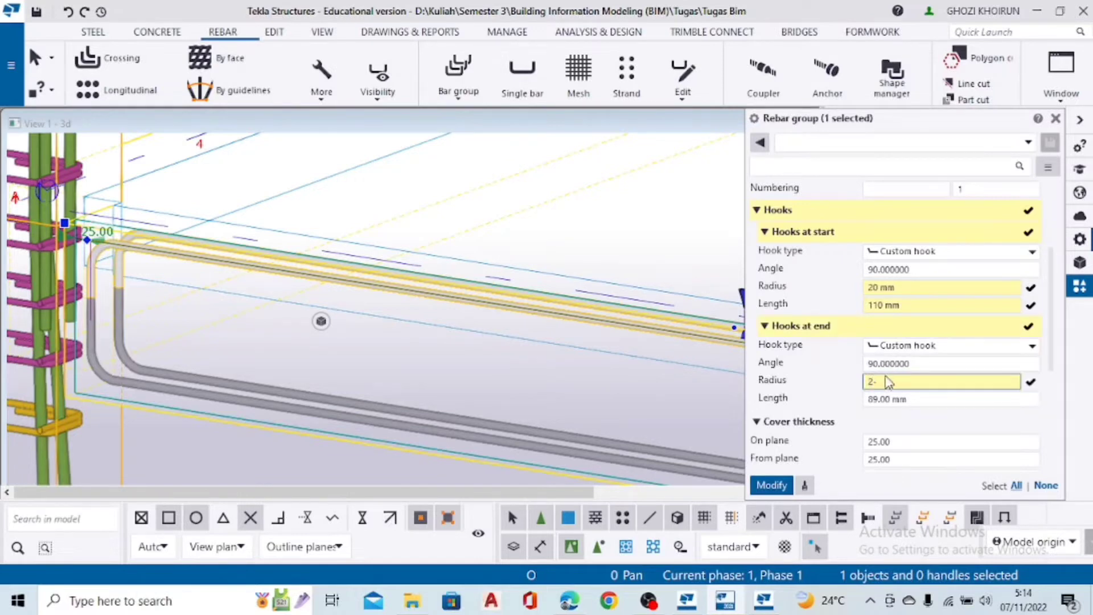
key("BackSpace")
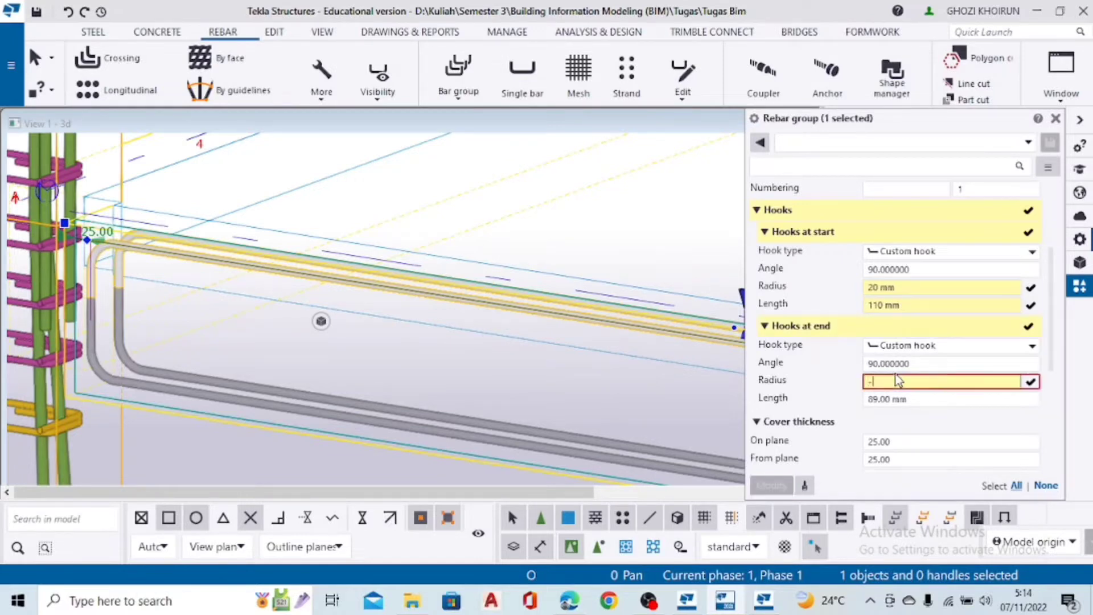
type("2")
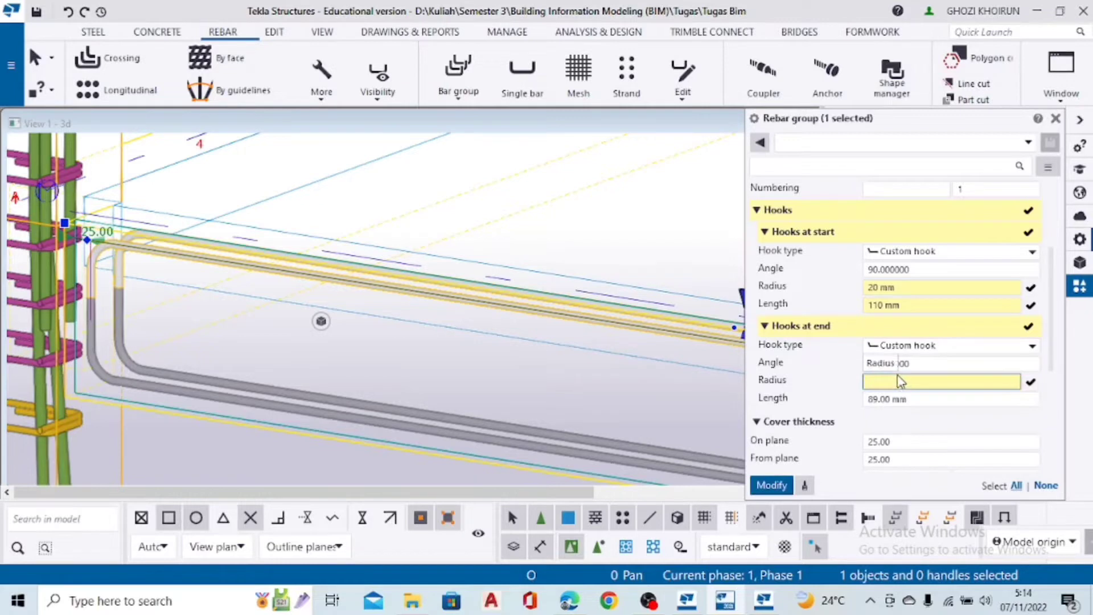
type("0")
left_click_drag(912, 401, 832, 400)
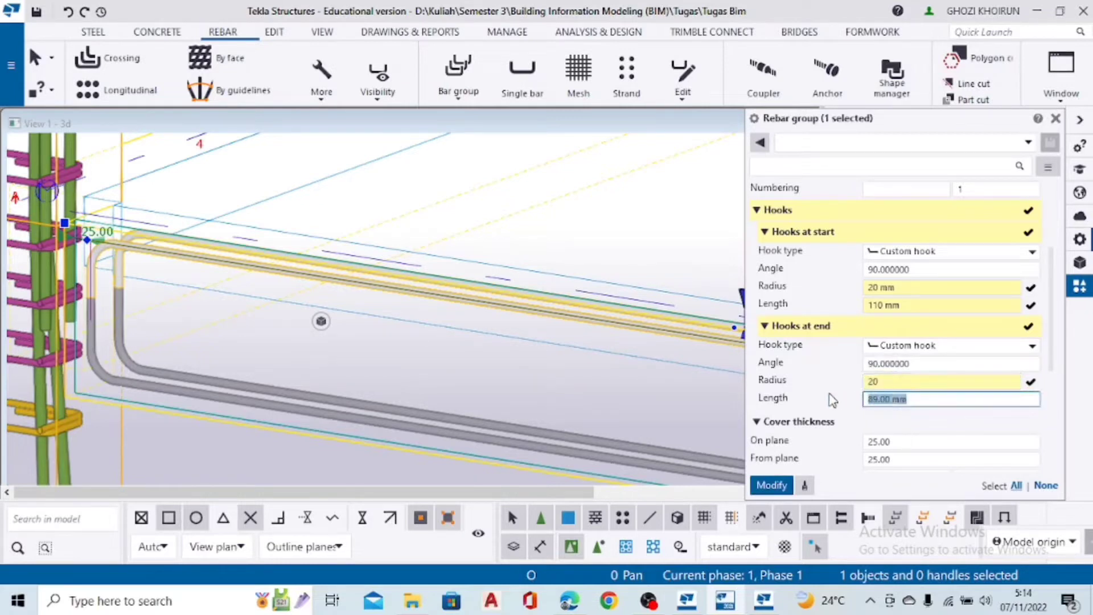
type("11")
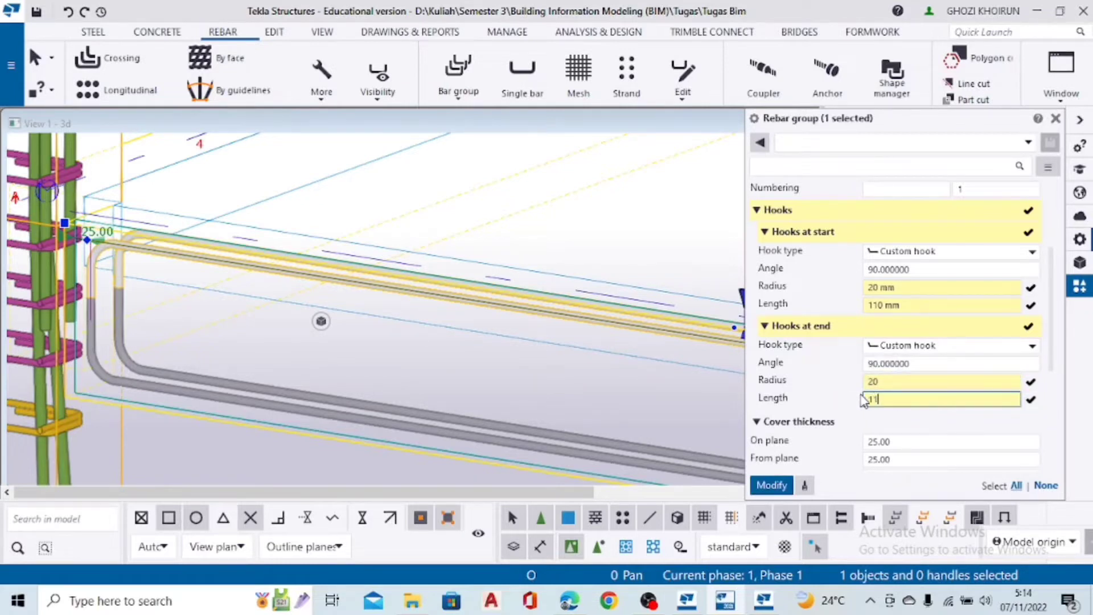
type("0")
scroll(893, 410, "down", 1)
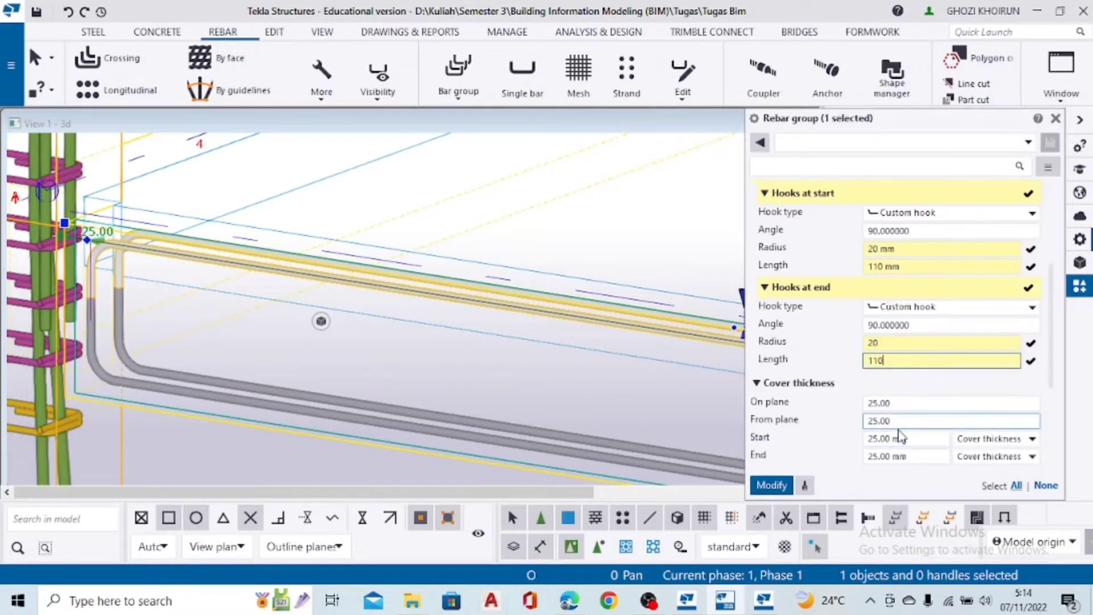
left_click(896, 403)
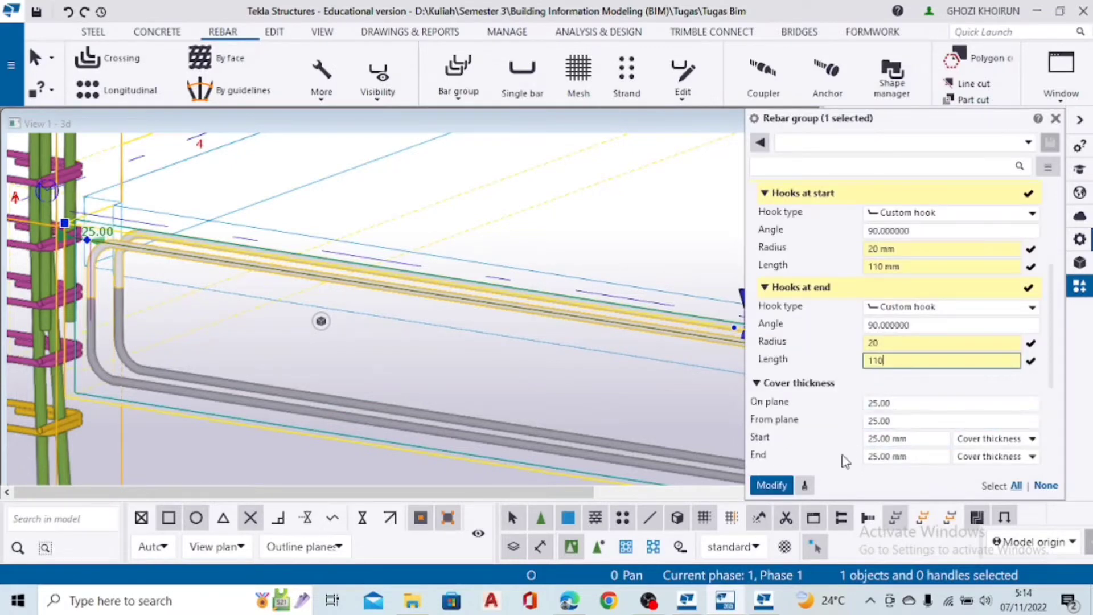
Set the top bar group's on-plane and from-plane cover thickness to 40
scroll(841, 456, "down", 4)
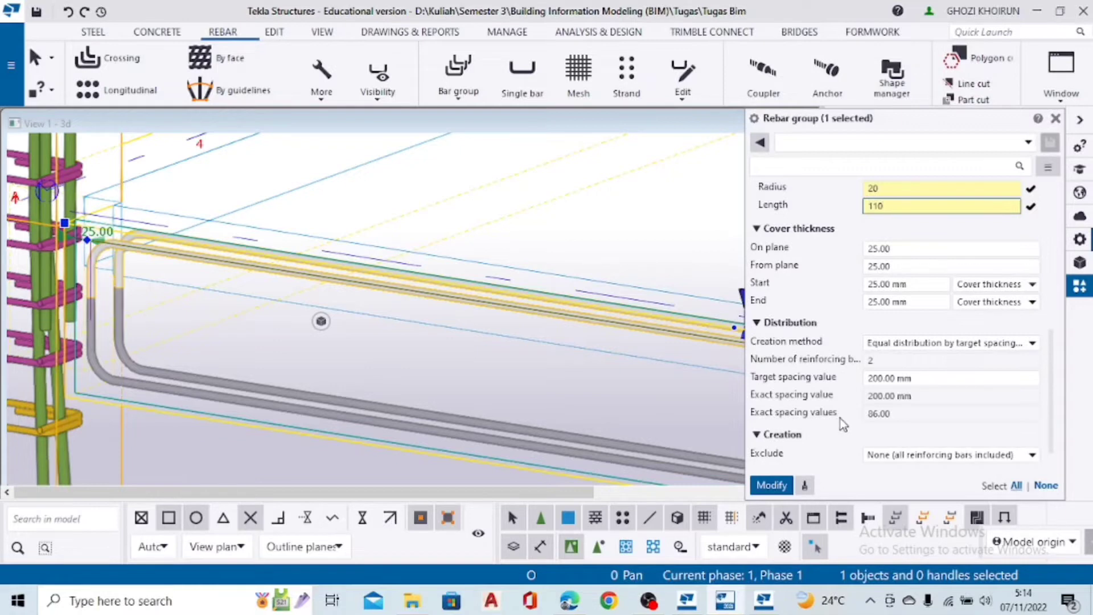
scroll(835, 273, "up", 1)
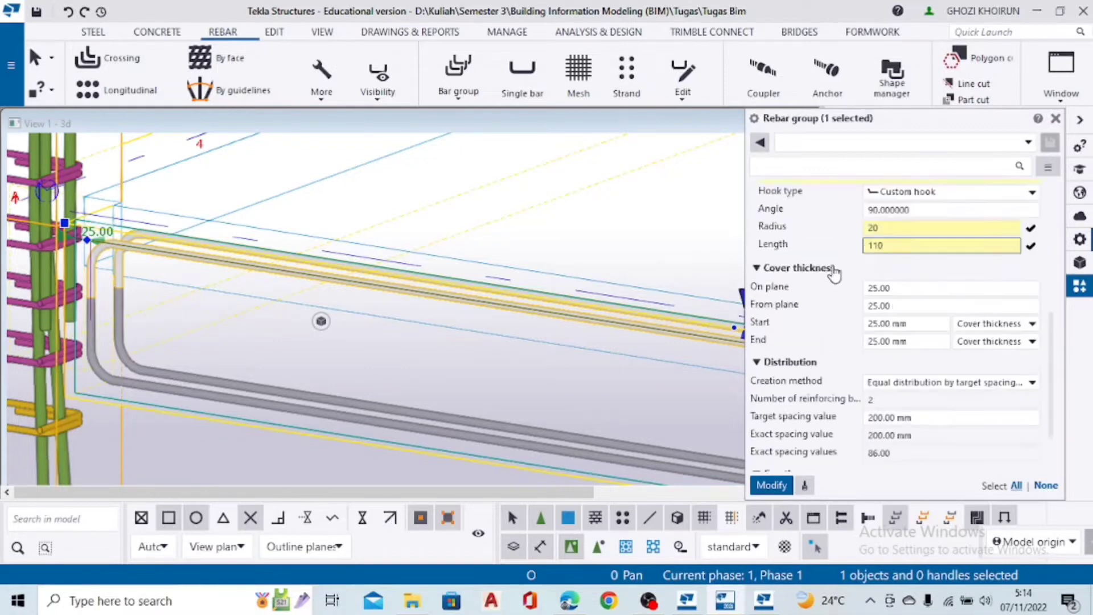
left_click_drag(933, 290, 861, 289)
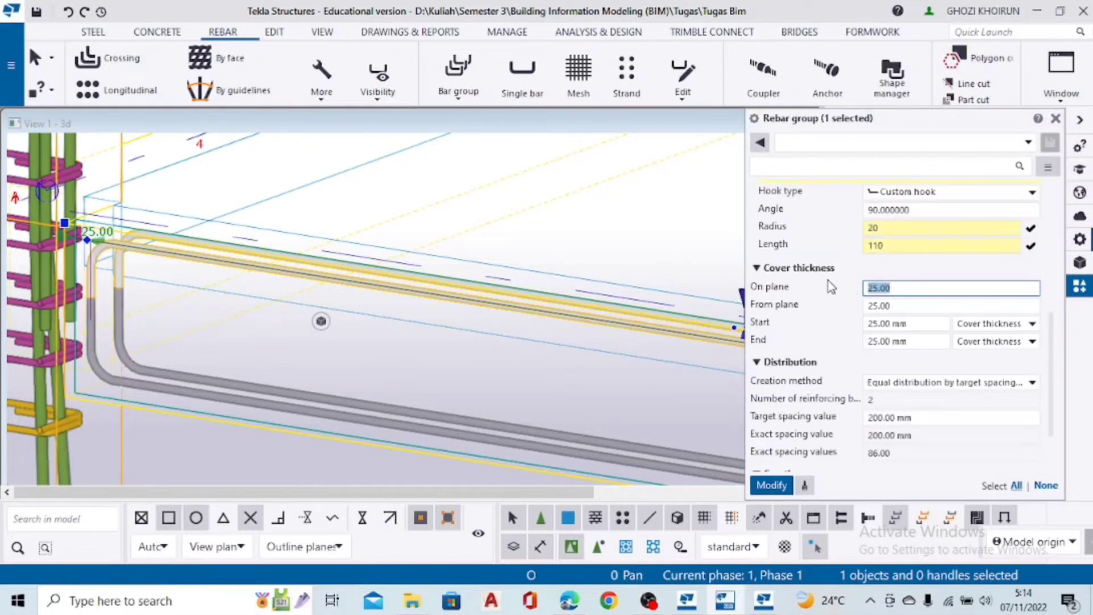
type("40")
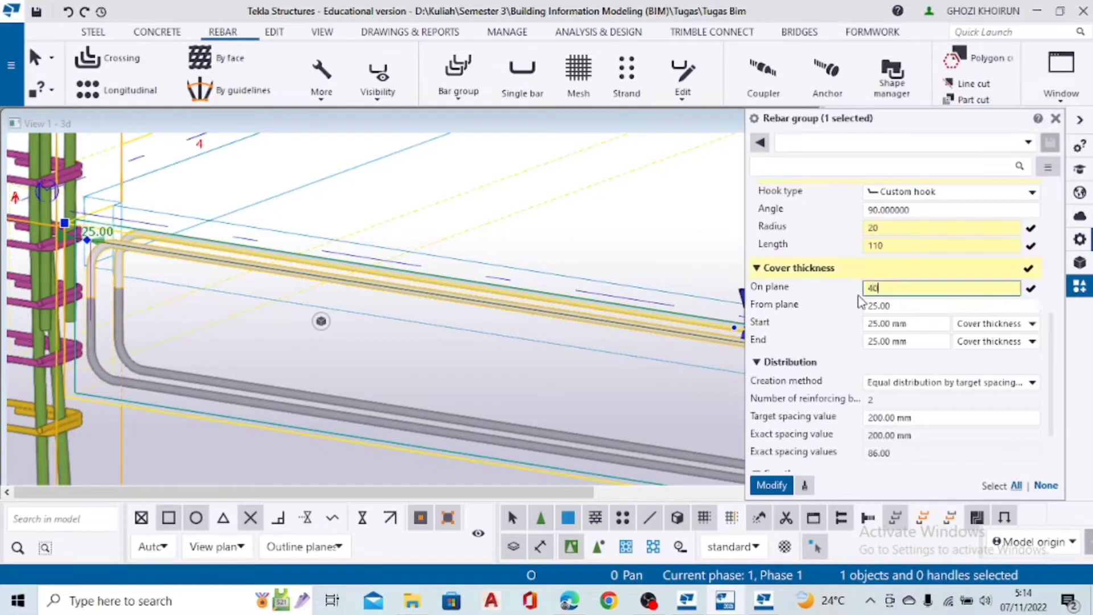
key("Tab")
type("40")
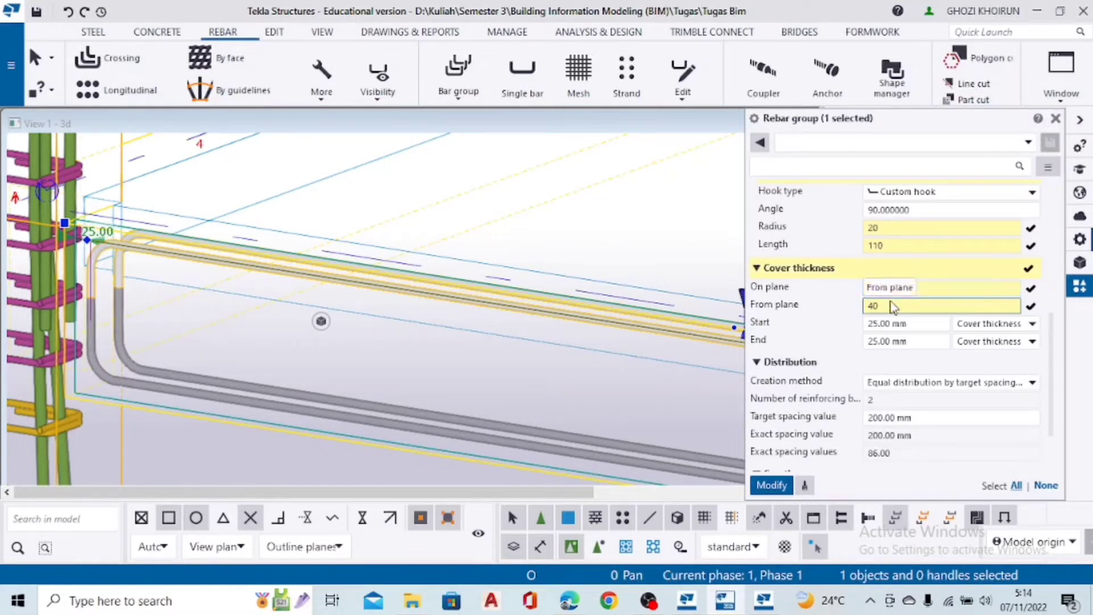
Set the top bar group's start and end cover thickness to -110 mm and apply the modified properties
left_click(907, 323)
left_click_drag(907, 322, 833, 318)
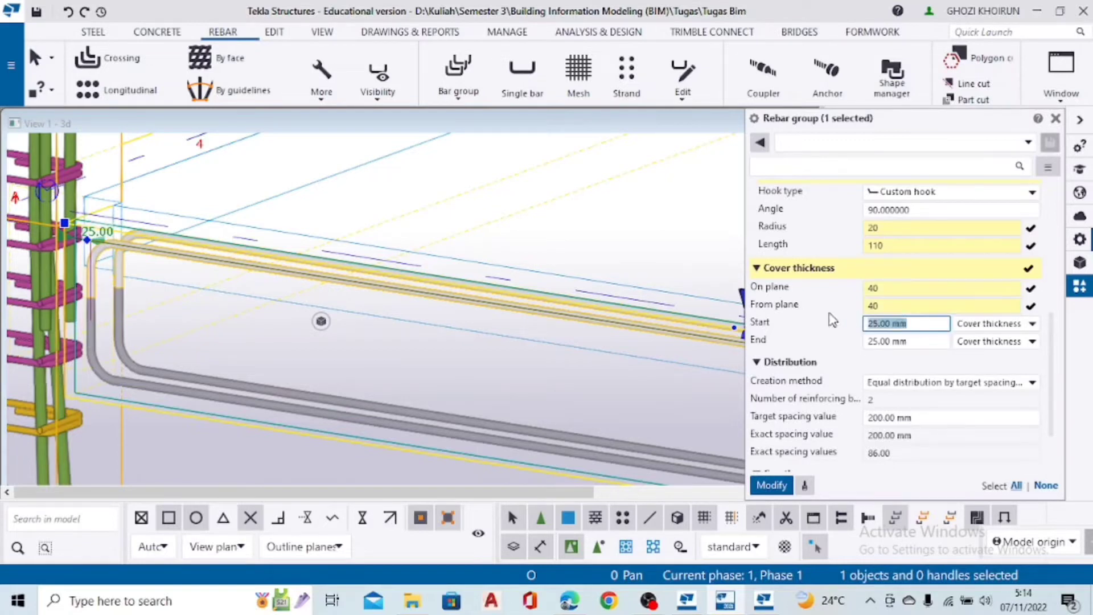
type("-110")
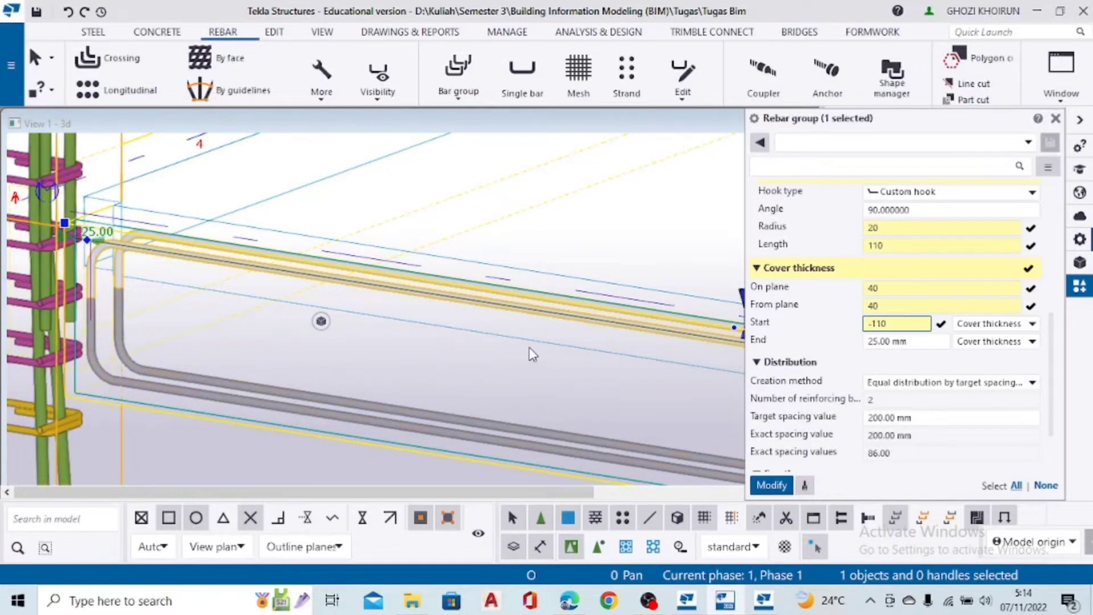
key("Tab")
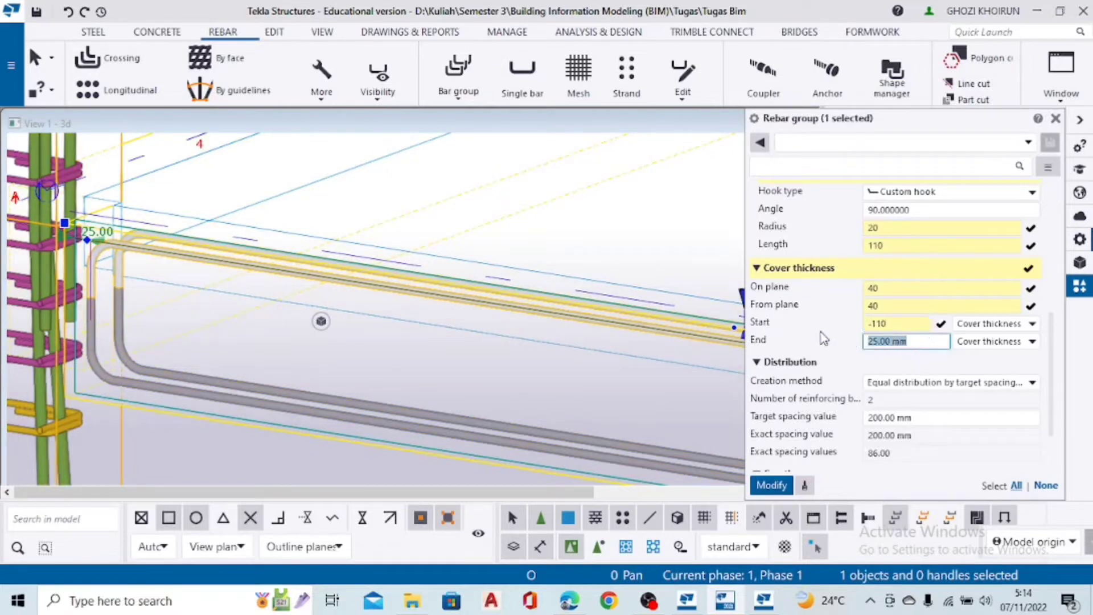
type("-110")
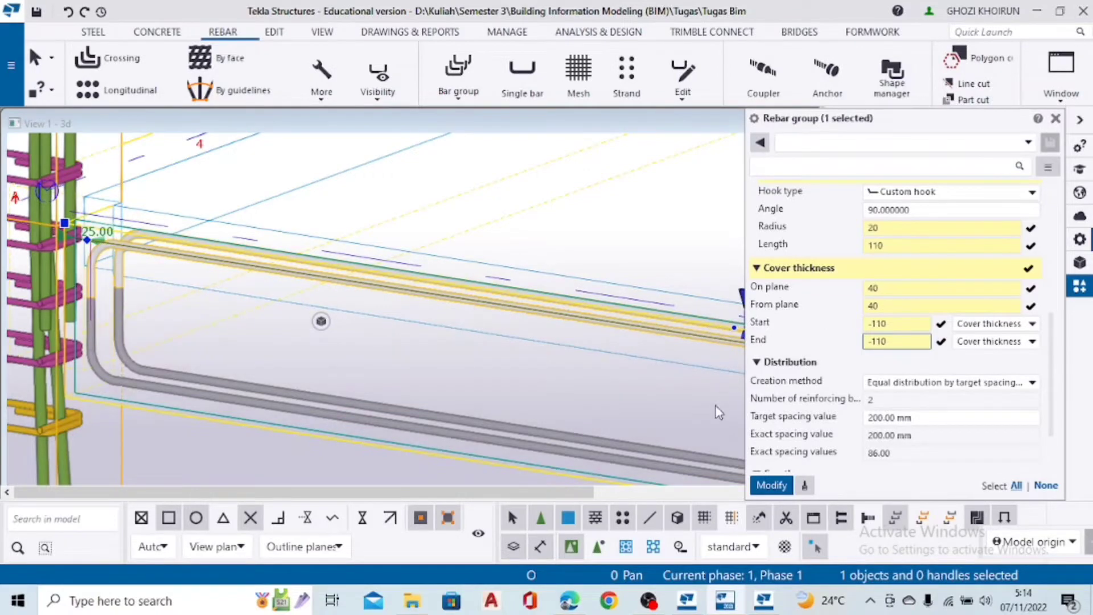
left_click(770, 485)
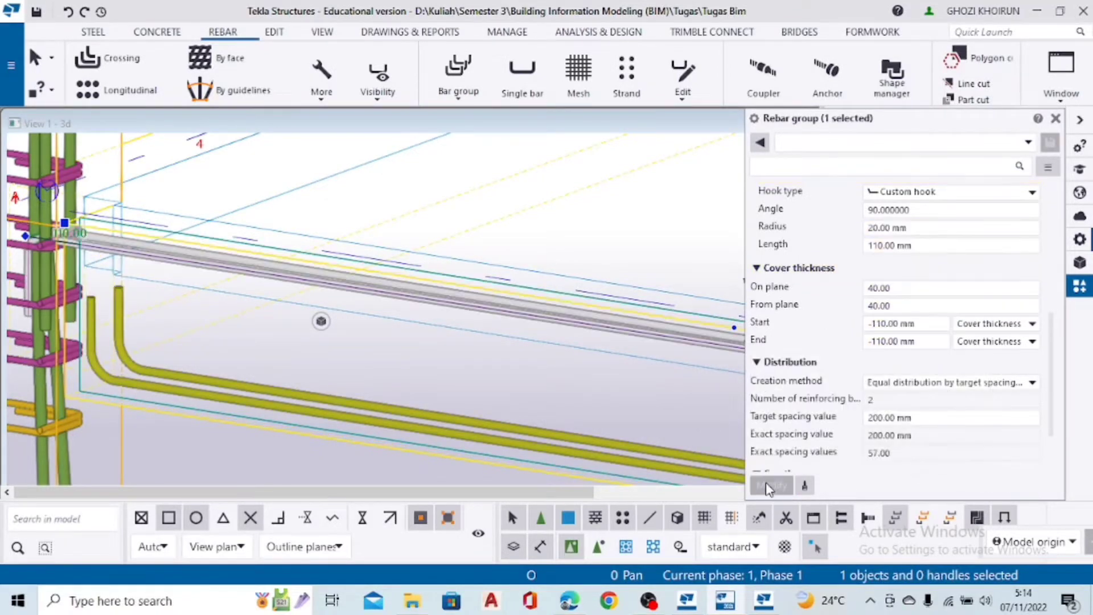
Select the bottom bar group in the grid A ground beam and set its size to 10 and class to 2
scroll(300, 248, "down", 3)
scroll(147, 263, "up", 4)
middle_click_drag(156, 251, 302, 280, "ctrl")
left_click(272, 286)
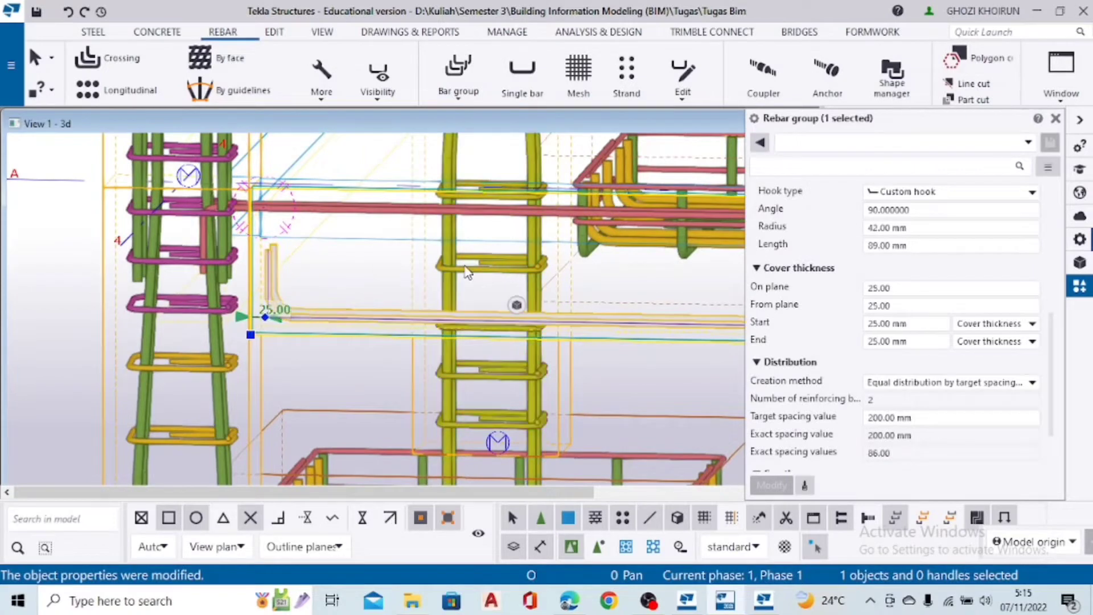
scroll(855, 289, "up", 3)
left_click(929, 249)
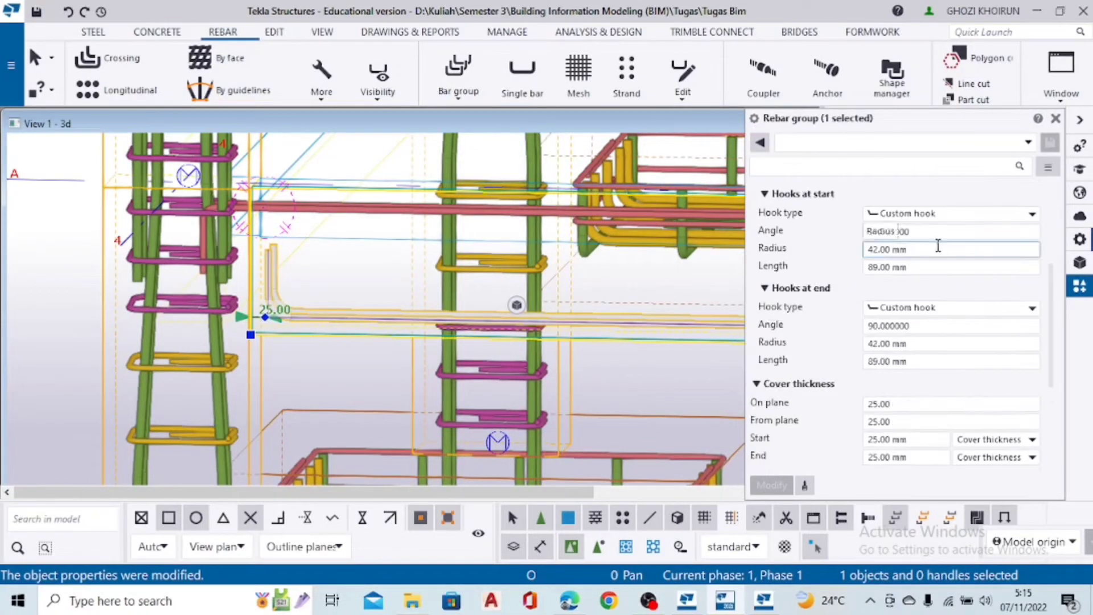
left_click_drag(940, 250, 803, 250)
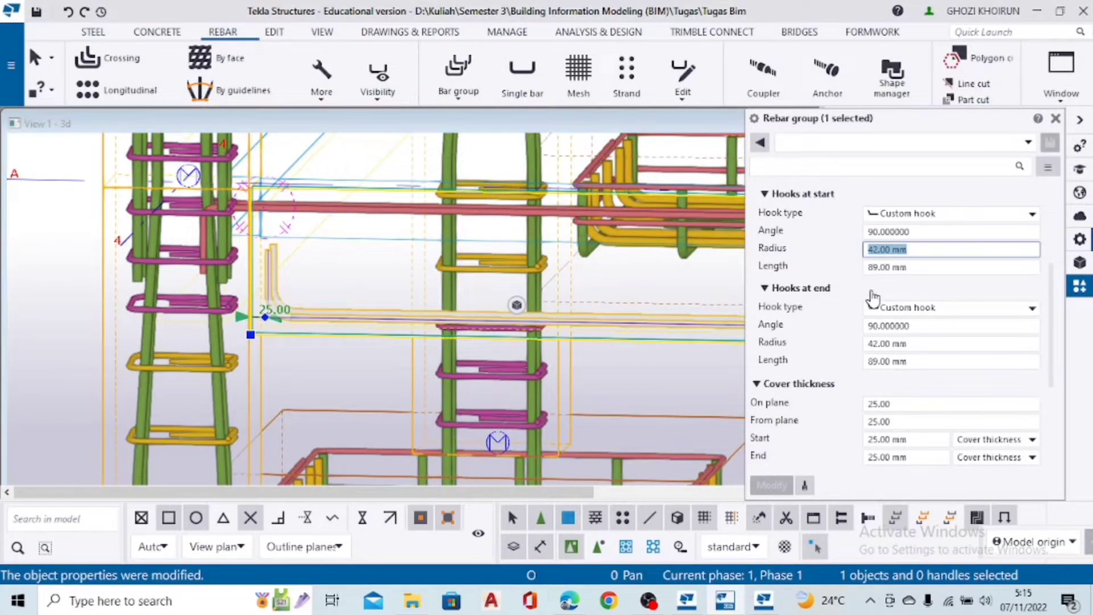
scroll(876, 282, "up", 3)
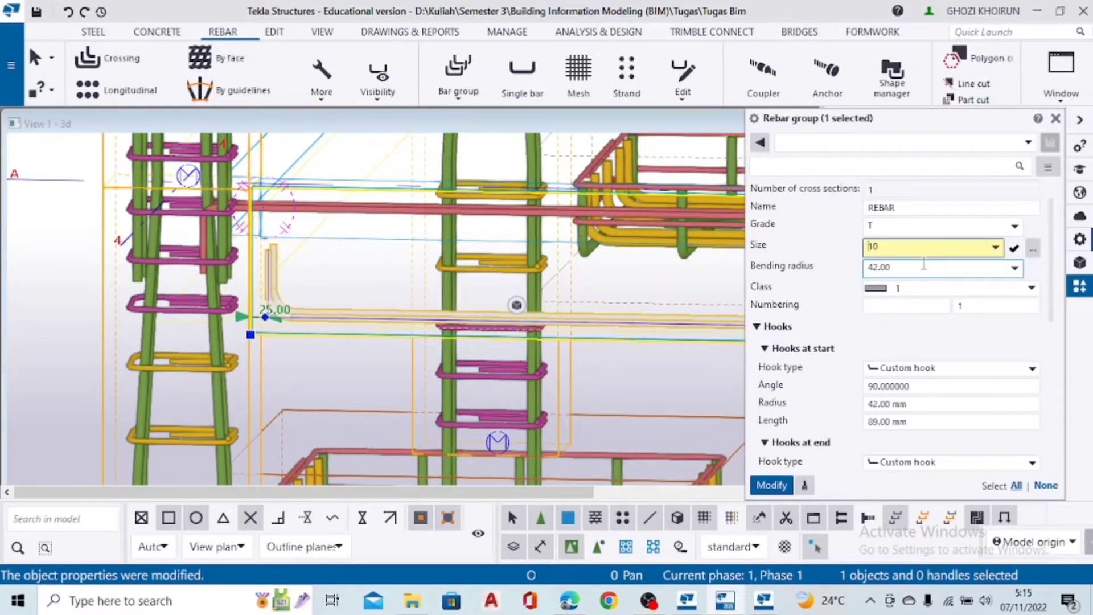
left_click(903, 251)
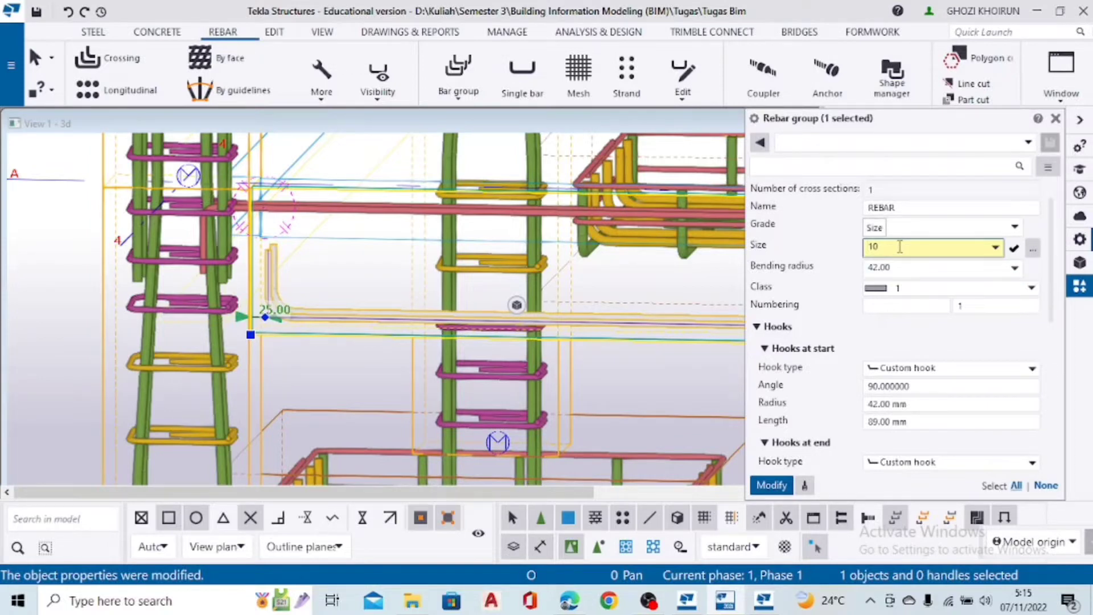
left_click(929, 288)
left_click(936, 333)
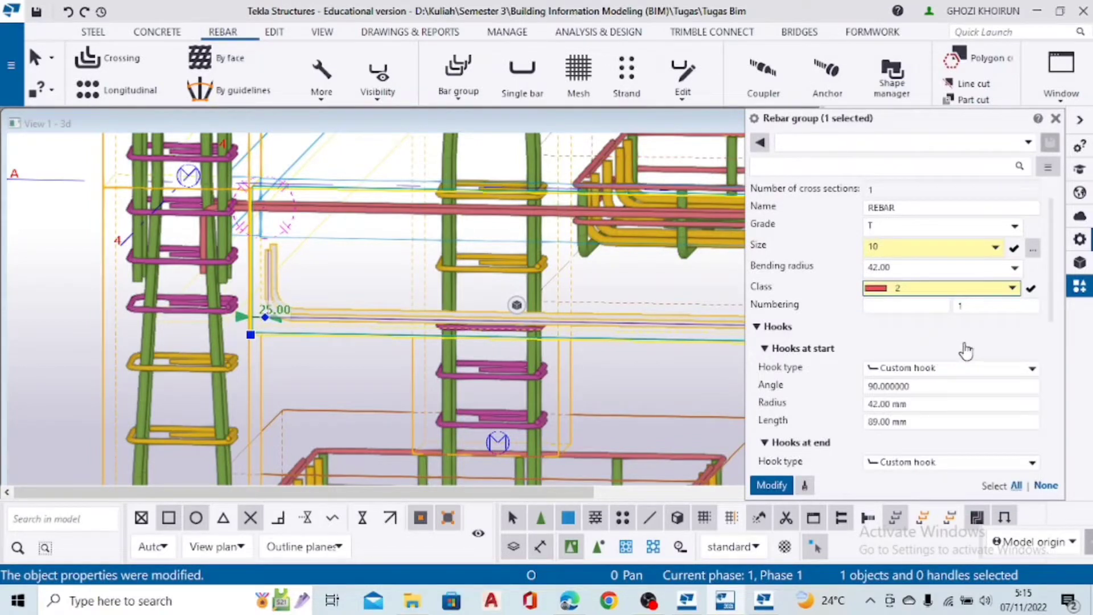
Set the bottom bar group's start hooks to a 20 mm radius and 120 mm length
left_click(946, 403)
type("20")
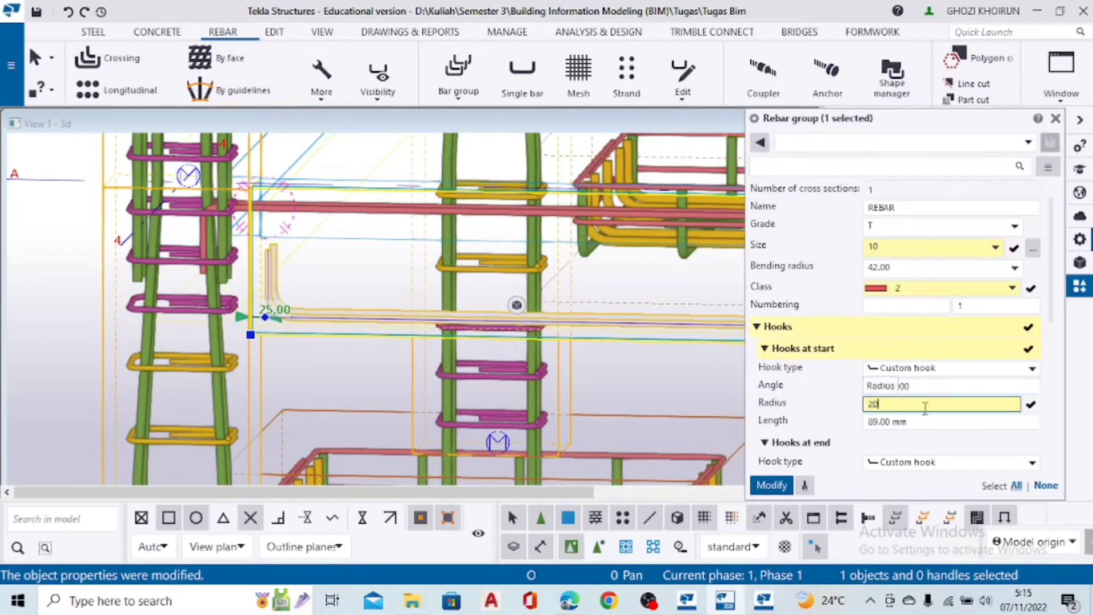
left_click(920, 421)
left_click_drag(920, 421, 829, 420)
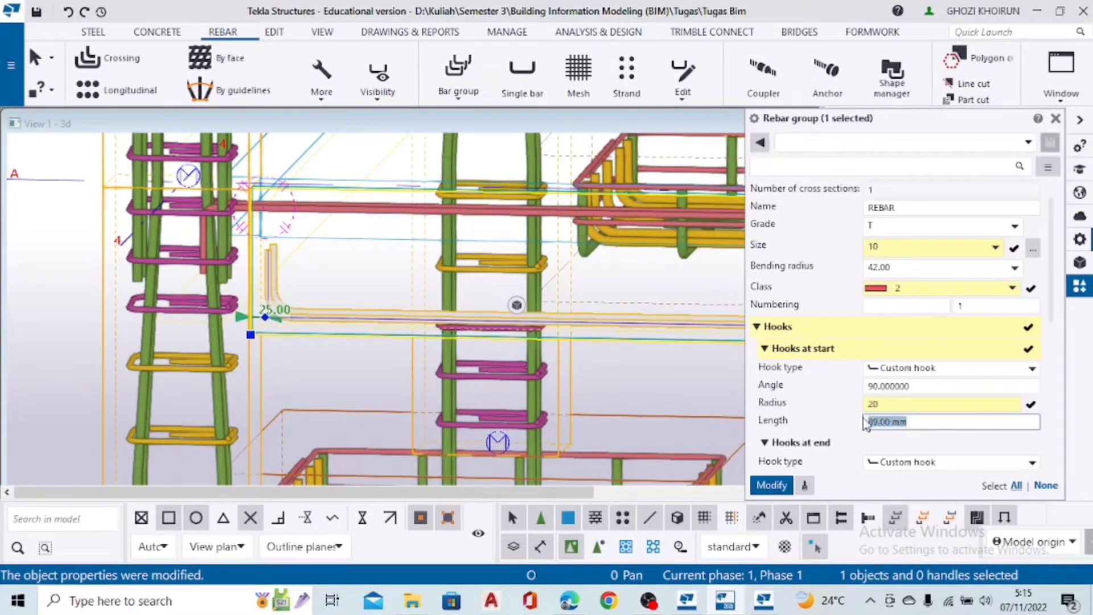
type("120")
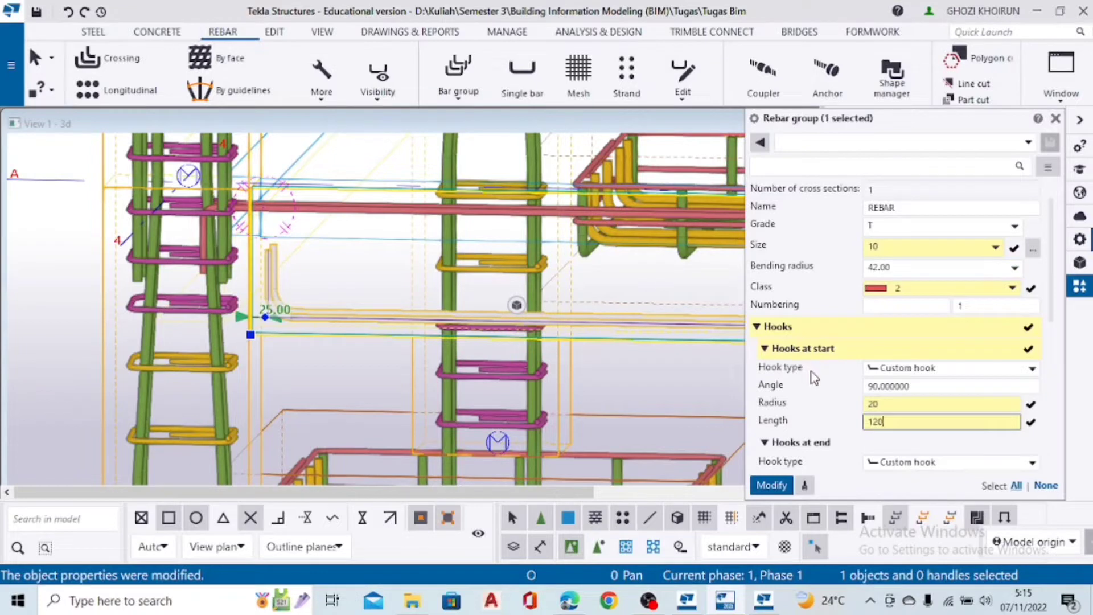
Set the bottom bar group's end hooks to a 20 mm radius and 120 mm length
scroll(836, 397, "down", 3)
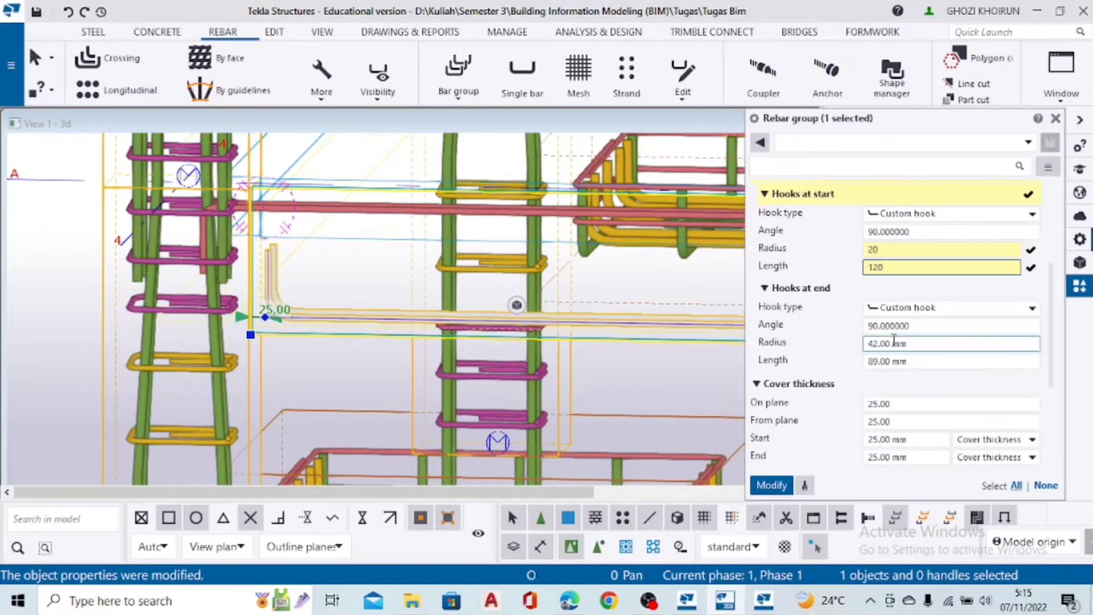
double_click(927, 342)
type("2")
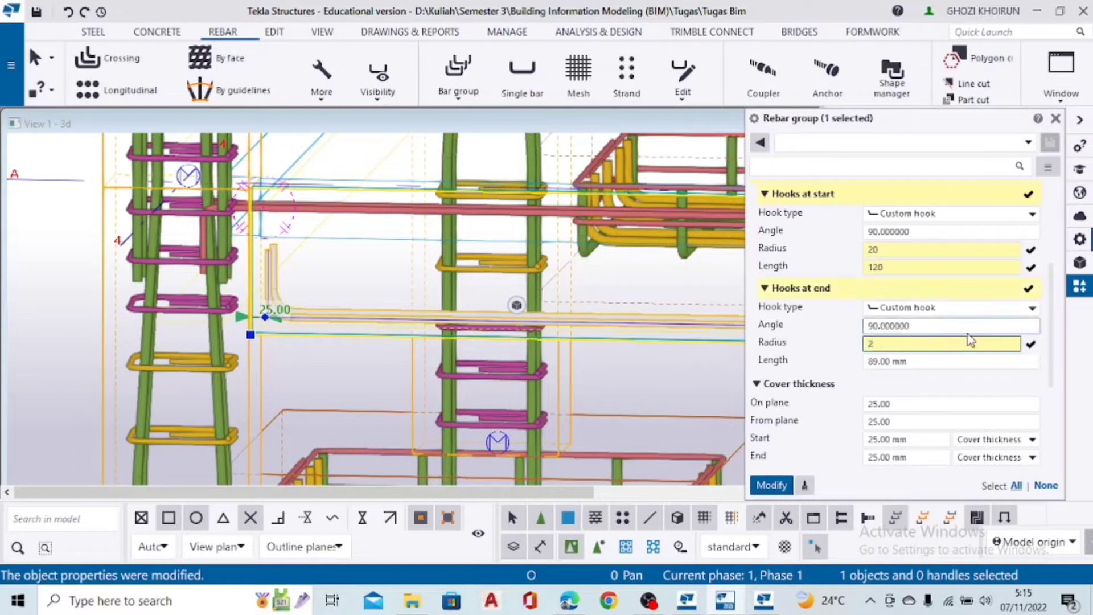
type("-")
left_click(922, 365)
left_click_drag(920, 365, 805, 370)
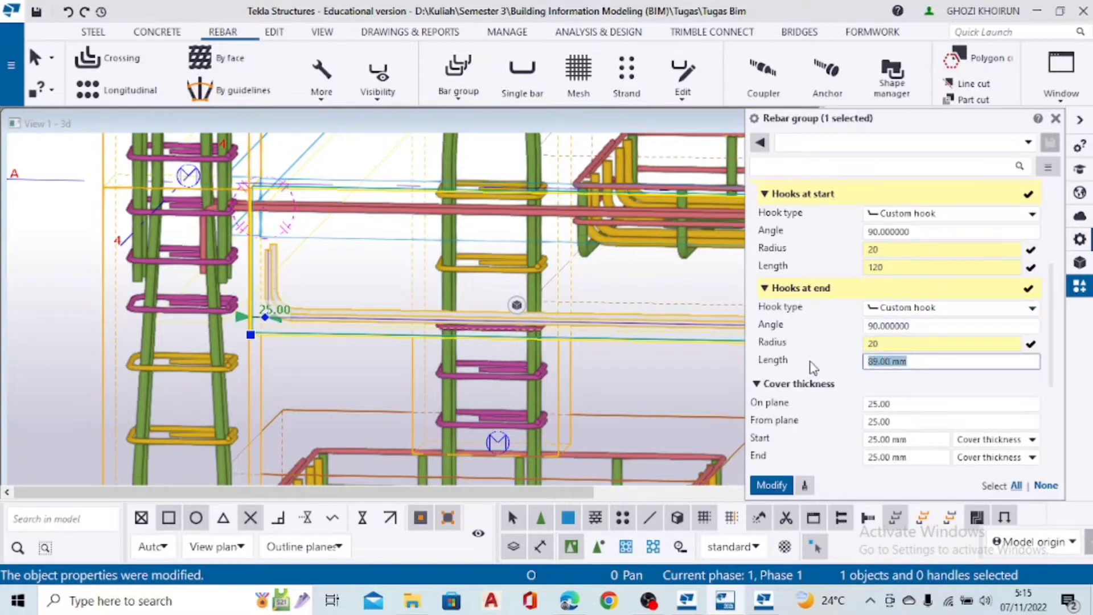
type("120")
Set the bottom bar group's on-plane and from-plane cover thickness to 40
left_click(893, 405)
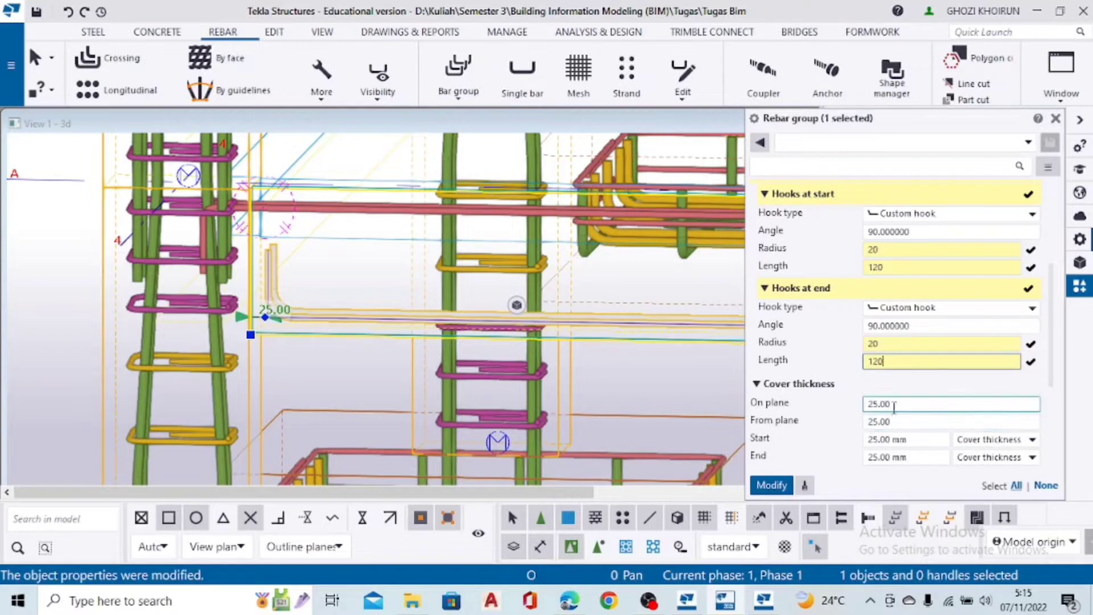
left_click_drag(894, 405, 829, 406)
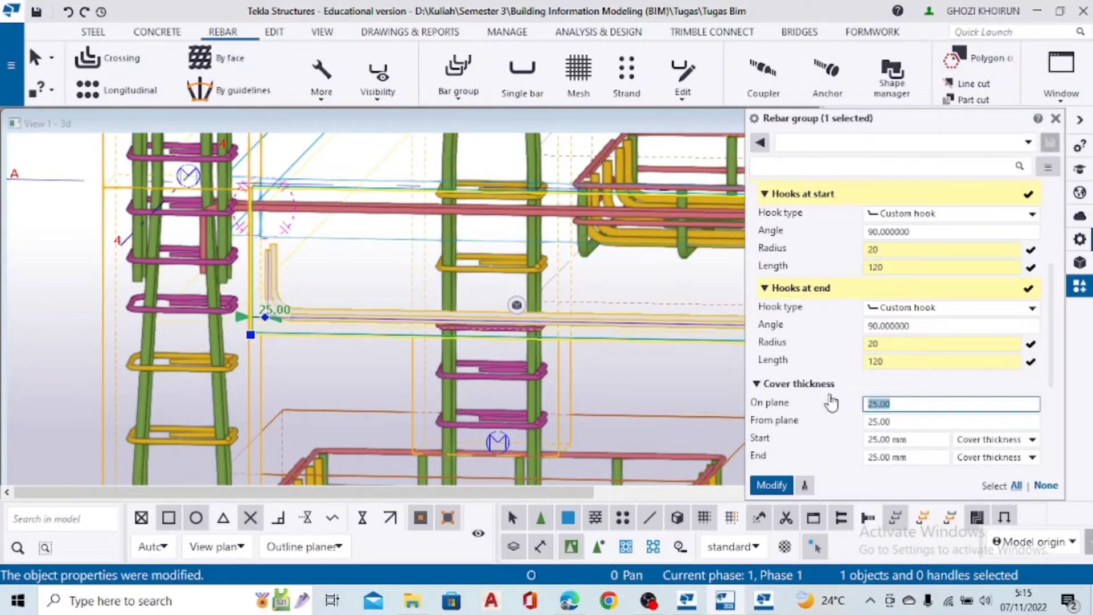
key("BackSpace")
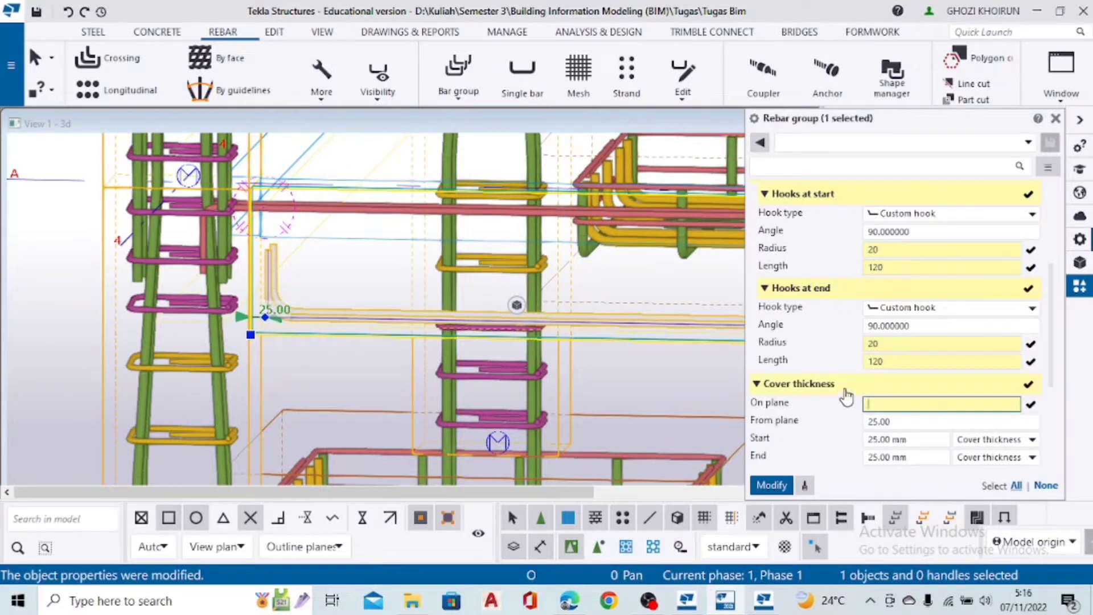
type("40")
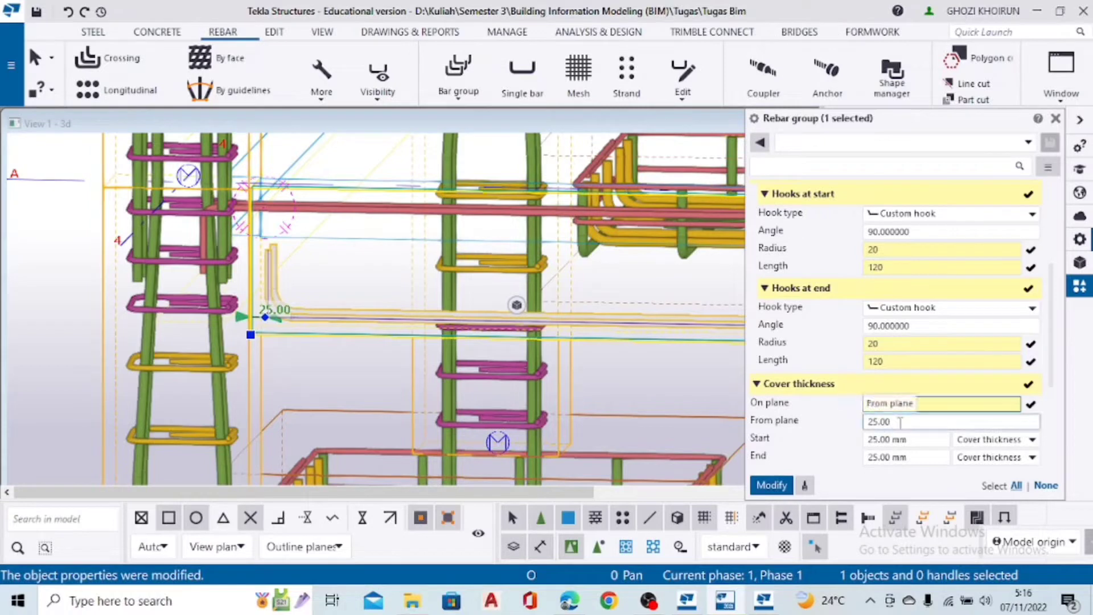
left_click(870, 420)
left_click_drag(899, 423, 823, 423)
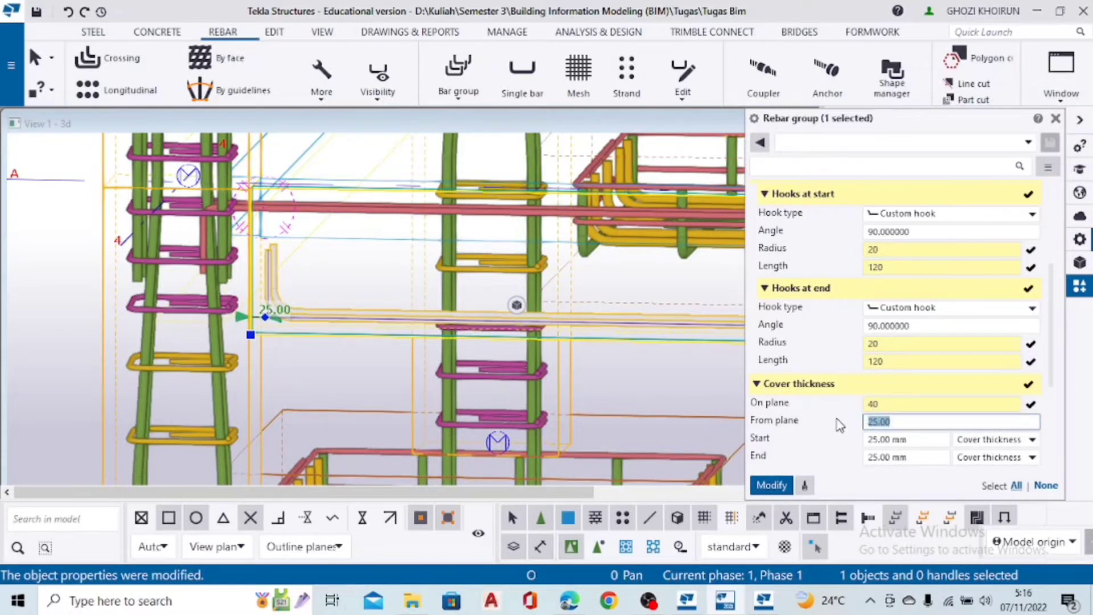
type("40")
Set the bottom bar group's start cover thickness to -125
key("Tab")
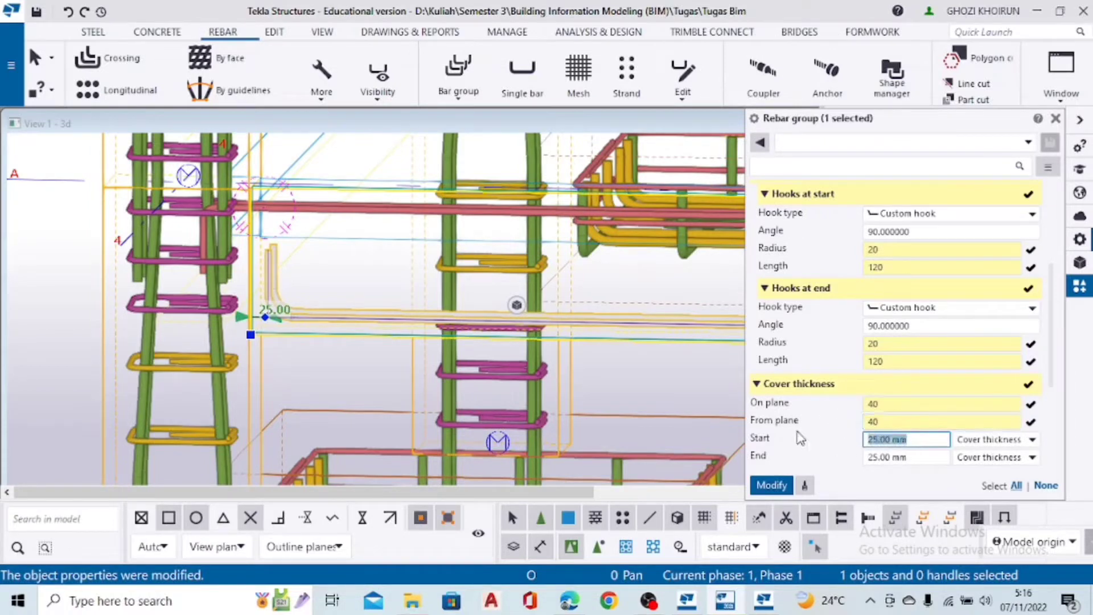
type("1")
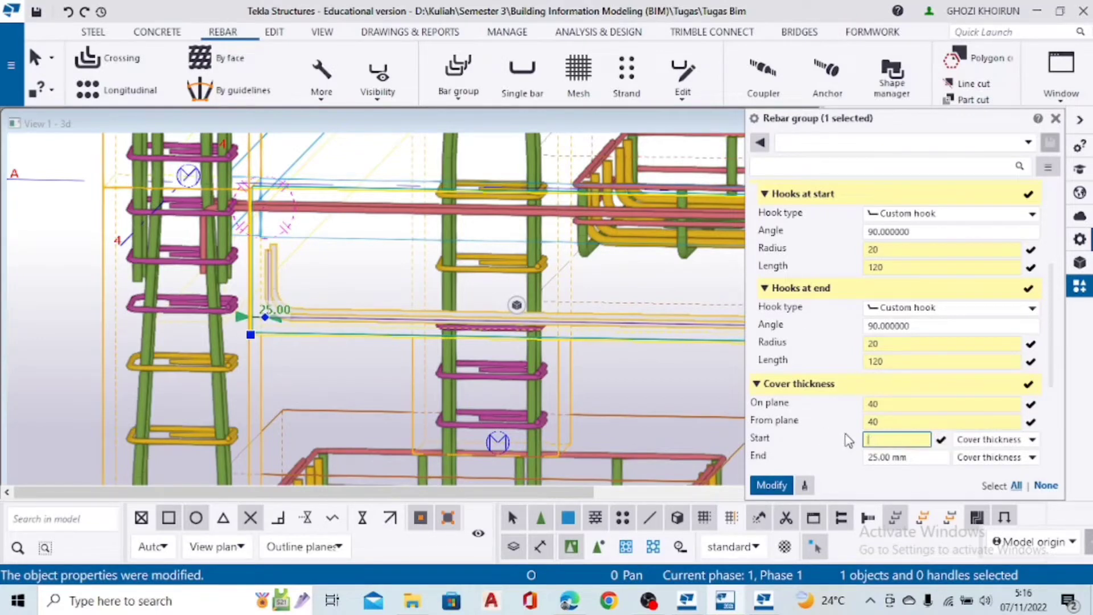
type("=12")
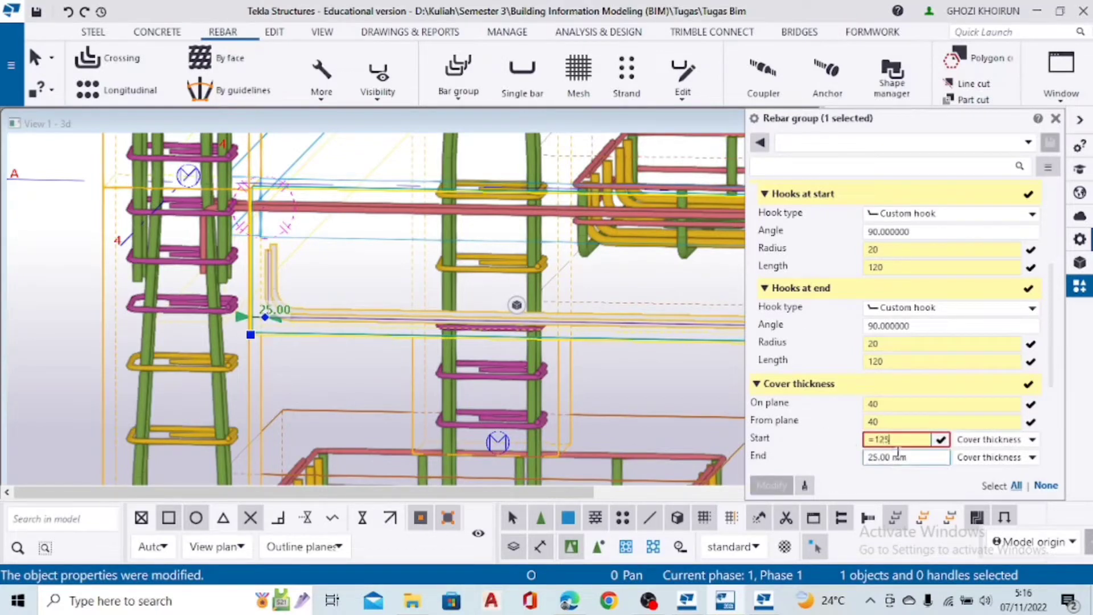
type("5")
key("Home")
key("Delete")
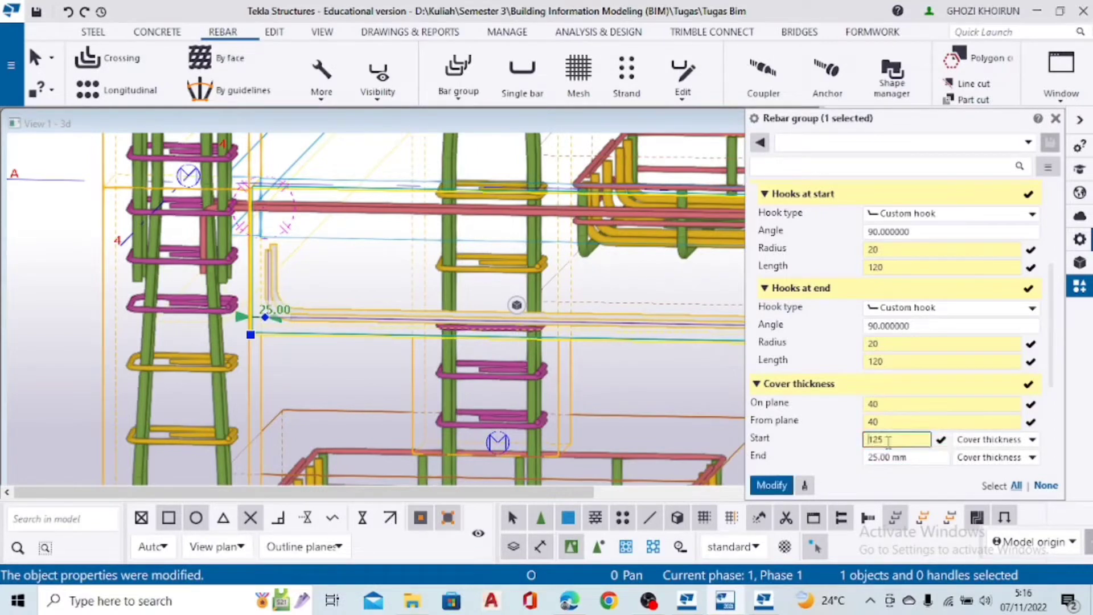
type("-")
Set the bottom bar group's end cover thickness to -125 and apply the modified properties
left_click(901, 460)
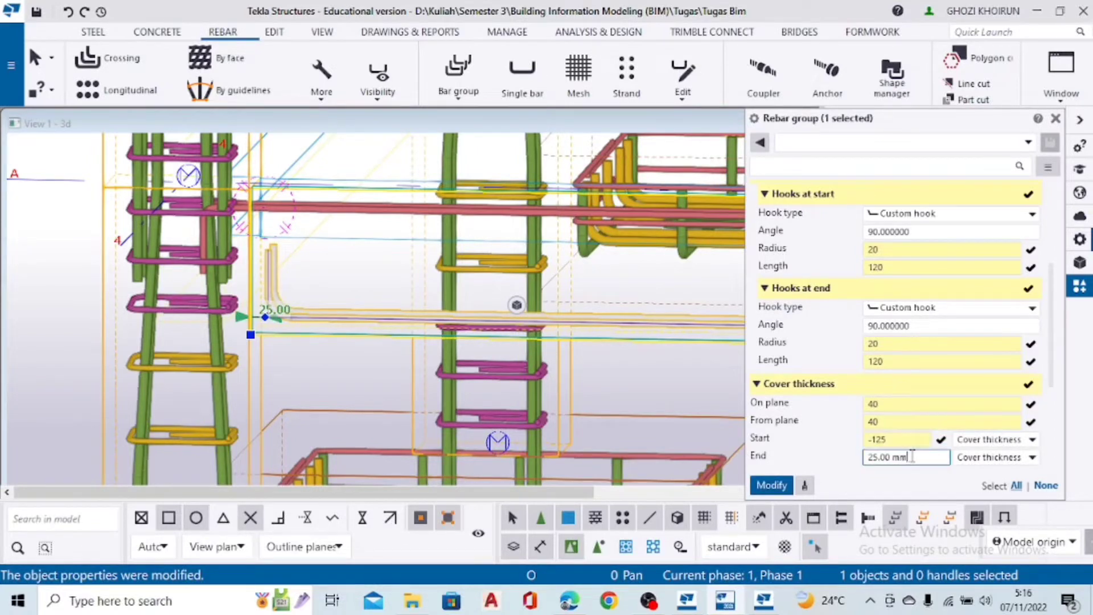
left_click_drag(912, 456, 844, 443)
type("-")
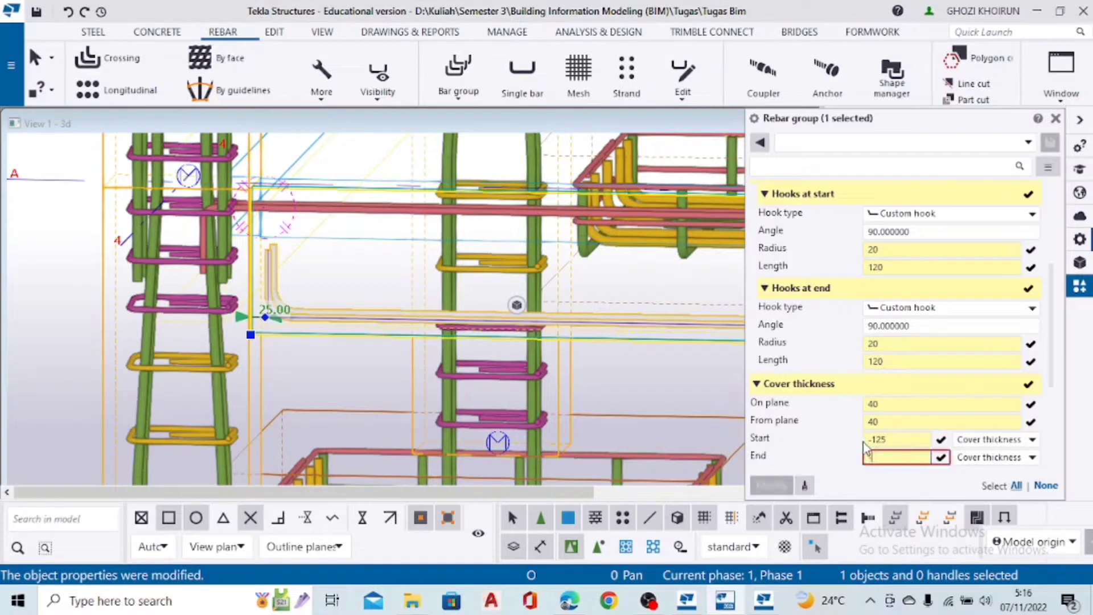
type("125")
key("Return")
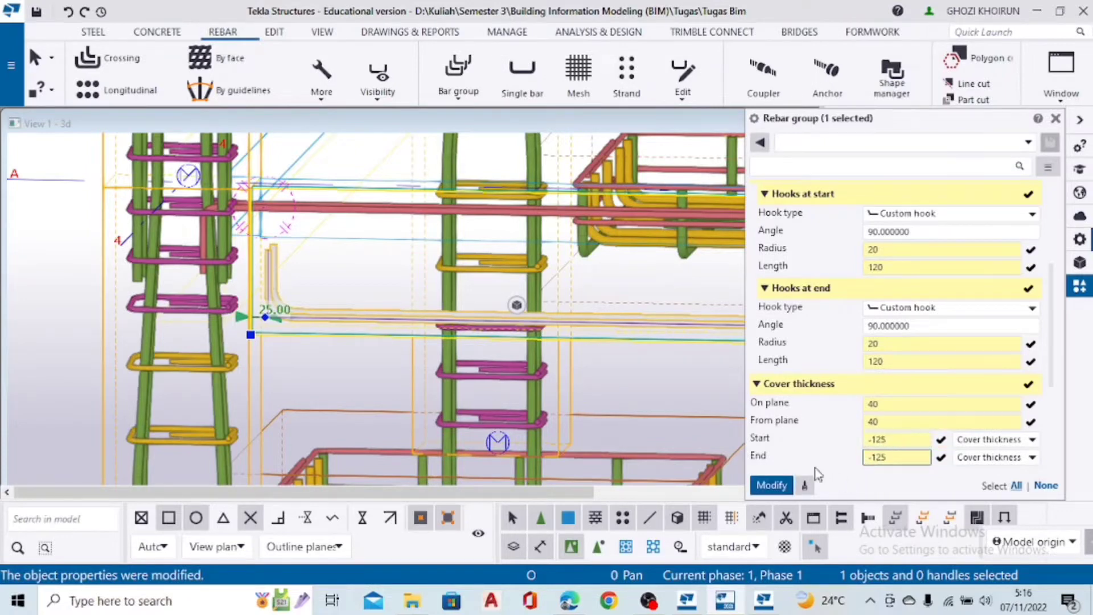
scroll(818, 474, "down", 3)
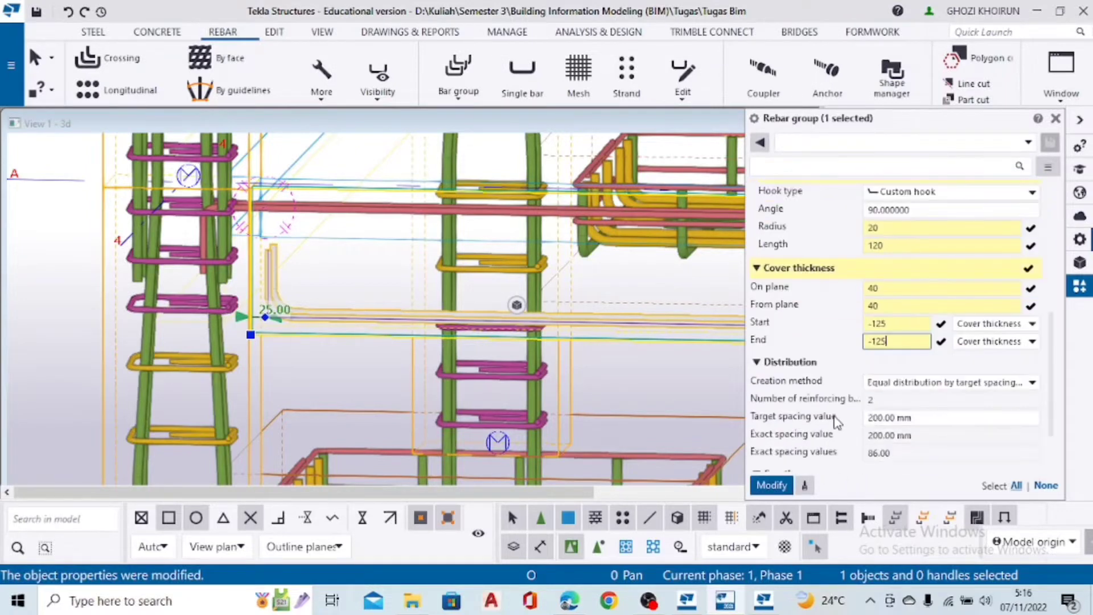
left_click(783, 488)
scroll(409, 286, "down", 3)
left_click(193, 354)
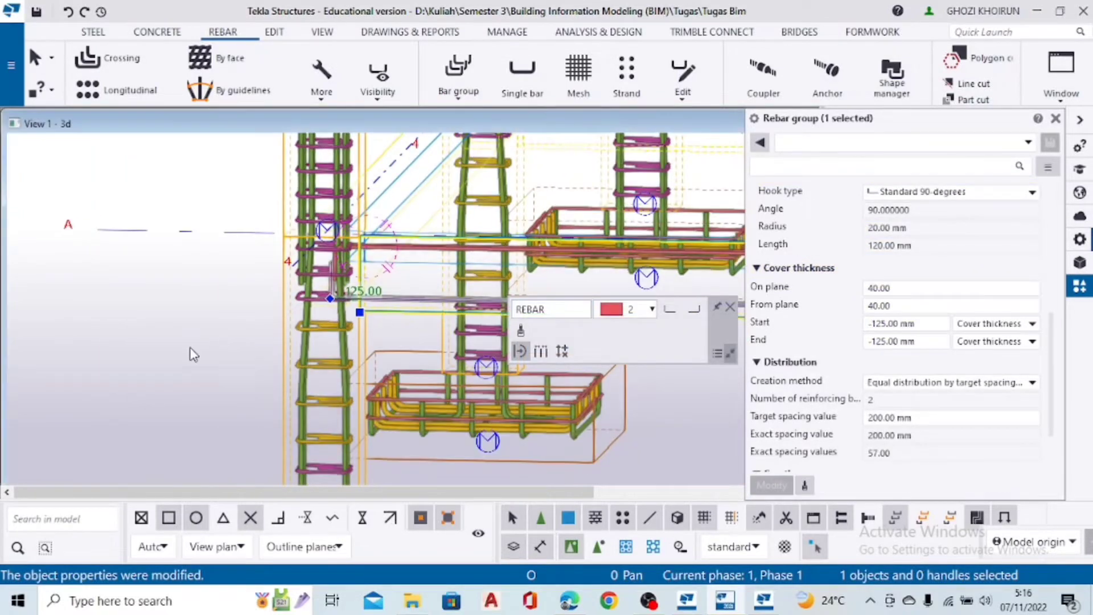
Examine how the top and bottom bars of the grid A ground beam enter the columns at both ends
scroll(353, 342, "up", 4)
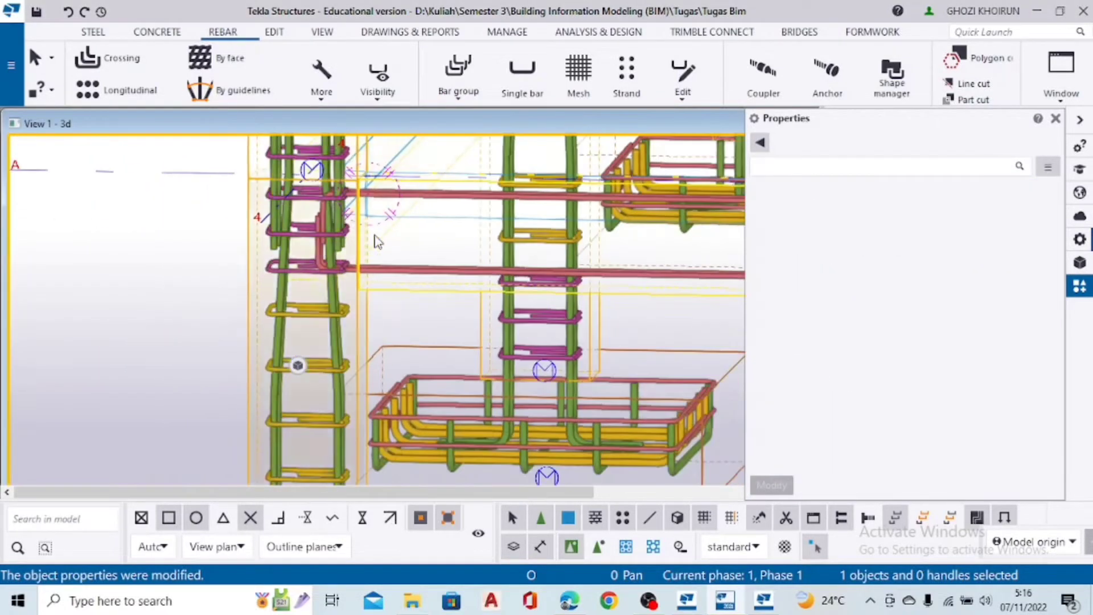
scroll(376, 236, "down", 8)
middle_click_drag(711, 250, 483, 292)
scroll(561, 287, "up", 1)
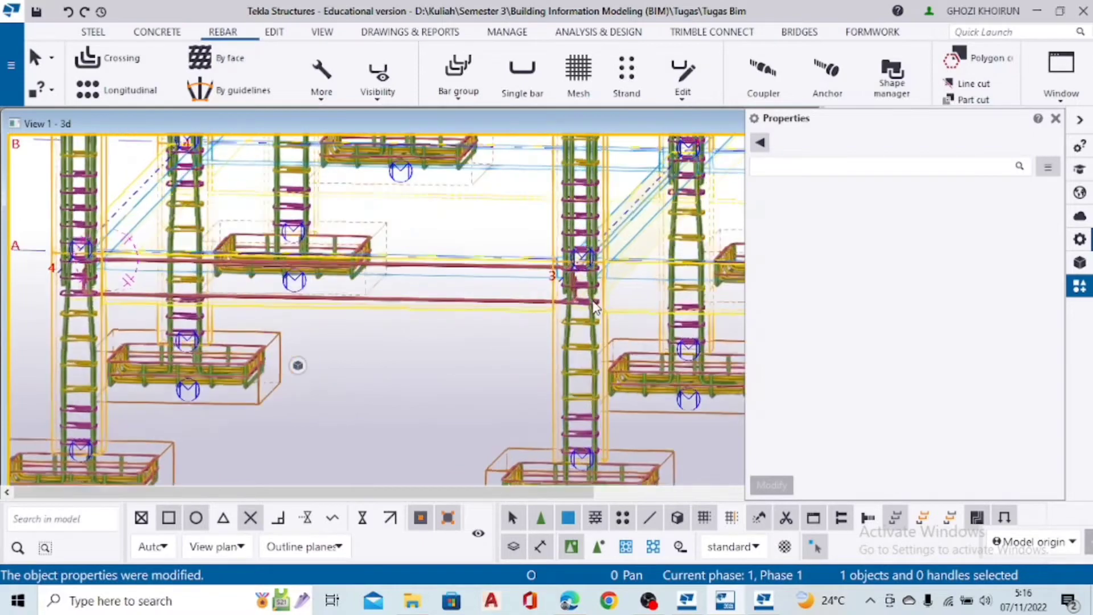
scroll(592, 308, "up", 6)
left_click(516, 165)
scroll(327, 271, "down", 4)
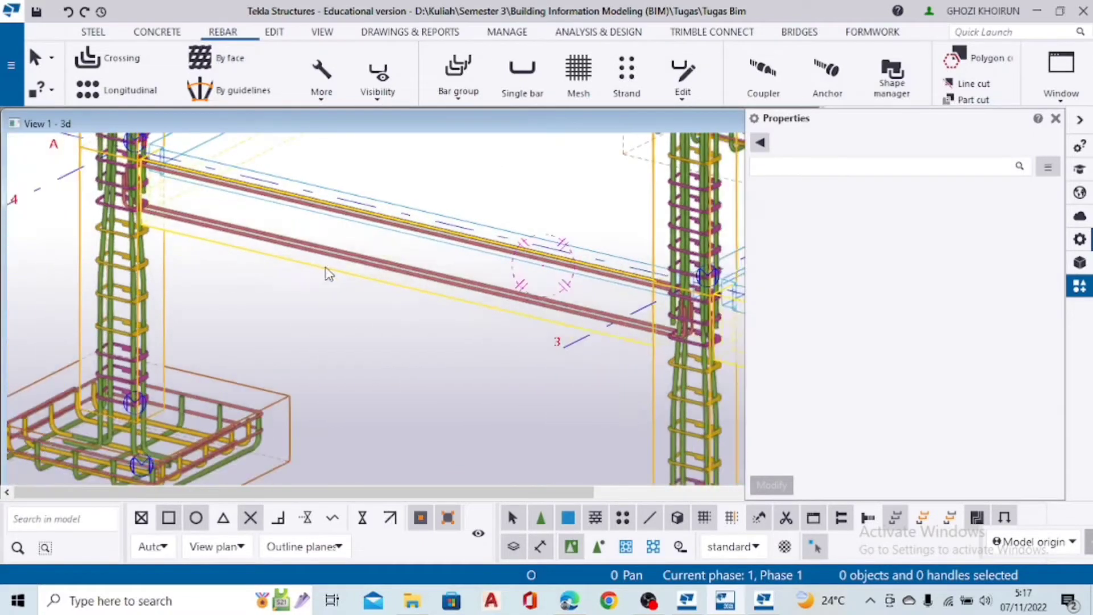
scroll(416, 332, "up", 6)
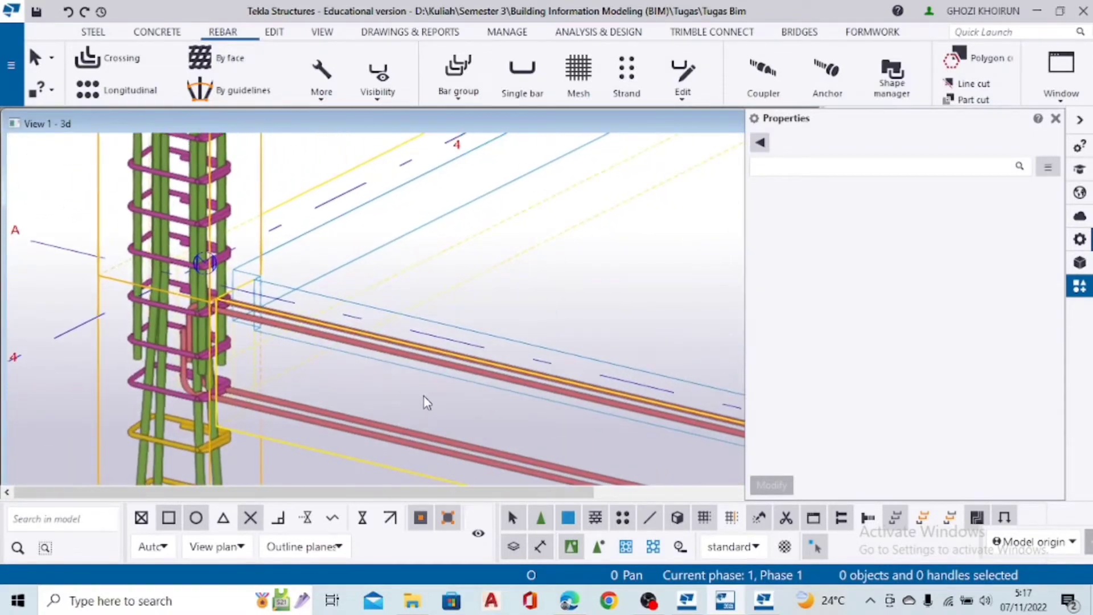
scroll(424, 397, "up", 1)
scroll(379, 327, "down", 1)
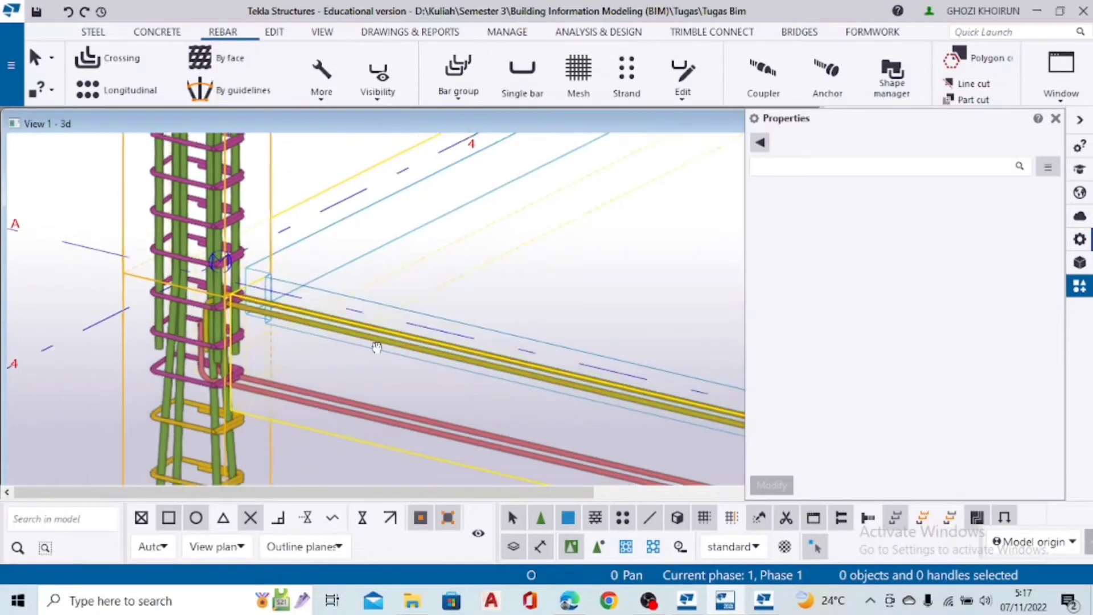
mouse_move(378, 346)
middle_mouse_down()
mouse_move(214, 288)
mouse_move(181, 291)
mouse_move(253, 332)
mouse_move(200, 196)
mouse_move(350, 335)
mouse_move(379, 316)
middle_mouse_up()
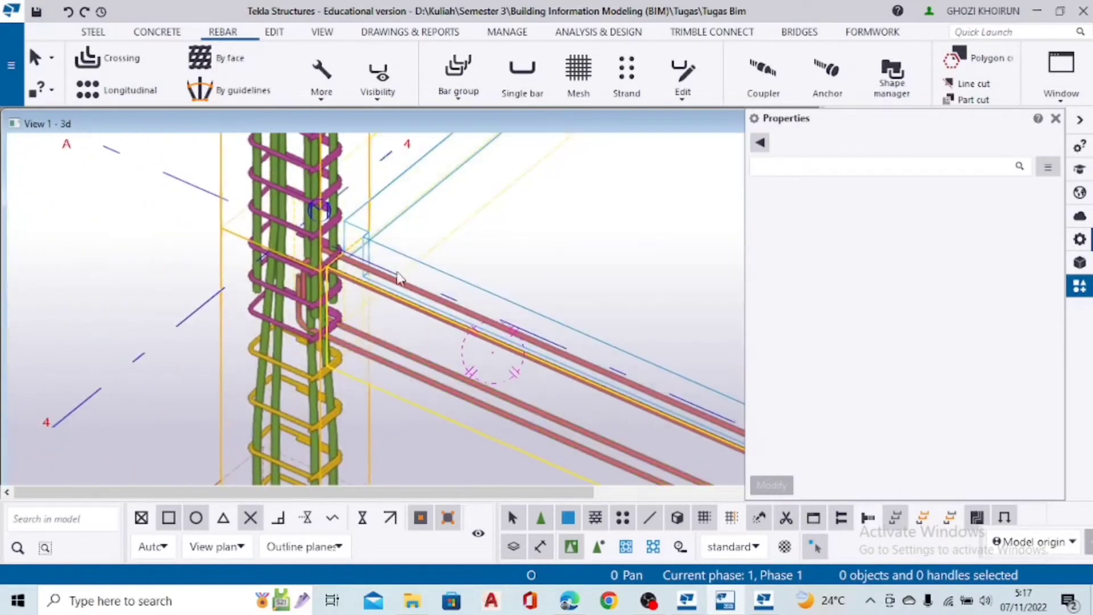
middle_click_drag(402, 274, 296, 309, "ctrl")
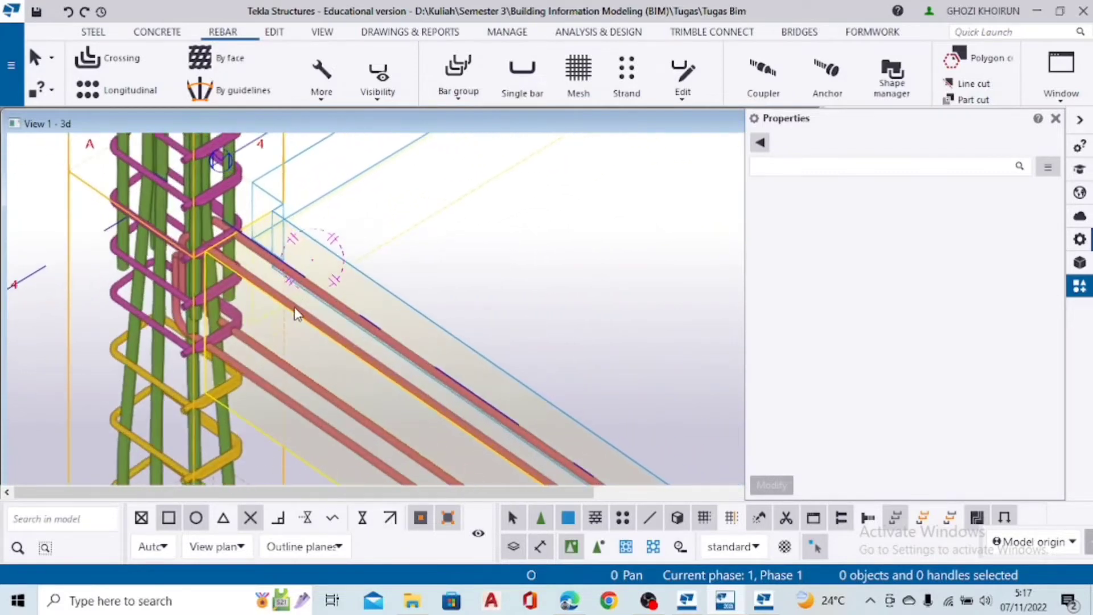
Place a point at any position, snapped to the top centre of the ground beam's end at the grid A-4 column
left_click(277, 34)
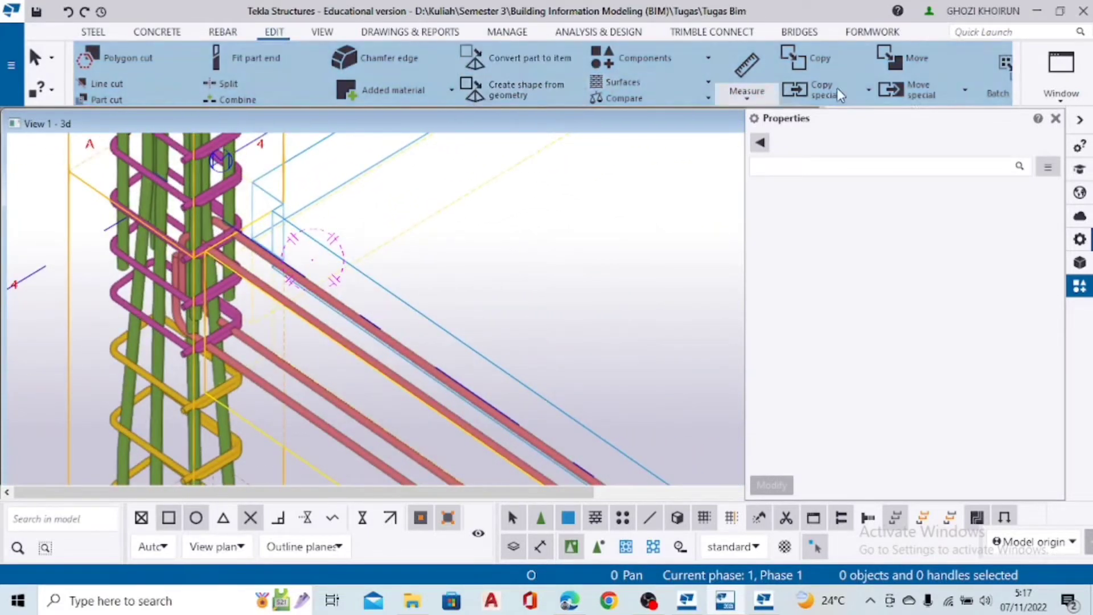
scroll(930, 74, "down", 2)
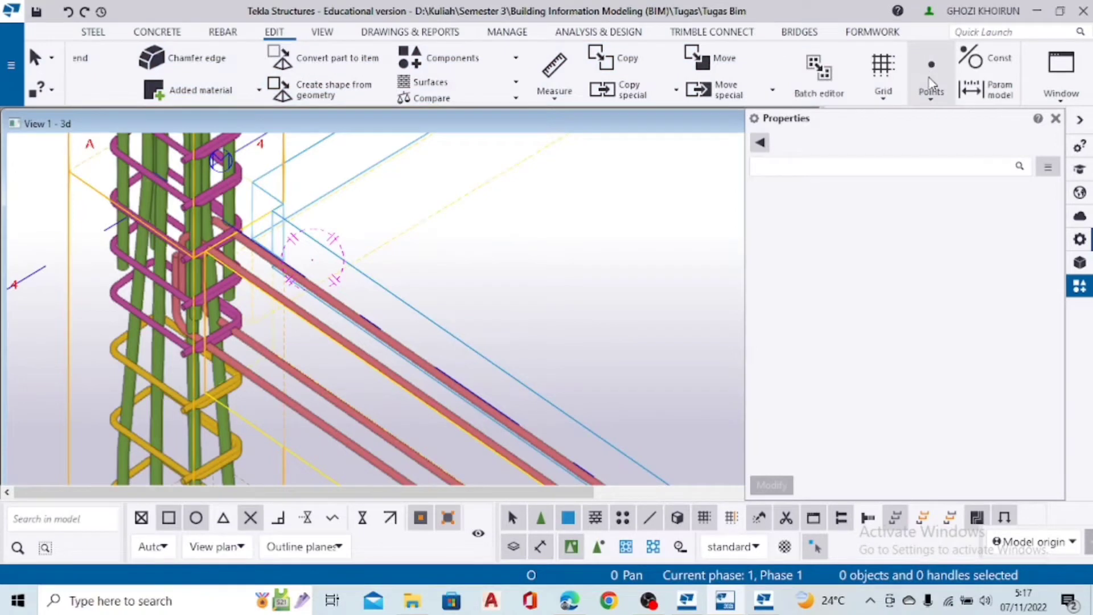
left_click(932, 88)
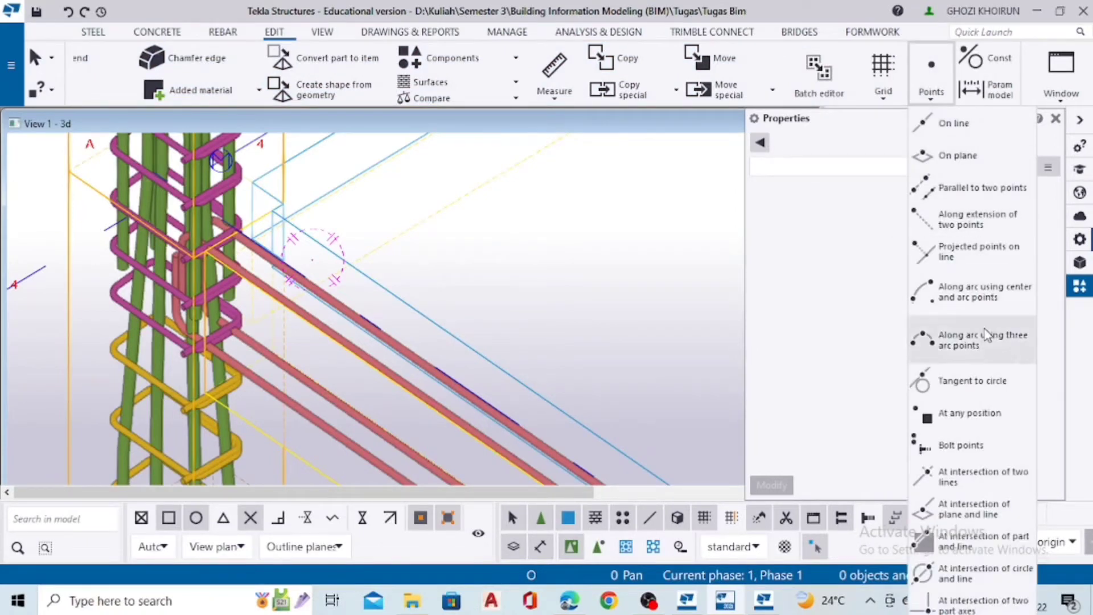
left_click(940, 418)
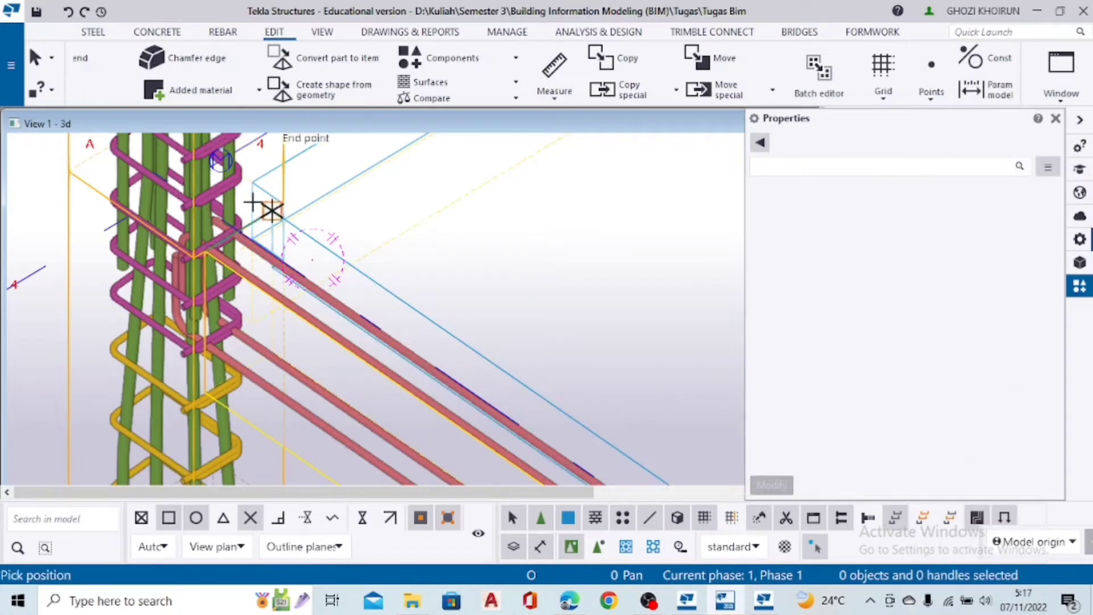
scroll(228, 241, "up", 3)
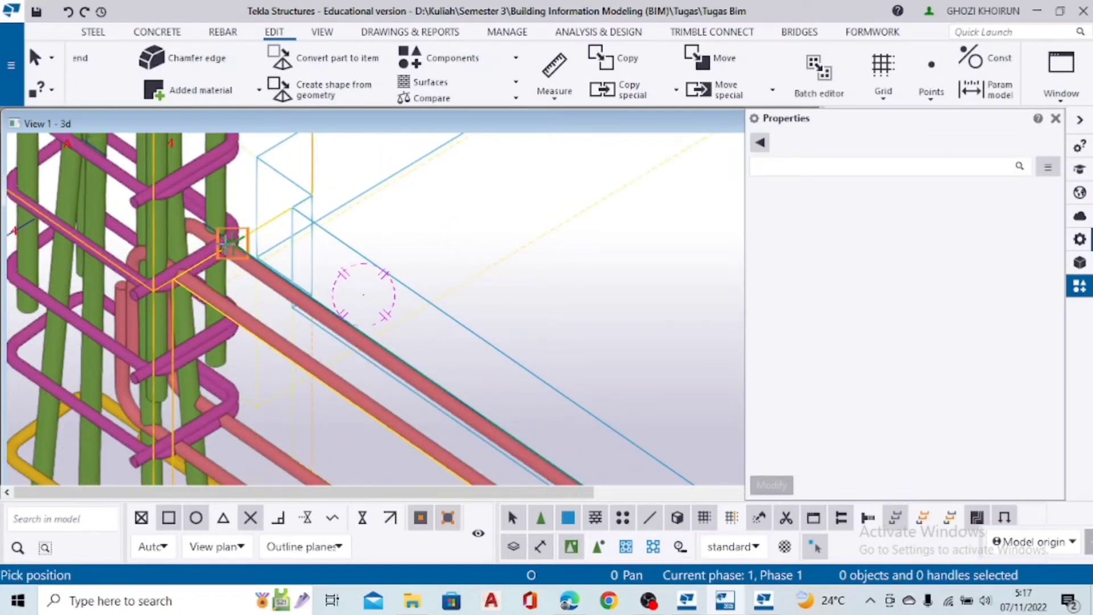
left_click(230, 244)
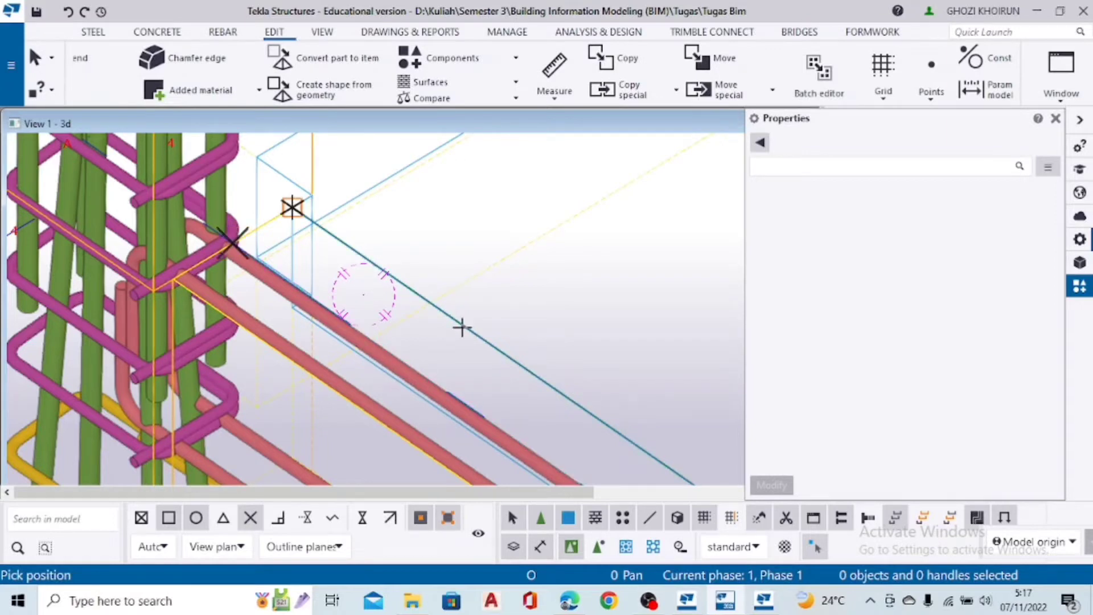
scroll(459, 324, "down", 5)
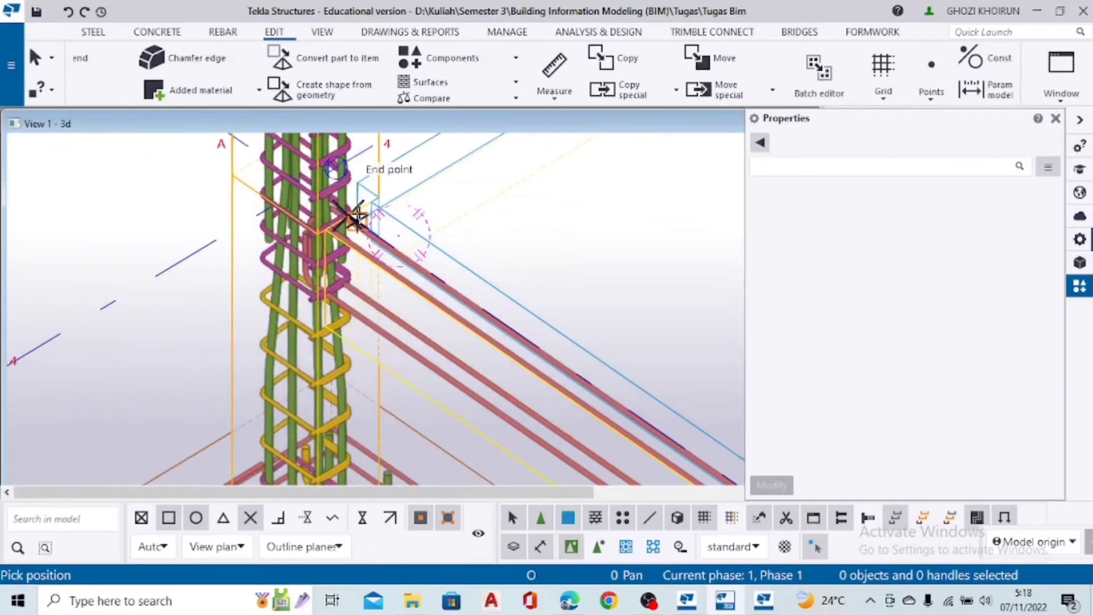
right_click(382, 209)
left_click(428, 227)
scroll(398, 222, "up", 5)
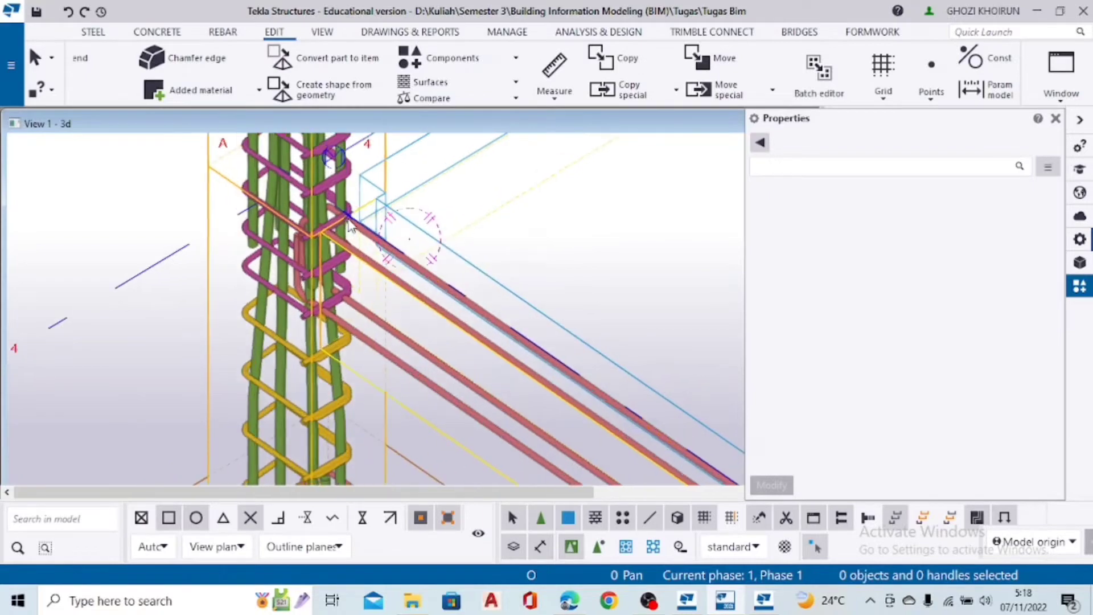
left_click(352, 217)
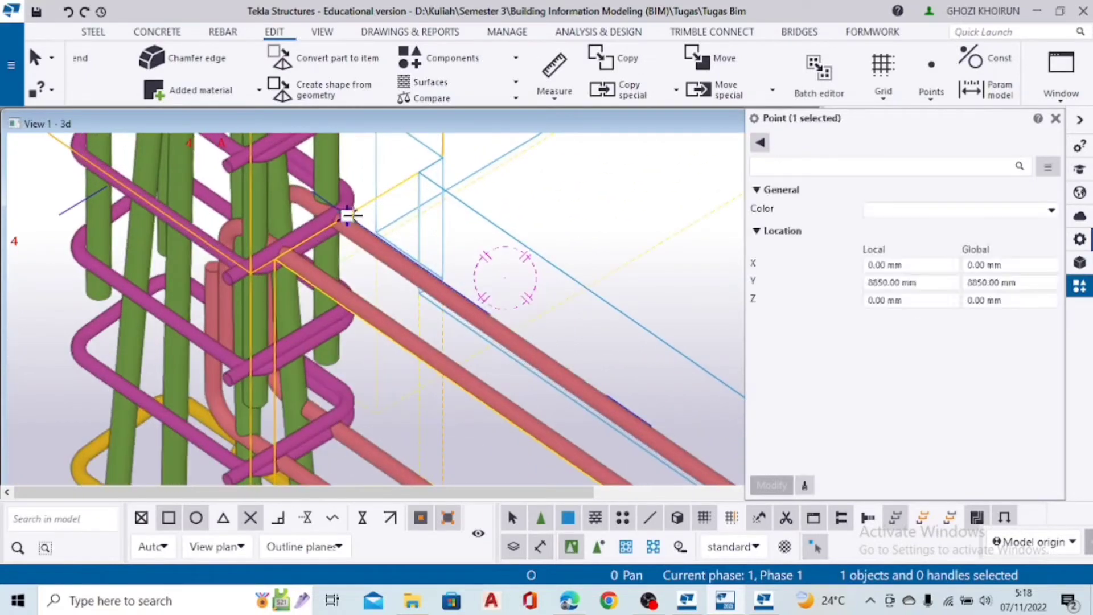
Inspect the bottom bar group and the concrete ground beam on grid A, checking the beam's length dimension
scroll(351, 217, "down", 4)
middle_click_drag(501, 299, 414, 343)
middle_click_drag(406, 296, 453, 280, "ctrl")
left_click(477, 279)
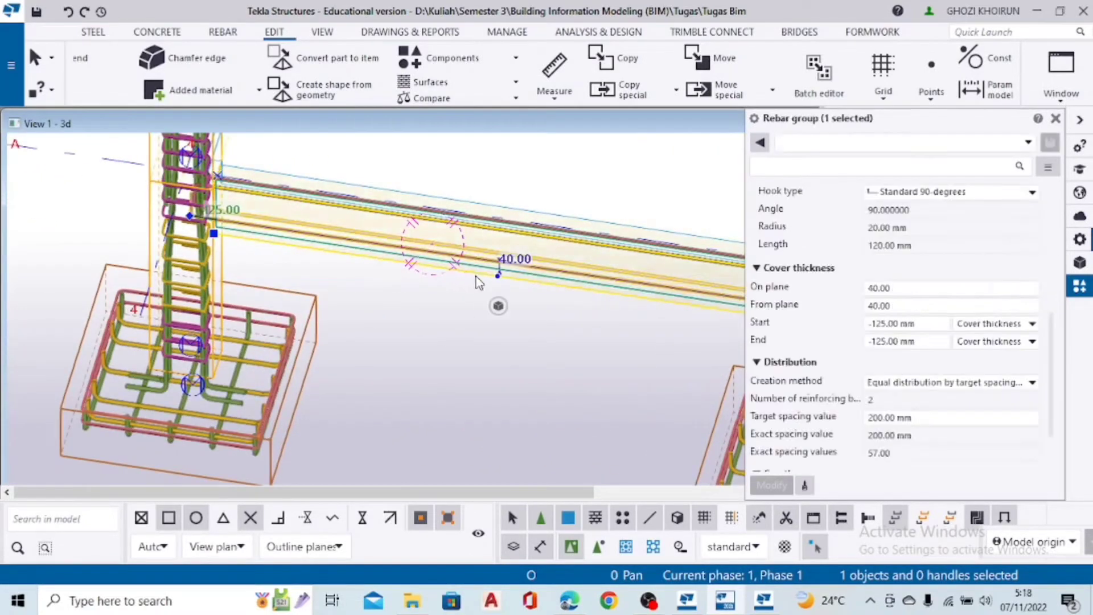
middle_click_drag(477, 326, 339, 348)
scroll(353, 351, "up", 3)
left_click(361, 359)
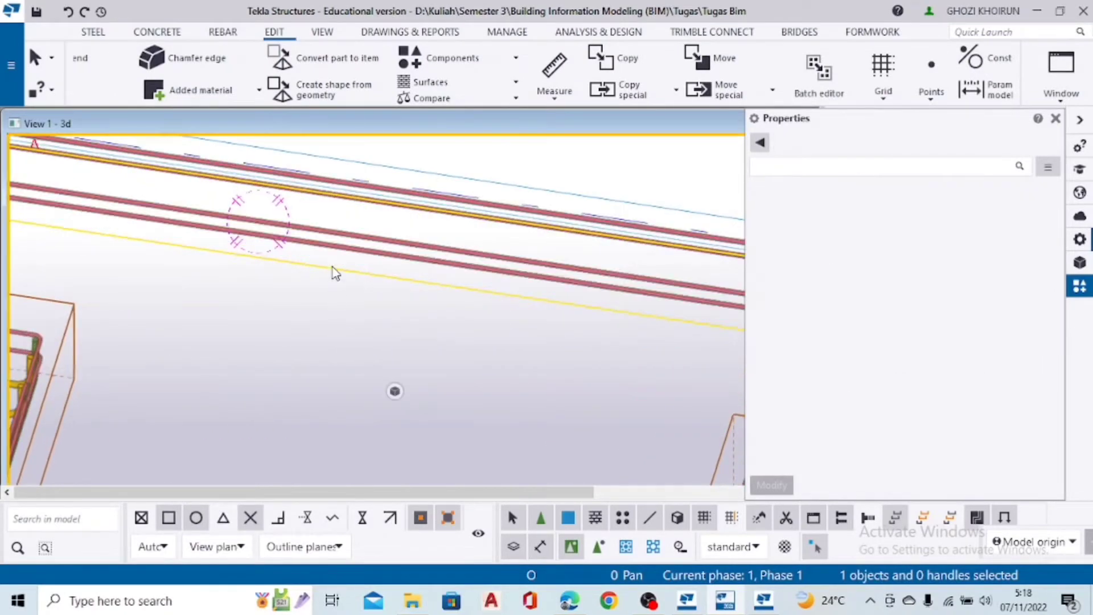
left_click(332, 269)
middle_click_drag(332, 269, 496, 363)
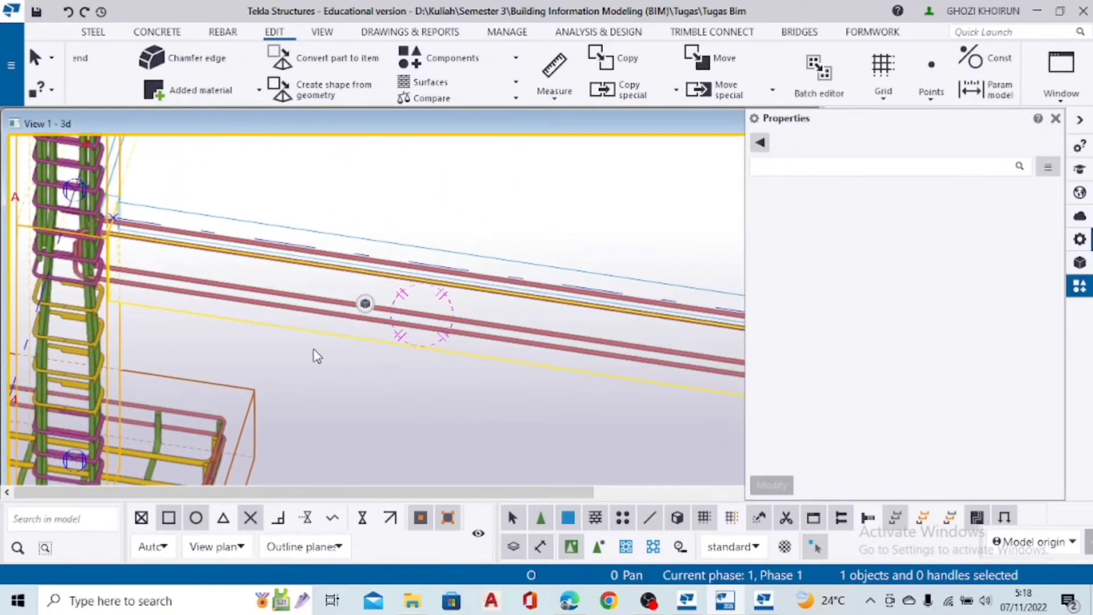
left_click(266, 324)
scroll(551, 379, "down", 1)
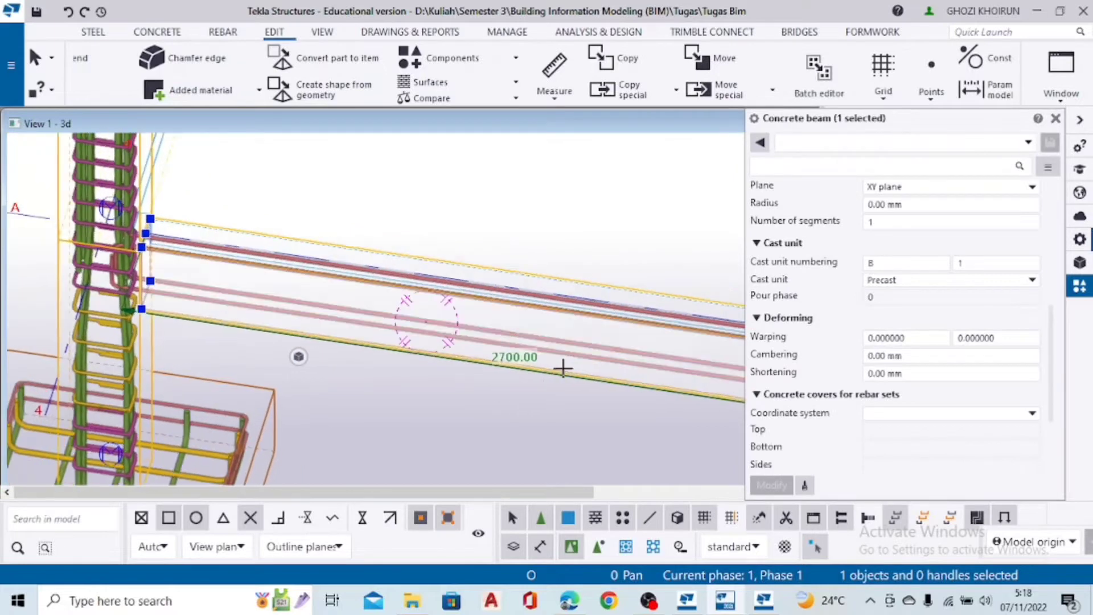
scroll(564, 367, "up", 2)
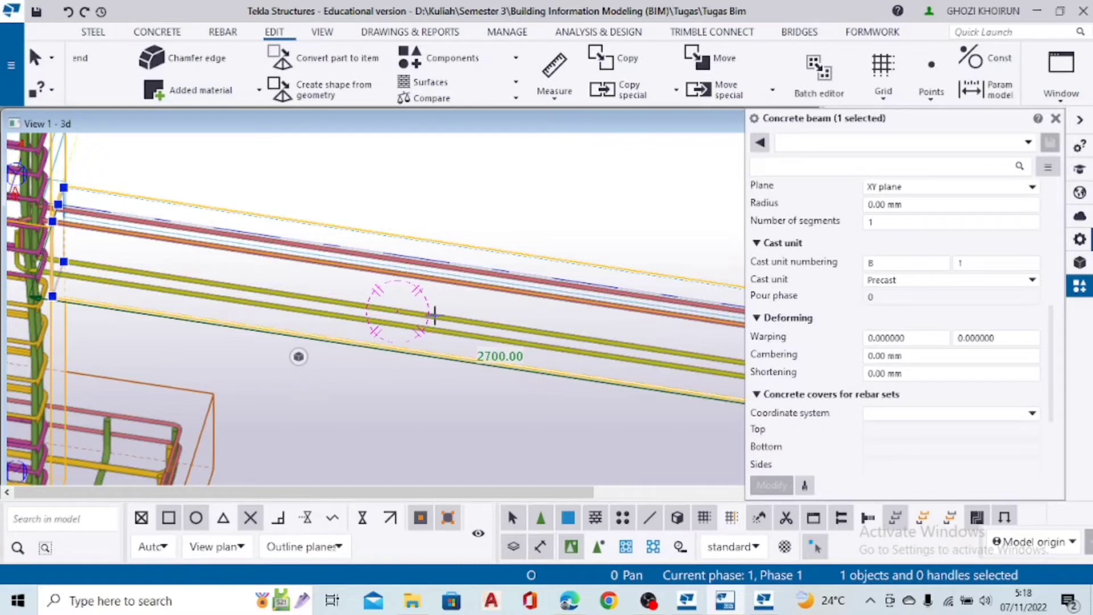
scroll(435, 316, "down", 2)
middle_click_drag(441, 319, 655, 416)
scroll(438, 342, "up", 5)
left_click(409, 313)
middle_click_drag(408, 314, 341, 330, "ctrl")
scroll(278, 265, "up", 3)
scroll(279, 268, "up", 2)
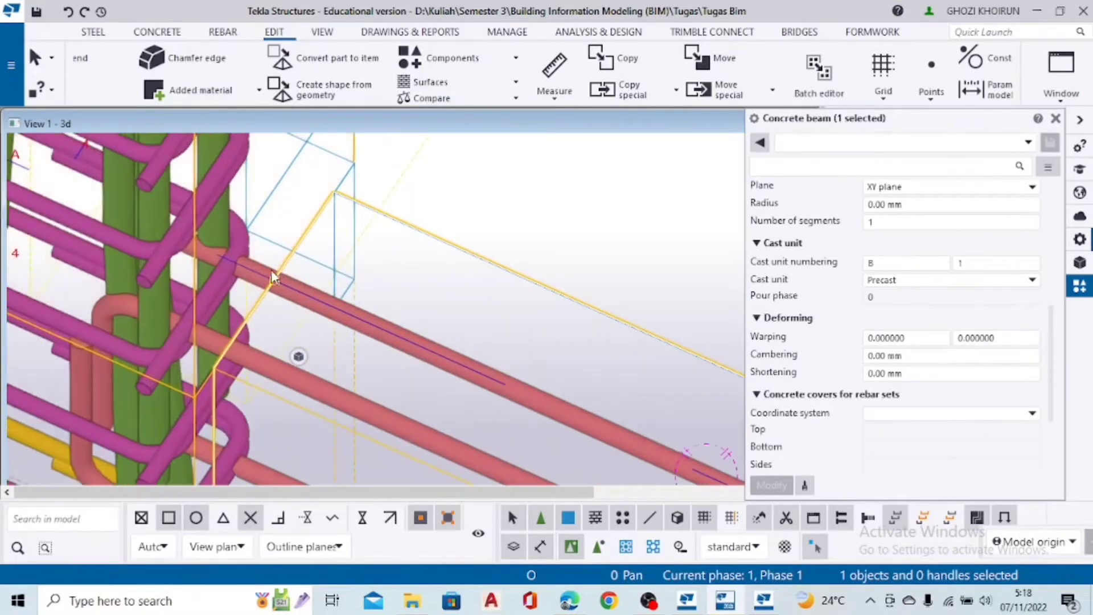
Start a linear copy of the point at the ground beam's grid A-4 end and reset its dX offset to 0
left_click(293, 302)
scroll(307, 279, "down", 3)
middle_click_drag(313, 265, 234, 193)
left_click(626, 88)
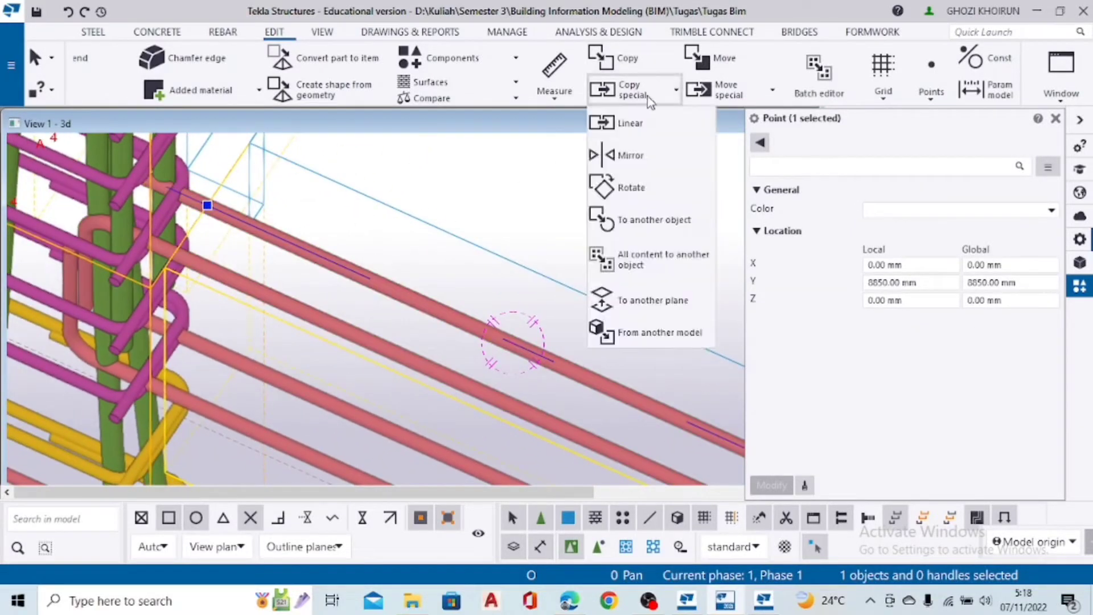
left_click(691, 120)
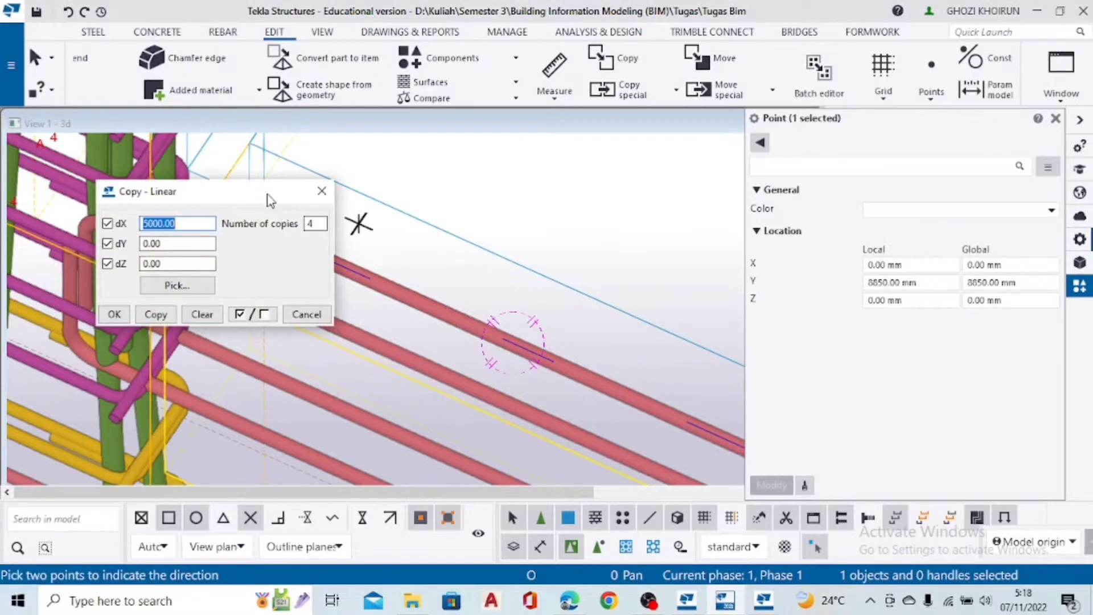
left_click_drag(270, 200, 966, 108)
scroll(344, 249, "down", 1)
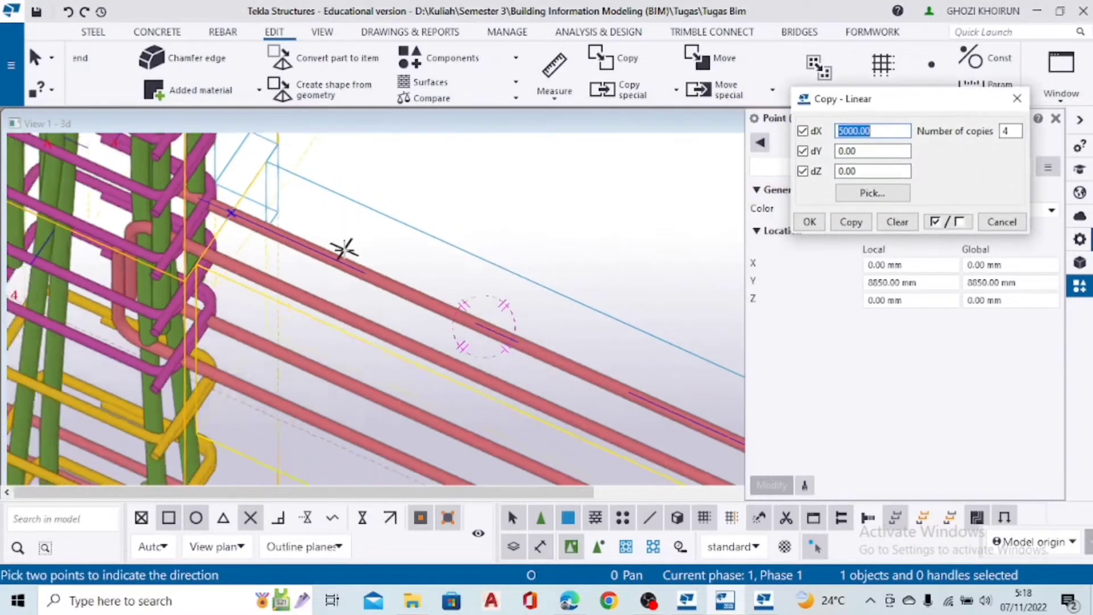
scroll(335, 245, "down", 3)
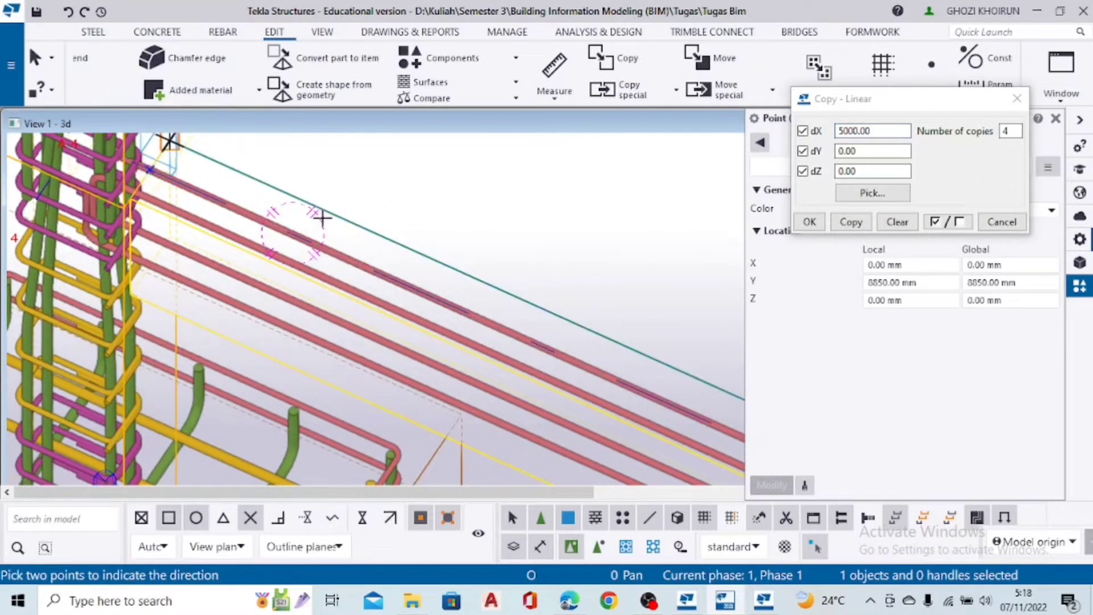
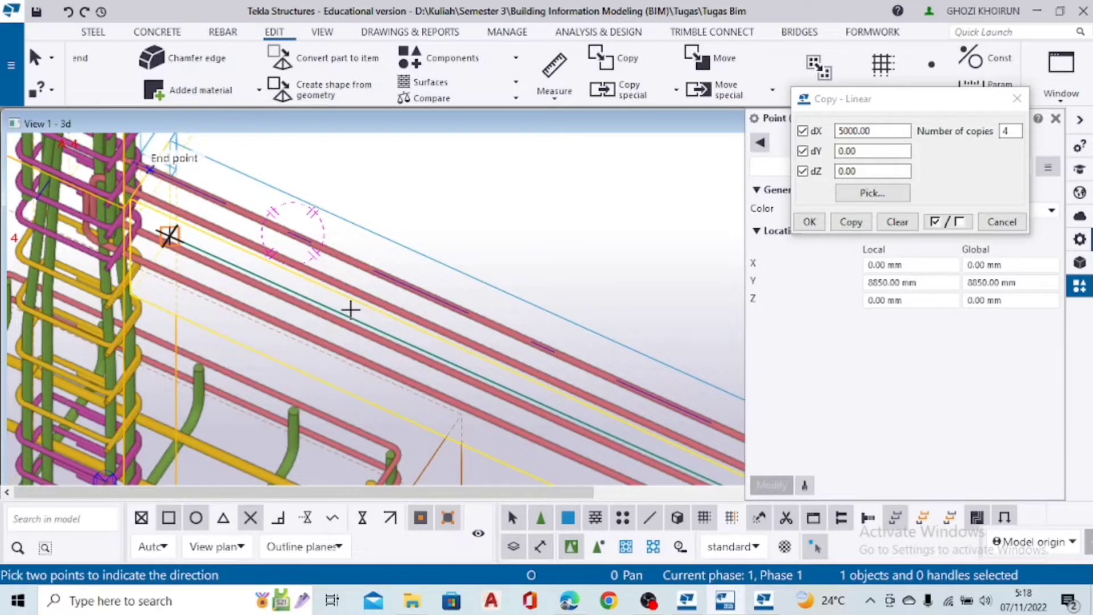
left_click(886, 152)
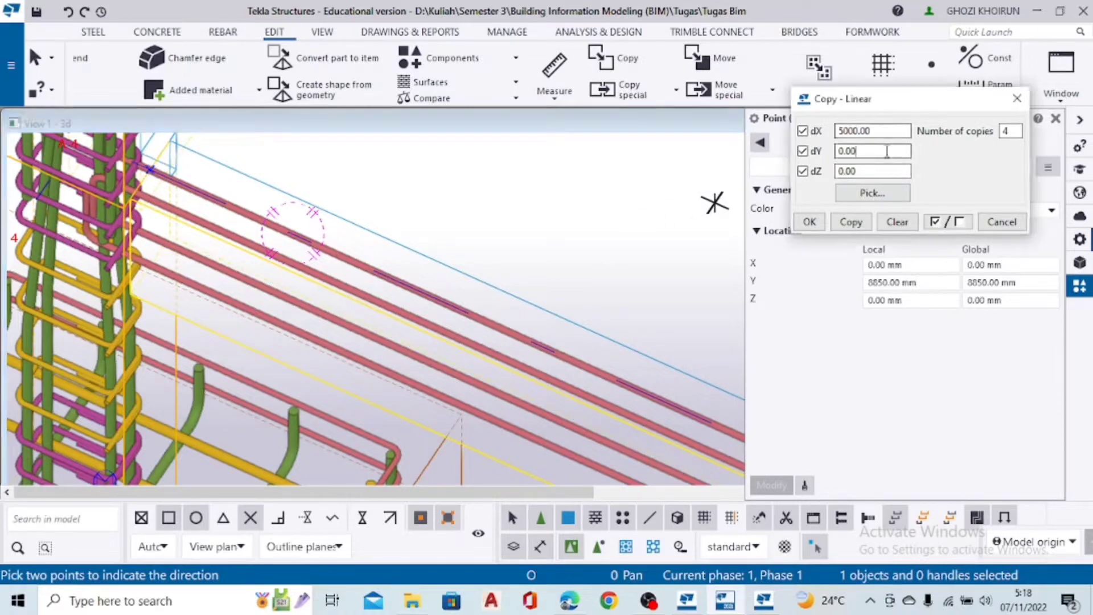
left_click_drag(879, 133, 827, 135)
key("BackSpace")
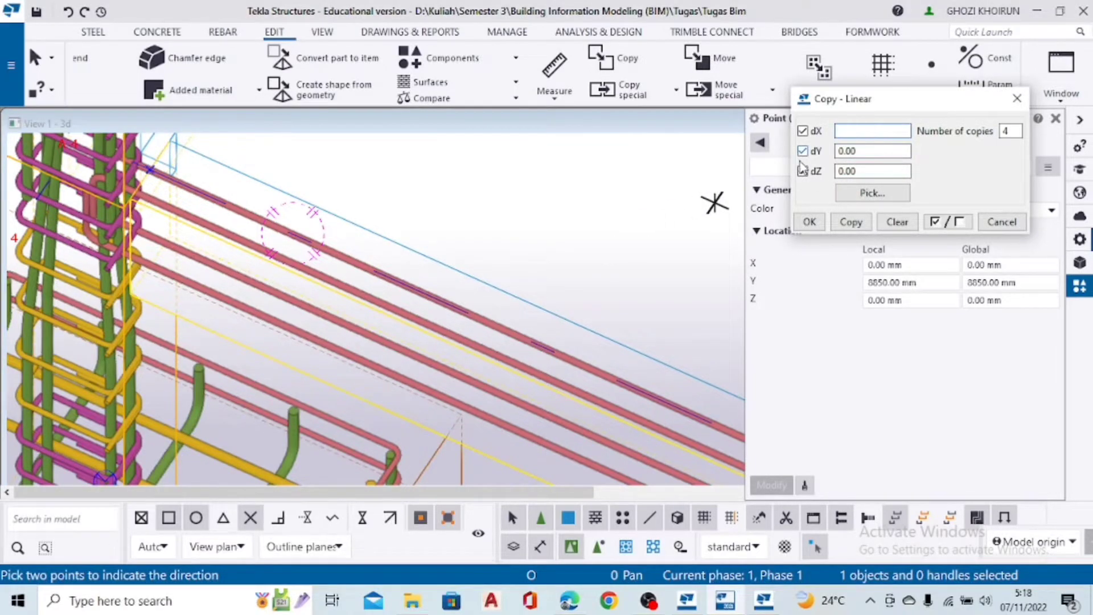
Copy the grid A-4 end point once along the ground beam with a dY offset of -675 mm
scroll(578, 249, "down", 5)
scroll(464, 256, "down", 2)
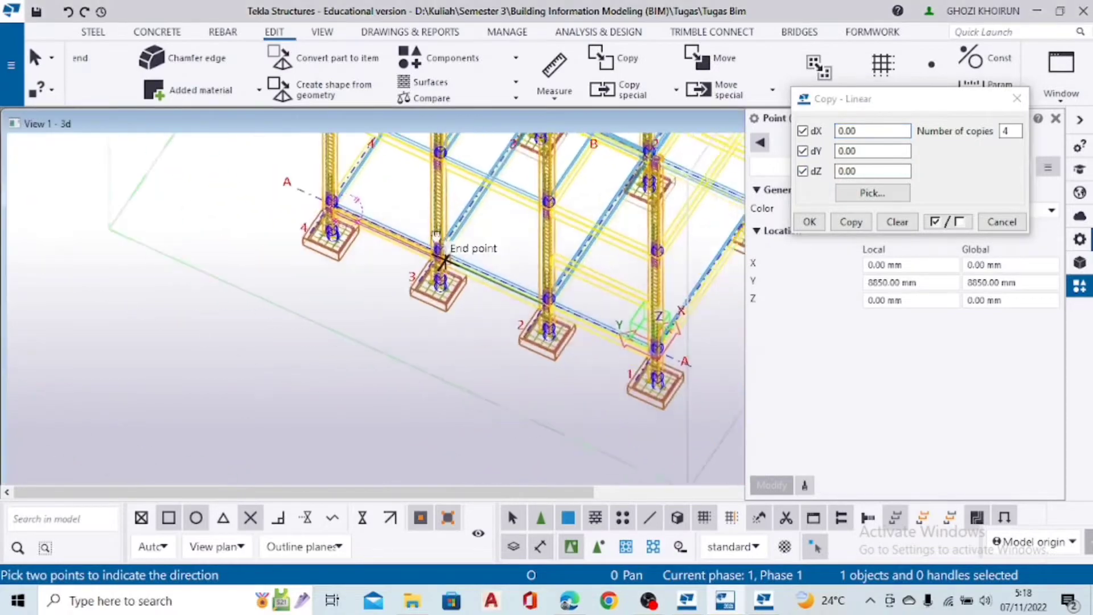
scroll(501, 245, "up", 8)
scroll(540, 246, "up", 3)
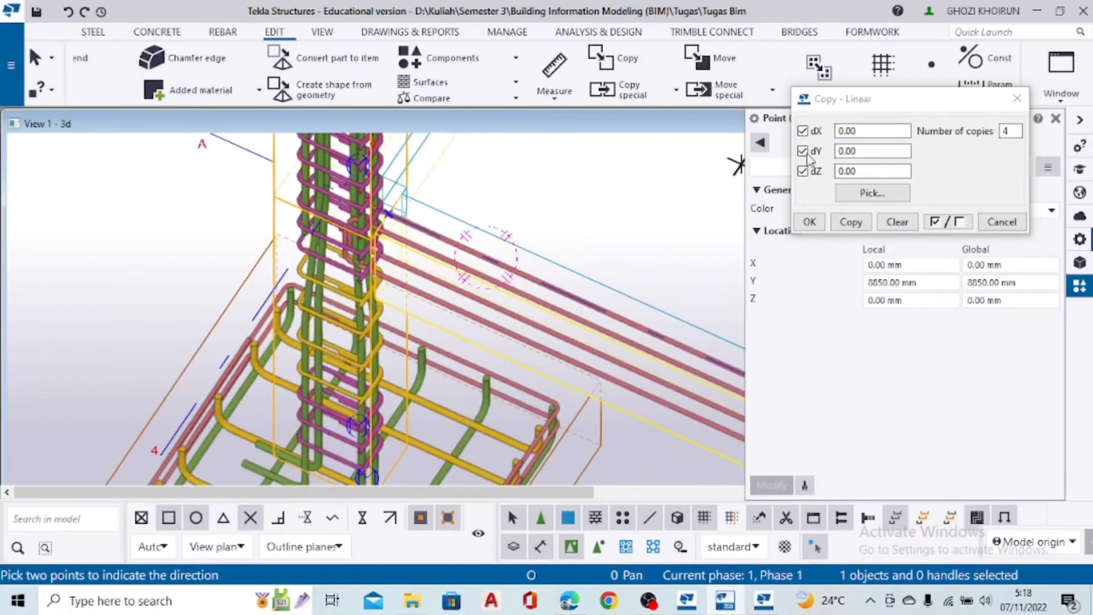
left_click_drag(909, 151, 837, 151)
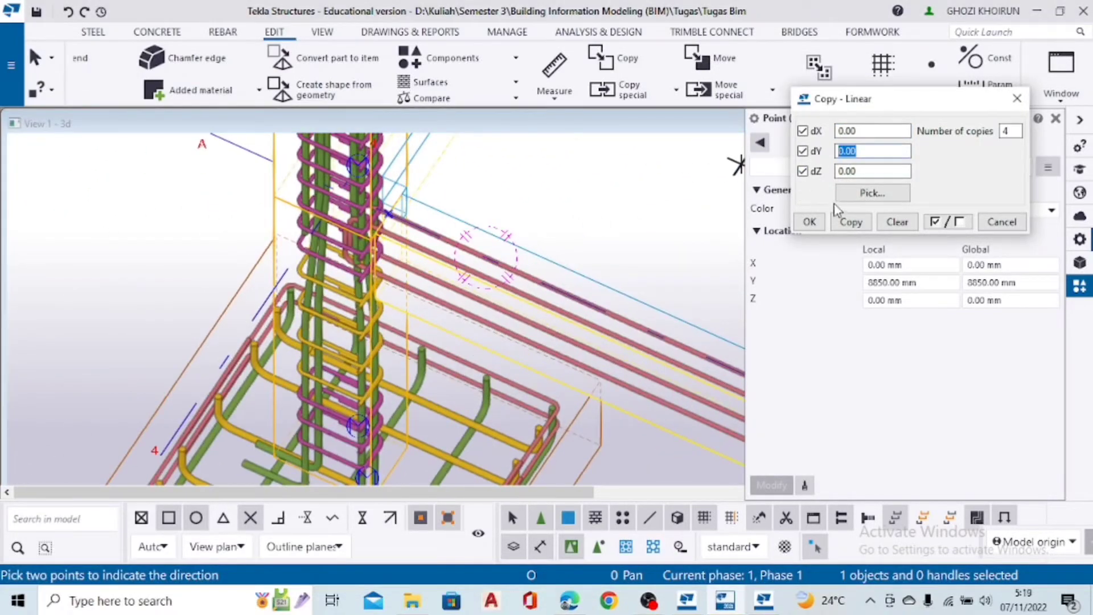
type("-675")
double_click(1006, 131)
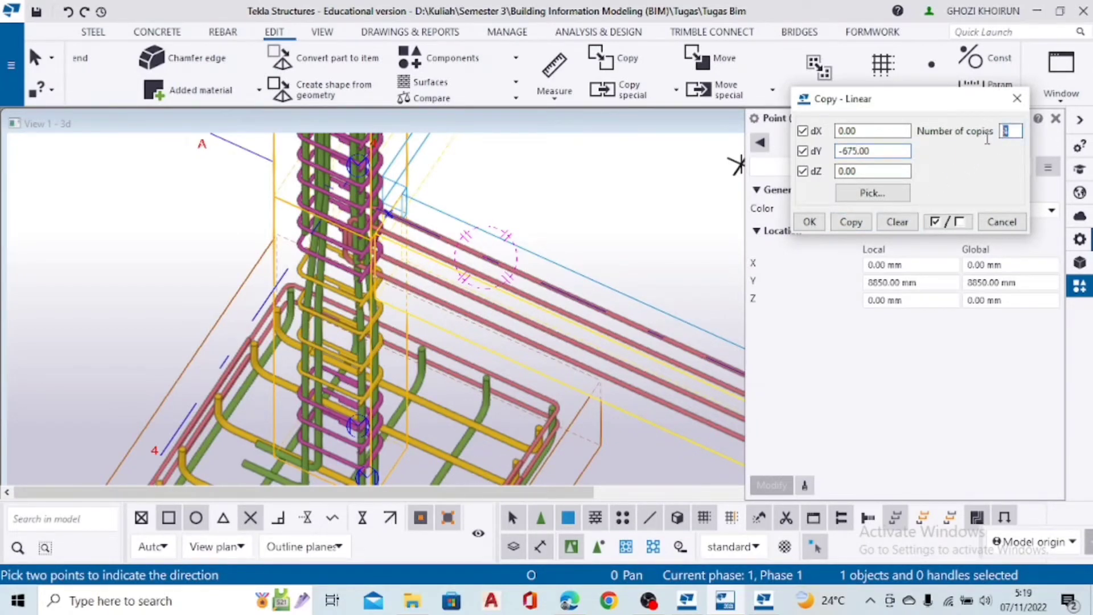
left_click(850, 221)
Copy the new point near the grid A-4 column once along the ground beam with a dY offset of -1350 mm
scroll(494, 250, "down", 2)
scroll(494, 251, "up", 2)
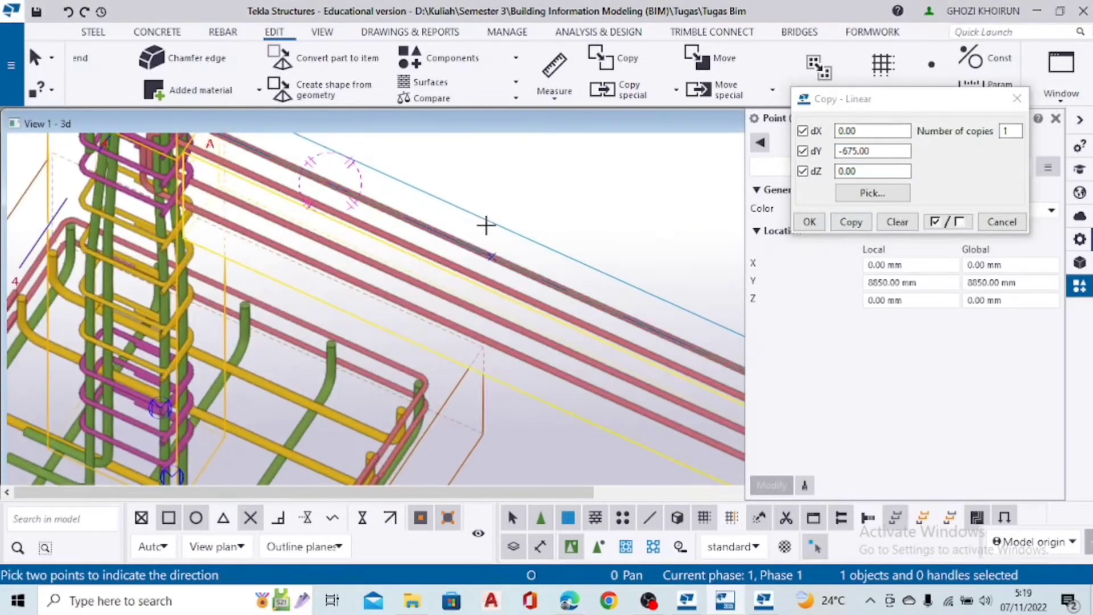
left_click_drag(447, 186, 554, 317)
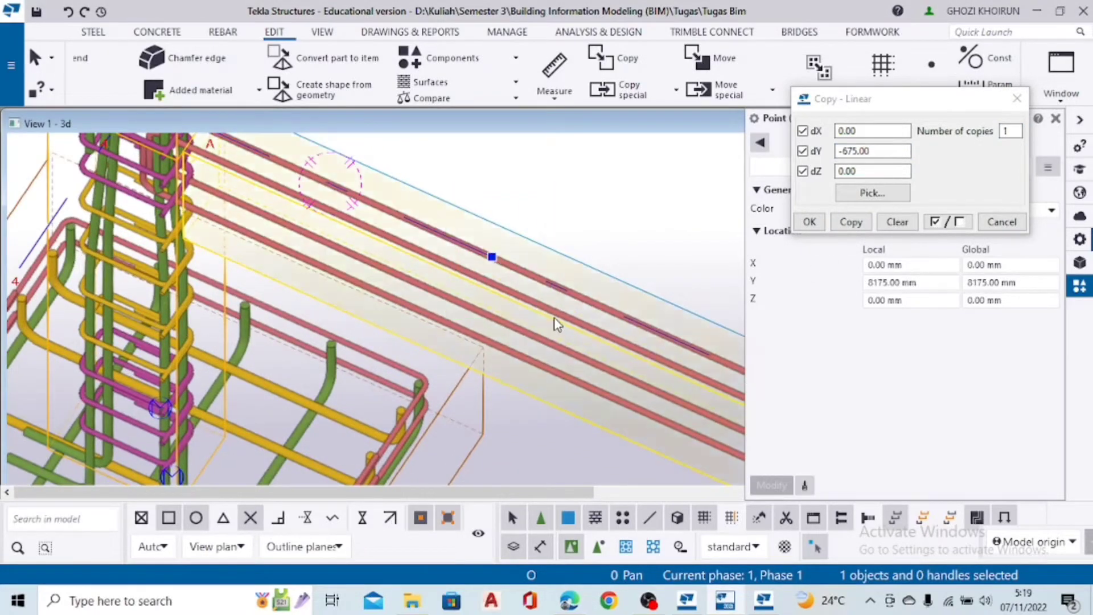
scroll(554, 316, "down", 2)
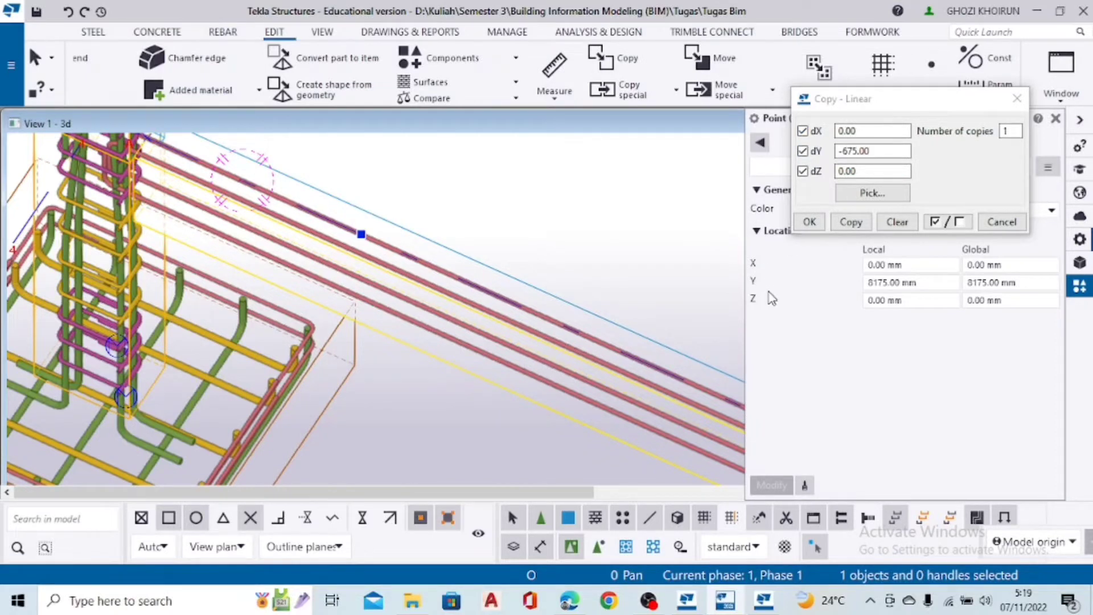
middle_click_drag(599, 295, 473, 285)
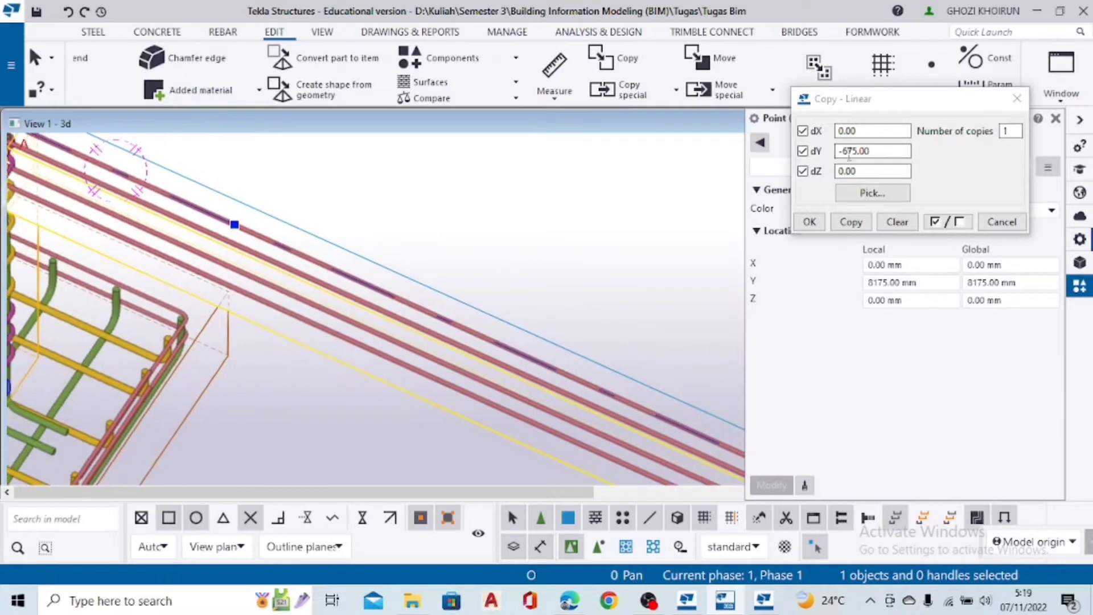
left_click_drag(871, 152, 847, 159)
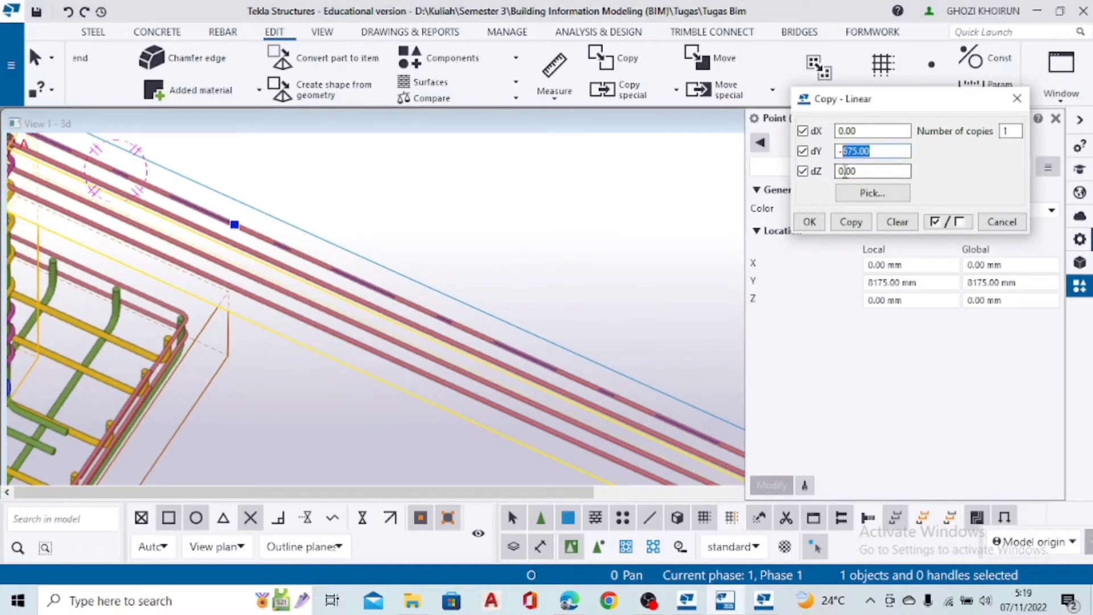
type("1350")
left_click(858, 228)
Copy the point nearer the grid A-3 column once with a dY offset of -675 mm to the ground beam's end
scroll(619, 318, "down", 4)
middle_click_drag(620, 317, 581, 289)
scroll(582, 290, "up", 2)
left_click(609, 325)
middle_click_drag(609, 325, 510, 299)
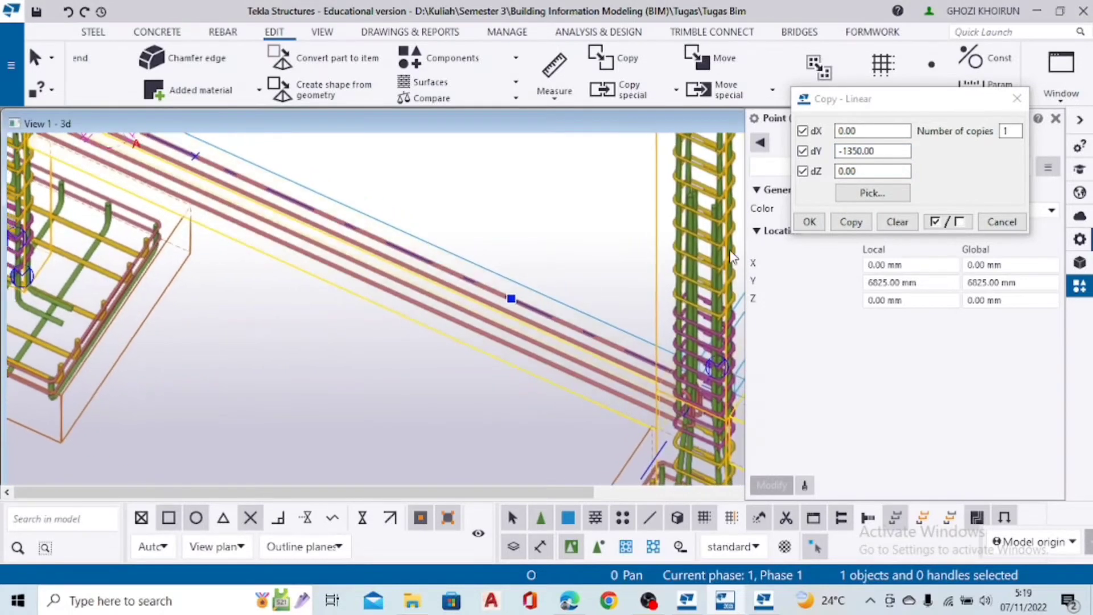
left_click_drag(872, 150, 843, 150)
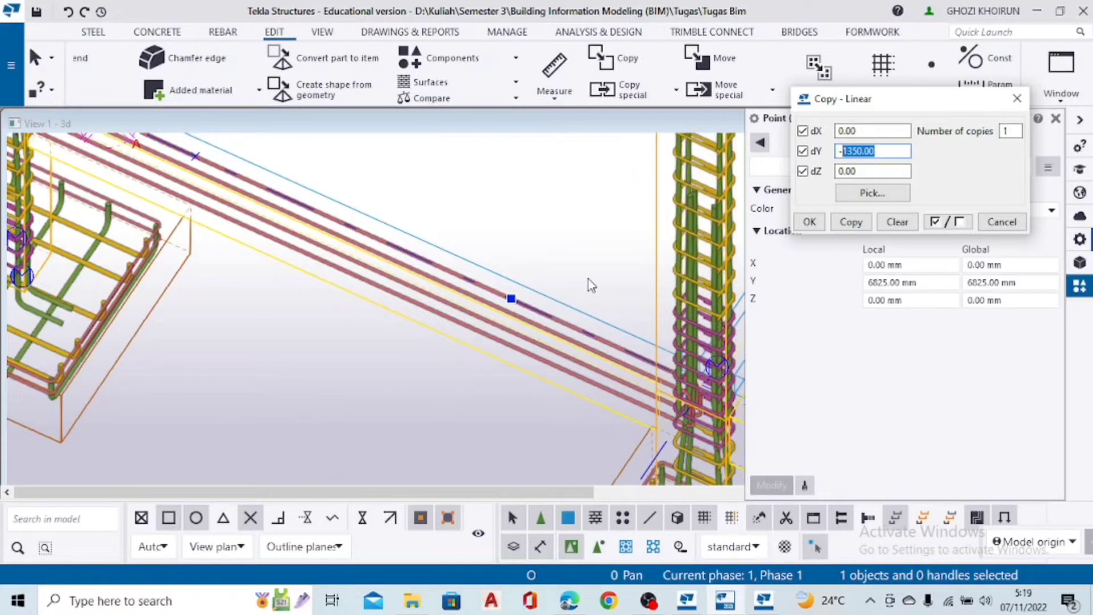
type("675")
left_click(851, 222)
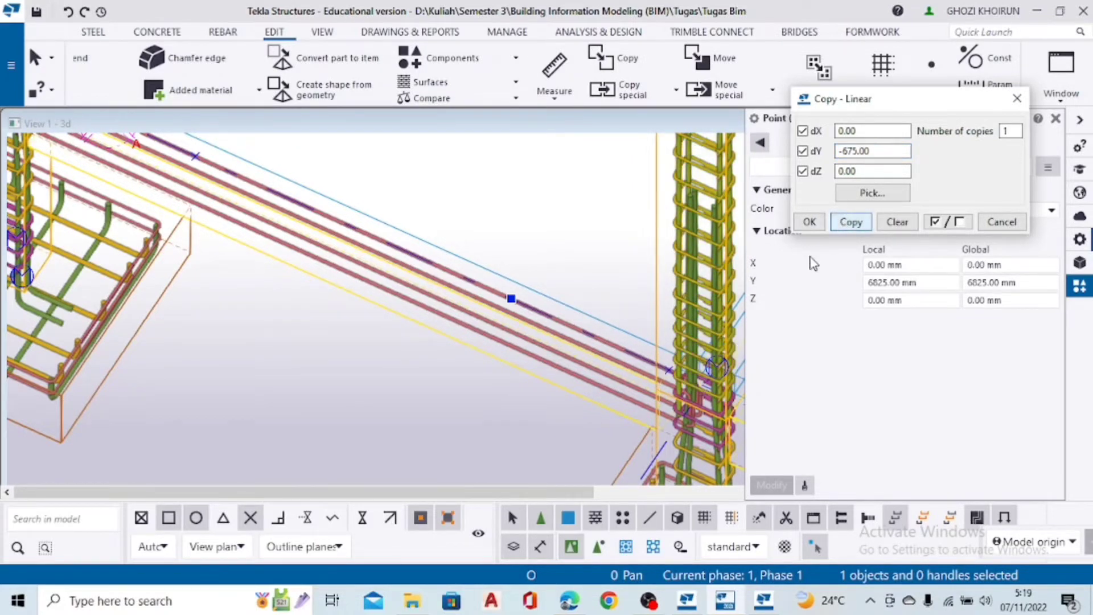
Select the copied point 675 mm from the ground beam's grid A-4 end
middle_click_drag(680, 348, 383, 196, "ctrl")
left_click_drag(363, 175, 505, 311)
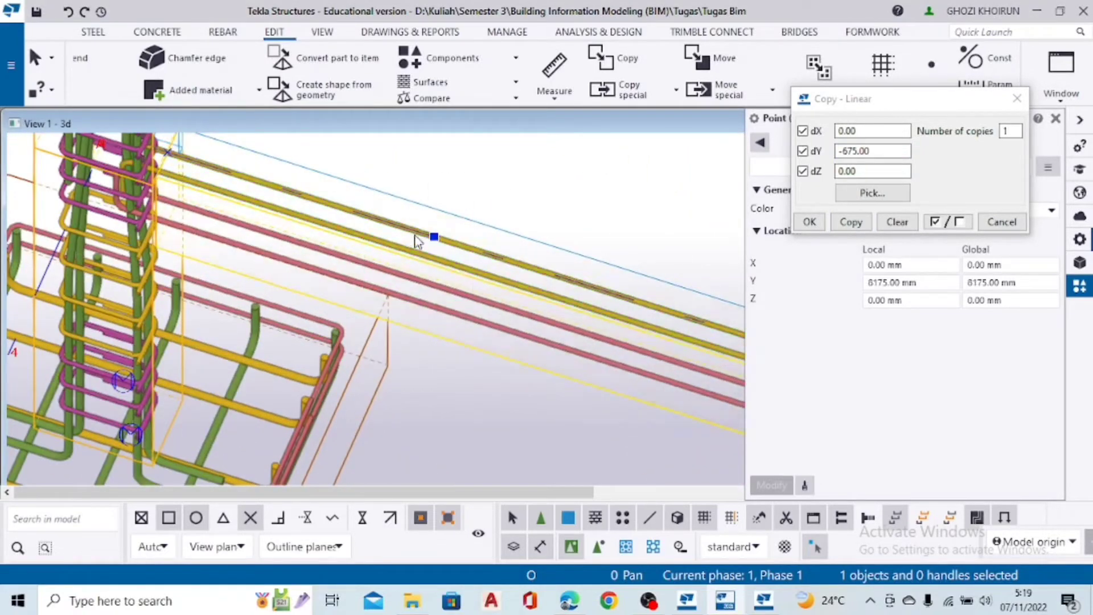
Select the construction point on the beam's upper bar nearer the grid 4 column
scroll(458, 225, "up", 3)
scroll(520, 273, "up", 2)
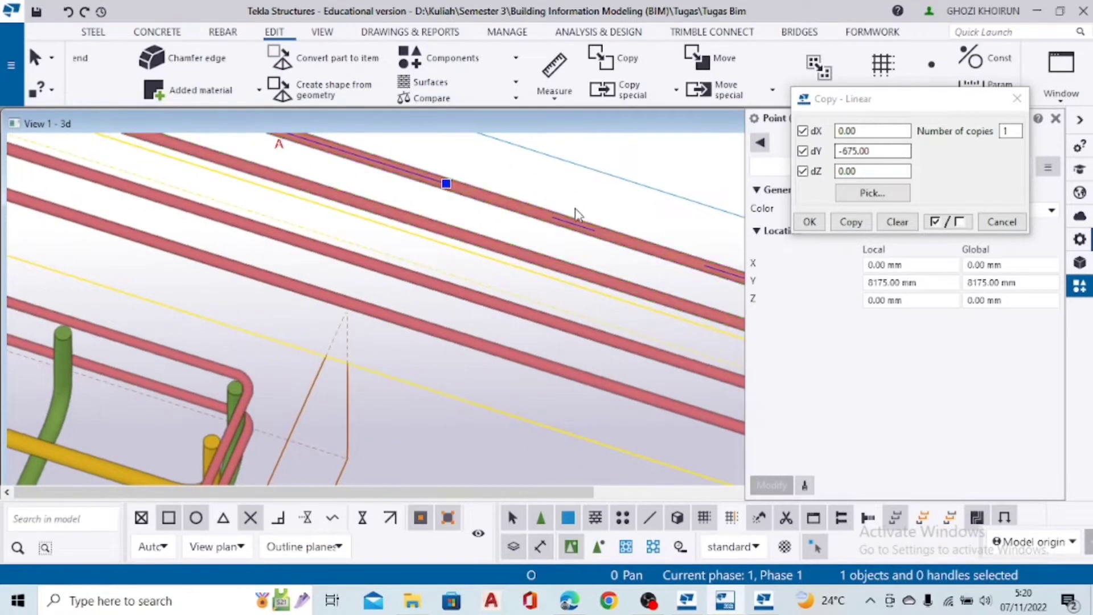
left_click(626, 69)
key("Escape")
middle_click_drag(455, 194, 517, 285)
left_click_drag(463, 194, 567, 400)
scroll(564, 362, "down", 2)
middle_click_drag(560, 358, 482, 314)
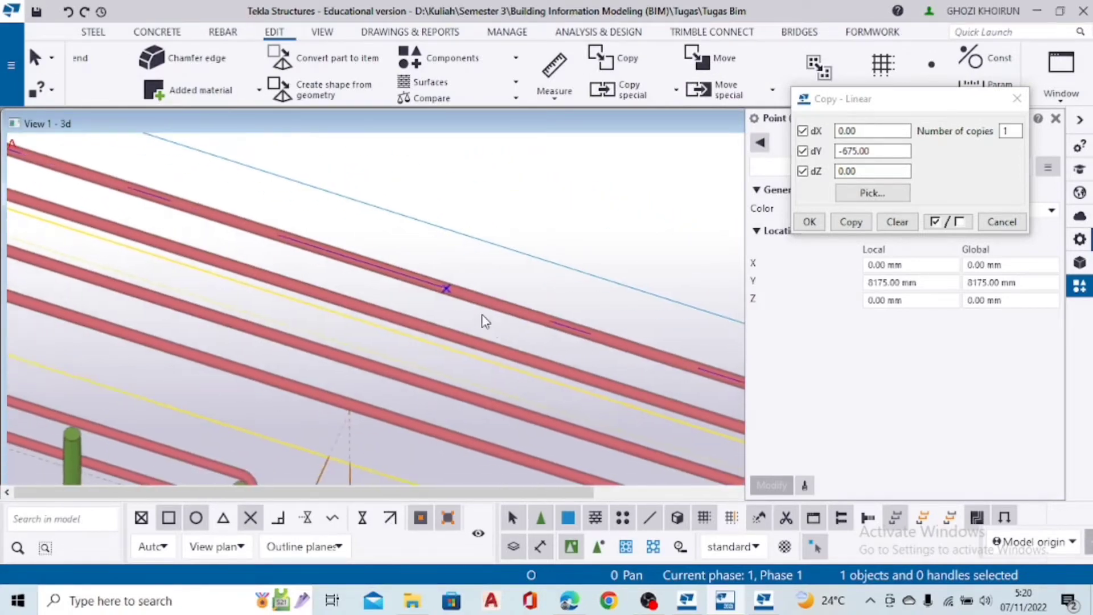
scroll(484, 321, "up", 2)
left_click(429, 280)
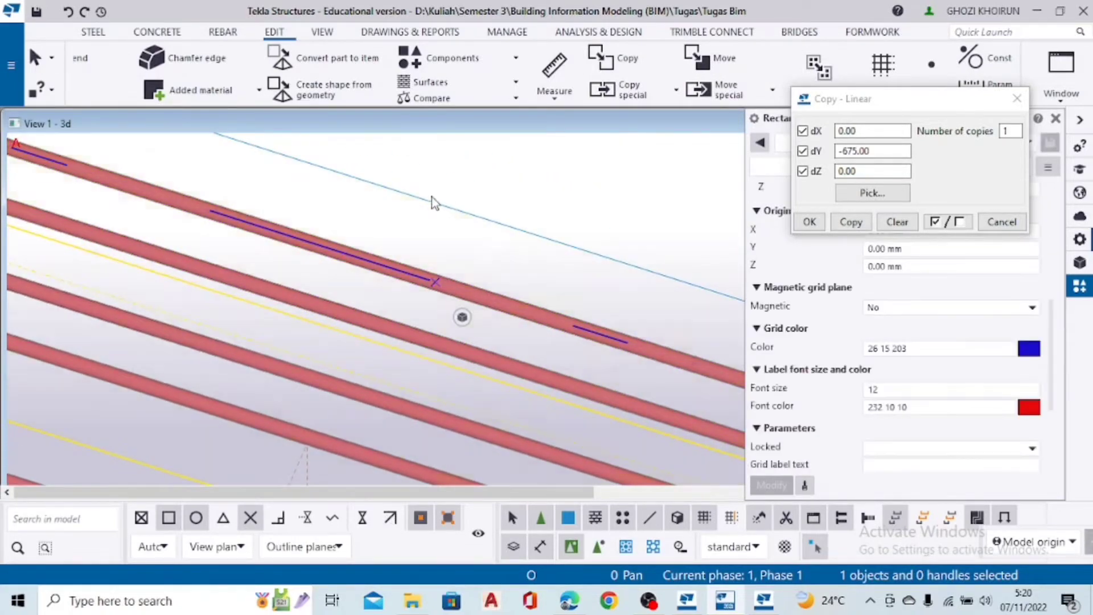
left_click(435, 282)
scroll(481, 352, "down", 3)
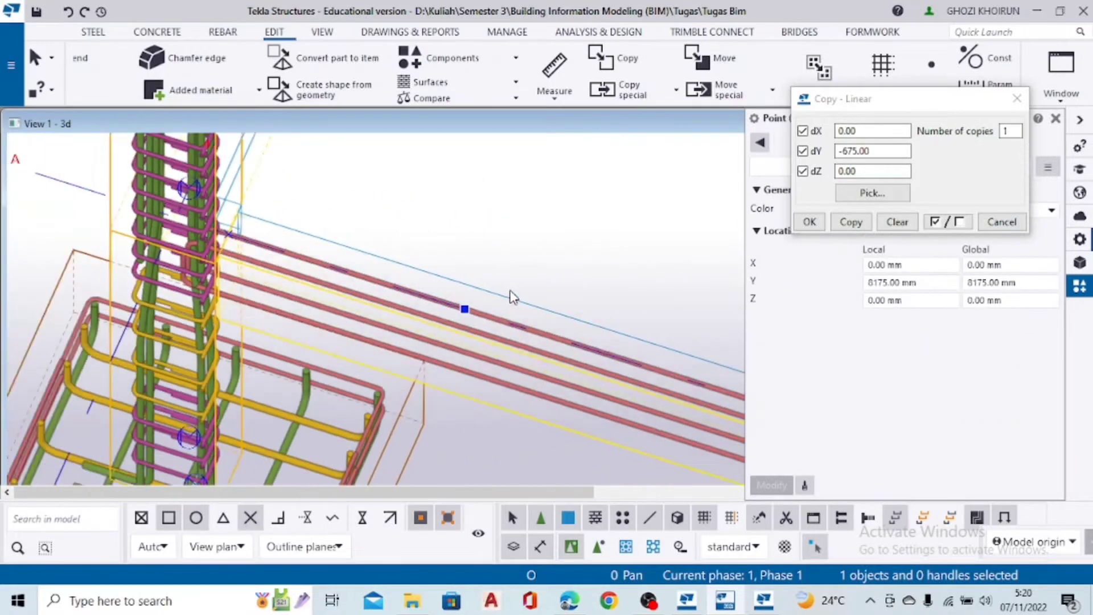
Examine the general and position properties of the concrete beam between the grid 4 and grid 3 columns
left_click(487, 404)
middle_click_drag(487, 404, 404, 313)
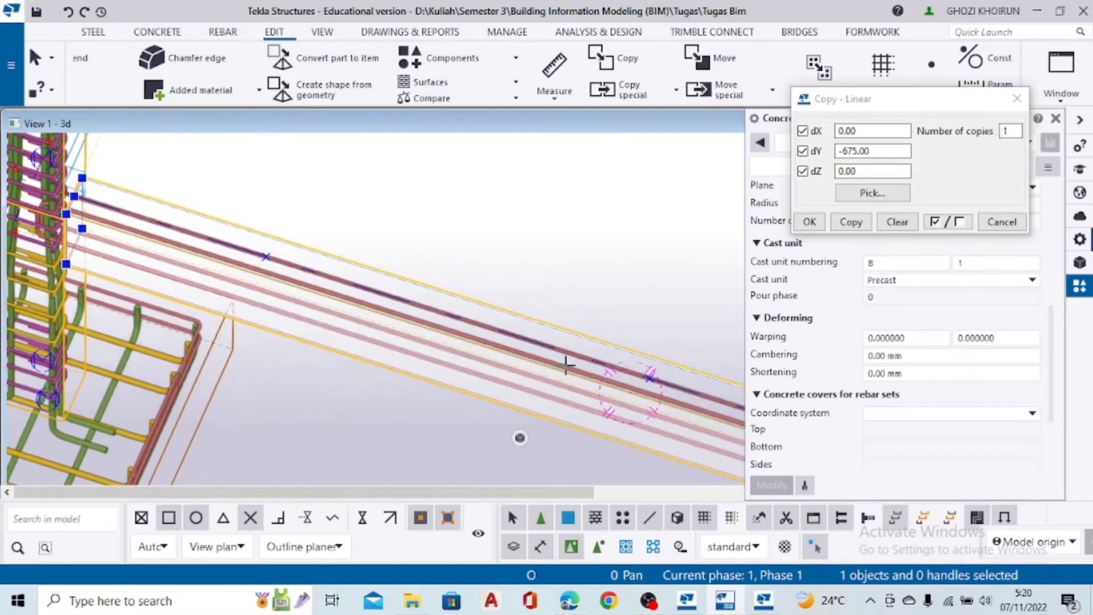
scroll(816, 317, "up", 6)
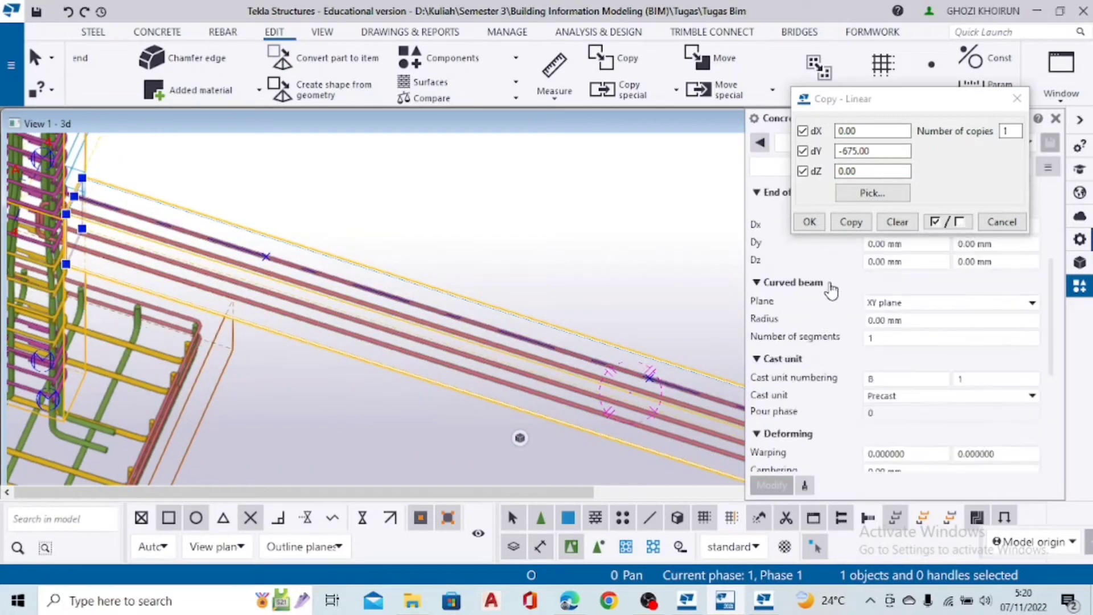
left_click_drag(956, 96, 936, 144)
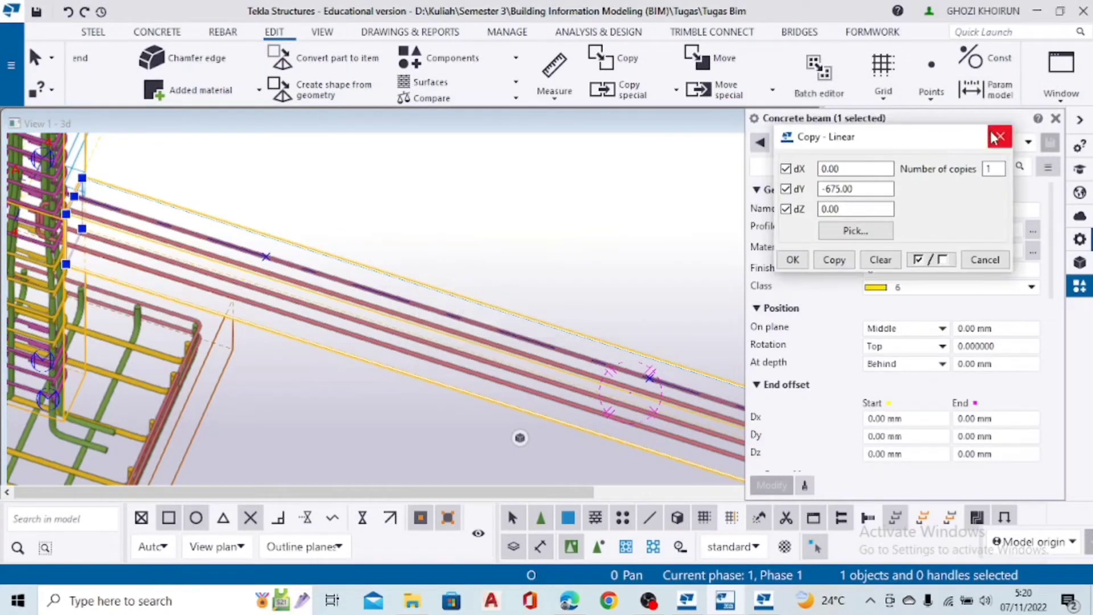
Copy the upper construction point nearer the grid 4 column once with dY 0 and dZ -300 mm
scroll(334, 280, "up", 3)
scroll(342, 268, "down", 2)
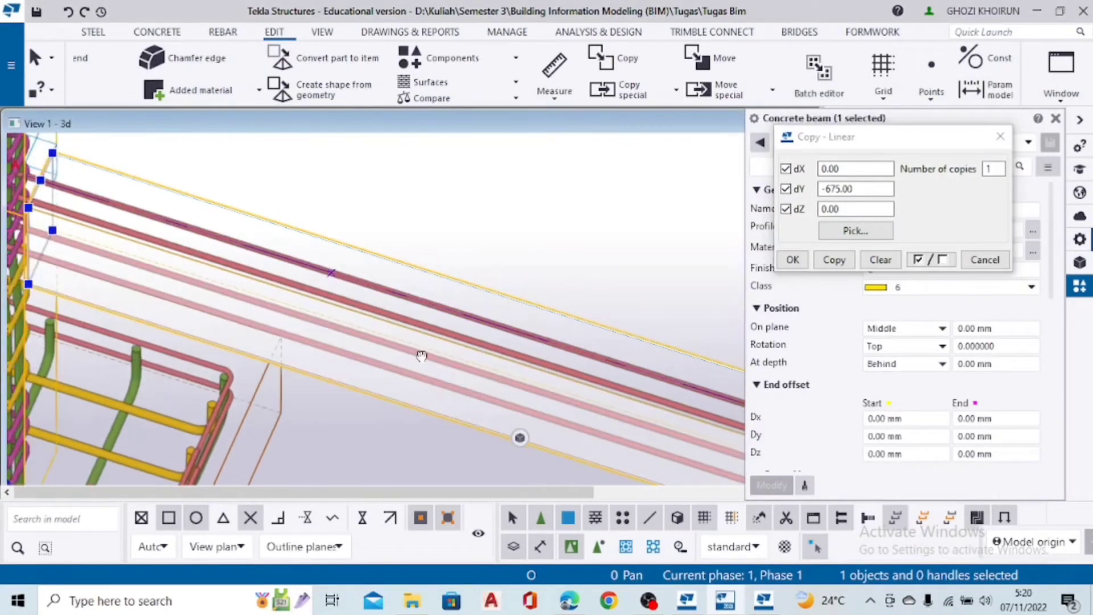
left_click_drag(369, 239, 445, 364)
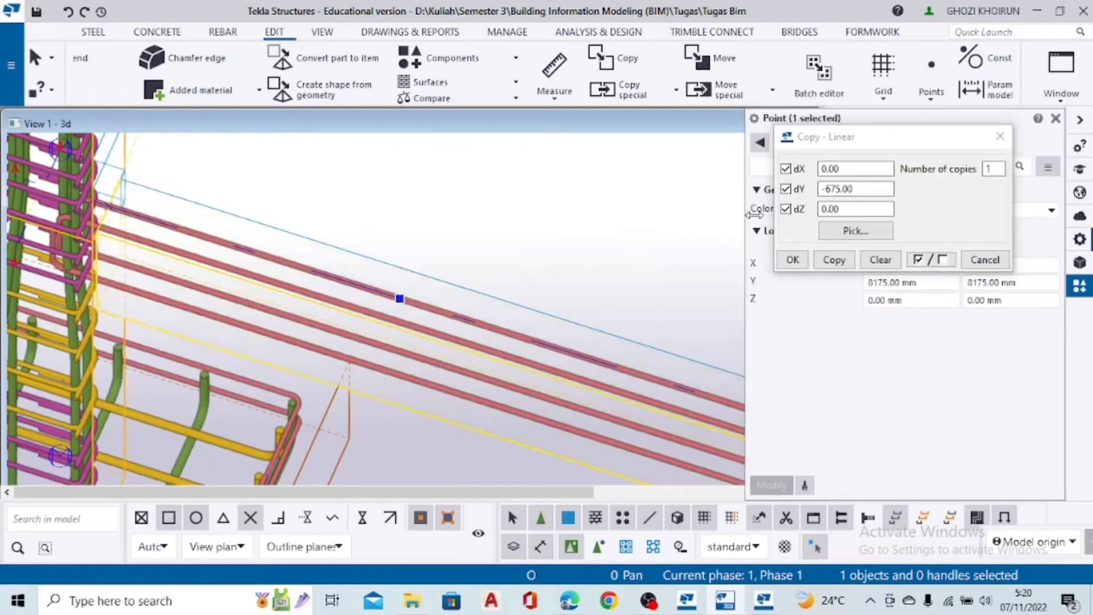
left_click(858, 190)
key("BackSpace")
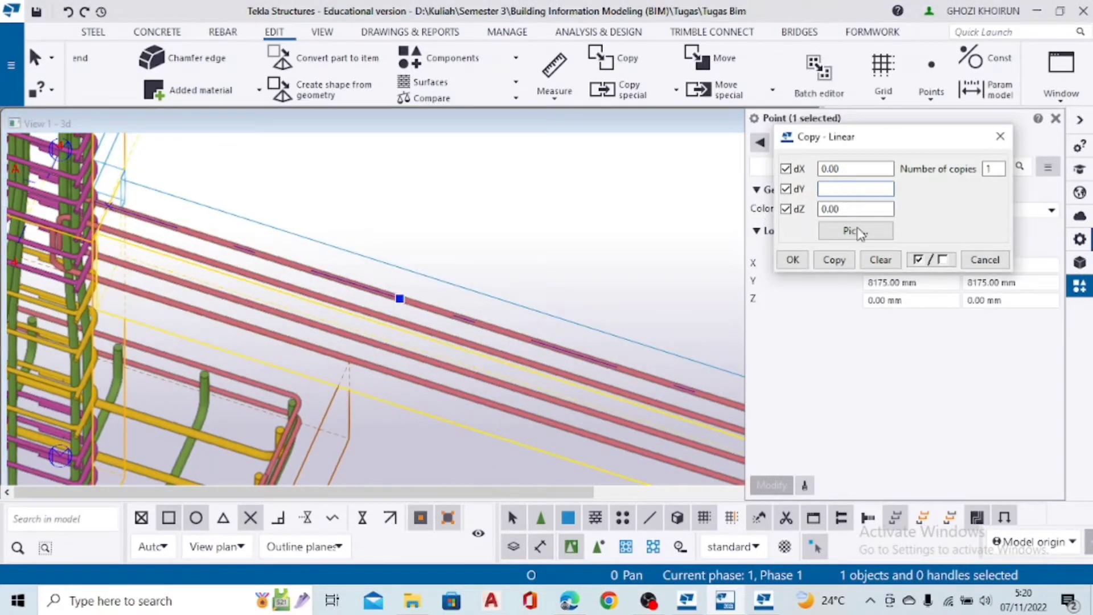
left_click(854, 210)
type("-")
Copy the upper construction point nearer the grid 3 column once by dZ -300 mm
scroll(546, 352, "down", 3)
middle_click_drag(565, 320, 410, 273)
scroll(278, 320, "up", 2)
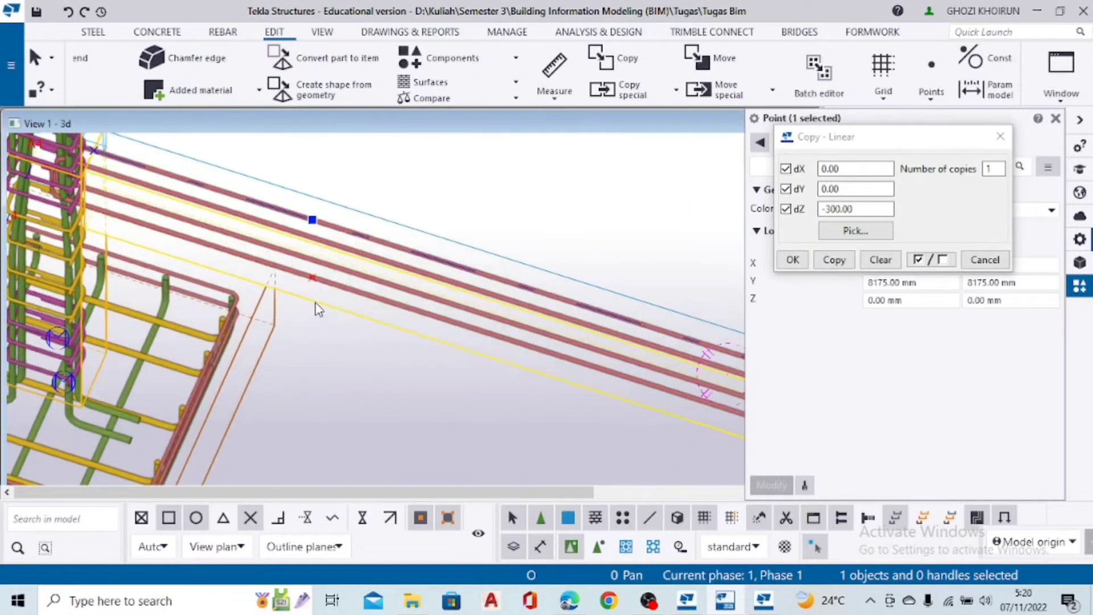
scroll(316, 304, "down", 2)
middle_click_drag(341, 303, 248, 263)
scroll(515, 310, "up", 2)
left_click_drag(567, 237, 510, 301)
left_click_drag(515, 227, 577, 329)
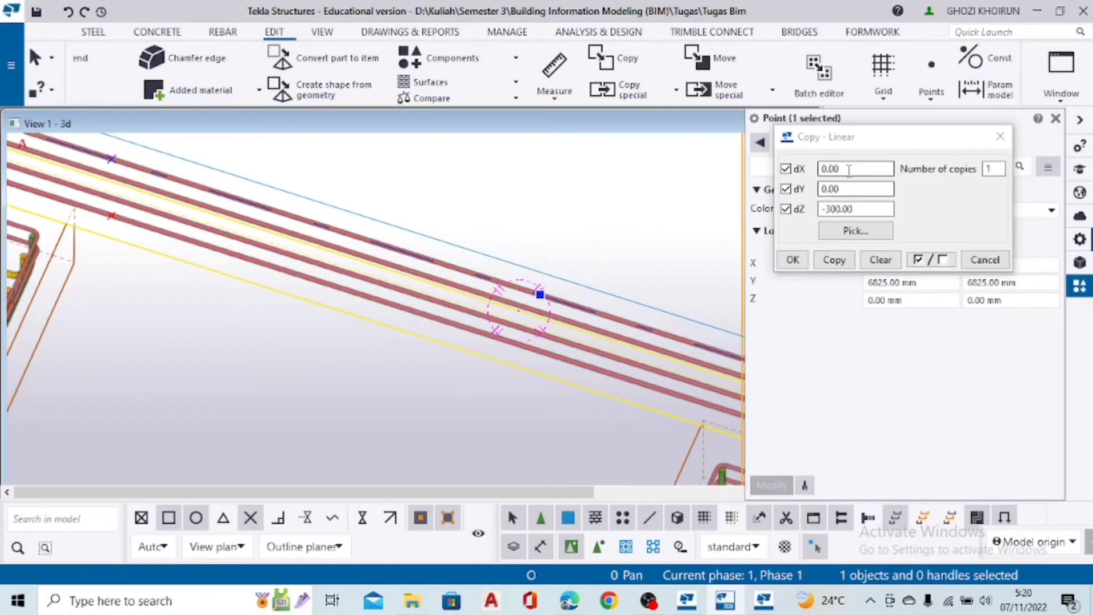
left_click(835, 259)
Copy the lower construction point nearer the grid 4 column once with dY -175 mm and dZ 0
scroll(410, 325, "down", 2)
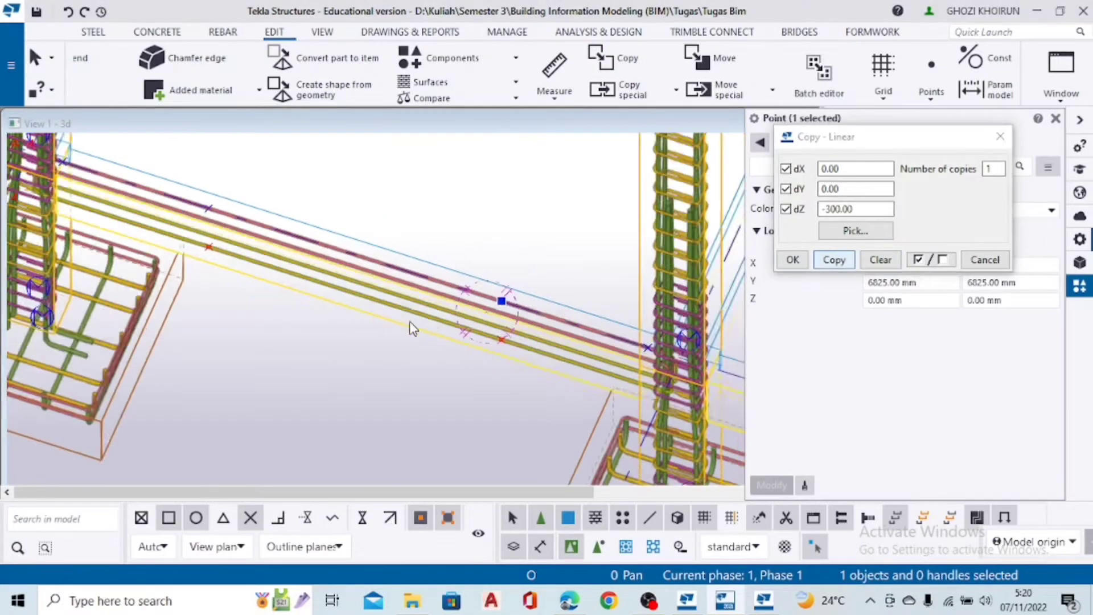
scroll(334, 301, "up", 2)
scroll(463, 256, "up", 2)
scroll(415, 205, "up", 1)
left_click_drag(415, 196, 557, 288)
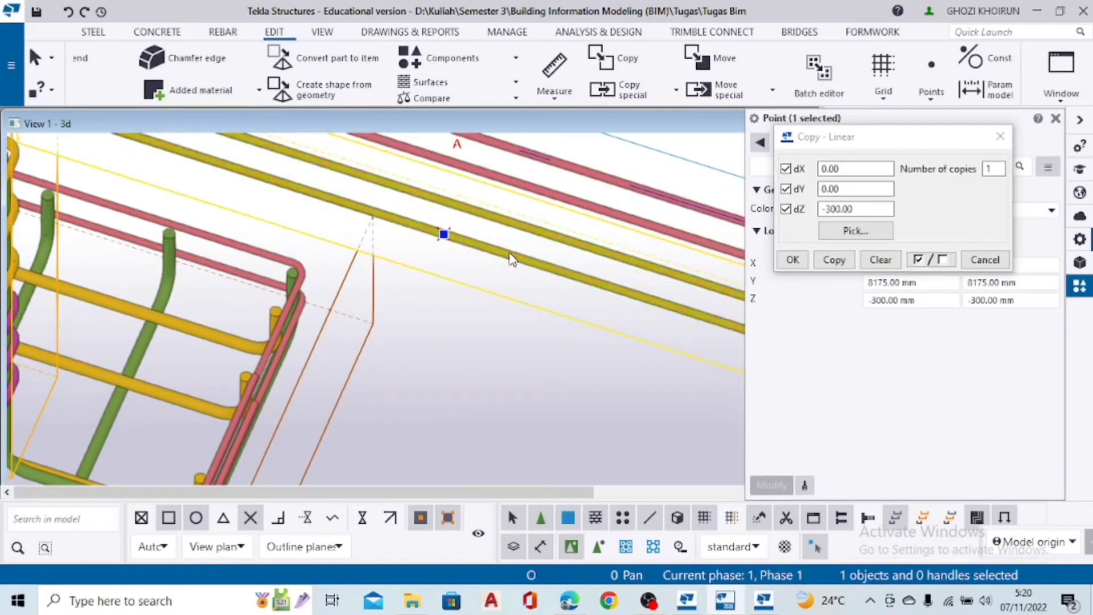
scroll(580, 256, "down", 2)
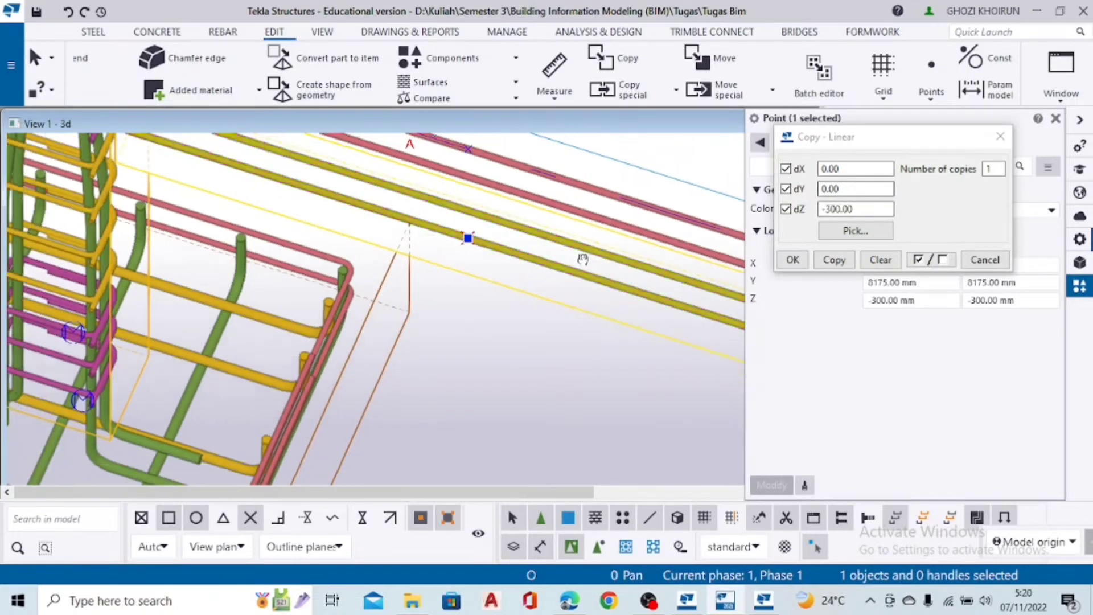
scroll(471, 313, "up", 2)
left_click(854, 209)
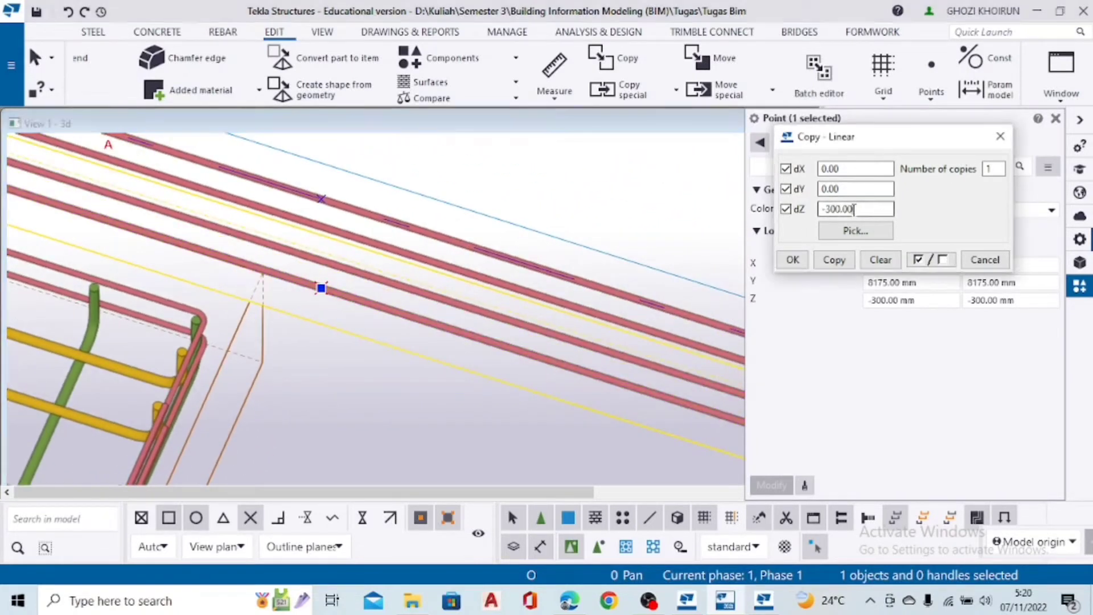
key("BackSpace")
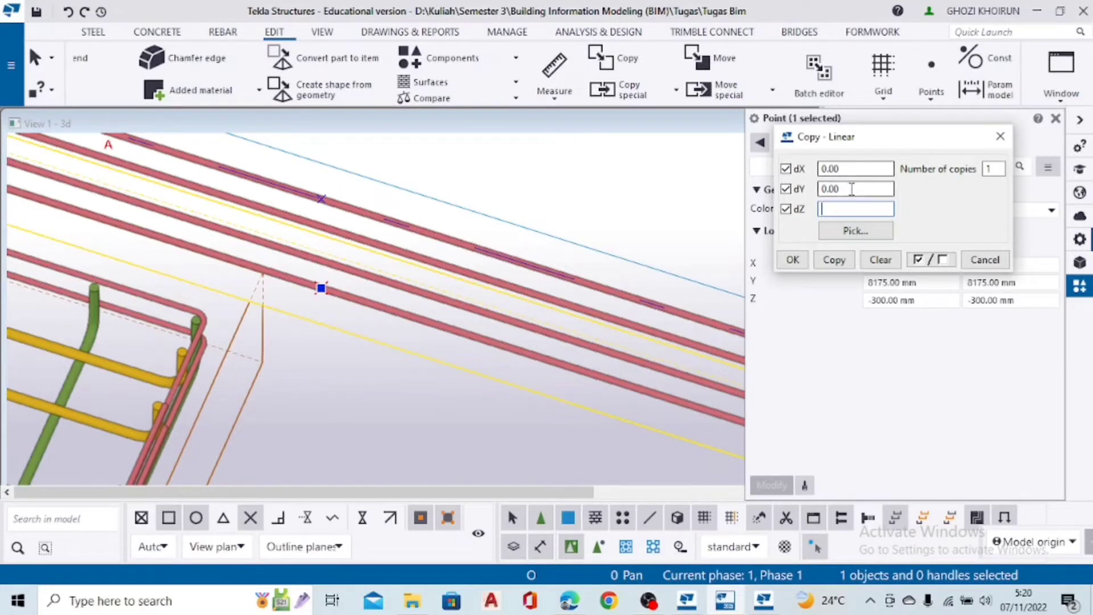
double_click(851, 189)
type("-")
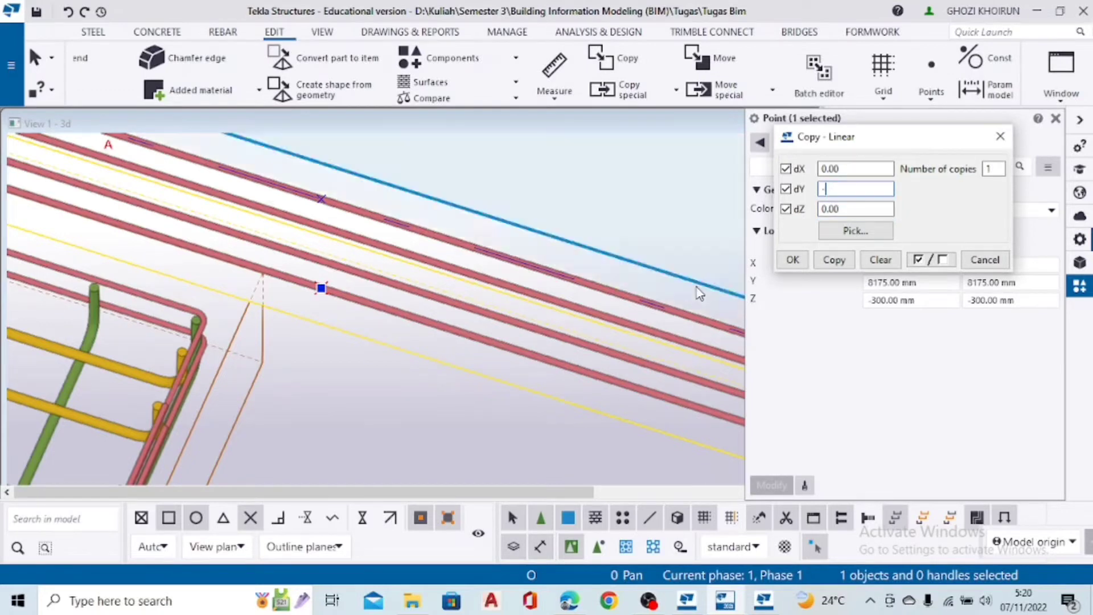
type("175")
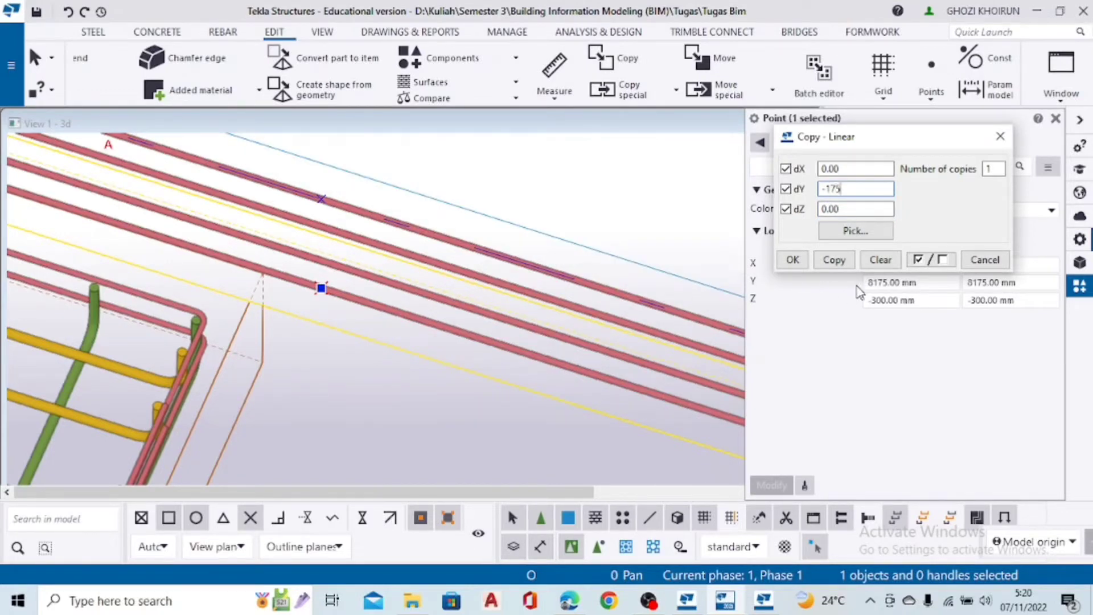
Copy the lower construction point nearer the grid 3 column by dY 175 mm and close the linear copy settings
scroll(512, 336, "down", 1)
middle_click_drag(512, 335, 322, 268)
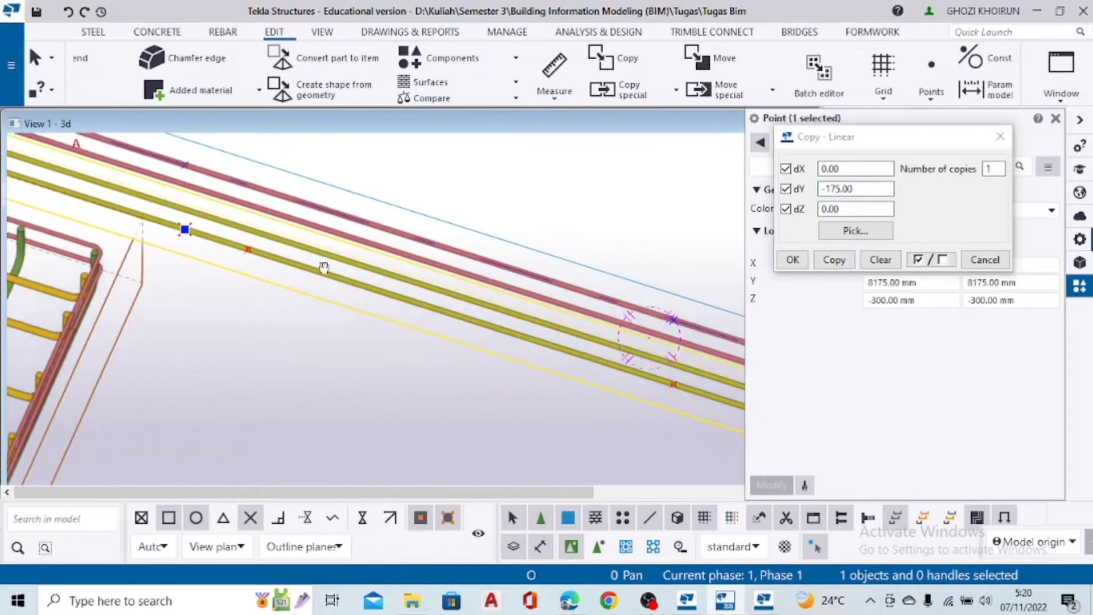
scroll(702, 363, "up", 2)
left_click(652, 394)
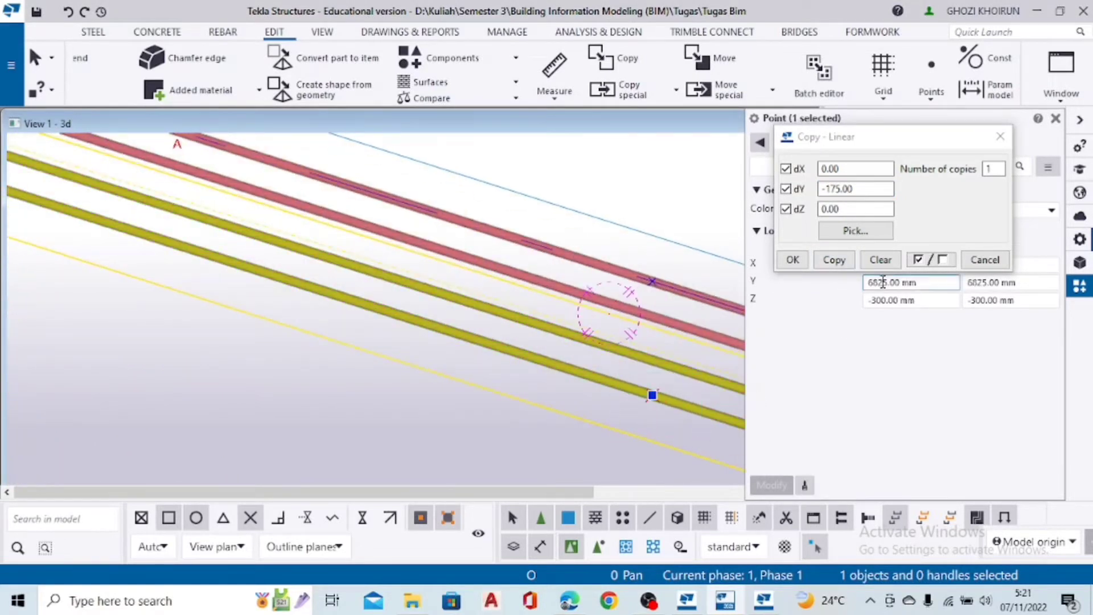
left_click(825, 190)
key("BackSpace")
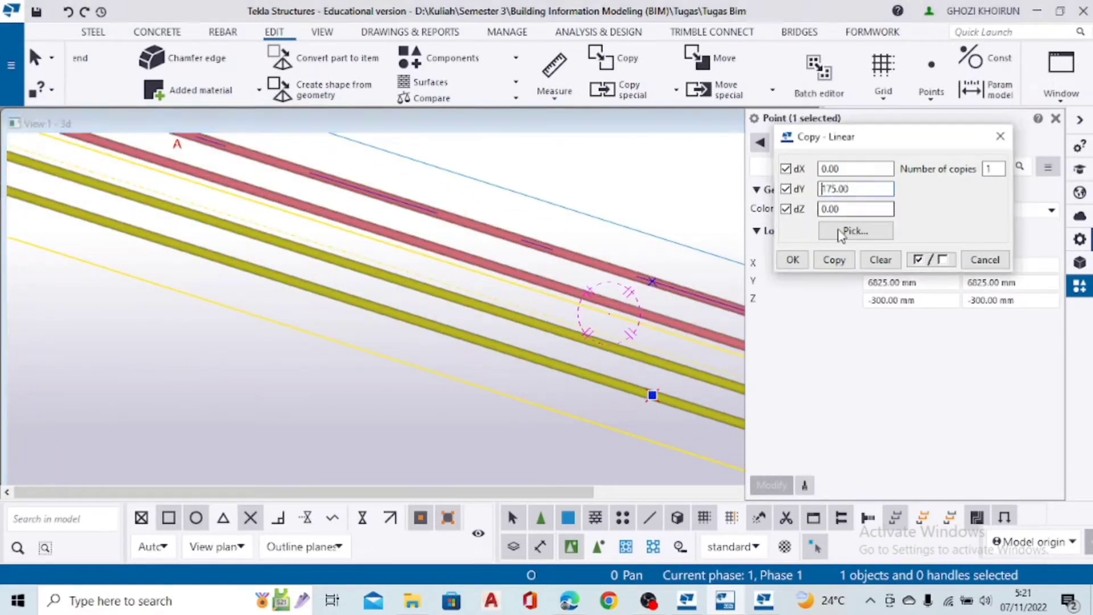
left_click(828, 261)
scroll(501, 370, "down", 3)
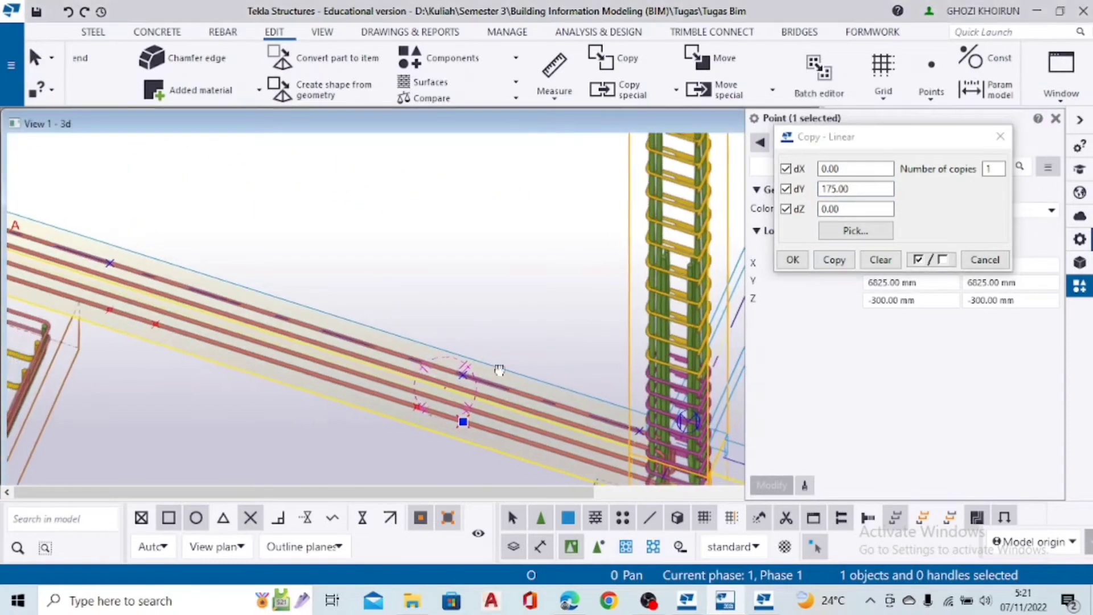
left_click(1000, 136)
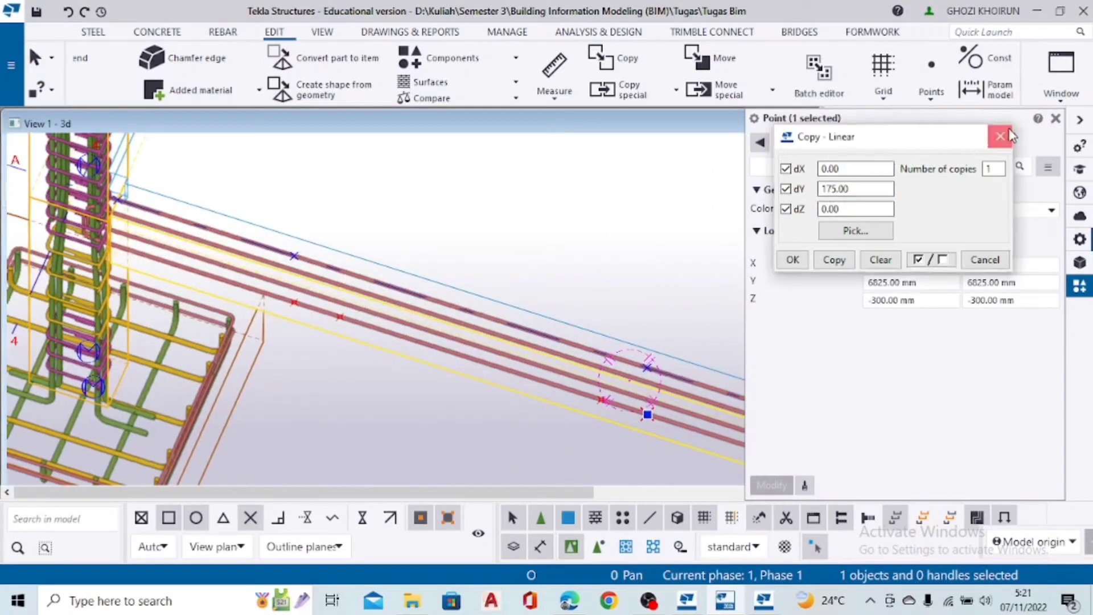
Start a single bar in the concrete beam, running from the upper point at the grid 4 column to the first upper span point
scroll(424, 241, "down", 1)
middle_click_drag(295, 288, 447, 297)
scroll(370, 258, "up", 3)
scroll(385, 211, "up", 1)
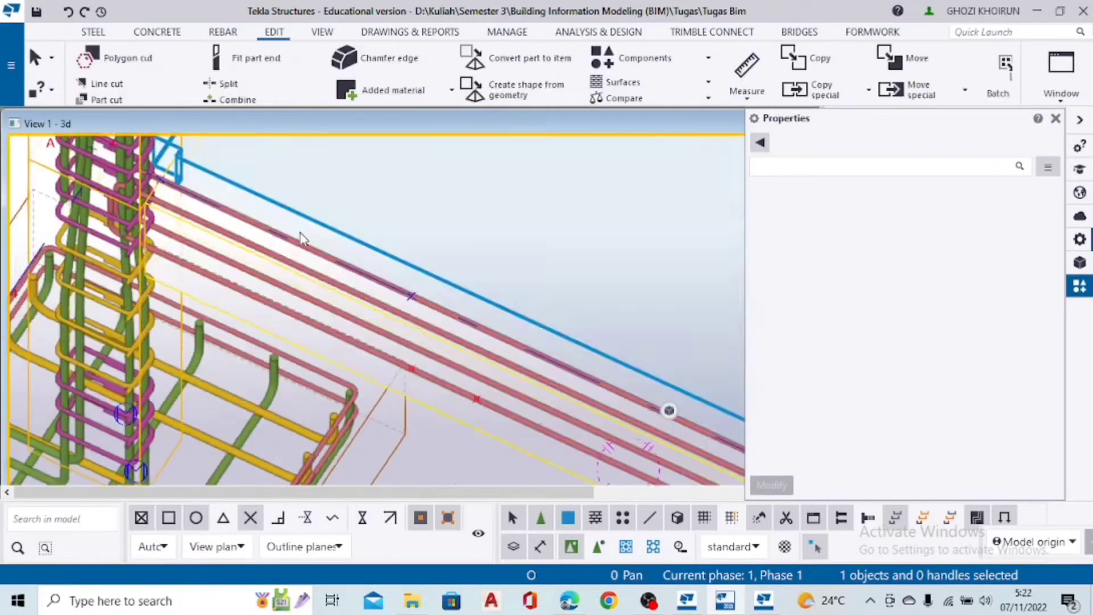
scroll(402, 325, "up", 1)
middle_click_drag(402, 322, 405, 295, "ctrl")
scroll(324, 257, "up", 3)
scroll(324, 257, "down", 3)
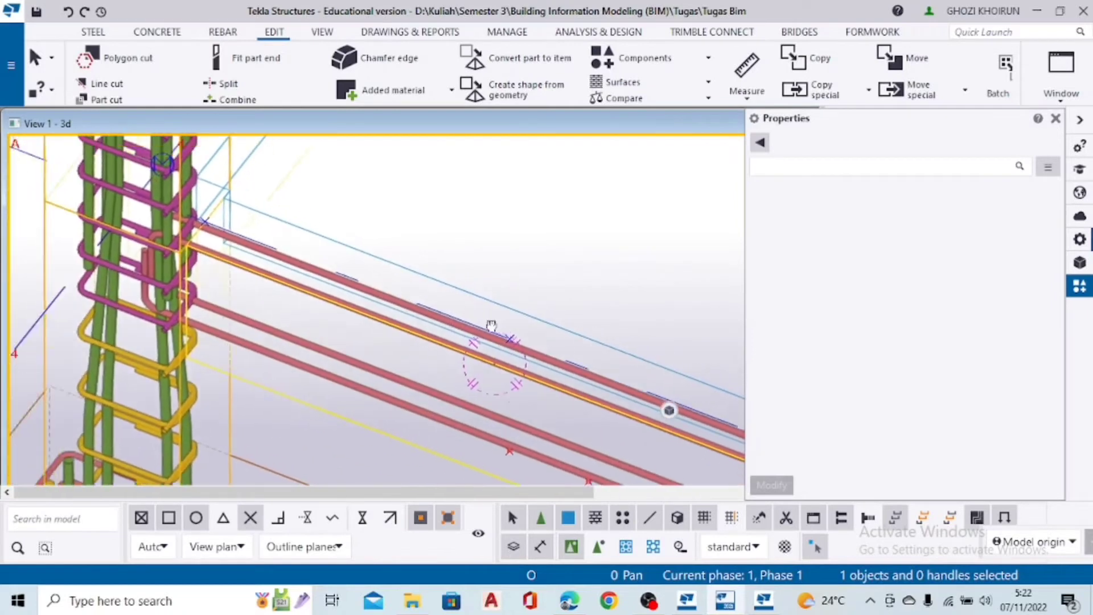
left_click(223, 32)
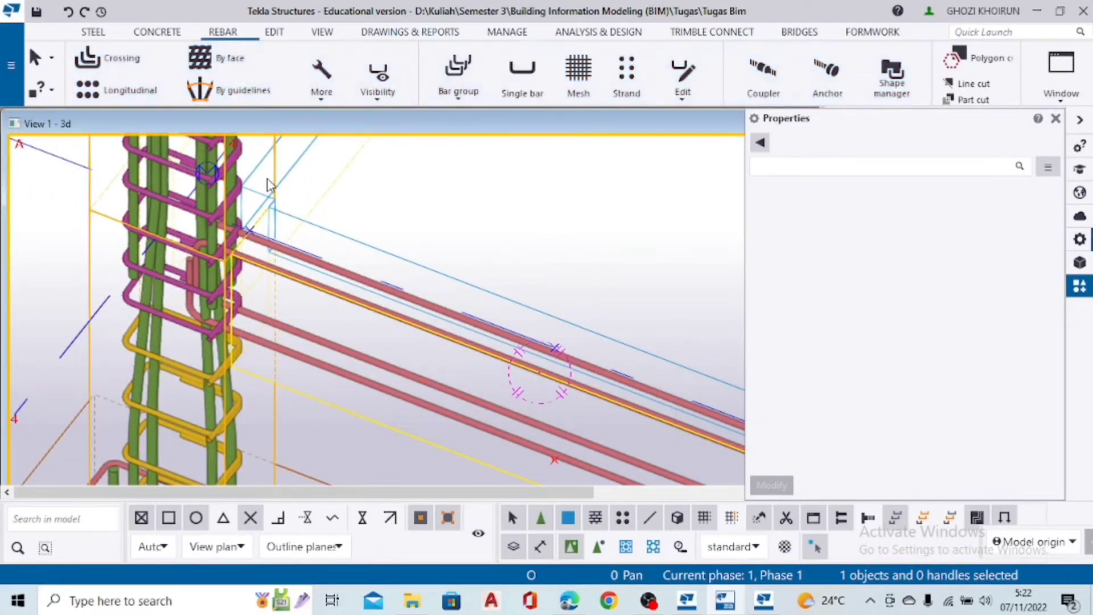
scroll(256, 222, "up", 3)
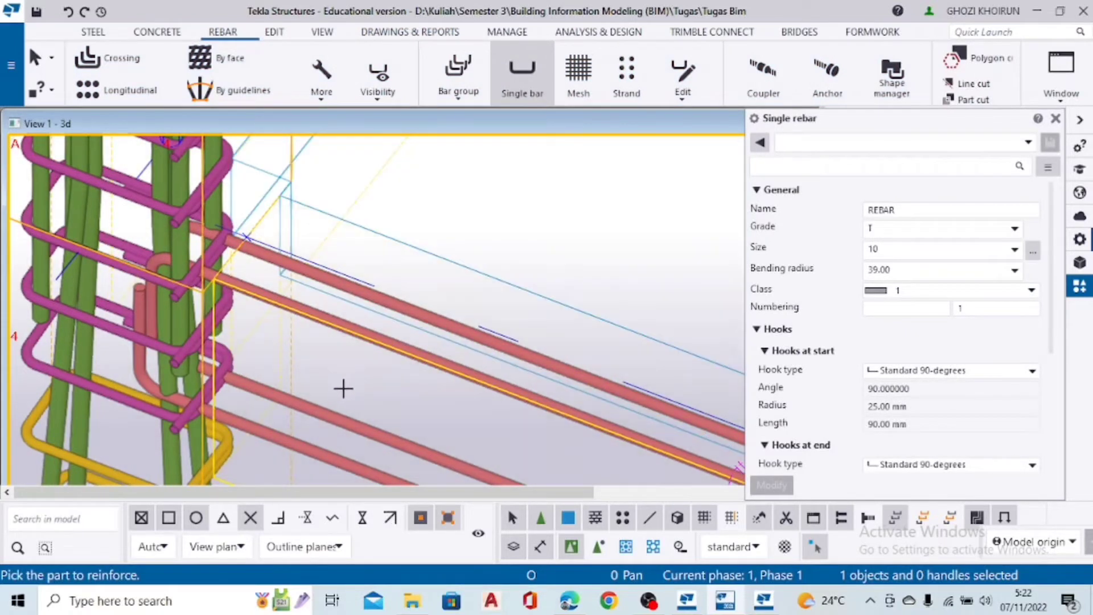
left_click(323, 411)
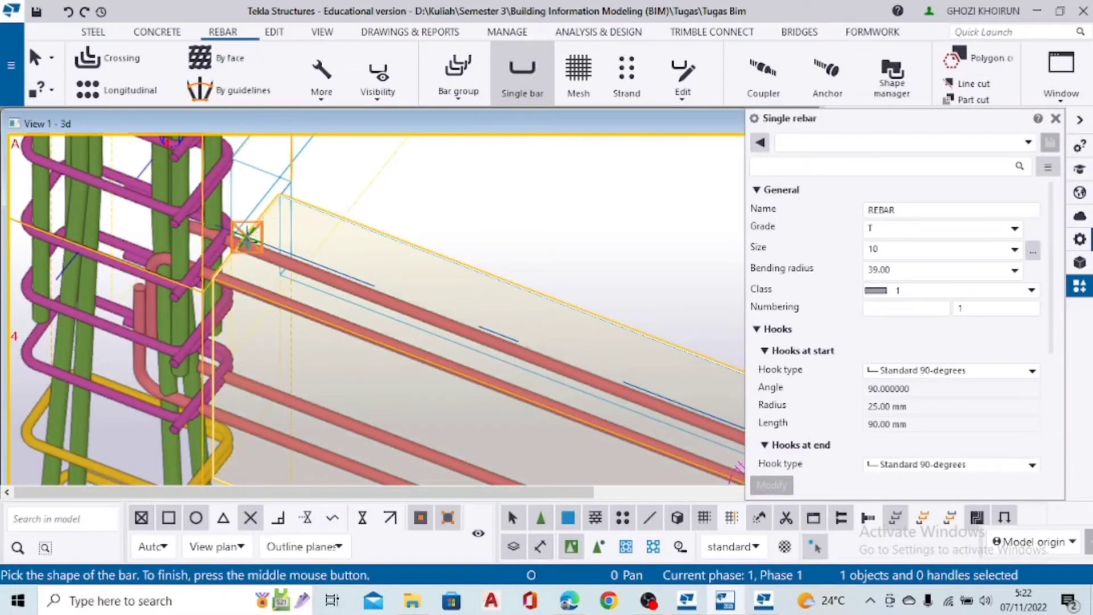
left_click(245, 236)
scroll(568, 334, "up", 5)
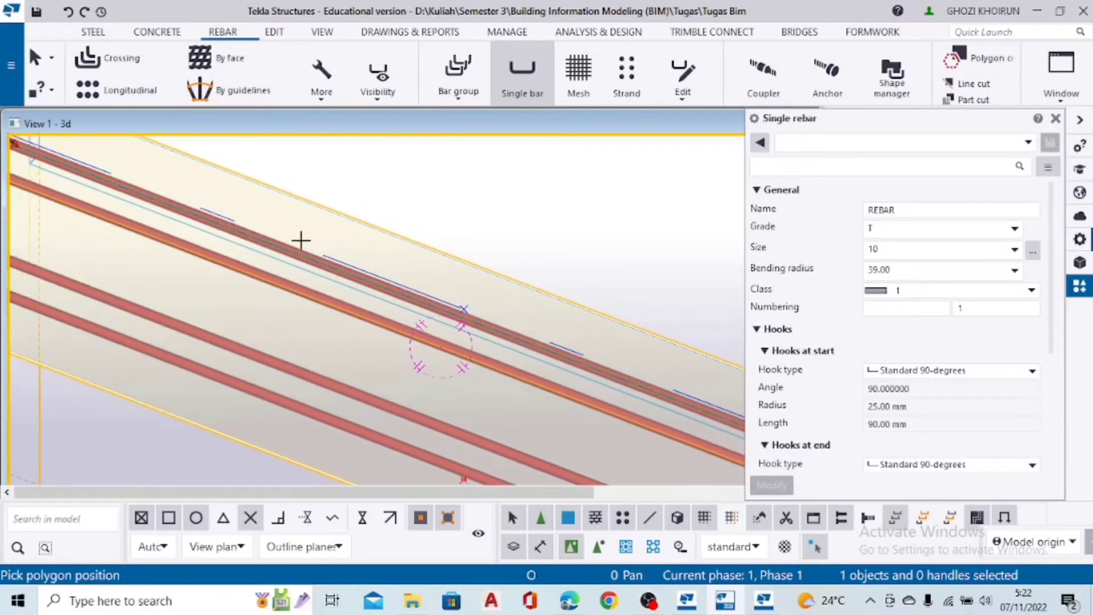
left_click(463, 307)
Slope the bar down to the inner lower point and continue it along the beam's bottom to the other inner lower point
scroll(483, 262, "down", 3)
middle_click_drag(483, 262, 405, 120)
scroll(497, 280, "up", 2)
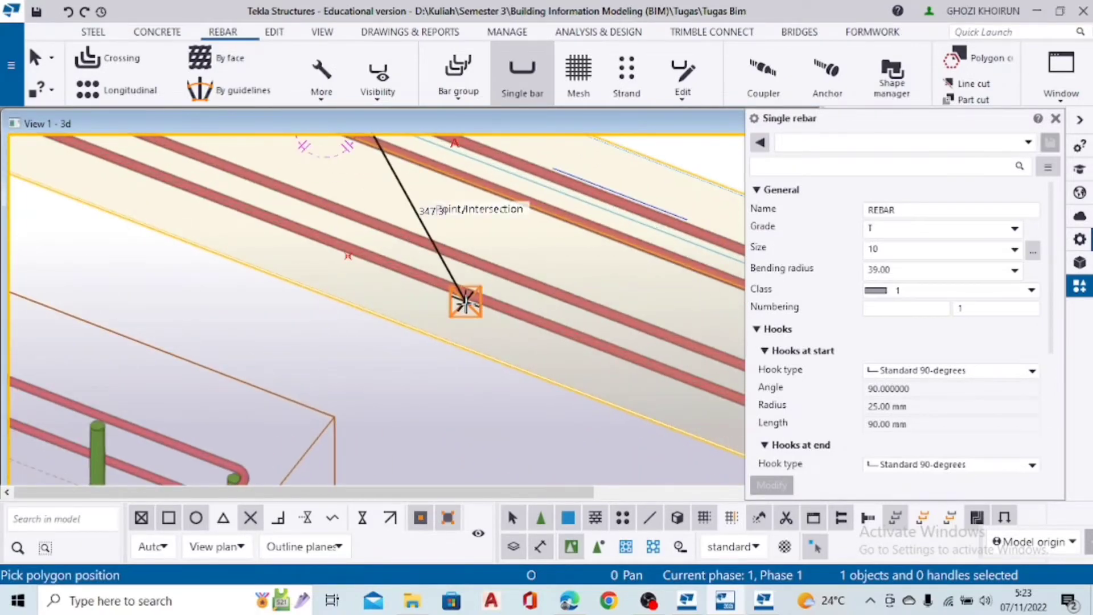
left_click(465, 302)
scroll(613, 358, "down", 4)
middle_click_drag(618, 361, 124, 249)
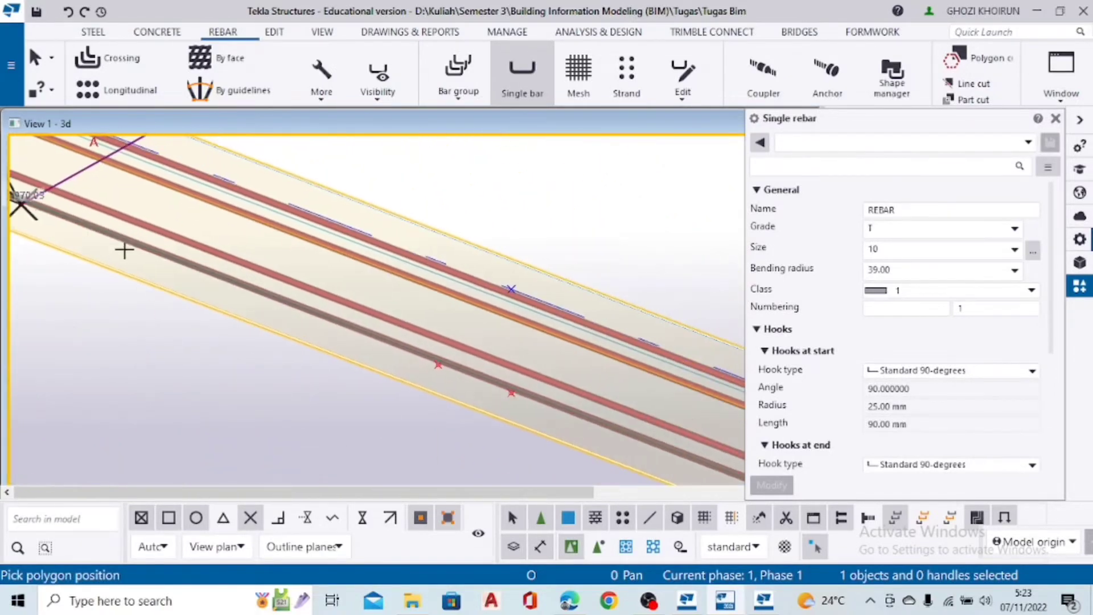
left_click(437, 365)
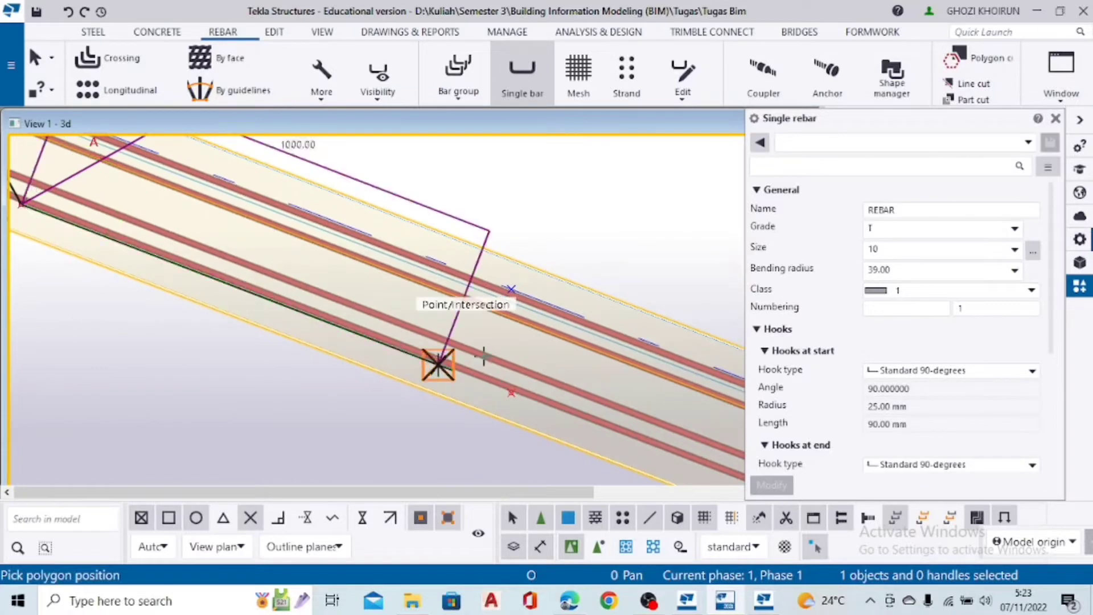
Slope the bar up to the second upper span point, run it to the upper point at the grid 3 column, and finish it
left_click(512, 290)
scroll(592, 370, "down", 3)
middle_click_drag(607, 376, 377, 341)
scroll(387, 330, "up", 6)
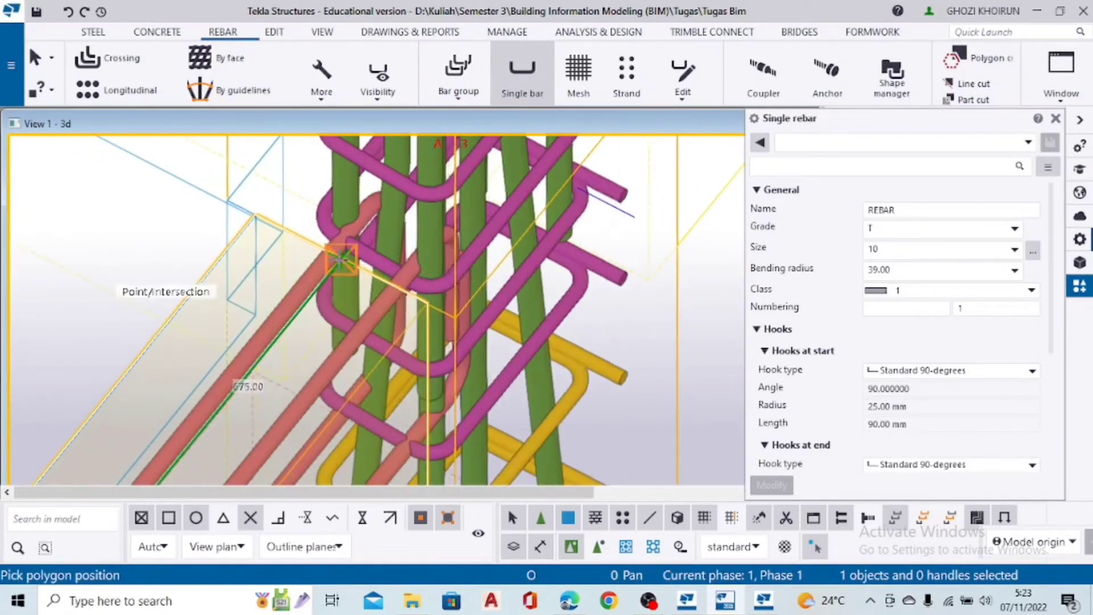
left_click(343, 261)
scroll(365, 253, "down", 4)
middle_click_drag(367, 307, 473, 237)
scroll(472, 236, "up", 2)
scroll(399, 279, "up", 2)
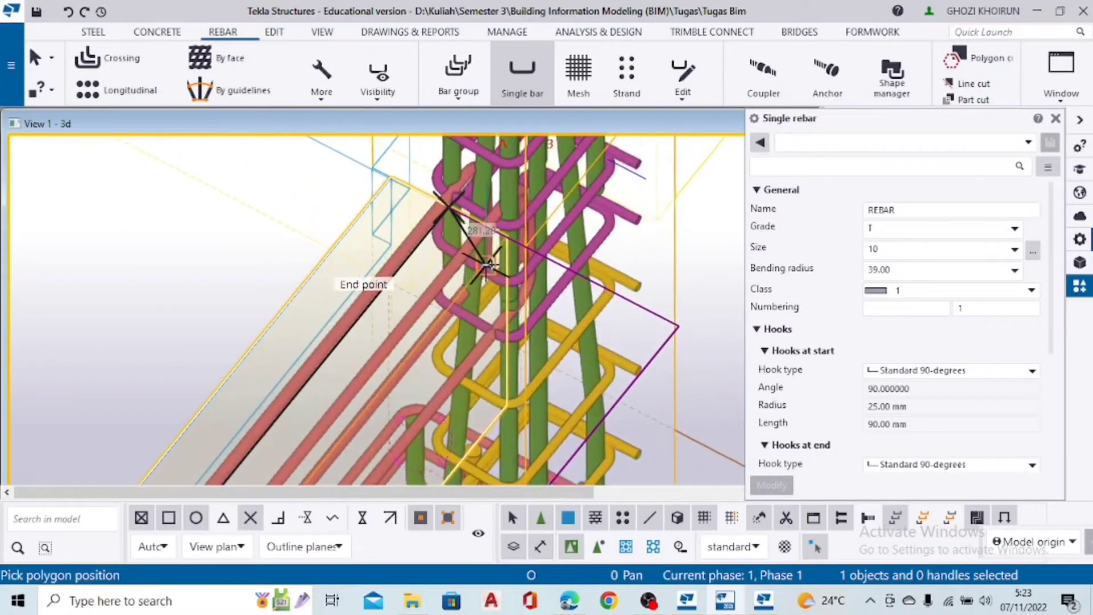
middle_click(440, 263)
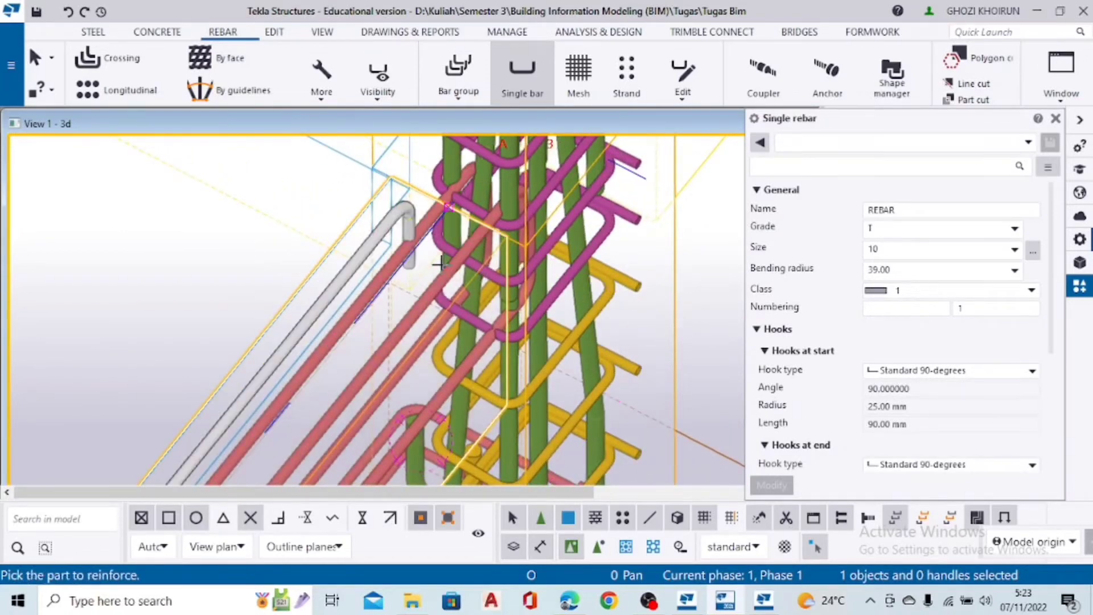
scroll(477, 186, "down", 1)
scroll(477, 187, "down", 2)
middle_click_drag(477, 186, 642, 249, "ctrl")
middle_click_drag(399, 263, 273, 209, "ctrl")
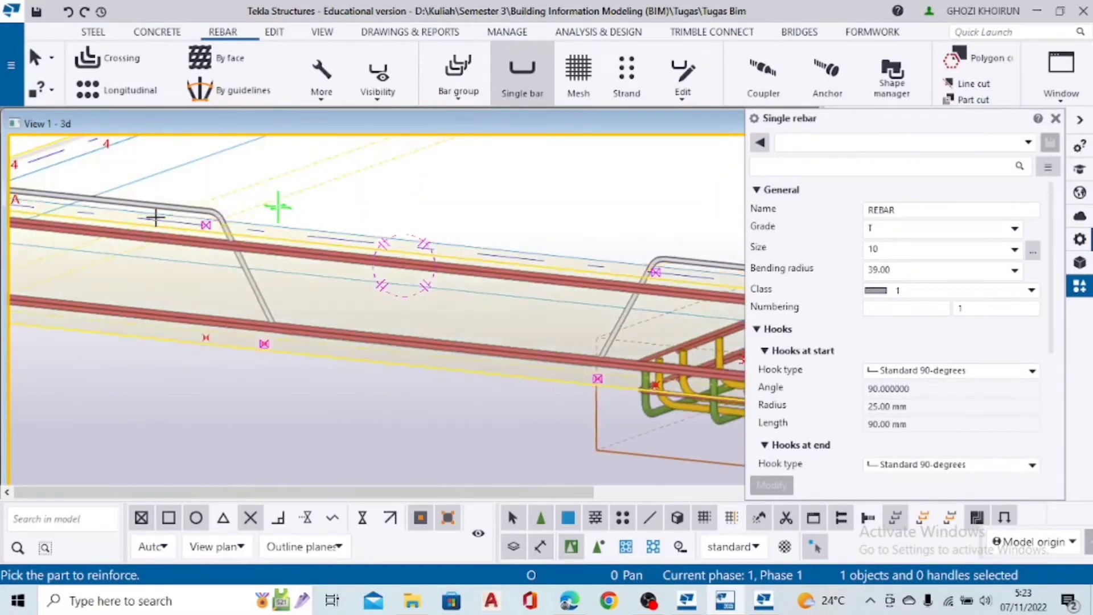
middle_click_drag(76, 208, 381, 256)
scroll(381, 256, "up", 2)
key("Escape")
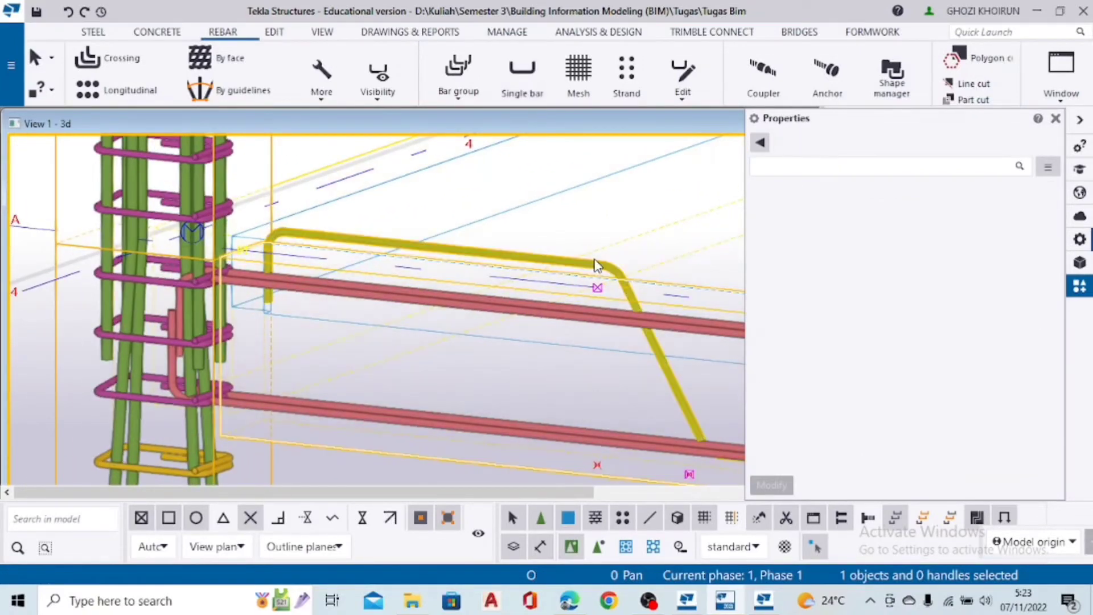
Change the new bent-up single bar's class to 2, matching the beam's longitudinal bars
left_click(596, 264)
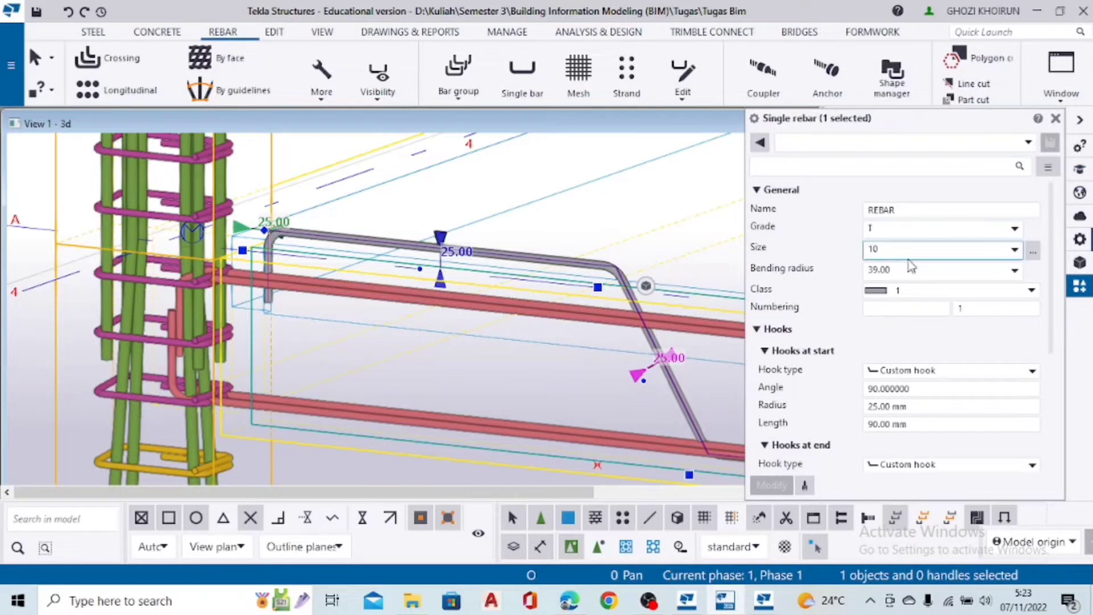
left_click(684, 316)
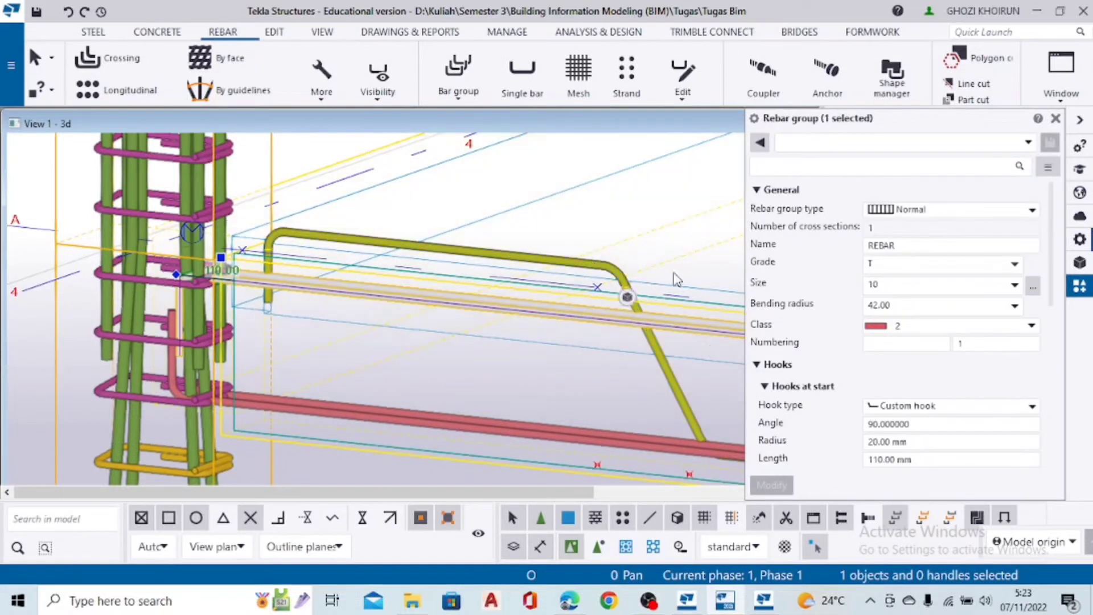
left_click(626, 296)
left_click(910, 290)
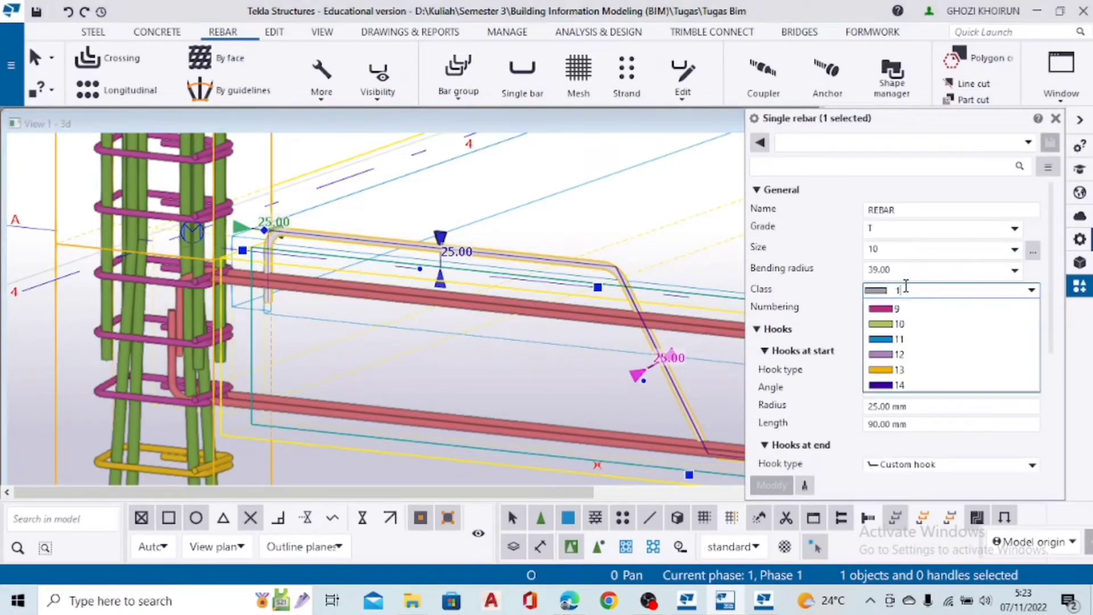
left_click(916, 322)
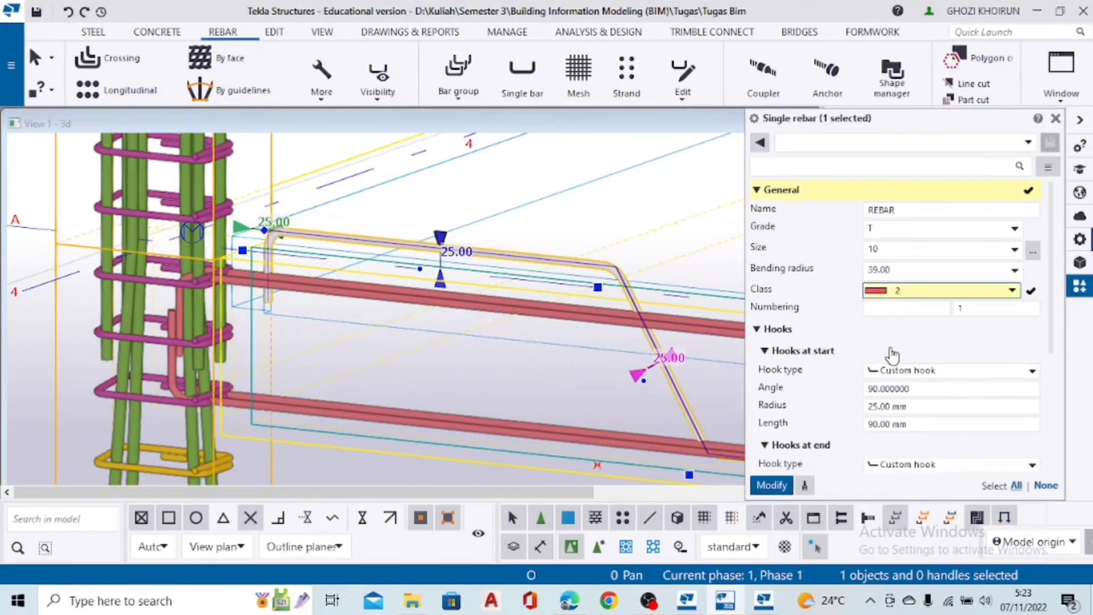
Set the bent-up bar's cover thickness to -50 3.35 50 -50 on plane and 70 from plane
scroll(928, 349, "down", 3)
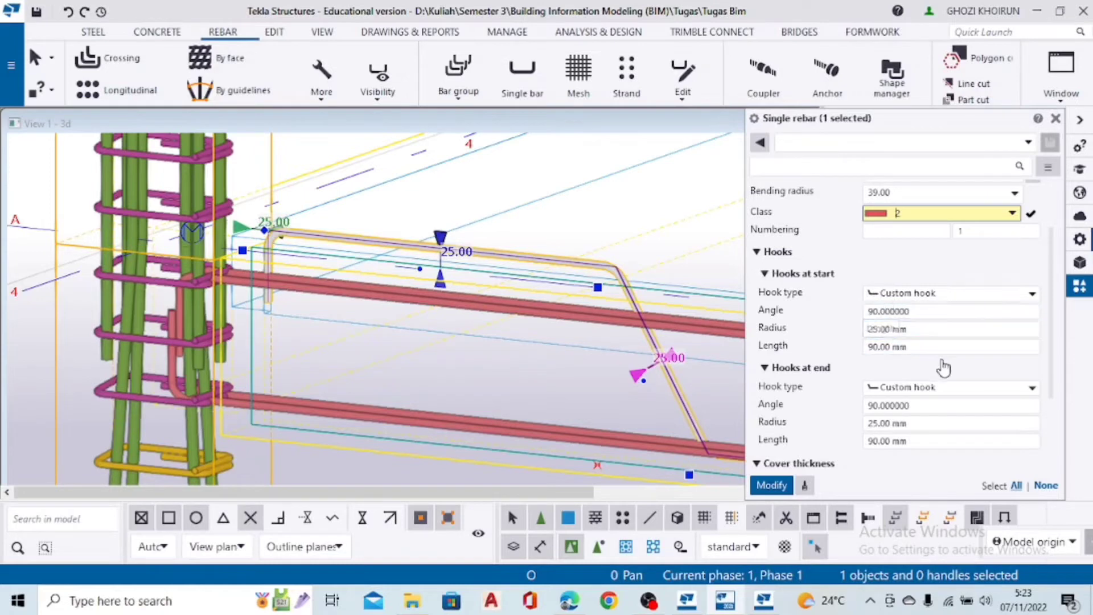
scroll(945, 367, "down", 3)
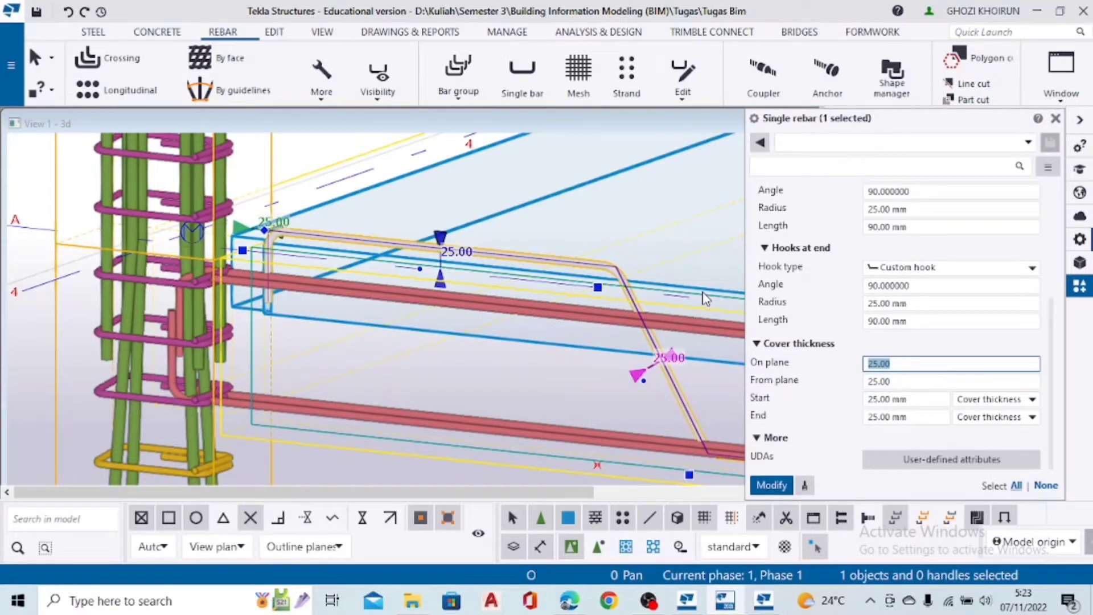
type("=")
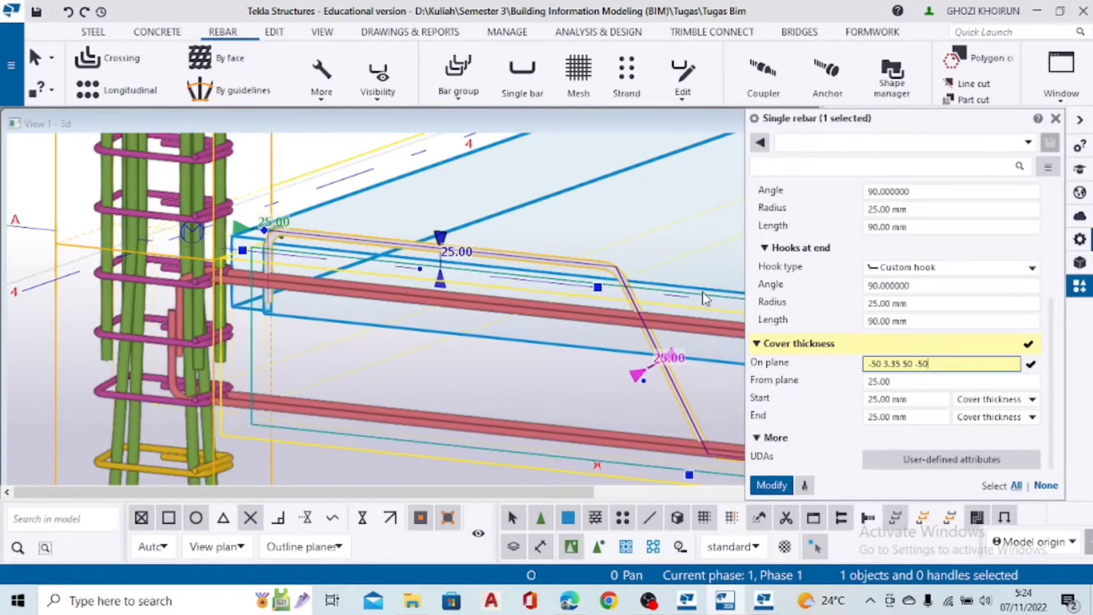
left_click(889, 381)
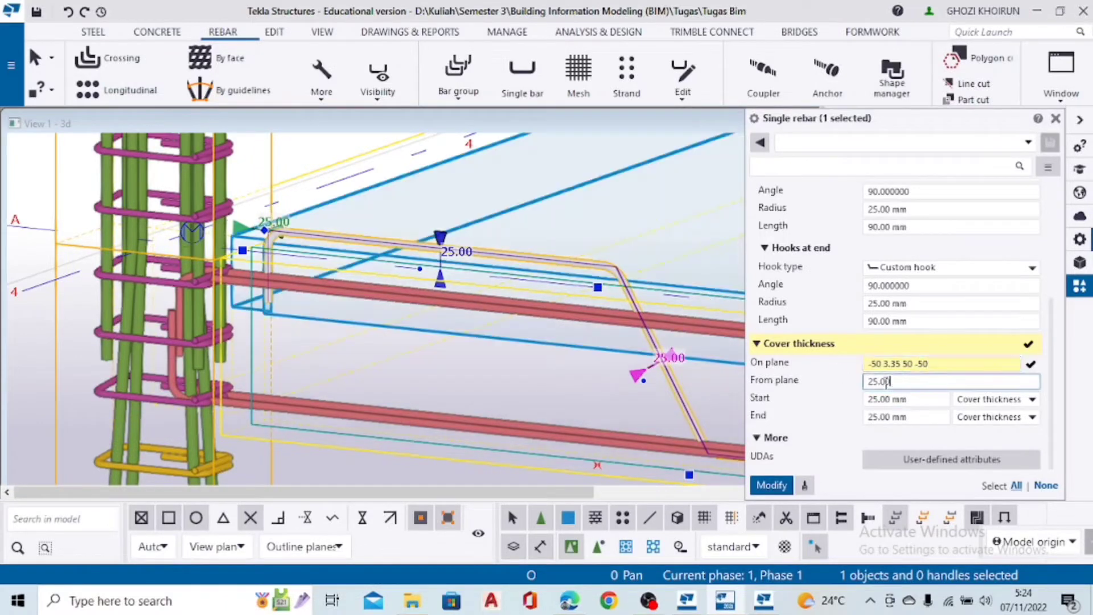
type("70")
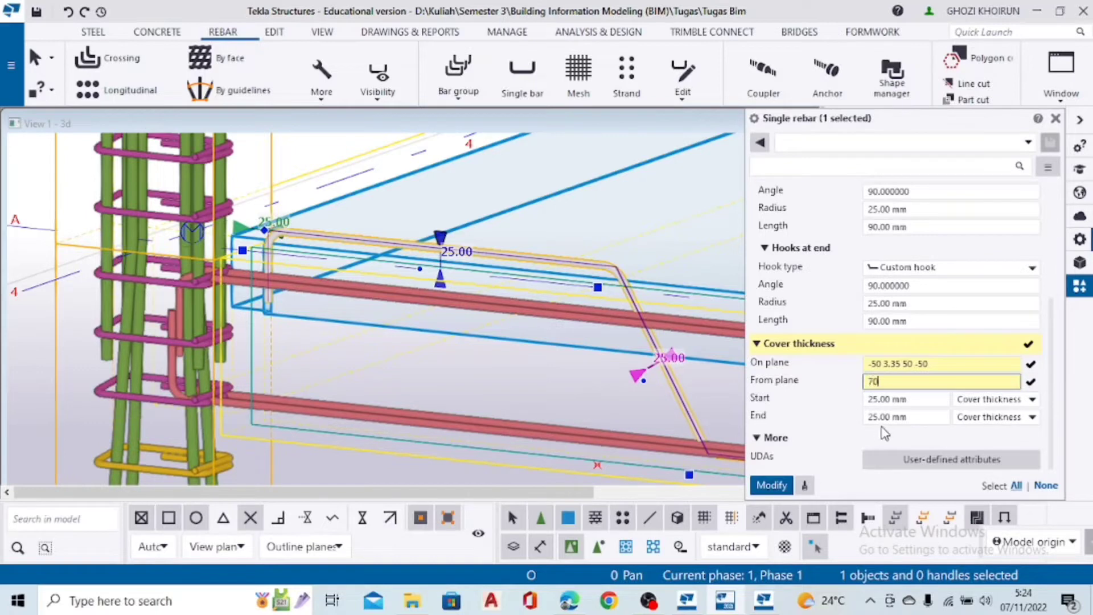
Set the bar's cover thickness at start and end to -110 mm each and apply the modified properties
left_click(927, 400)
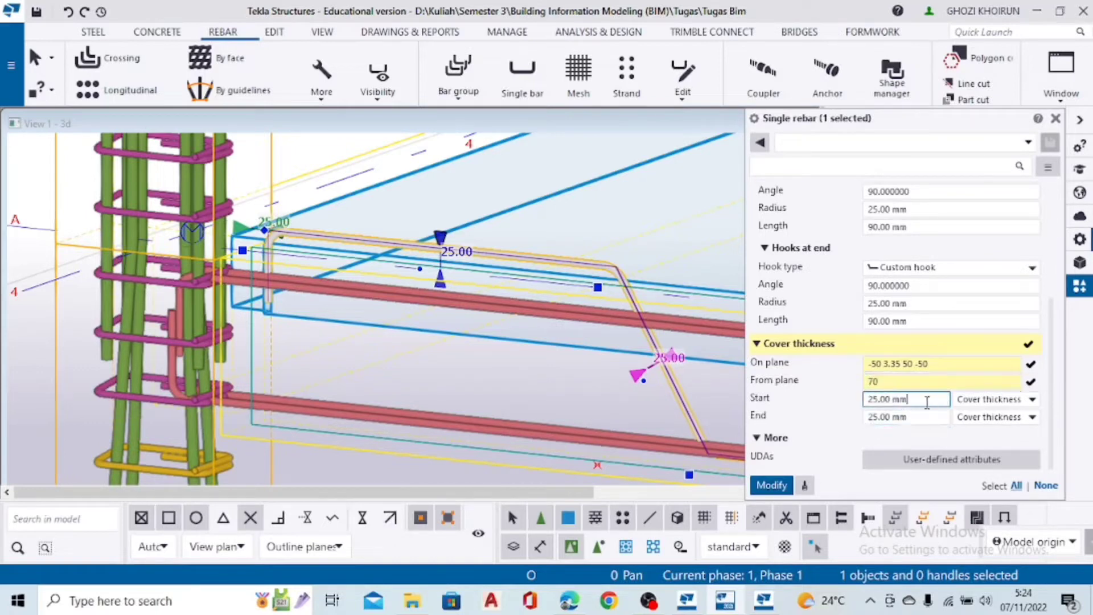
left_click_drag(927, 400, 781, 412)
type("-")
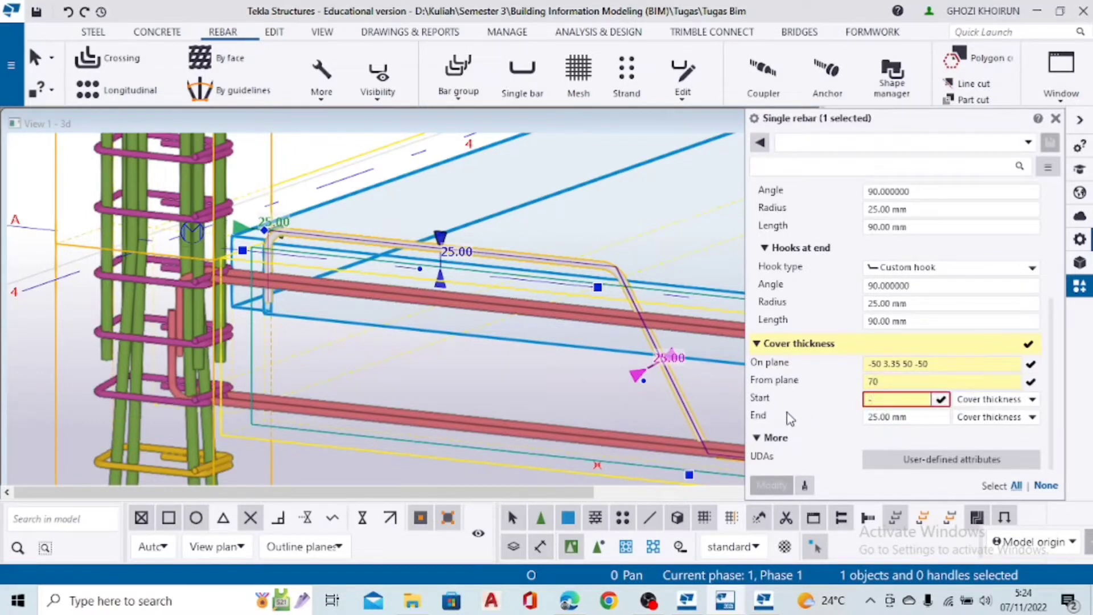
type("110")
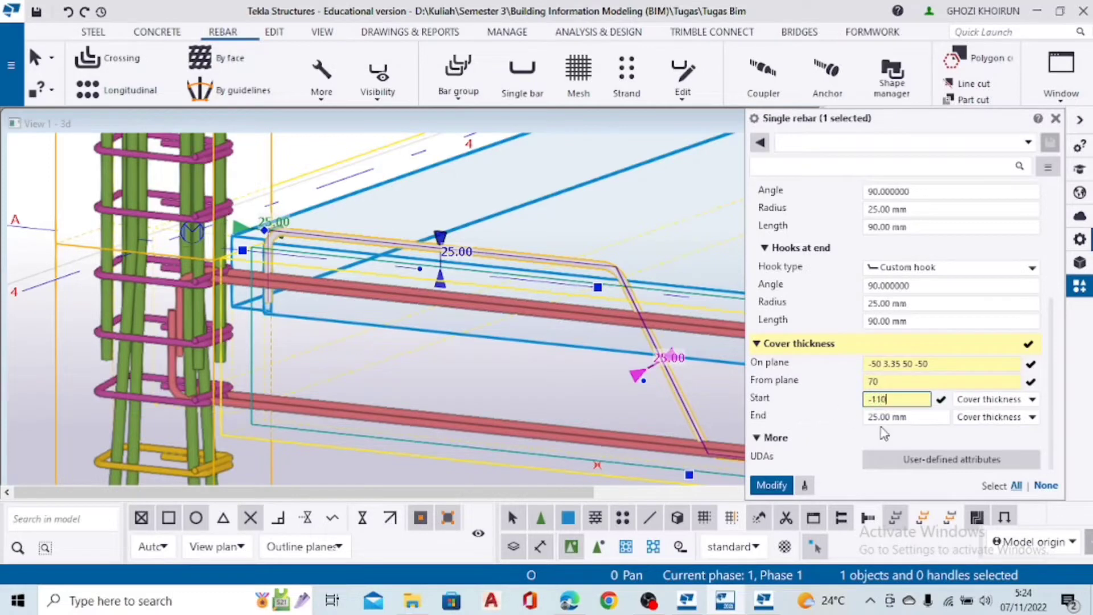
left_click_drag(905, 417, 831, 424)
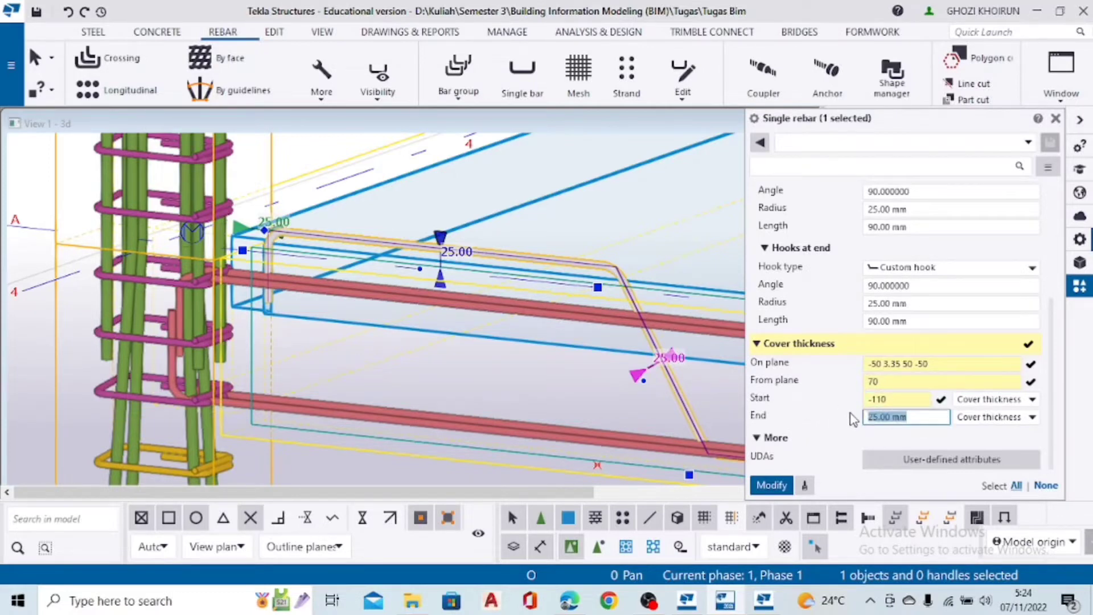
type("-11")
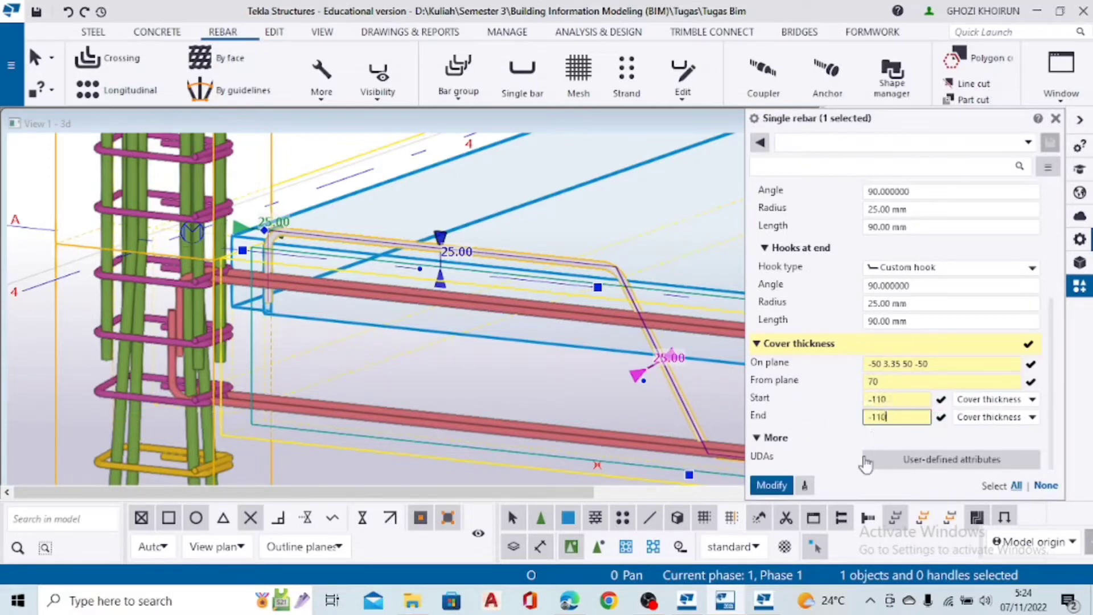
type("0")
left_click(772, 485)
Move the bent-up bar sideways from the beam's upper end corner to the upper construction point at the middle of the beam end
scroll(378, 354, "down", 4)
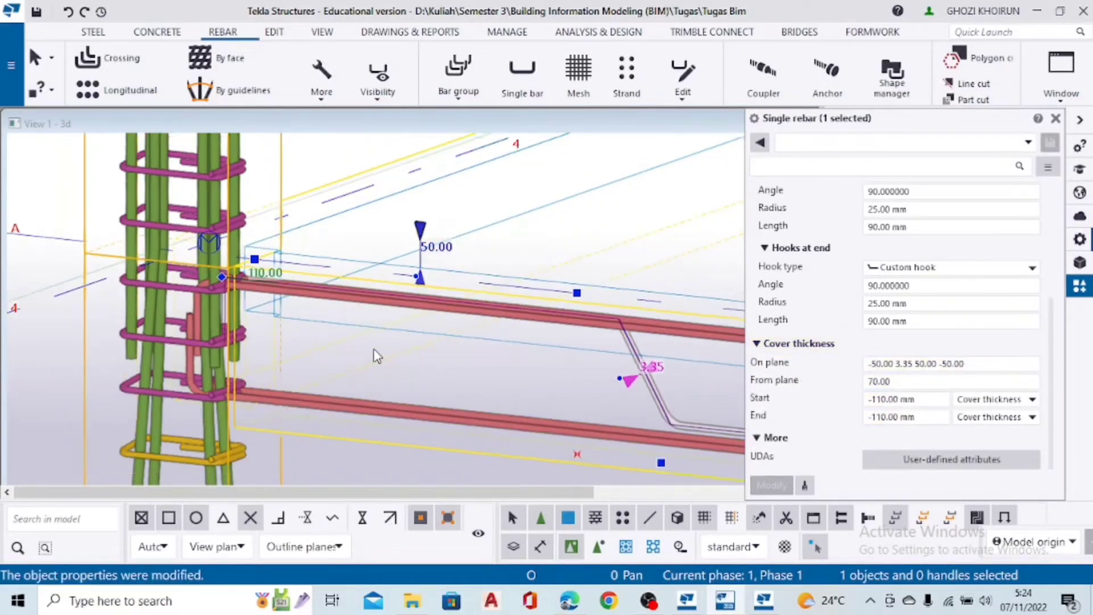
middle_click_drag(264, 384, 191, 432, "ctrl")
scroll(317, 316, "up", 6)
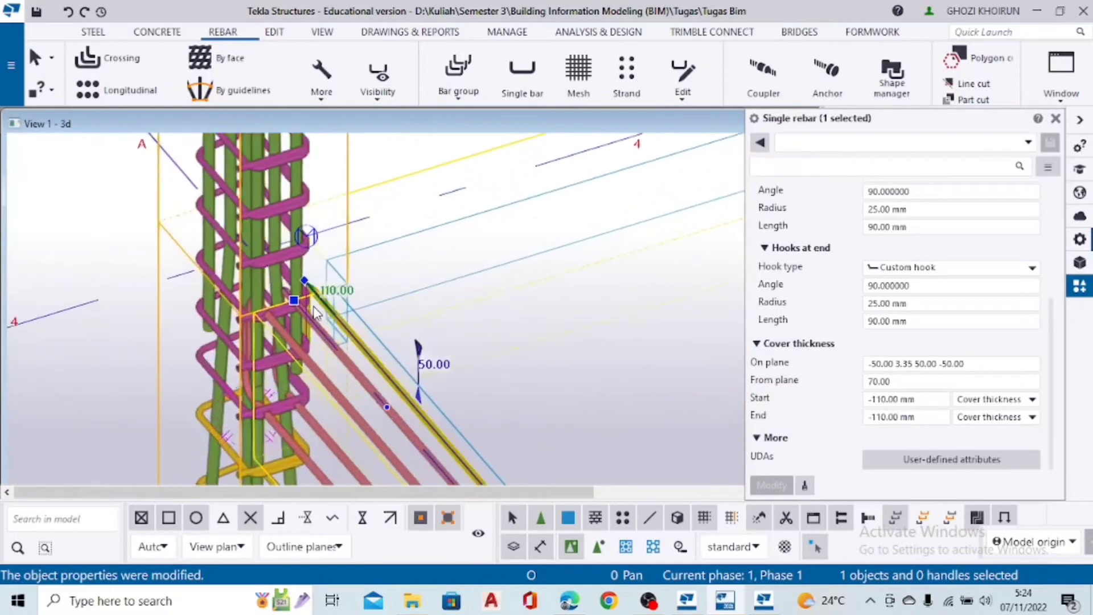
middle_click_drag(320, 319, 473, 269, "ctrl")
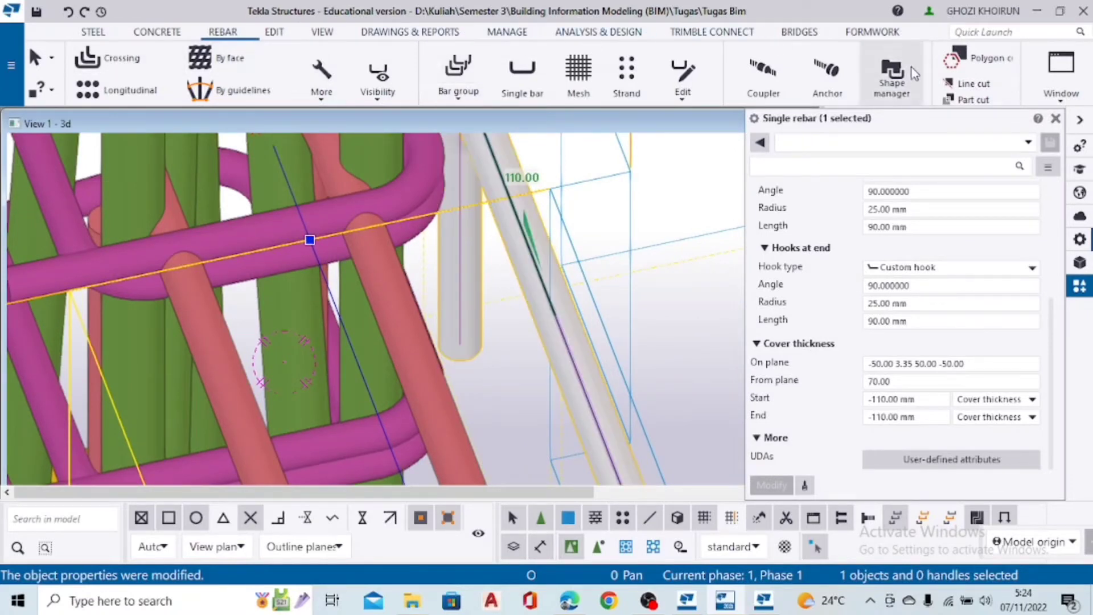
left_click(271, 34)
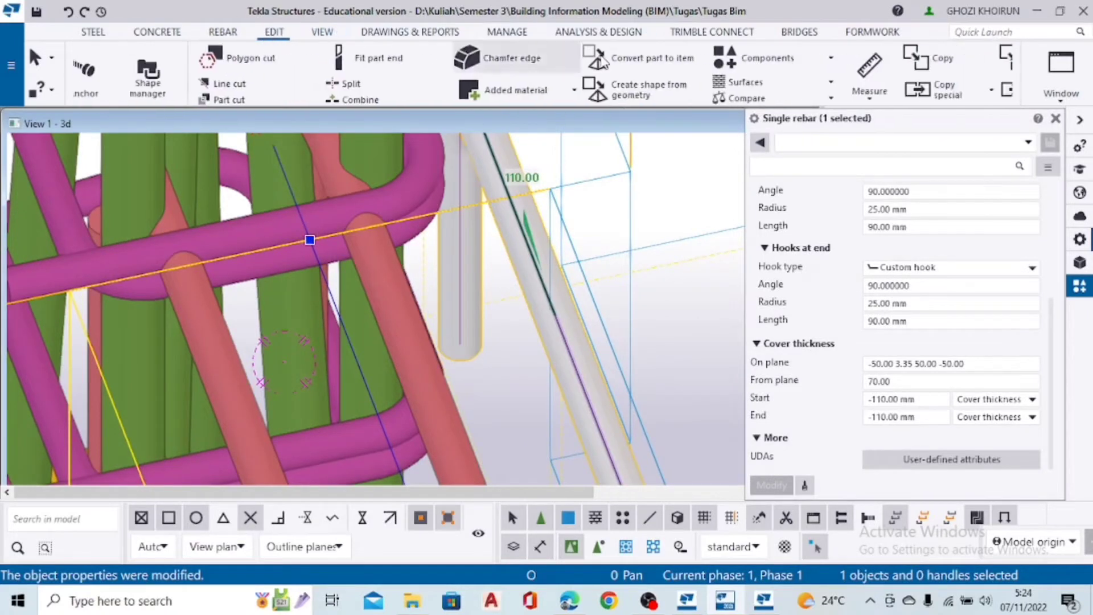
left_click(896, 62)
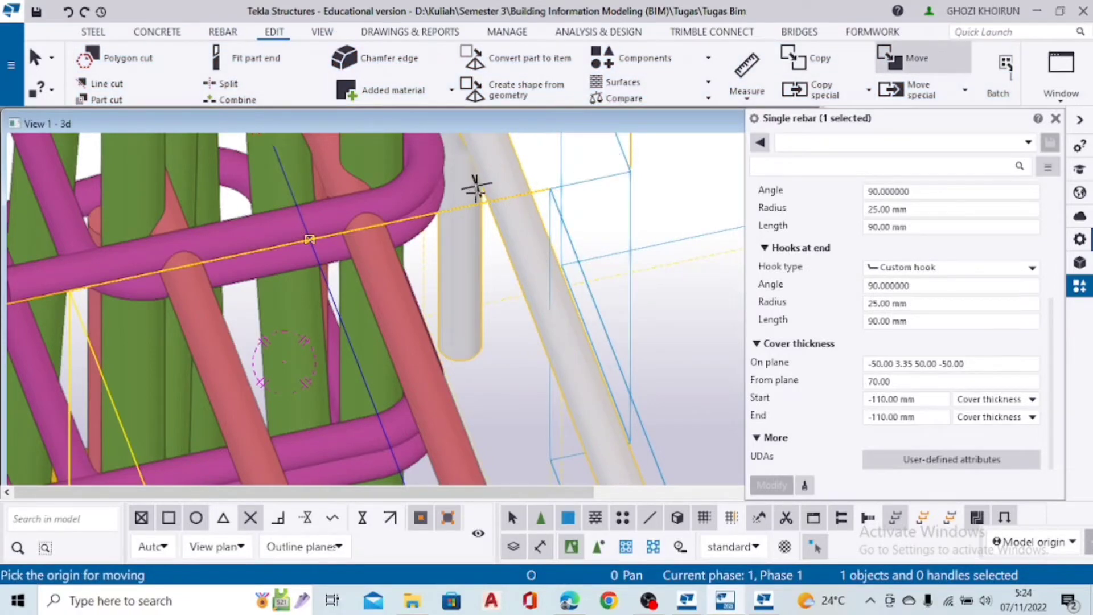
scroll(510, 199, "down", 5)
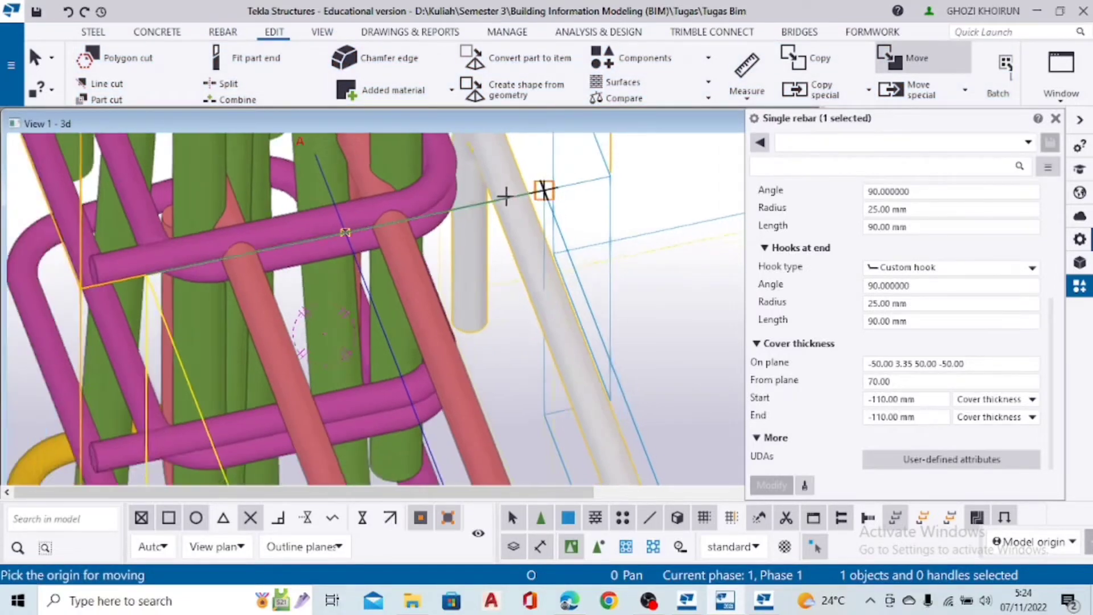
scroll(495, 214, "up", 3)
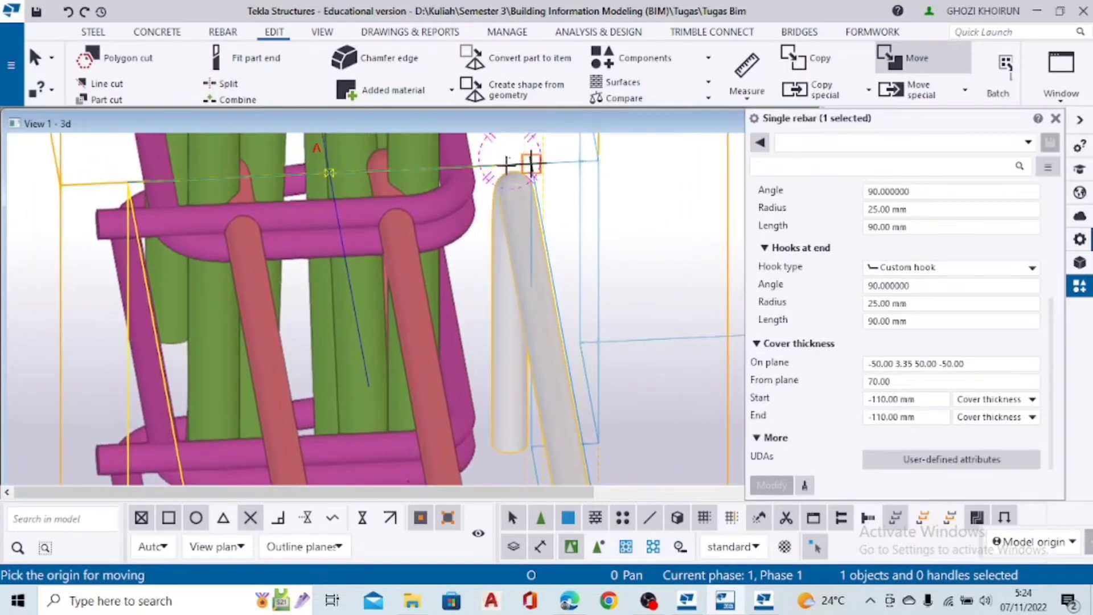
left_click(528, 162)
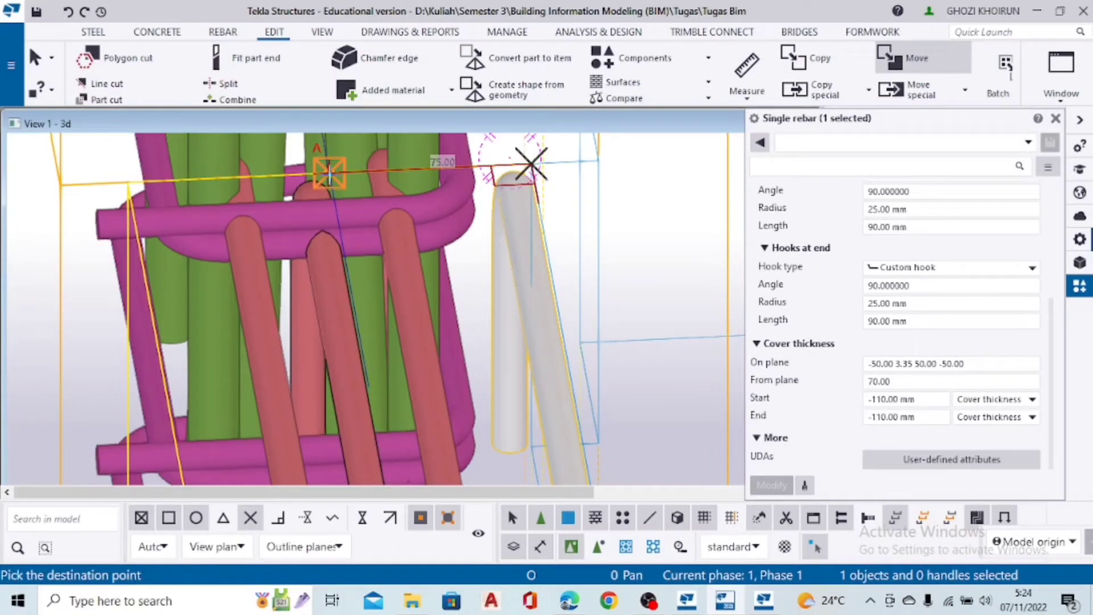
left_click(330, 173)
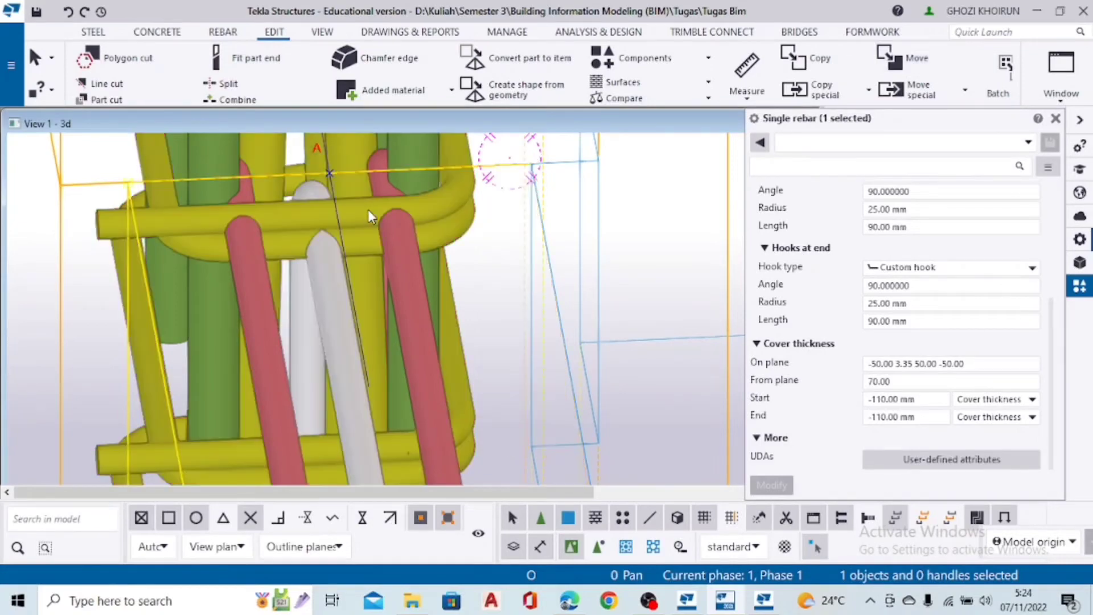
Create a crossing rebar set of closed stirrups around the concrete beam, starting from its lower edge near the grid 4 column
scroll(411, 221, "down", 4)
middle_click_drag(319, 298, 564, 322, "ctrl")
middle_click_drag(288, 242, 399, 205, "ctrl")
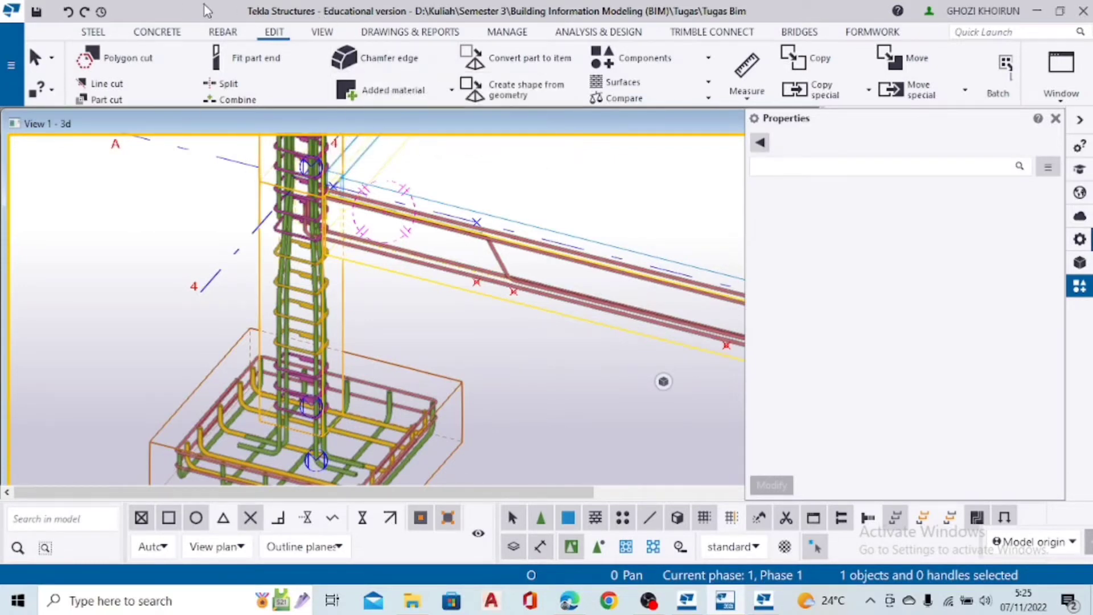
left_click(223, 32)
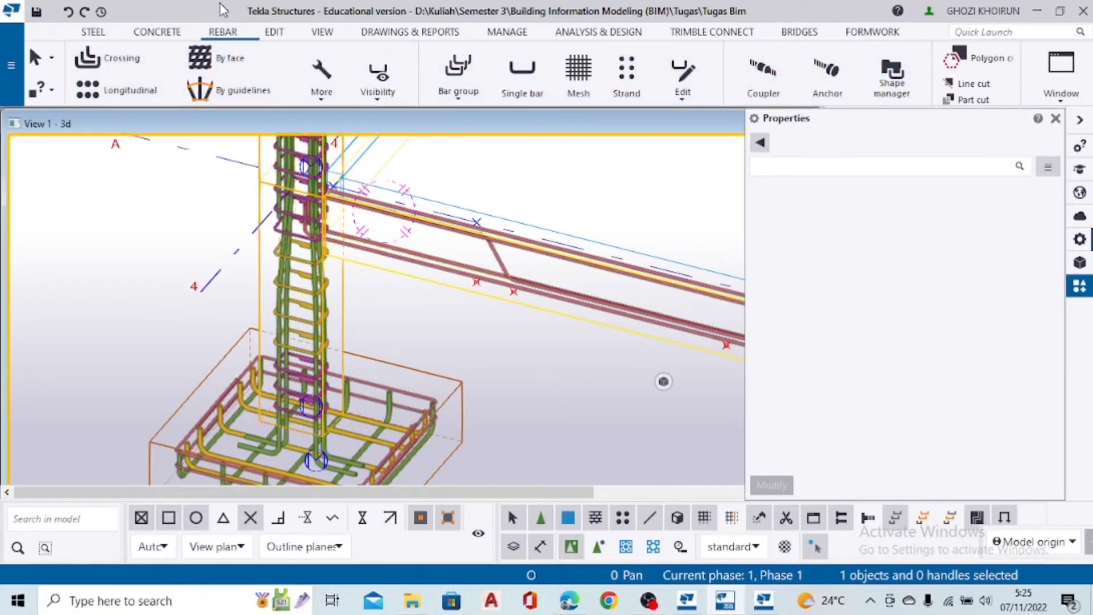
left_click(124, 67)
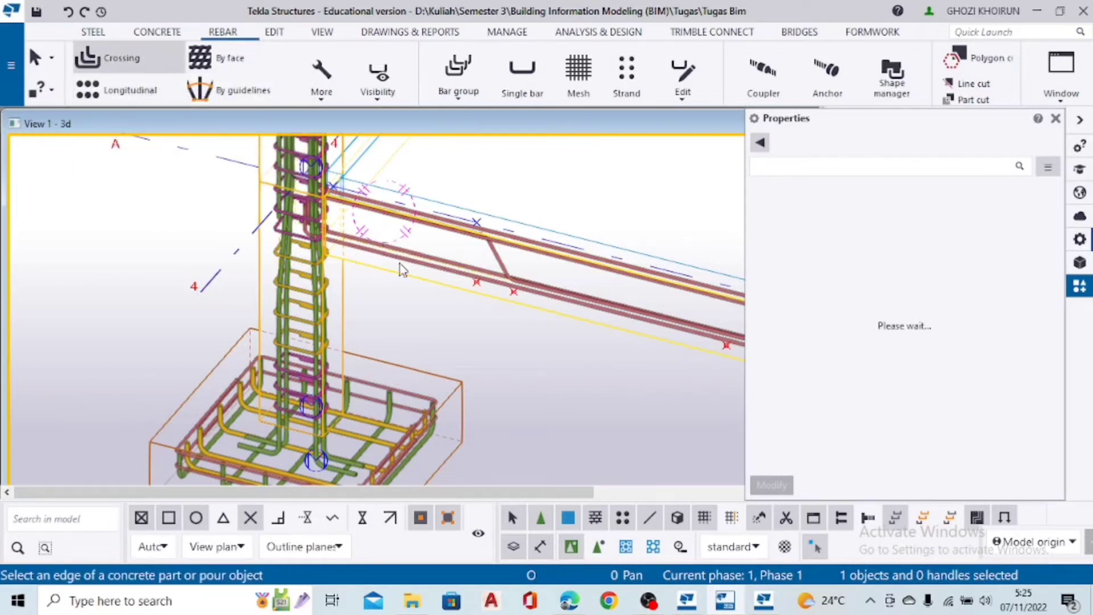
scroll(402, 267, "up", 3)
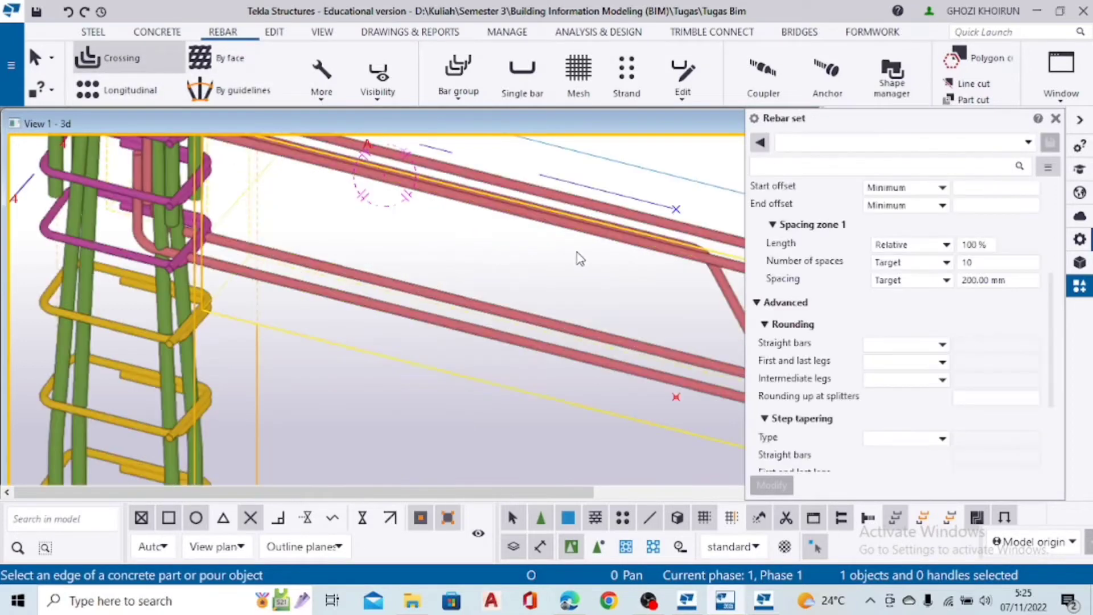
left_click(311, 336)
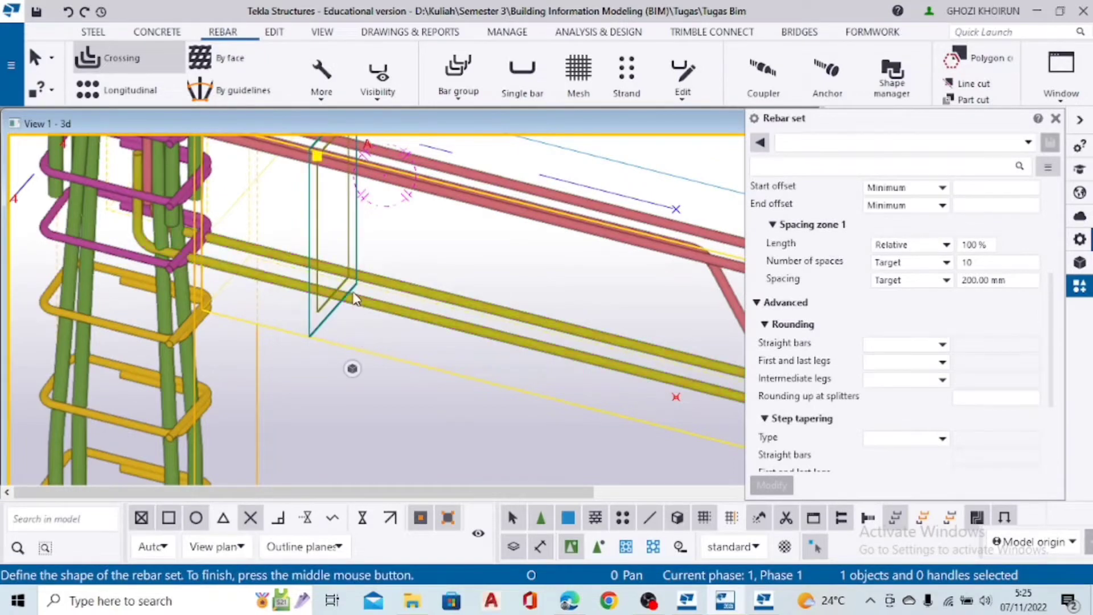
scroll(418, 340, "down", 2)
scroll(418, 300, "up", 3)
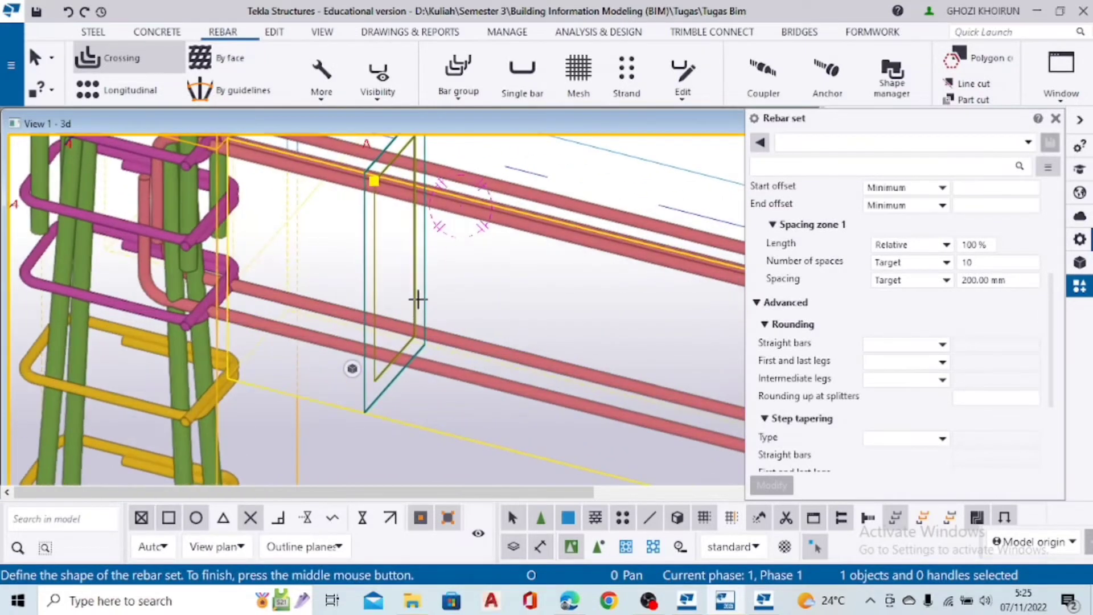
scroll(460, 290, "up", 1)
middle_click(460, 289)
scroll(459, 283, "down", 5)
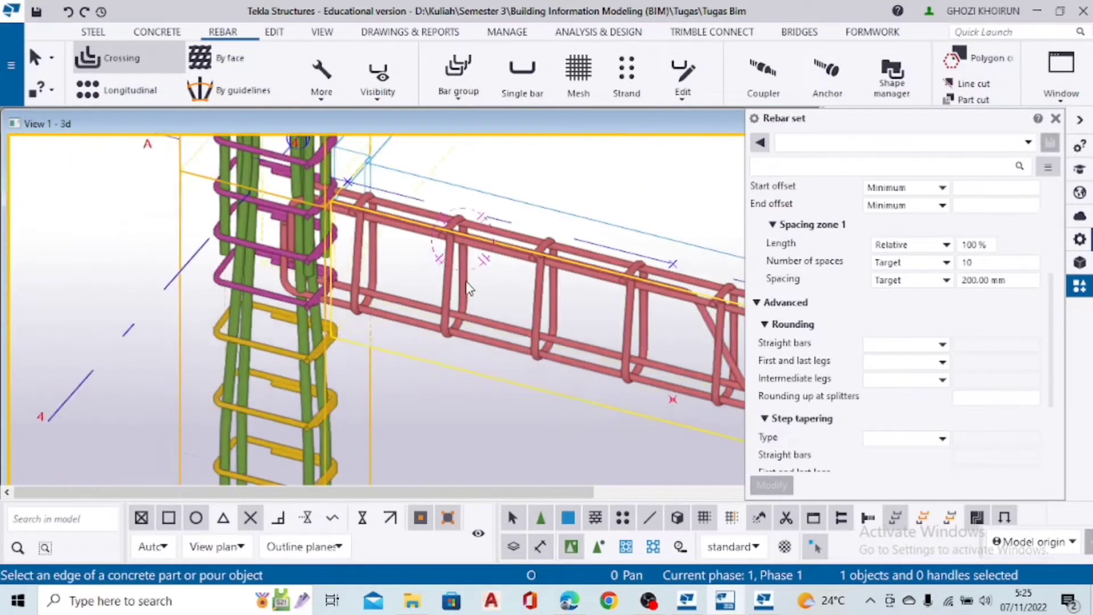
Split the beam stirrup set's spacing into two equal zones at the midpoint of the beam
middle_click_drag(558, 288, 501, 232, "ctrl")
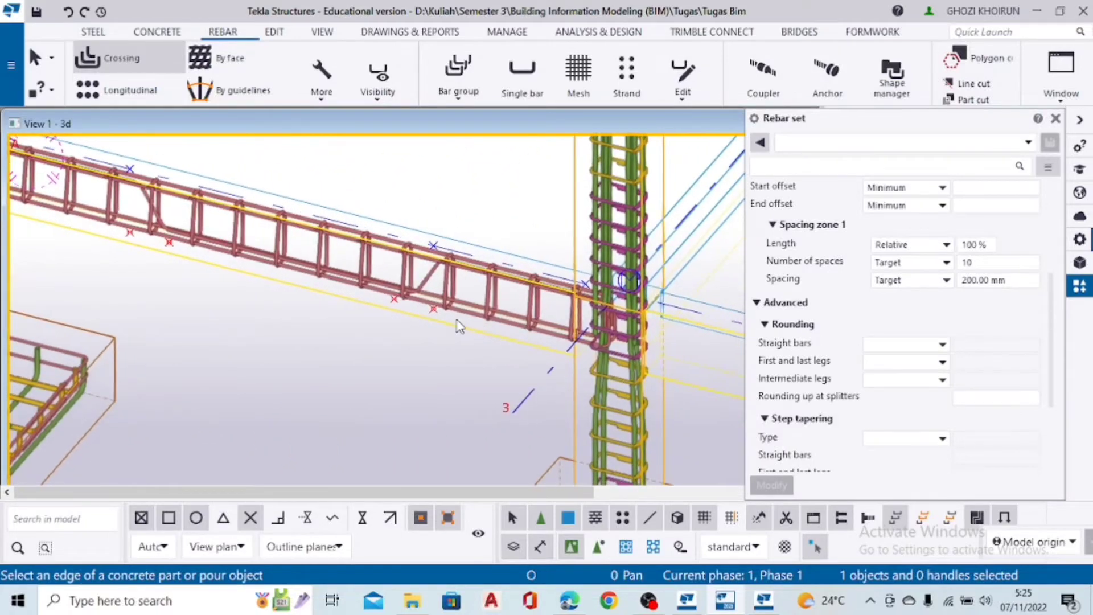
middle_click_drag(457, 312, 446, 256, "ctrl")
scroll(432, 276, "up", 3)
key("Escape")
scroll(445, 251, "up", 2)
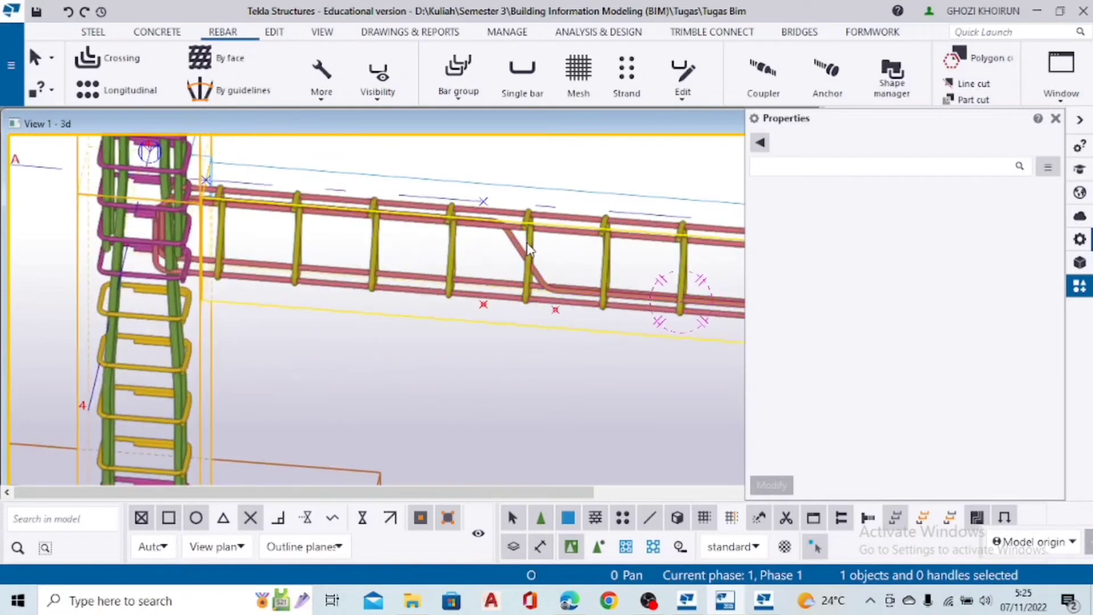
left_click(526, 243)
scroll(597, 265, "down", 3)
middle_click_drag(705, 288, 385, 238)
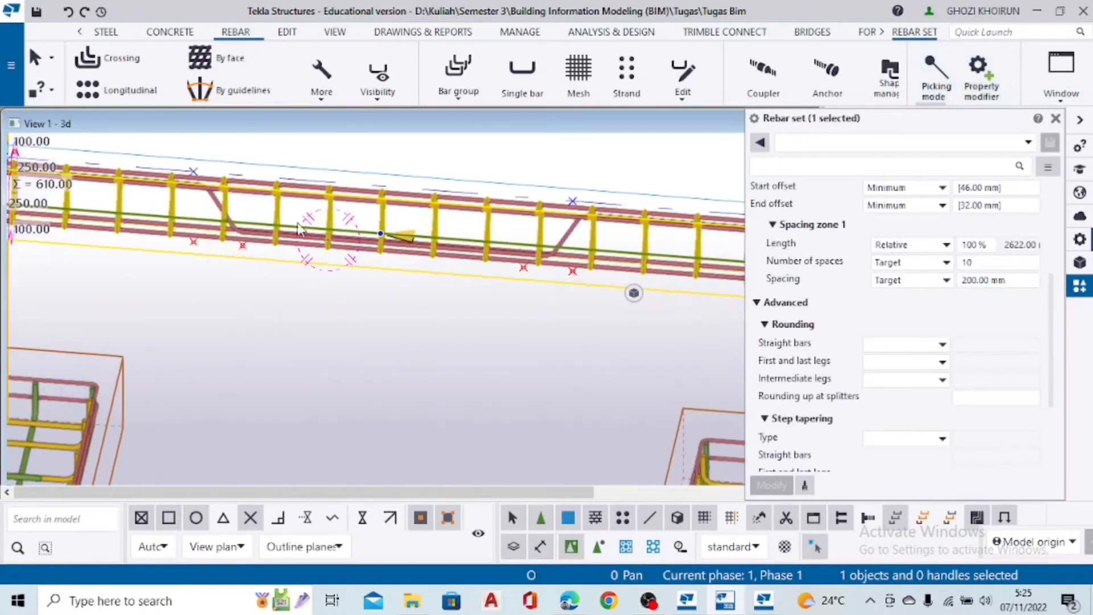
scroll(381, 232, "down", 2)
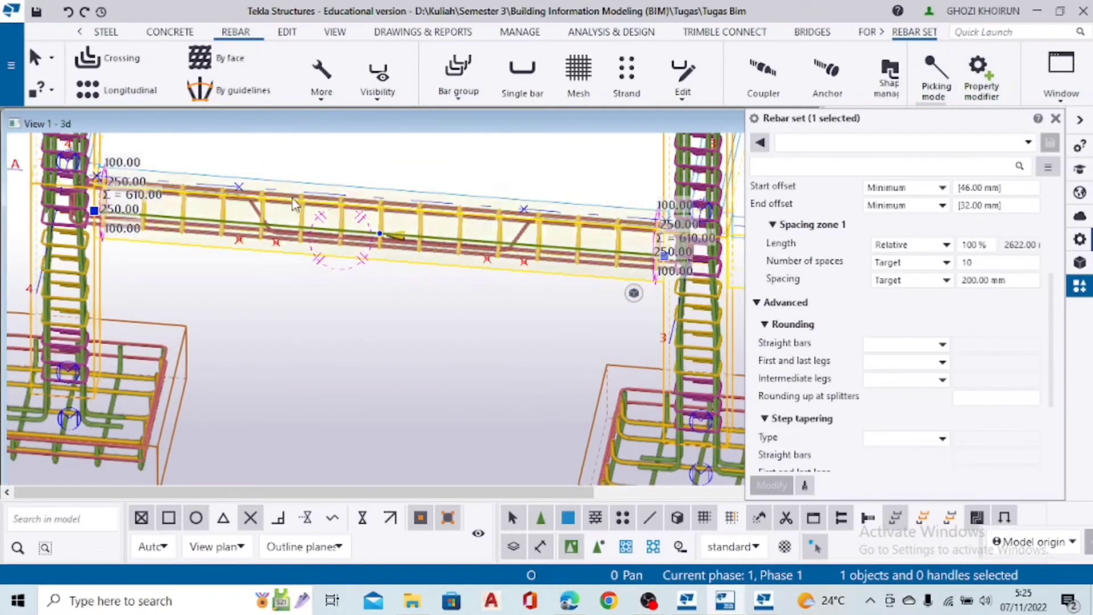
mouse_move(634, 294)
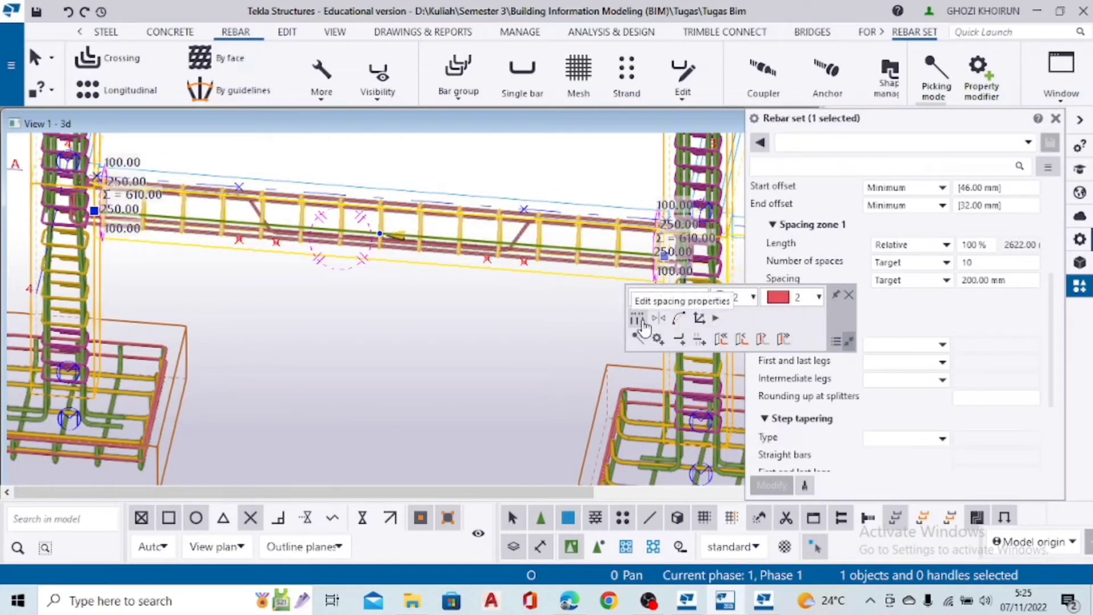
left_click(641, 321)
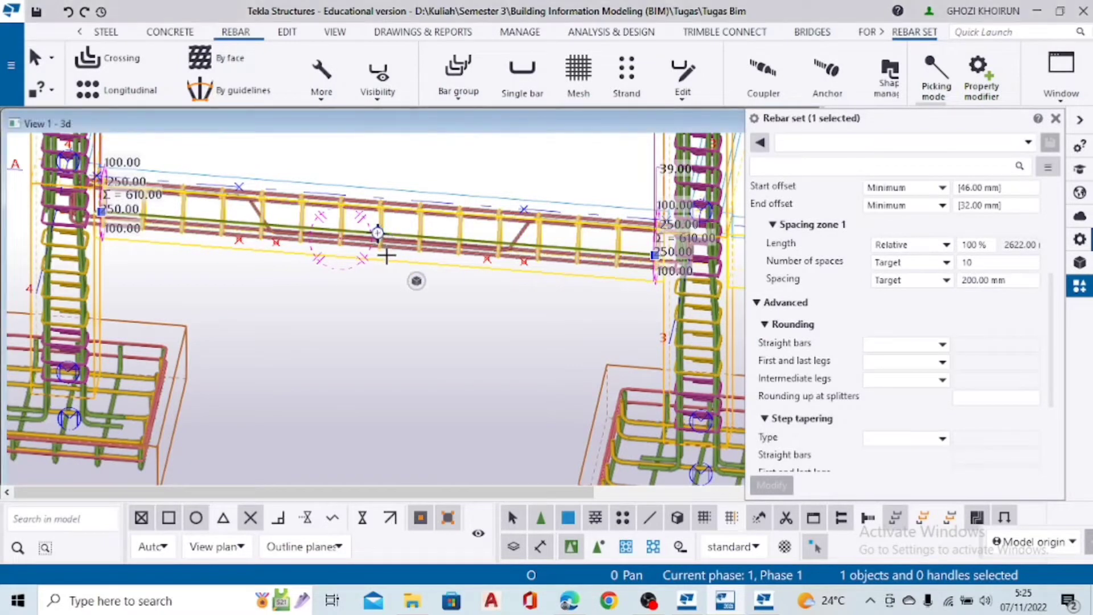
left_click(380, 239)
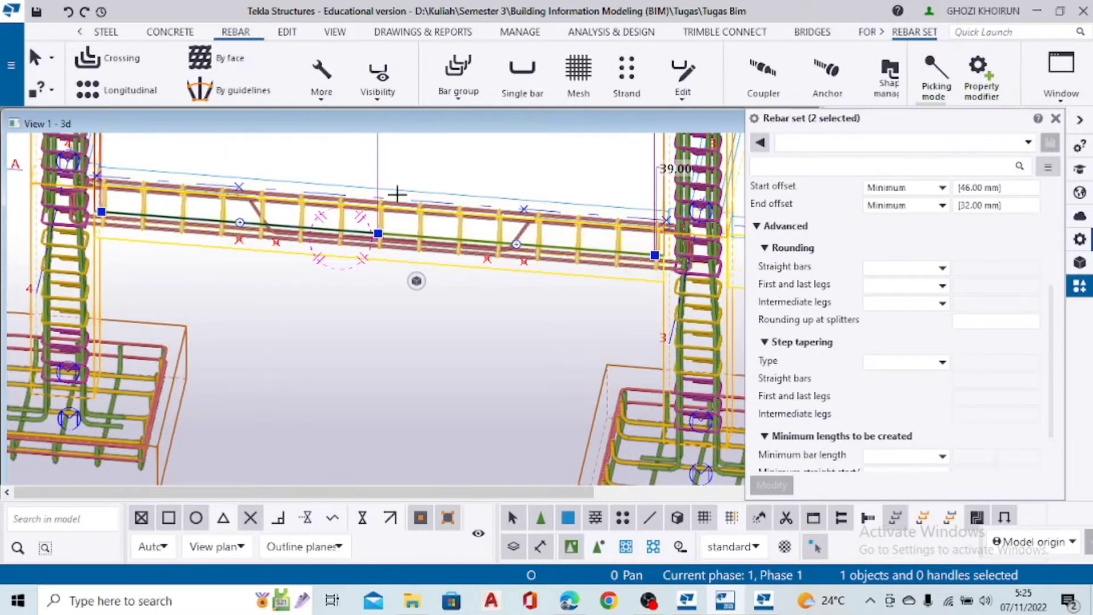
Examine the split stirrup set's spacing, rounding and tapering properties and the stirrups along the beam's lower bars
scroll(925, 256, "up", 3)
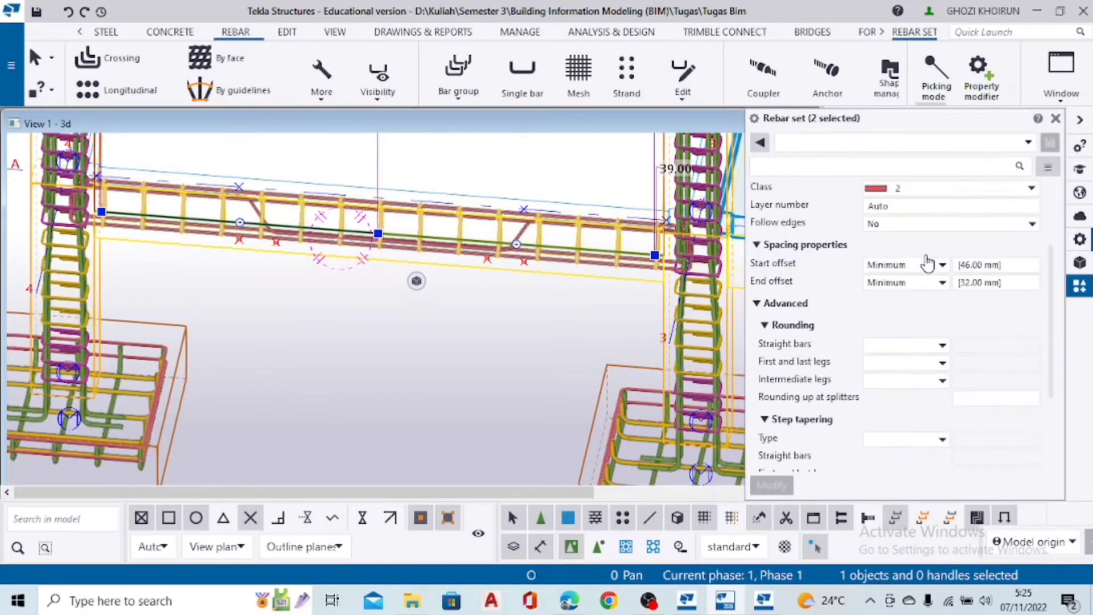
scroll(927, 263, "up", 3)
scroll(910, 267, "down", 6)
scroll(606, 228, "up", 5)
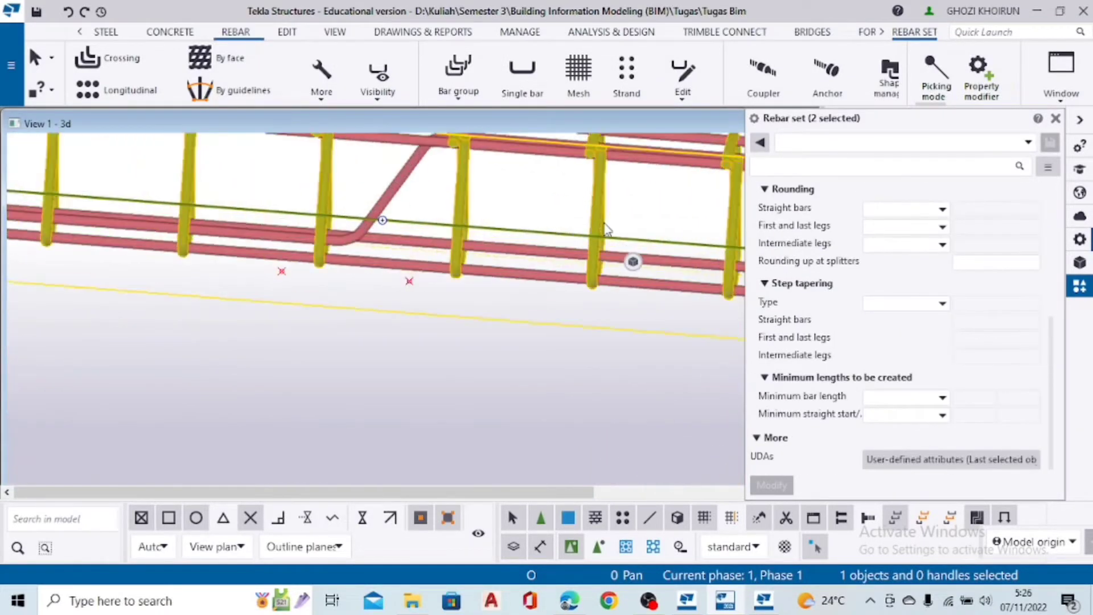
scroll(922, 266, "up", 4)
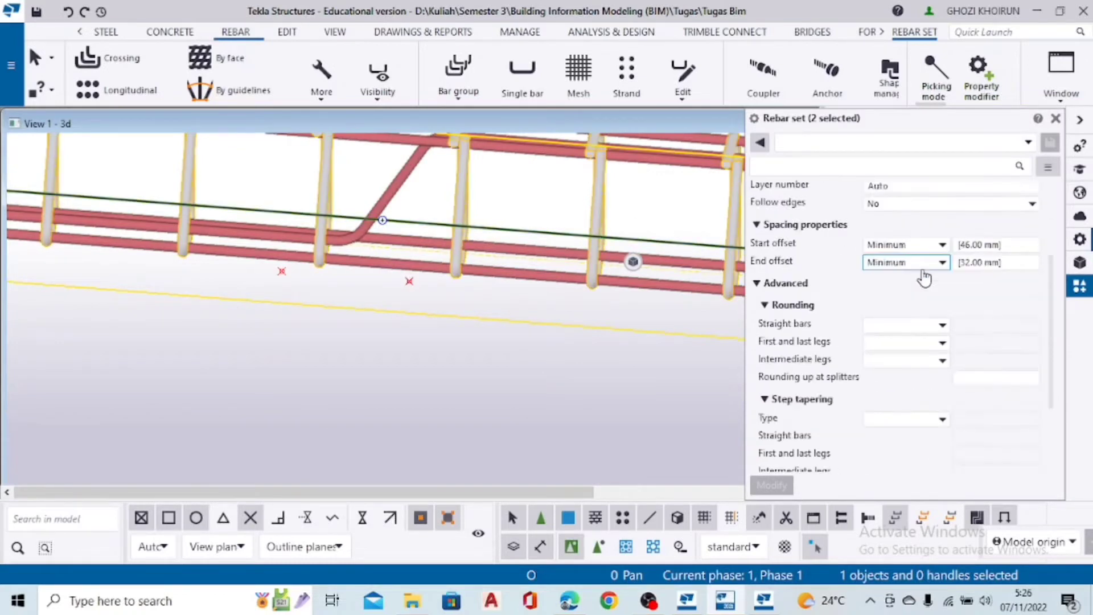
scroll(888, 279, "down", 4)
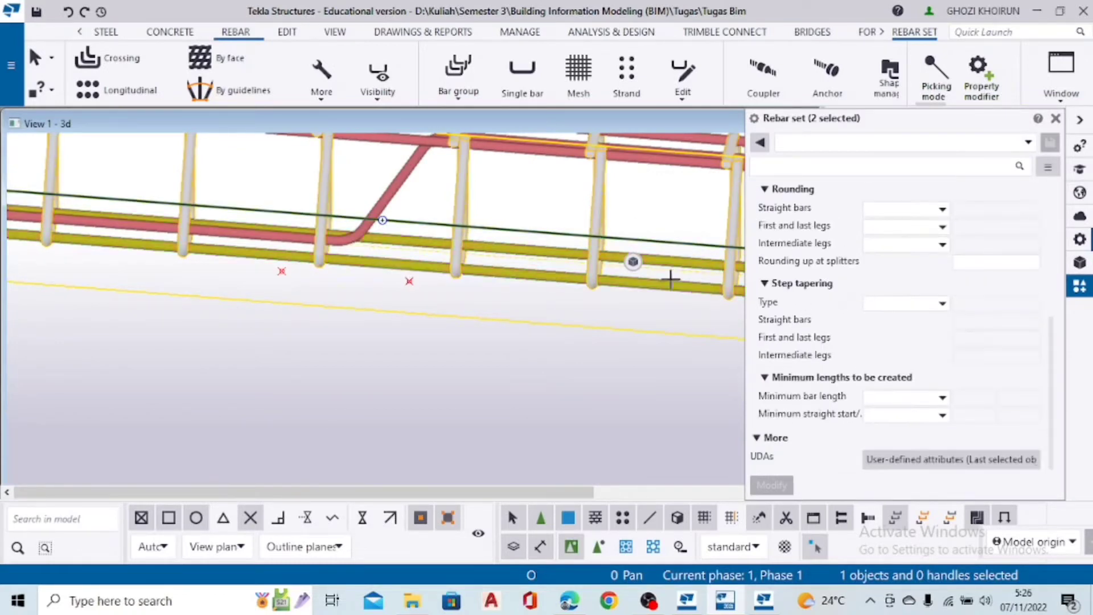
scroll(666, 276, "up", 3)
left_click(559, 407)
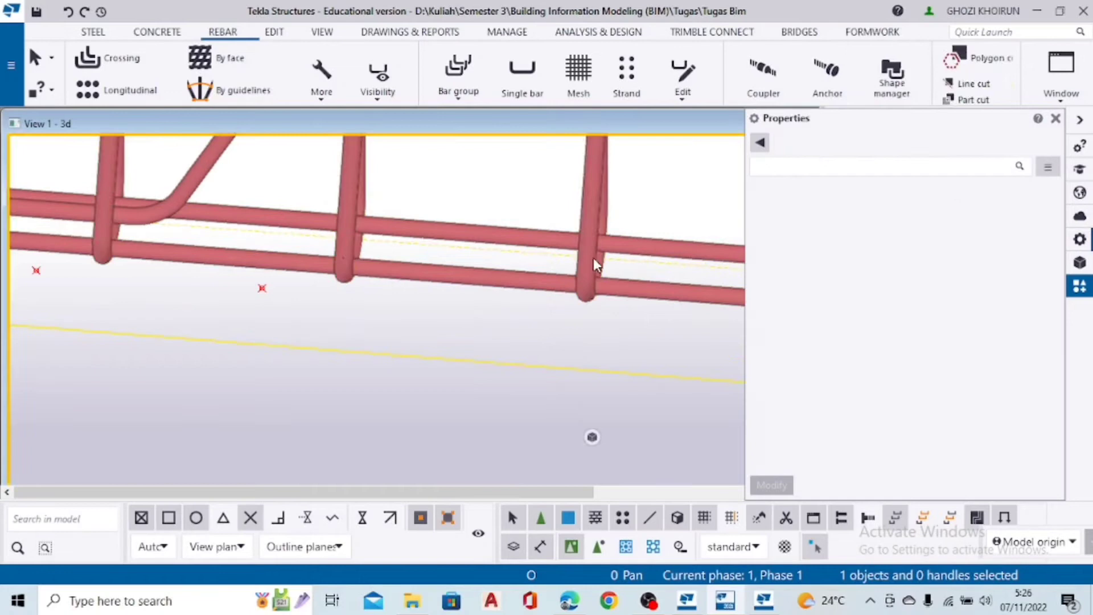
Try to set the relative length of the stirrup set's spacing zone 1 to 25 %
left_click(590, 210)
scroll(900, 308, "up", 6)
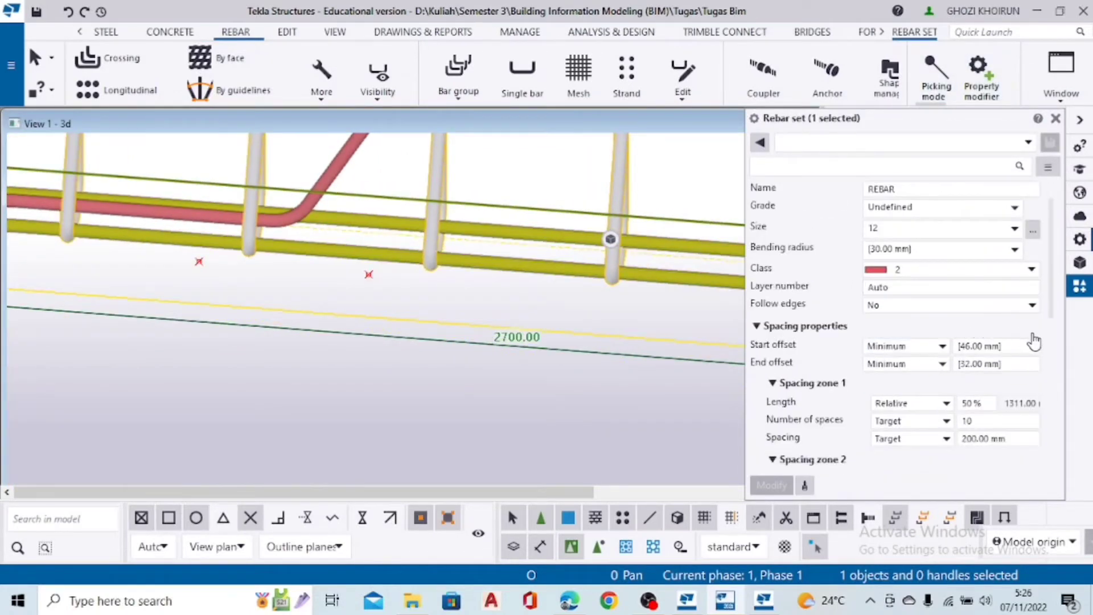
scroll(1039, 346, "down", 1)
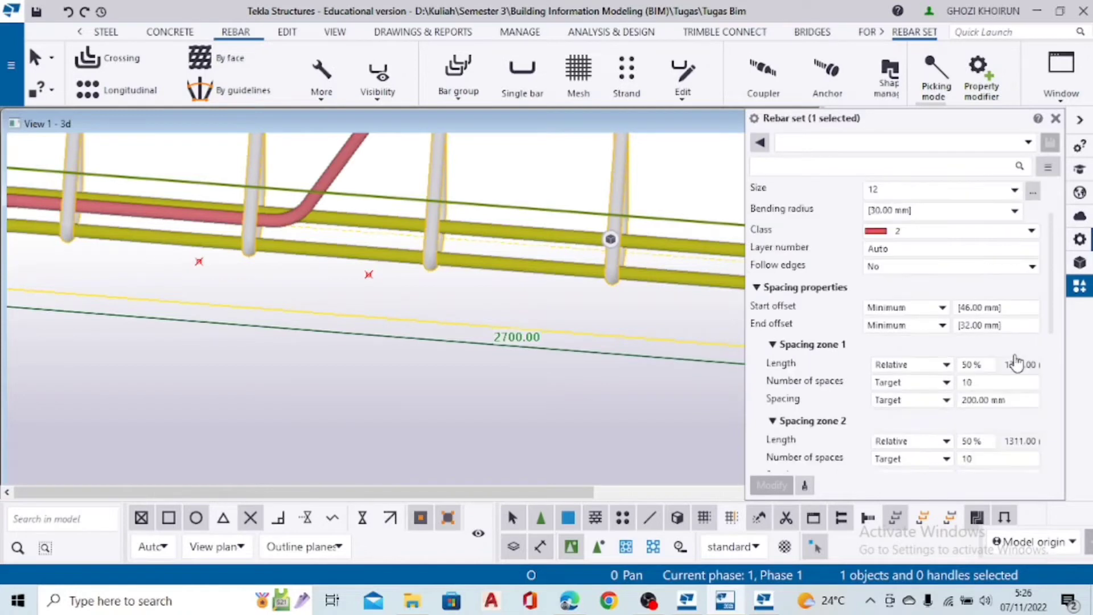
scroll(1016, 362, "down", 1)
left_click(993, 326)
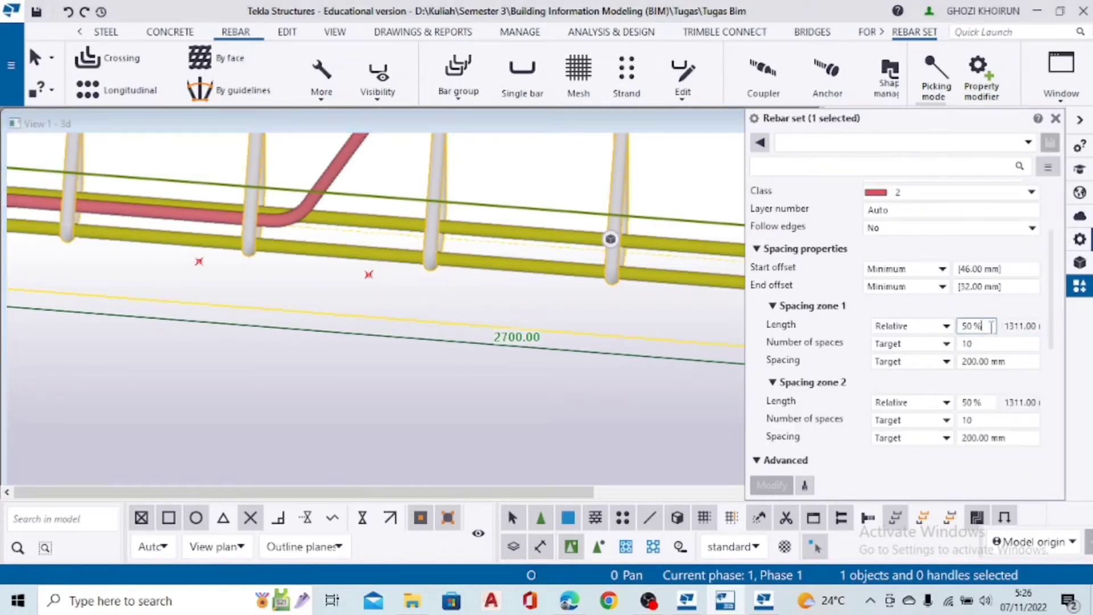
type("15")
left_click(980, 344)
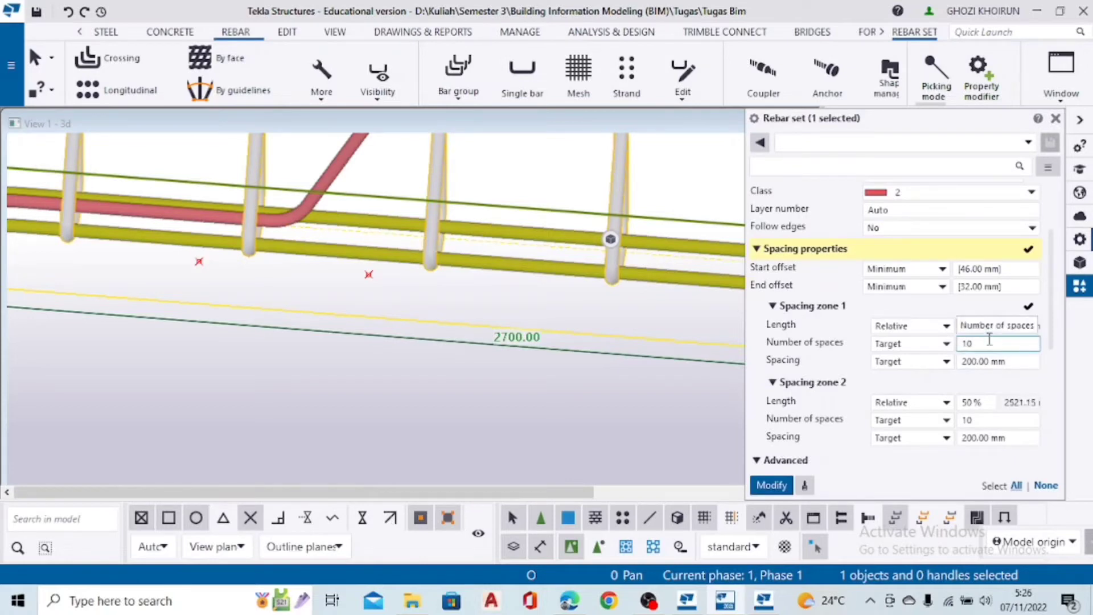
type("5")
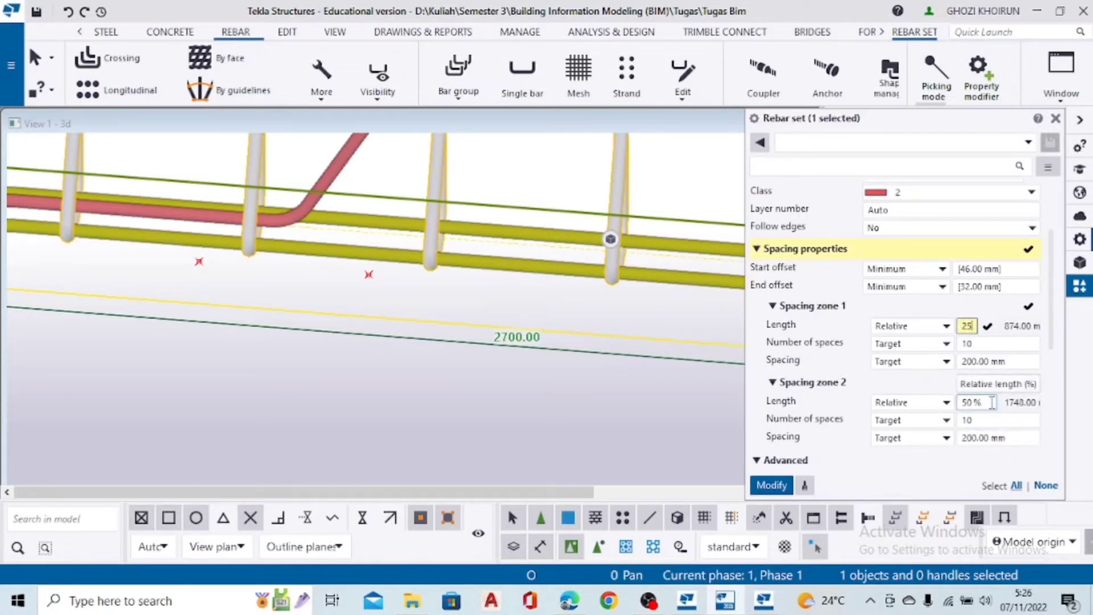
Check the spacing zone 2 values, then discard the unapplied zone change and deselect the stirrup set
left_click(993, 402)
scroll(993, 365, "down", 1)
scroll(991, 362, "down", 1)
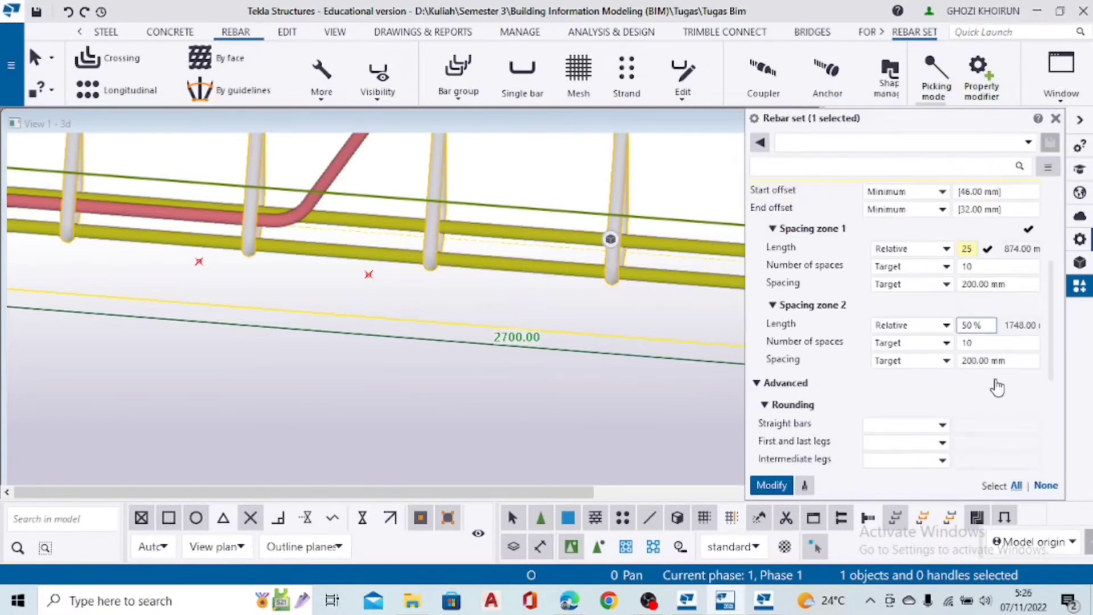
scroll(991, 359, "up", 1)
scroll(992, 358, "up", 1)
scroll(586, 325, "down", 5)
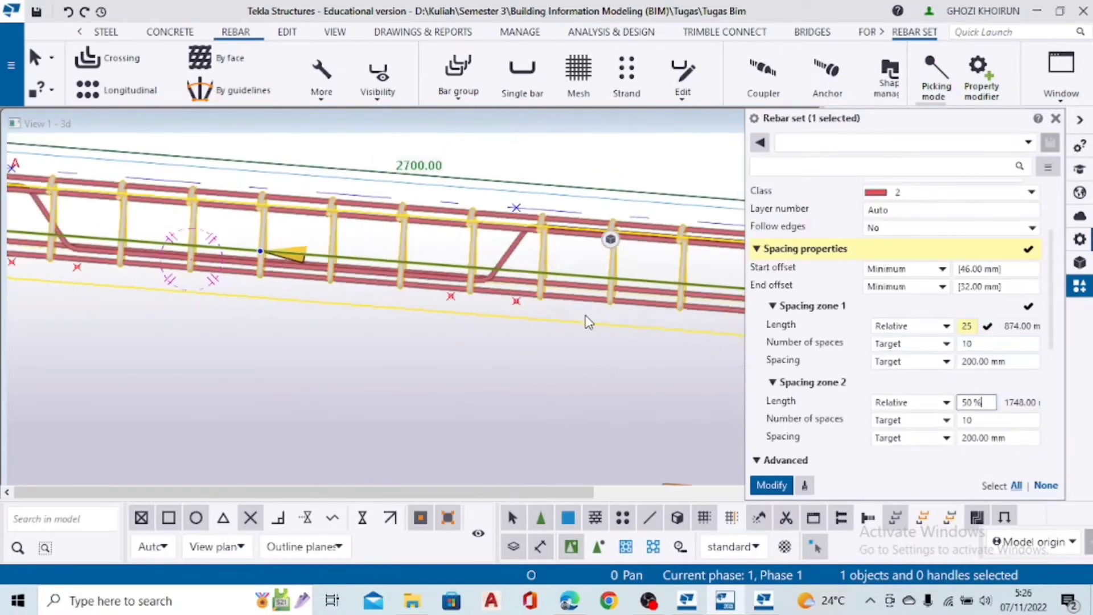
scroll(526, 283, "down", 2)
middle_click_drag(484, 285, 596, 295)
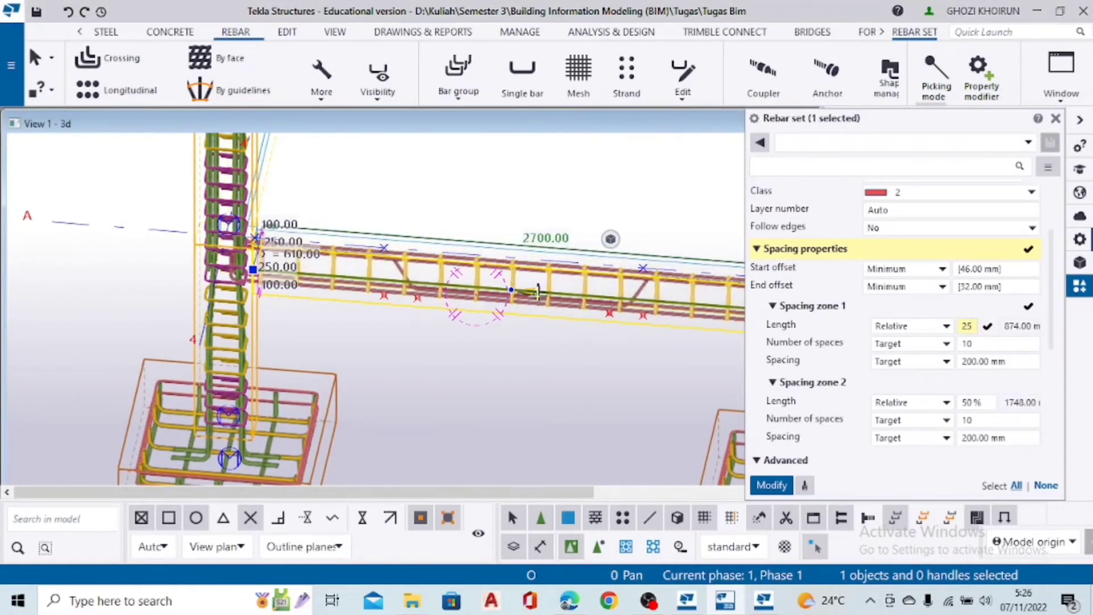
scroll(551, 283, "up", 2)
left_click(590, 283)
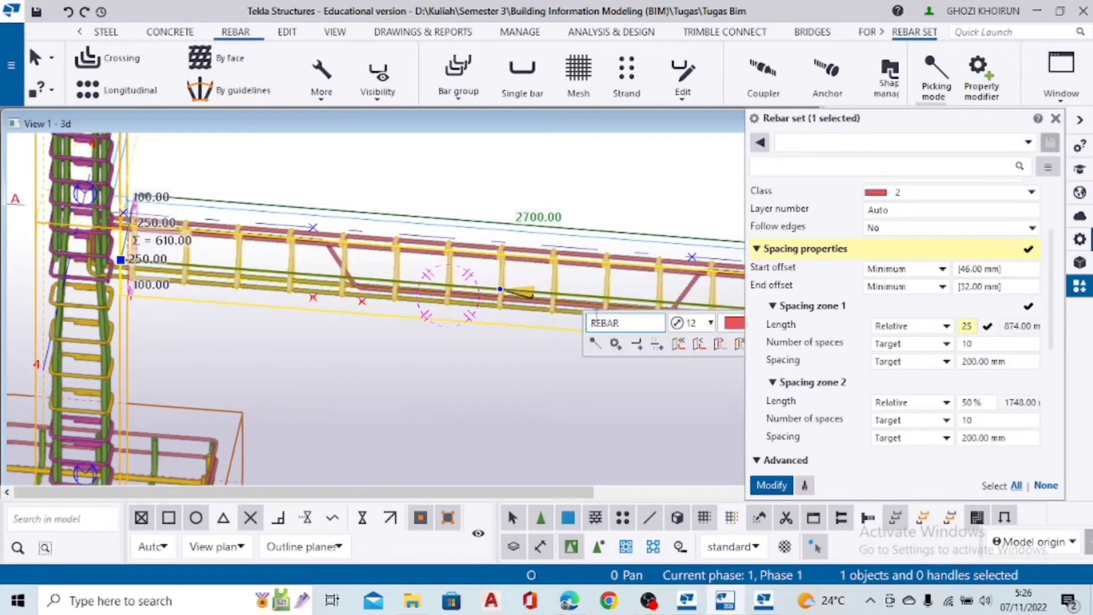
key("Escape")
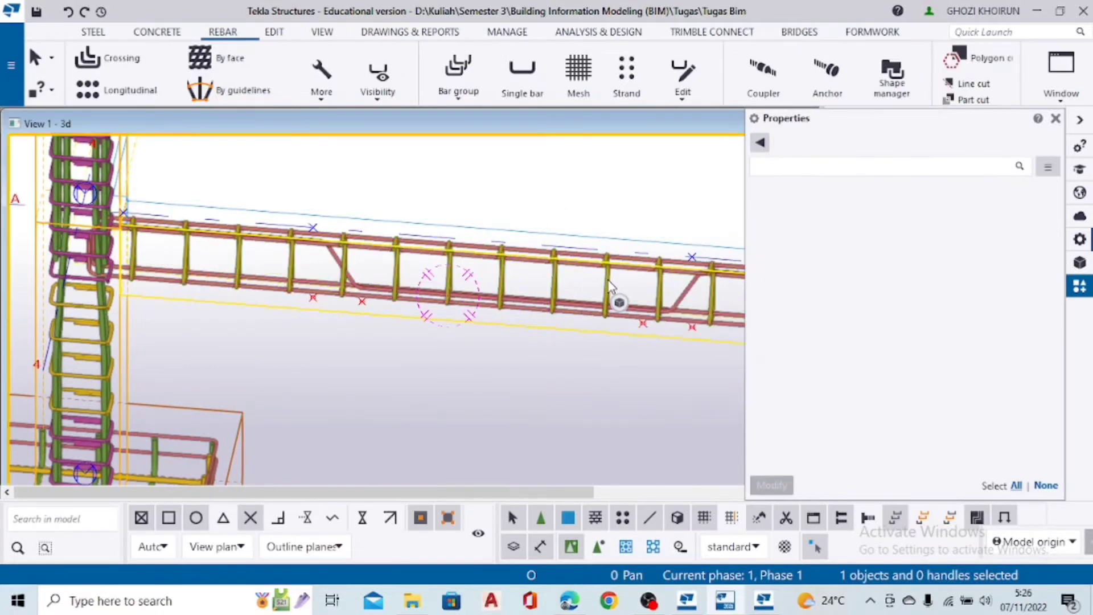
Split the stirrup spacing zone nearest the grid 3 column at its midpoint to get three zones, and deselect the set
left_click(608, 281)
middle_click_drag(661, 317, 503, 329)
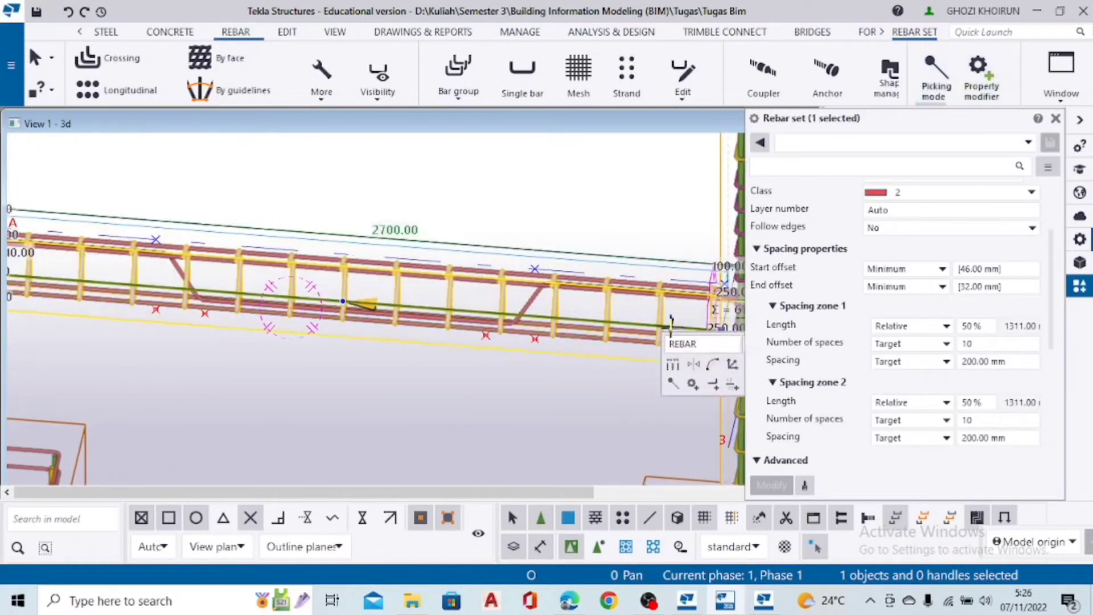
scroll(504, 331, "down", 3)
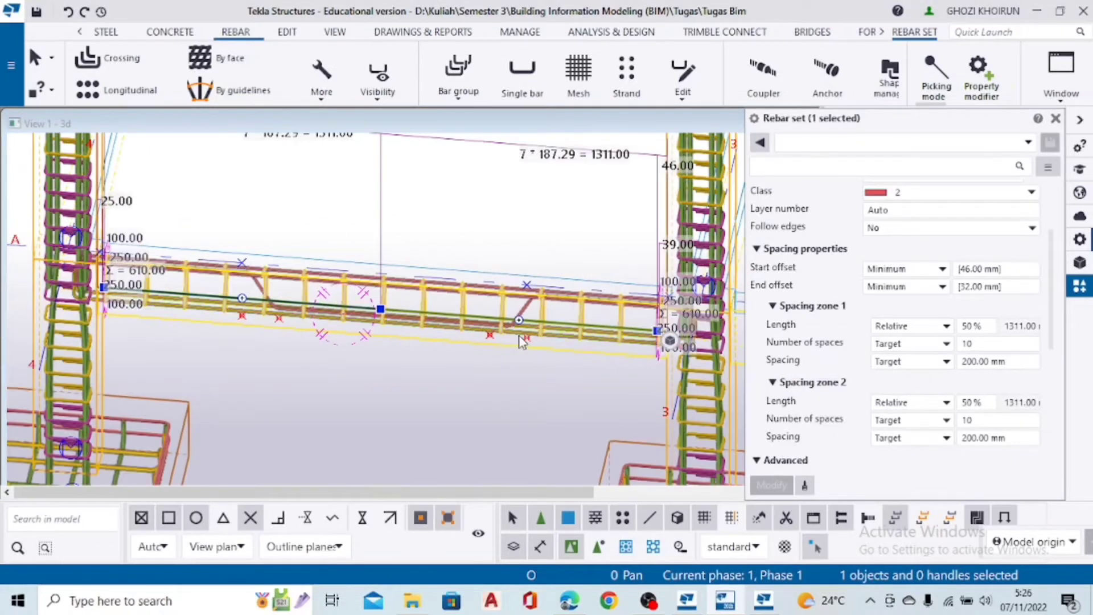
left_click(519, 320)
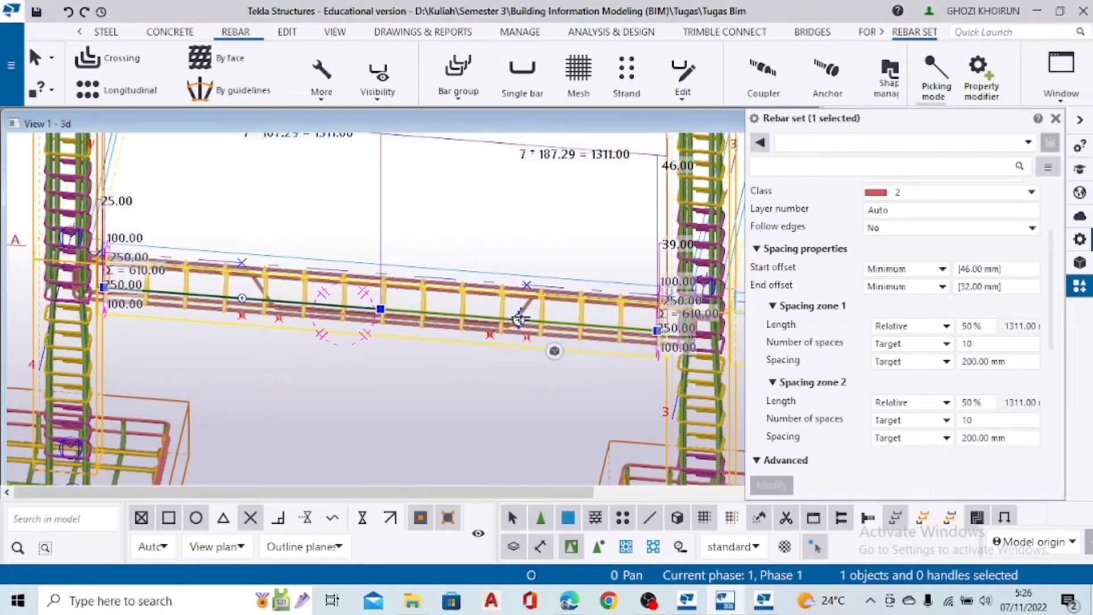
scroll(992, 326, "up", 3)
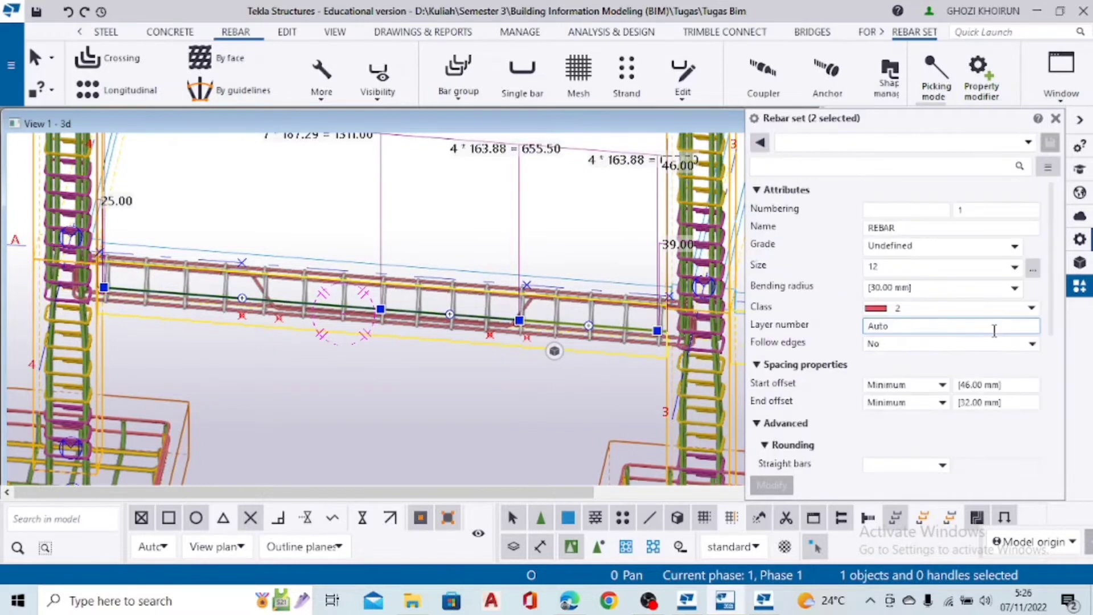
scroll(923, 337, "down", 4)
scroll(953, 305, "up", 4)
left_click(563, 276)
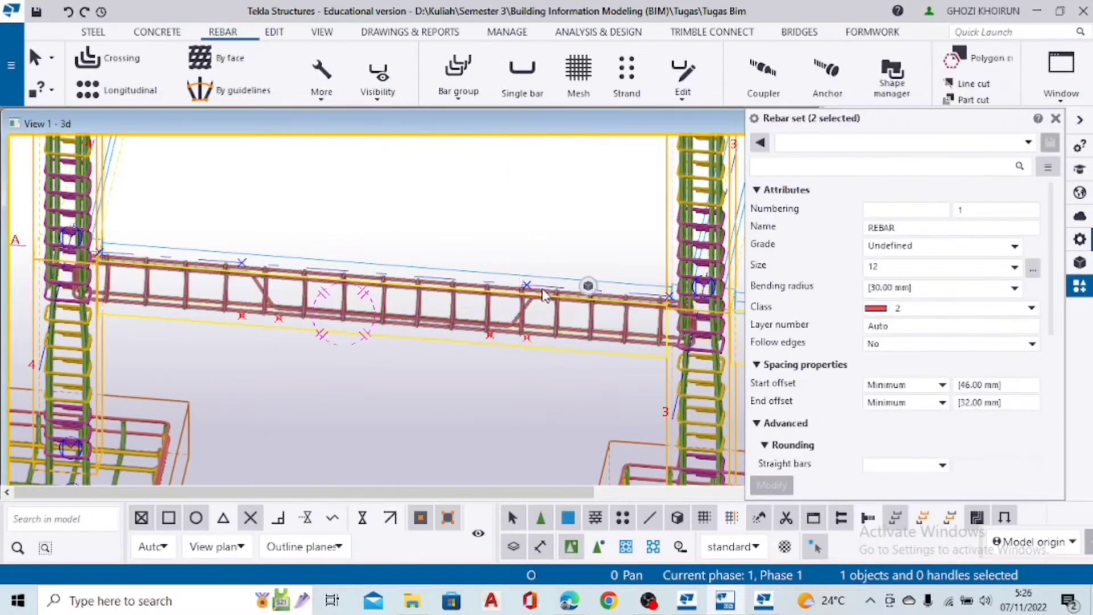
Set the stirrup set's relative length to 50 % for spacing zone 2 and 25 % for zone 3, and apply the changes
scroll(575, 307, "up", 3)
left_click(580, 312)
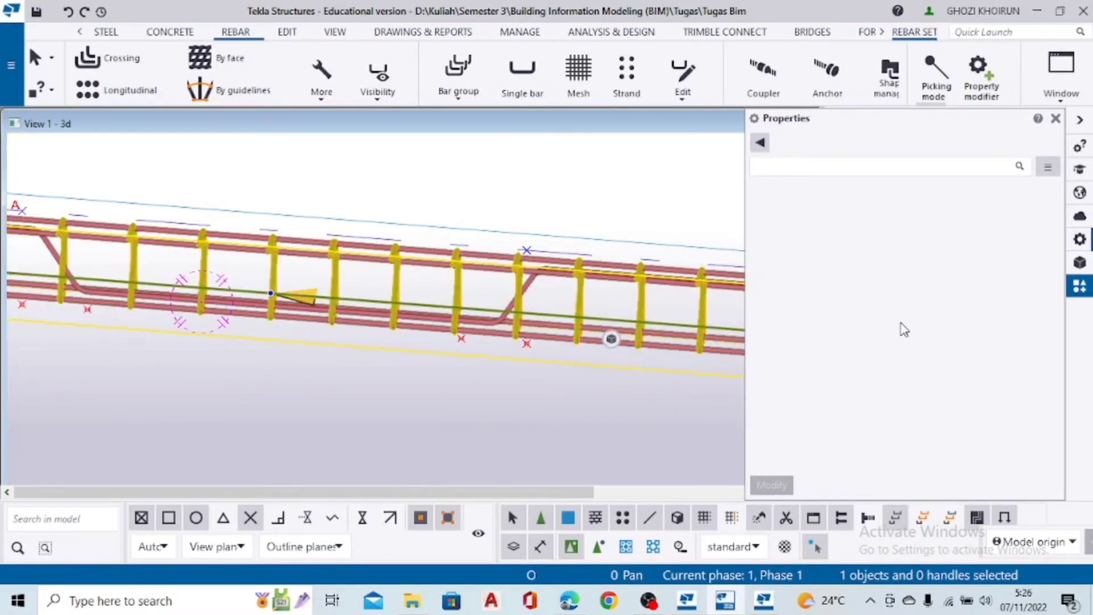
scroll(957, 364, "down", 2)
scroll(956, 378, "down", 3)
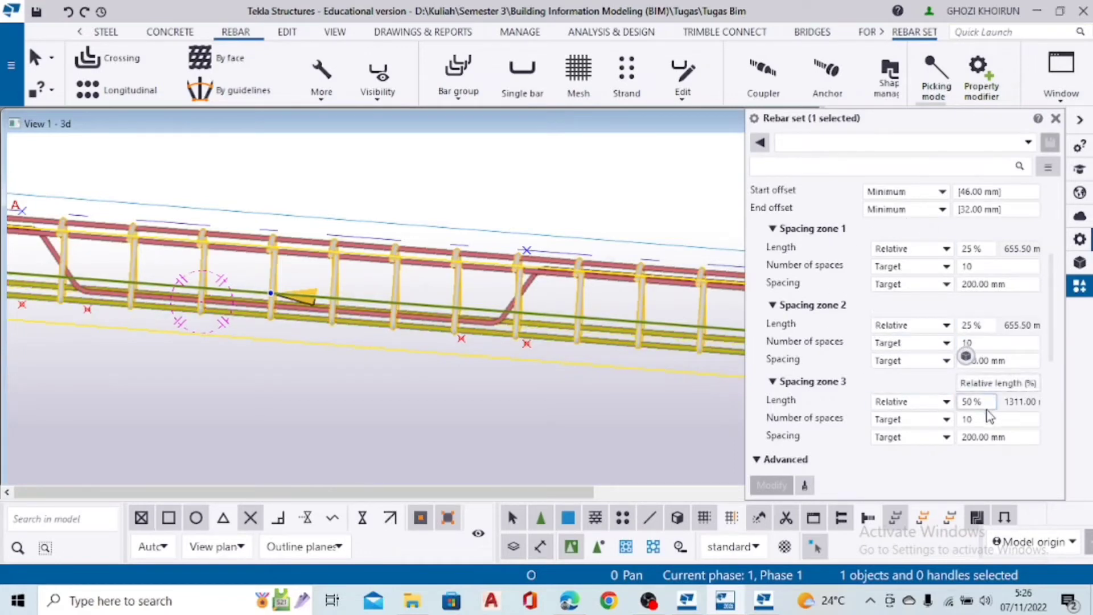
left_click(975, 325)
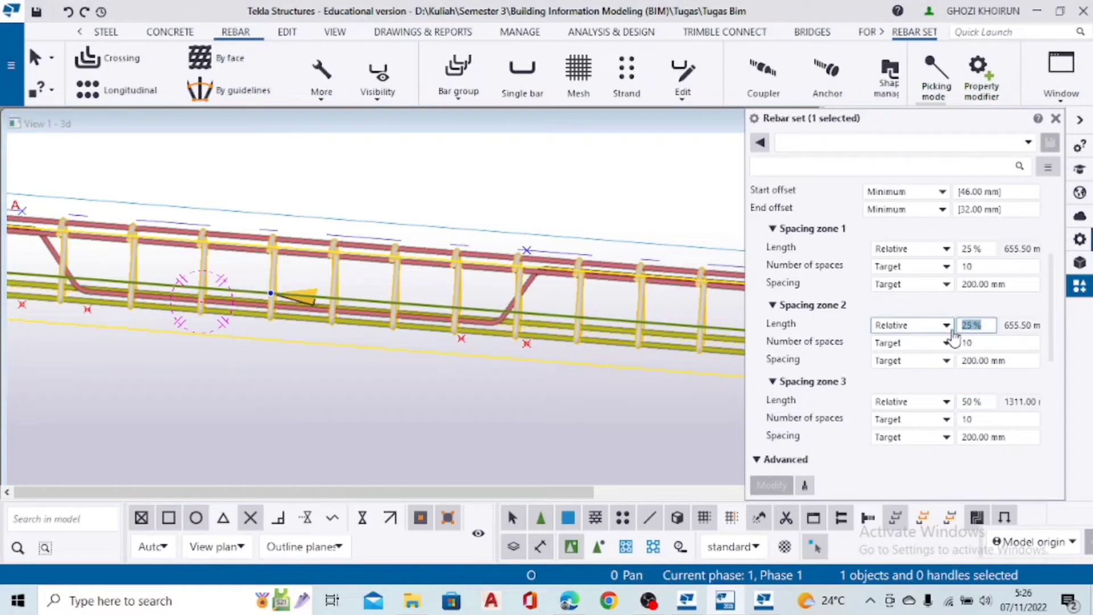
type("50")
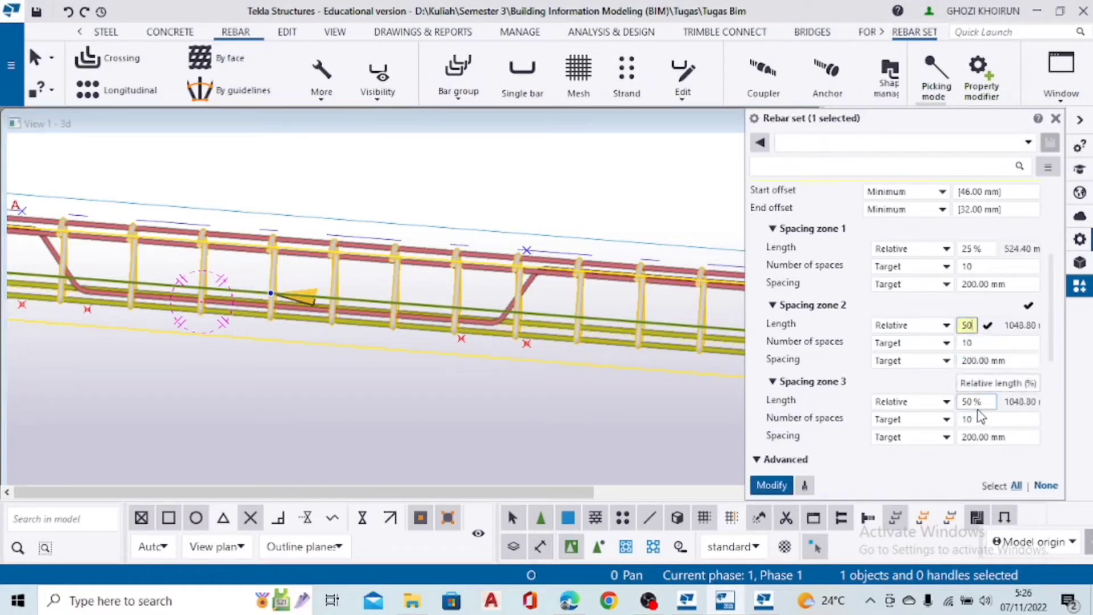
left_click(987, 401)
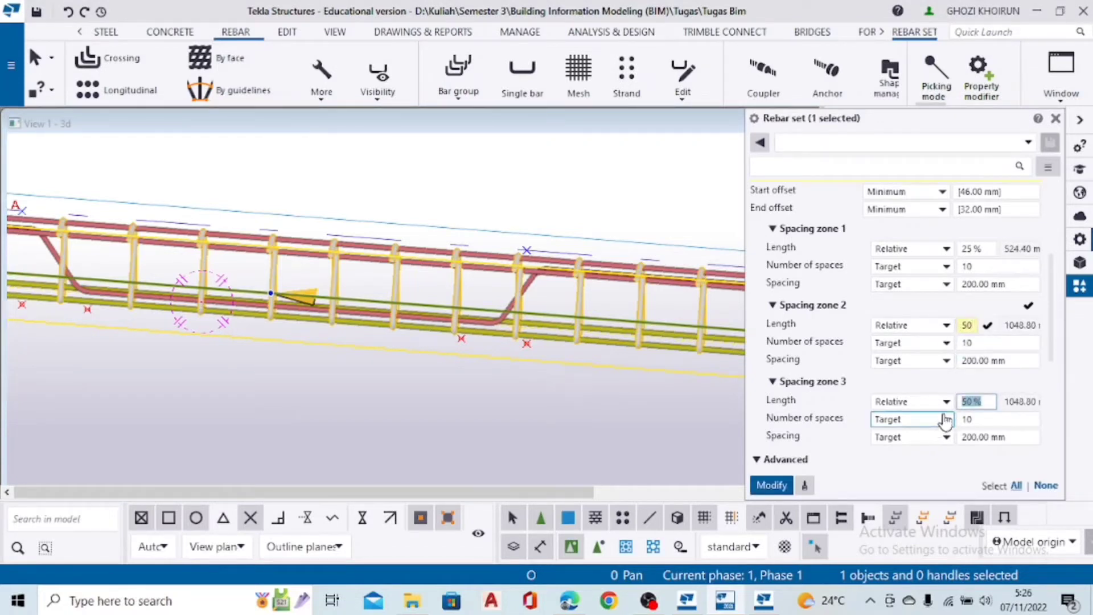
left_click(961, 426)
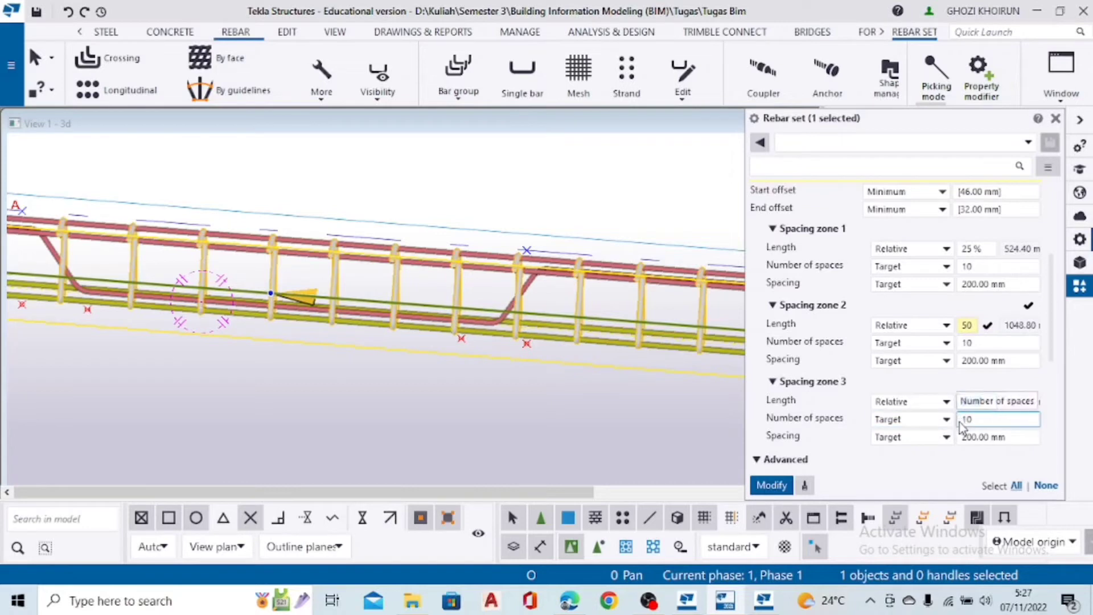
left_click(963, 401)
type("1")
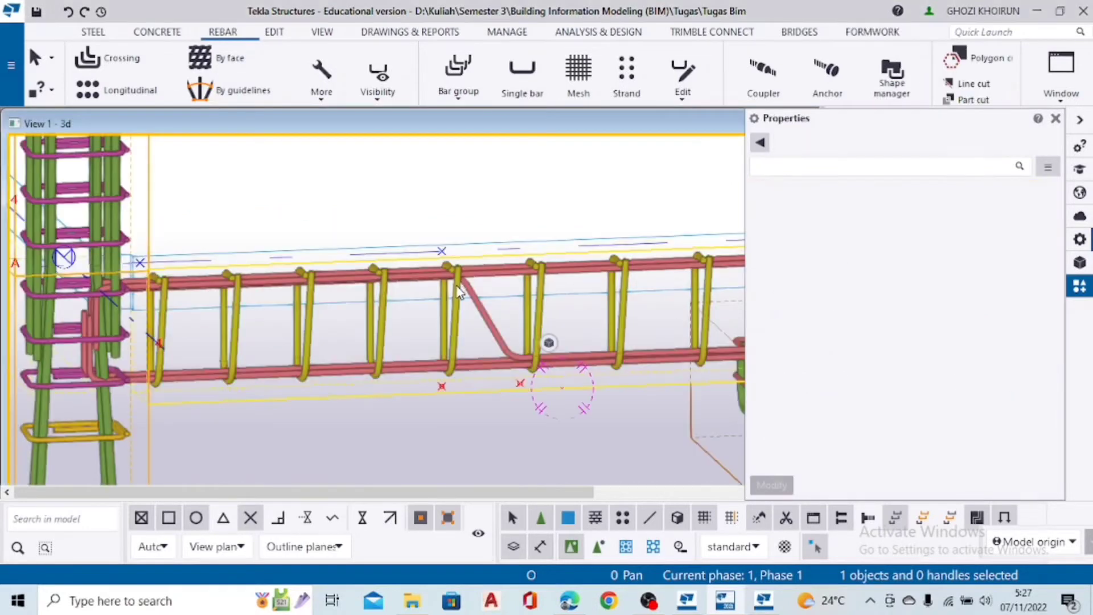
middle_click_drag(425, 326, 186, 296)
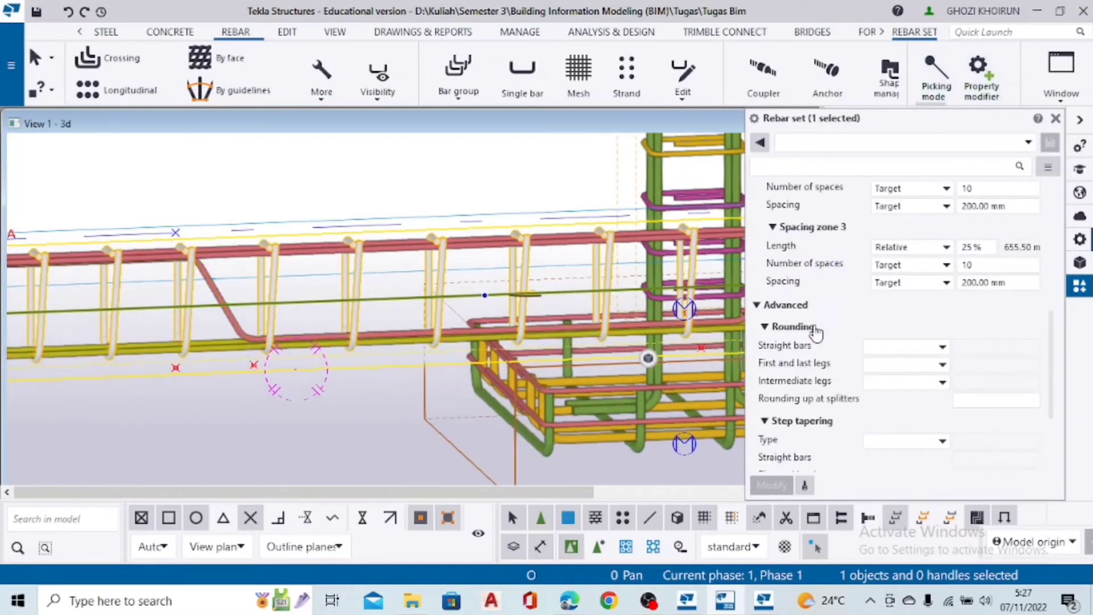
Set the stirrup set's target spacing to 100 mm in zones 1 and 3 and 150 mm in zone 2, then apply and deselect
scroll(911, 330, "up", 3)
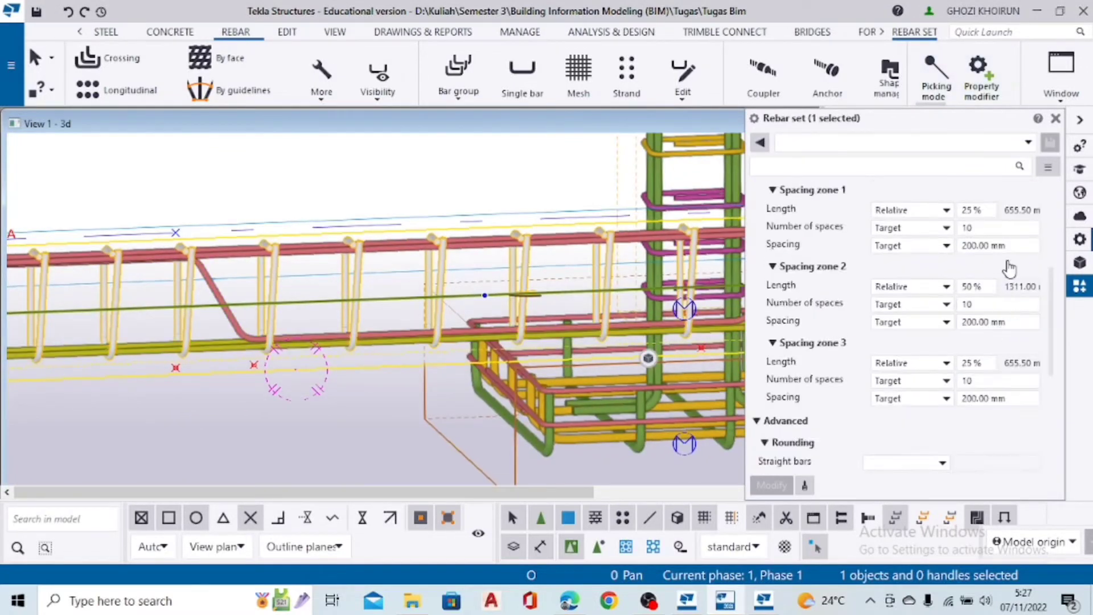
left_click_drag(1021, 241, 996, 239)
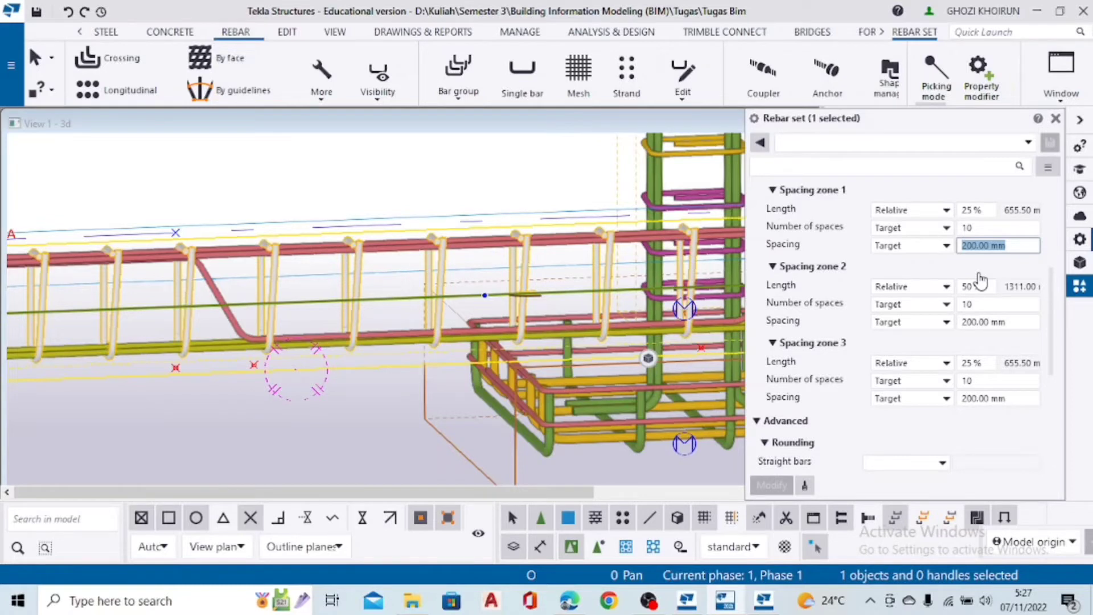
type("100")
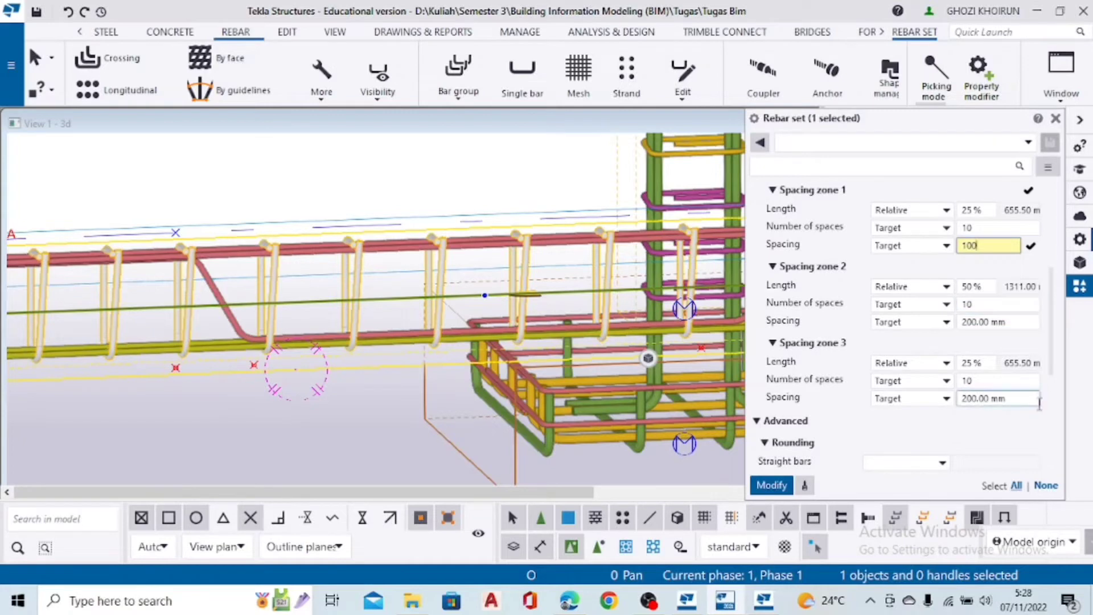
left_click(1013, 320)
type("150")
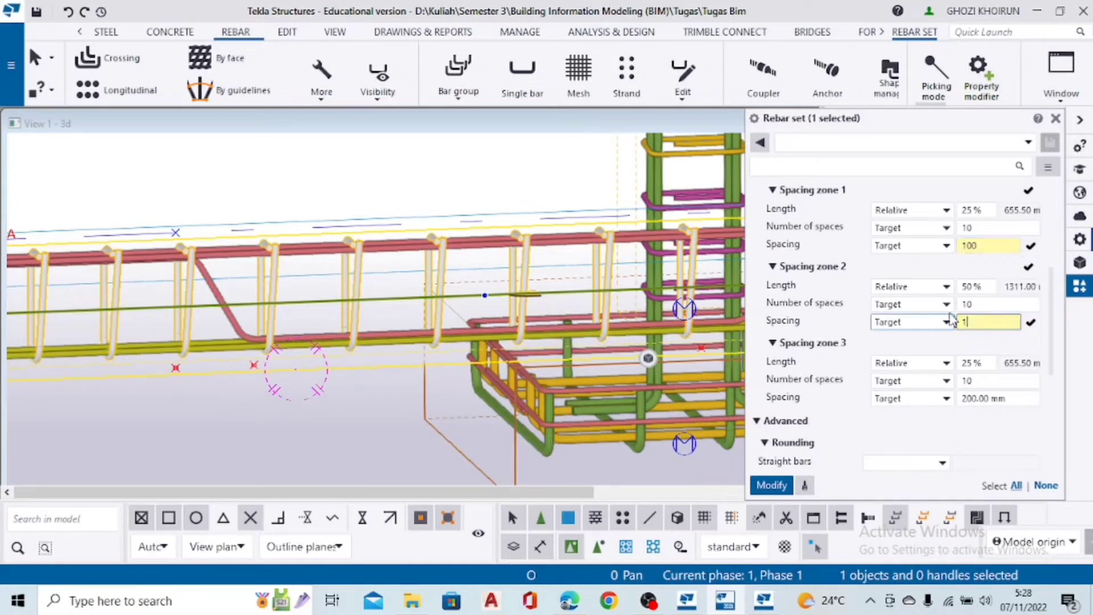
double_click(1002, 397)
type("100")
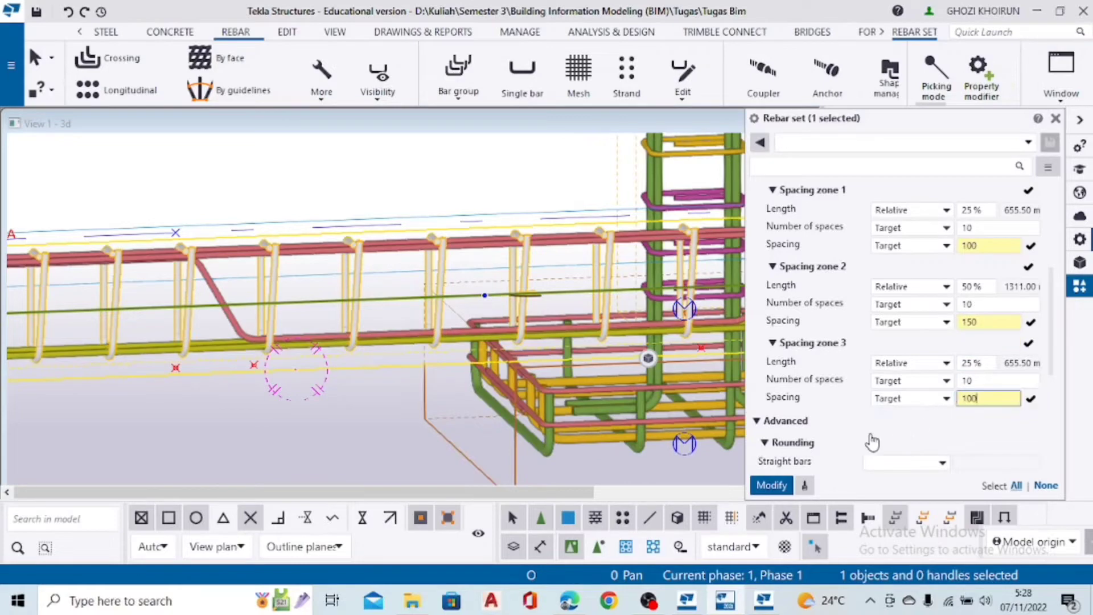
left_click(768, 484)
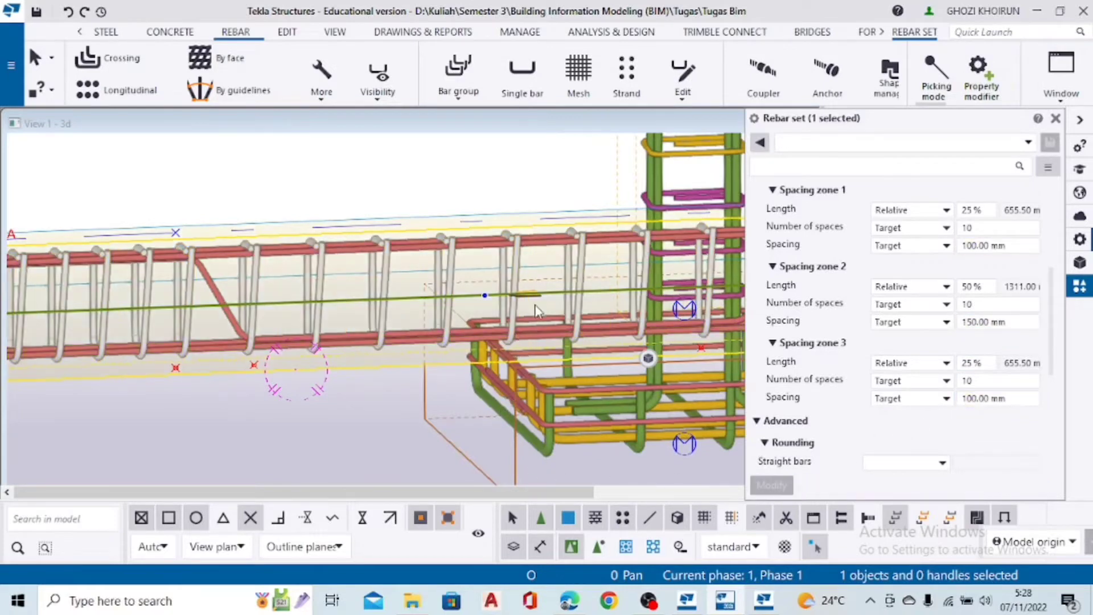
scroll(518, 370, "down", 3)
left_click(539, 452)
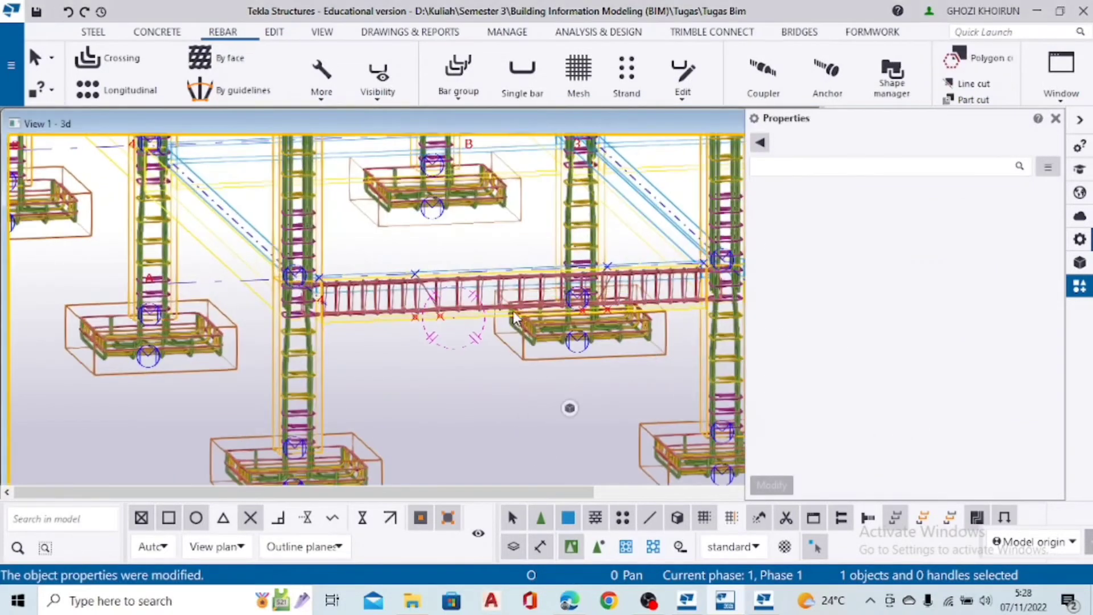
Select the beam's stirrup set, top and bottom longitudinal bar sets and bent-up bar together
middle_click_drag(538, 451, 410, 330, "ctrl")
scroll(532, 312, "up", 8)
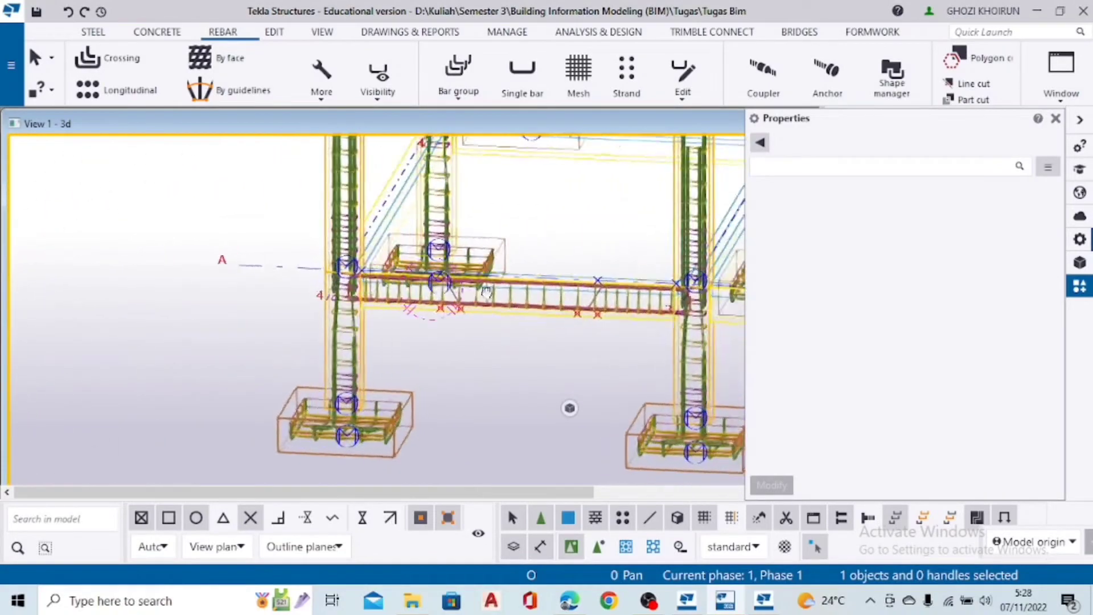
scroll(526, 277, "down", 4)
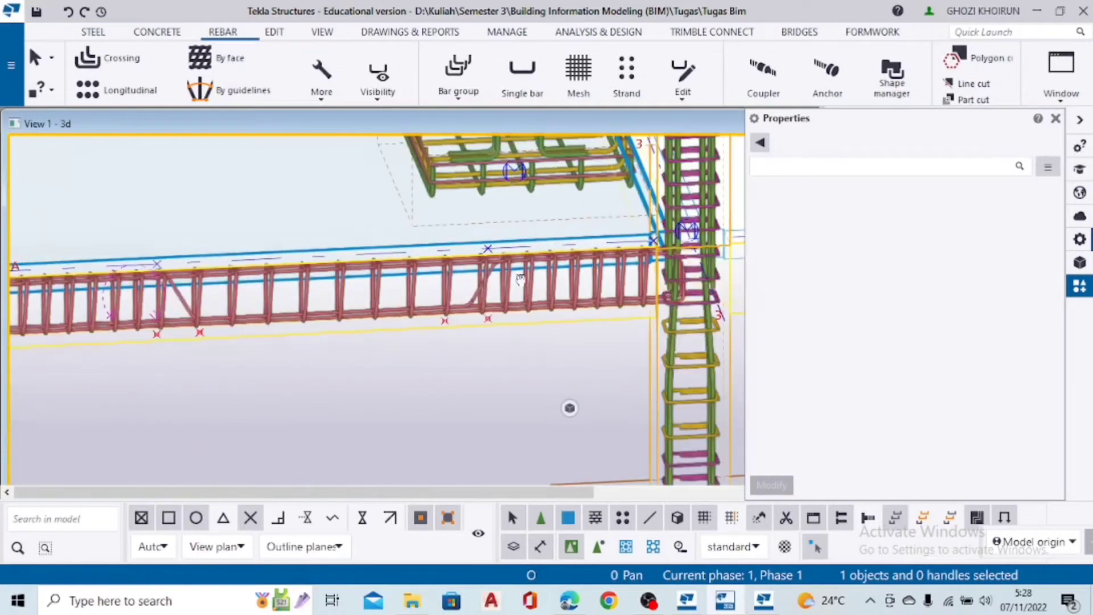
scroll(551, 294, "up", 8)
middle_click_drag(644, 292, 623, 296, "ctrl")
scroll(642, 265, "up", 2)
left_click(642, 261)
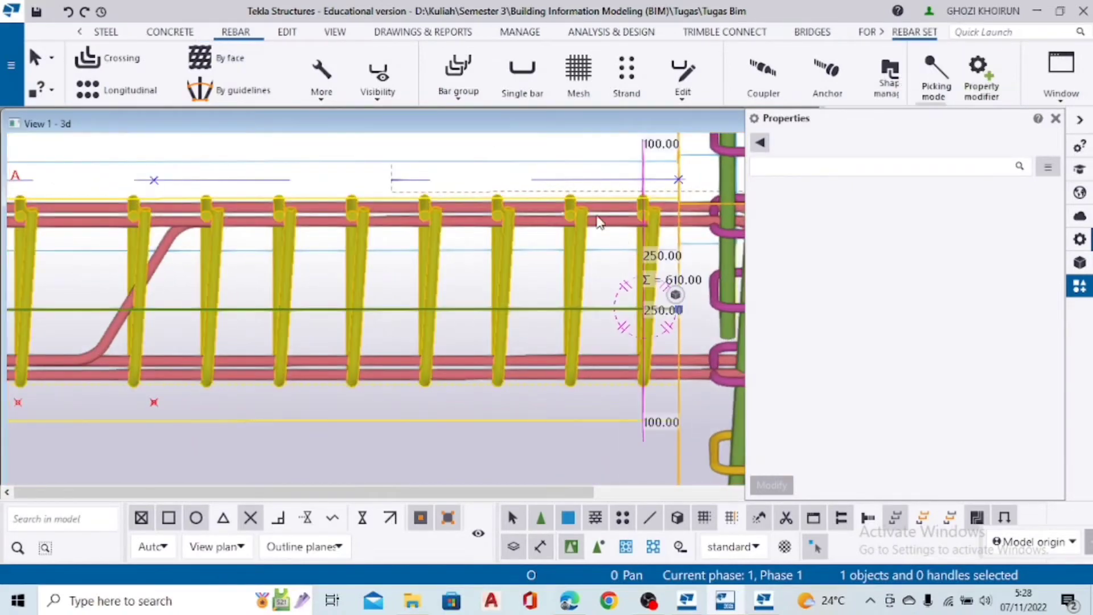
left_click(598, 219, "ctrl")
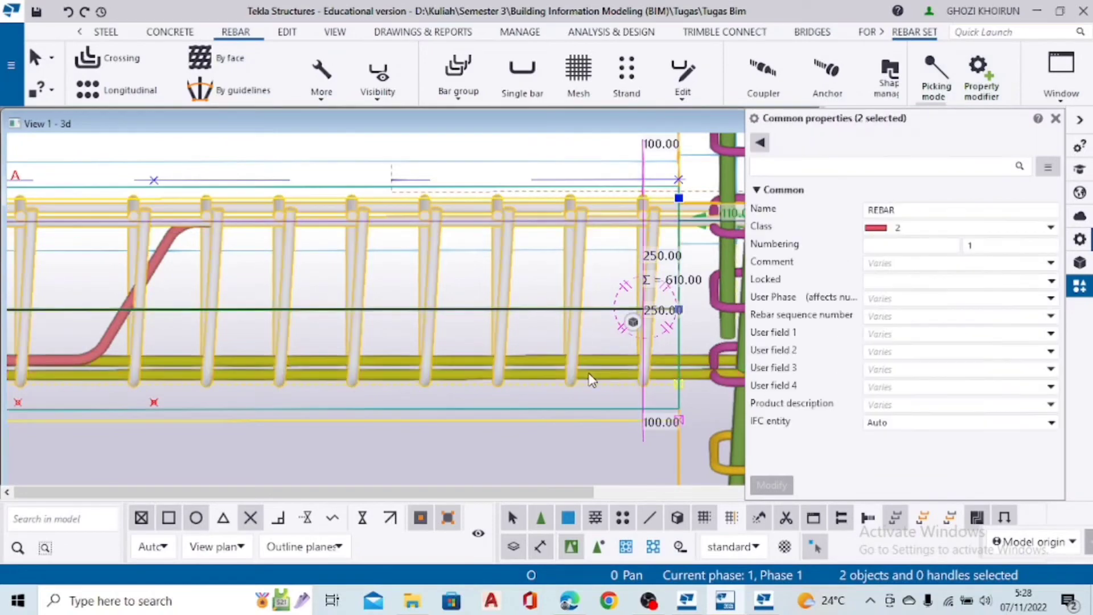
left_click(590, 375, "ctrl")
scroll(632, 308, "down", 6)
left_click(453, 261, "ctrl")
scroll(456, 273, "down", 2)
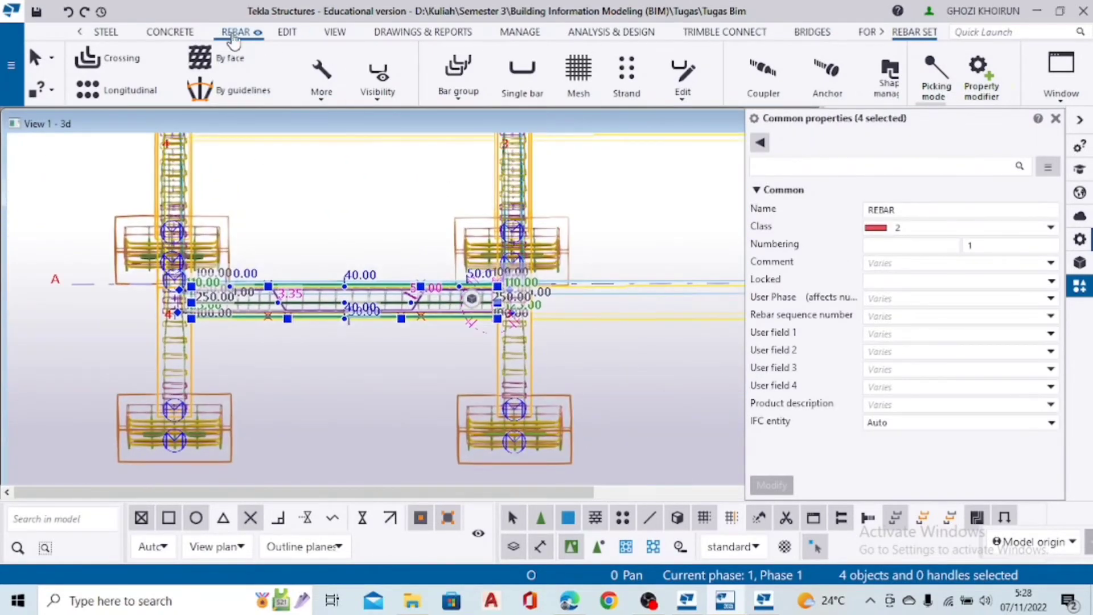
Copy the selected beam reinforcement linearly with dY -3000 mm and 2 copies
left_click(287, 31)
left_click(819, 88)
left_click(802, 121)
key("Tab")
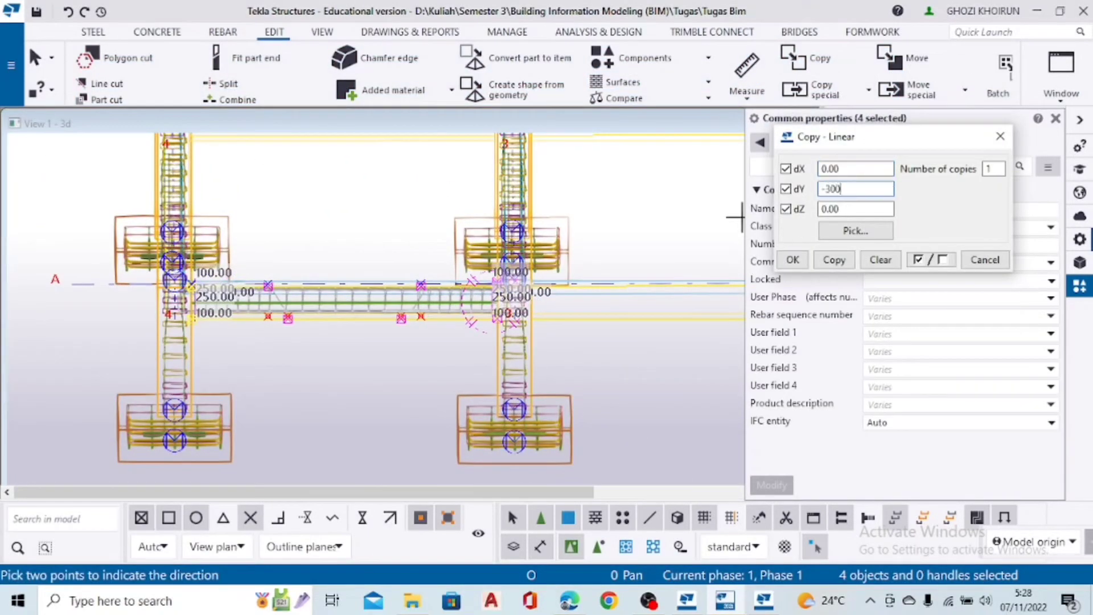
left_click(834, 259)
Select the longitudinal bars, bent-up bars and stirrups of all three beams along grid line A
middle_click_drag(398, 285, 318, 274, "ctrl")
scroll(317, 274, "up", 5)
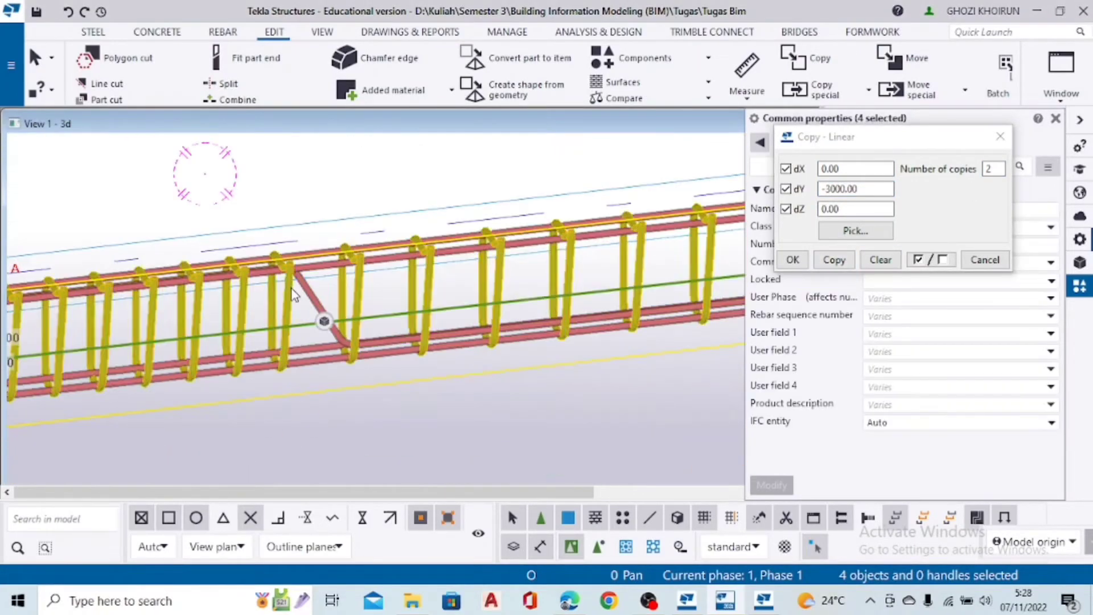
scroll(317, 273, "down", 3)
left_click(342, 290, "ctrl")
scroll(517, 191, "up", 3)
left_click(517, 190, "ctrl")
scroll(398, 285, "down", 3)
left_click(399, 285, "ctrl")
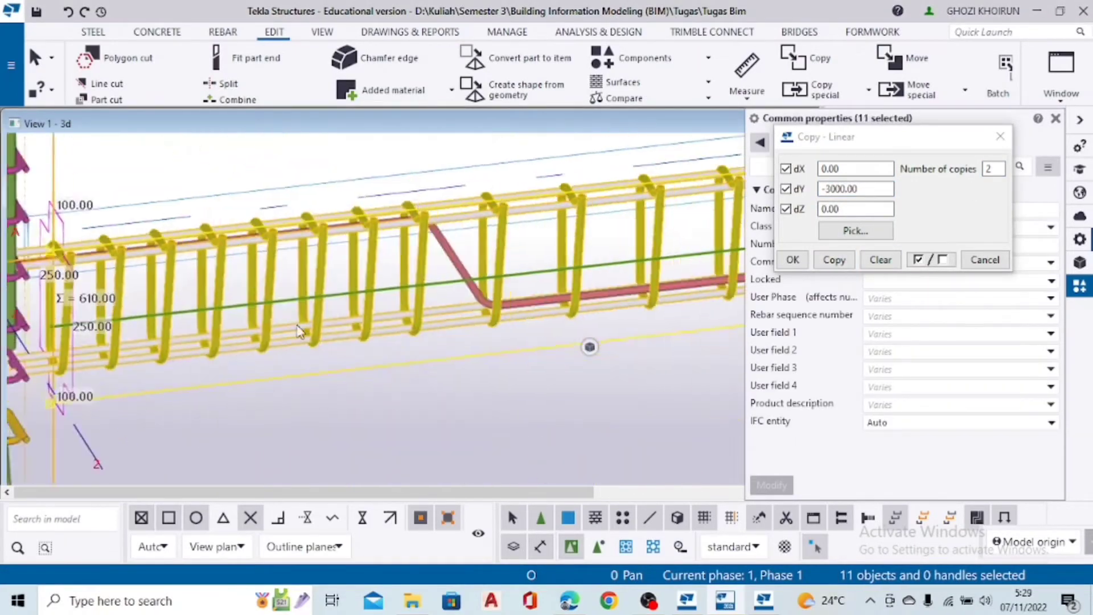
scroll(391, 297, "down", 2)
left_click(392, 297, "ctrl")
scroll(391, 297, "down", 2)
Copy the selected grid A beam reinforcement linearly with dX 5000 mm, dY 0 and 4 copies, then clear the selection
double_click(855, 189)
type("0")
key("shift+Tab")
type("5000")
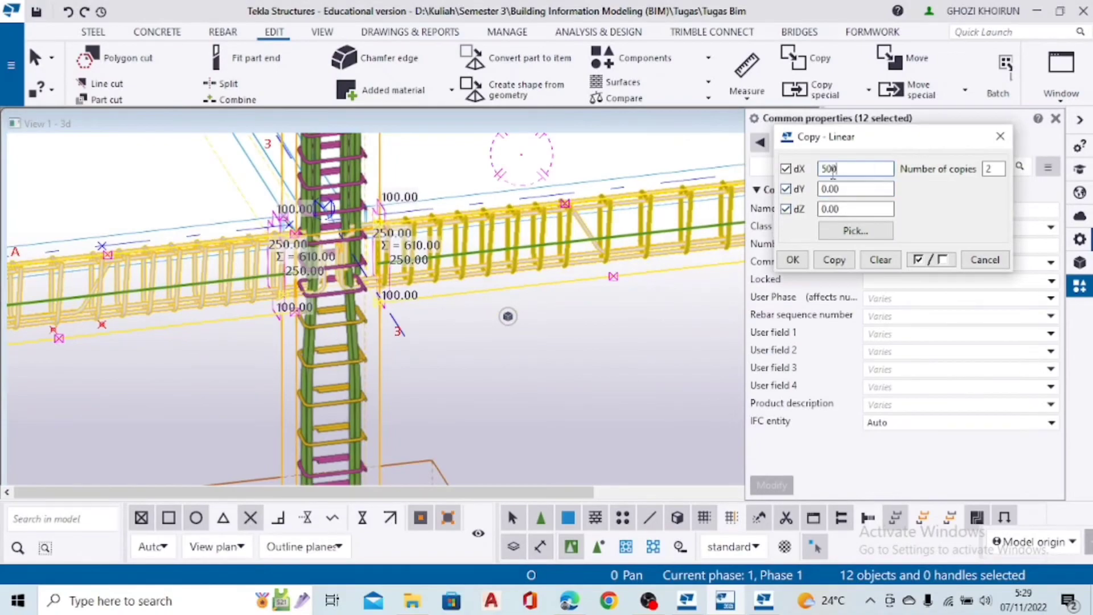
scroll(453, 293, "down", 5)
double_click(994, 168)
type("4")
scroll(664, 317, "down", 4)
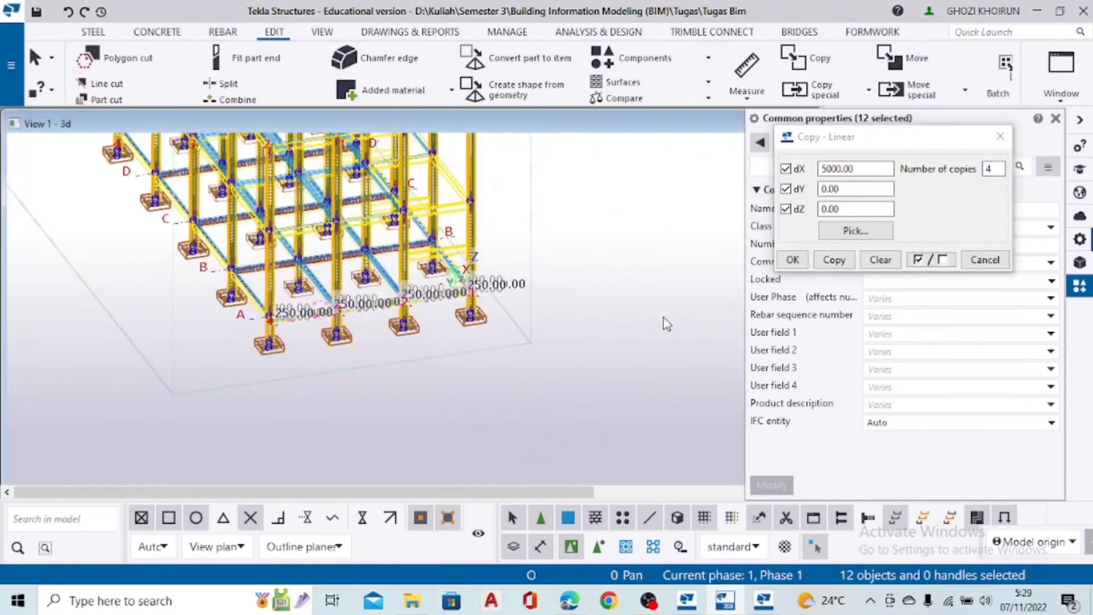
scroll(303, 317, "up", 8)
left_click(303, 316)
Inspect the copied beam reinforcement along the other parallel grid lines
scroll(303, 317, "down", 6)
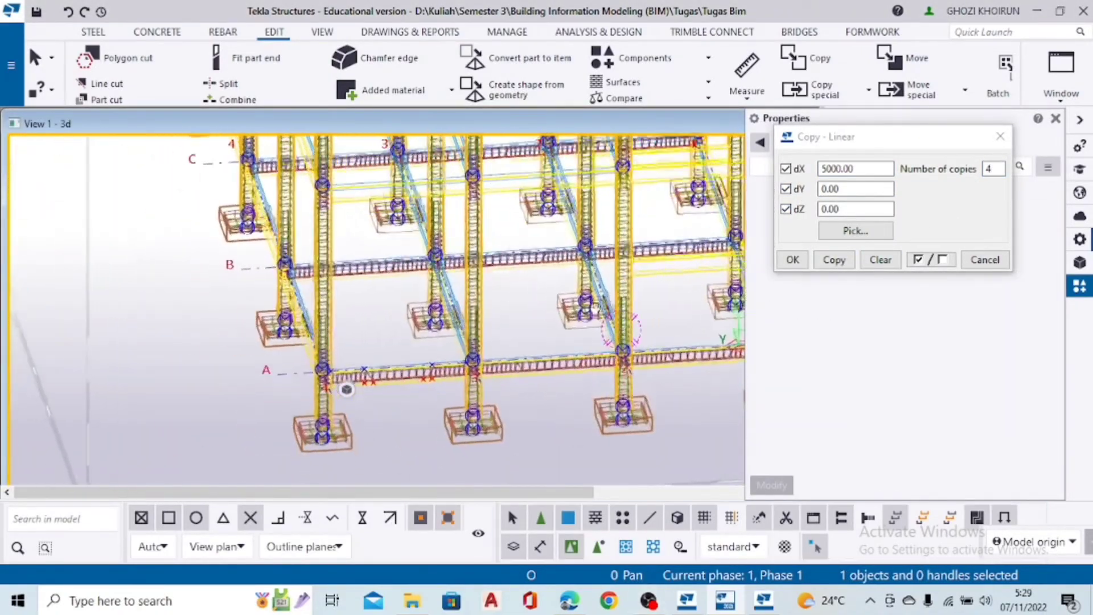
scroll(459, 249, "up", 5)
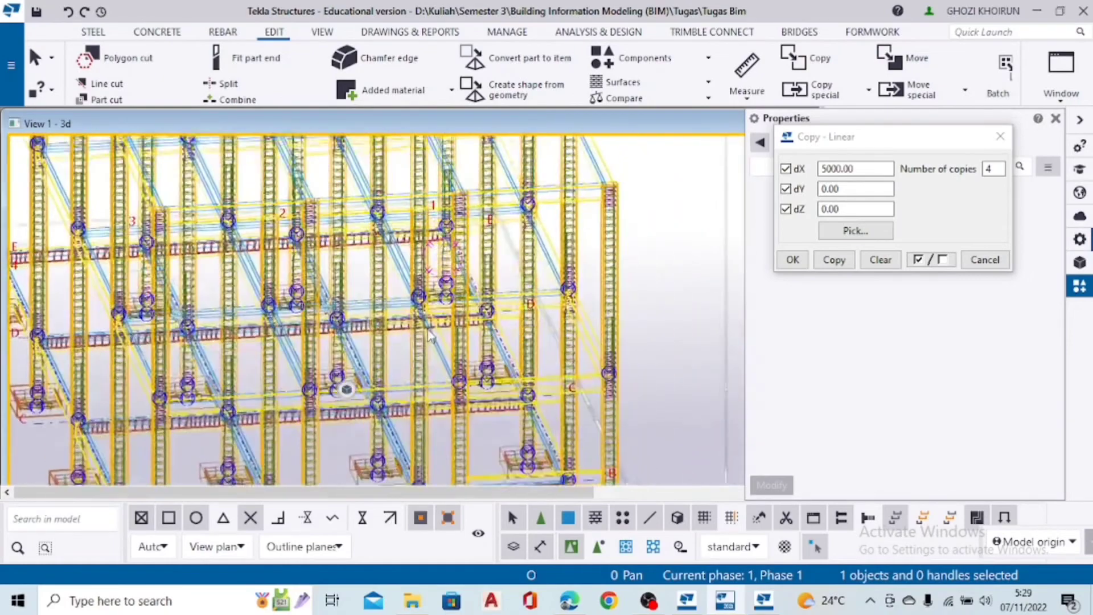
mouse_move(459, 248)
middle_mouse_down("ctrl")
mouse_move(444, 350)
mouse_move(447, 335)
middle_mouse_up("ctrl")
scroll(597, 370, "up", 2)
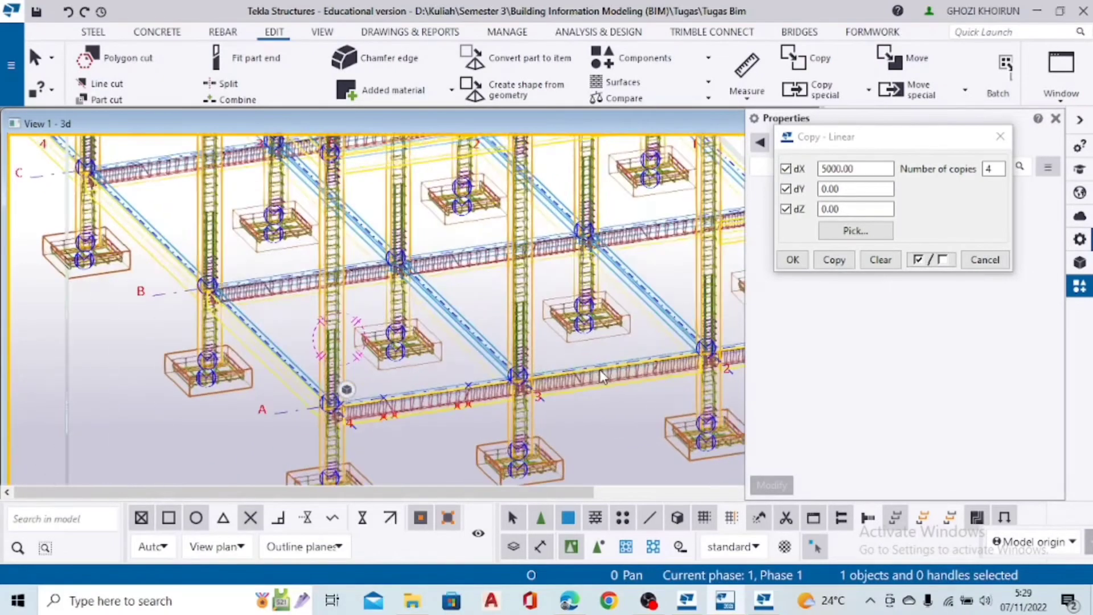
mouse_move(613, 377)
middle_mouse_down("ctrl")
mouse_move(568, 336)
mouse_move(484, 314)
mouse_move(505, 308)
mouse_move(534, 326)
middle_mouse_up("ctrl")
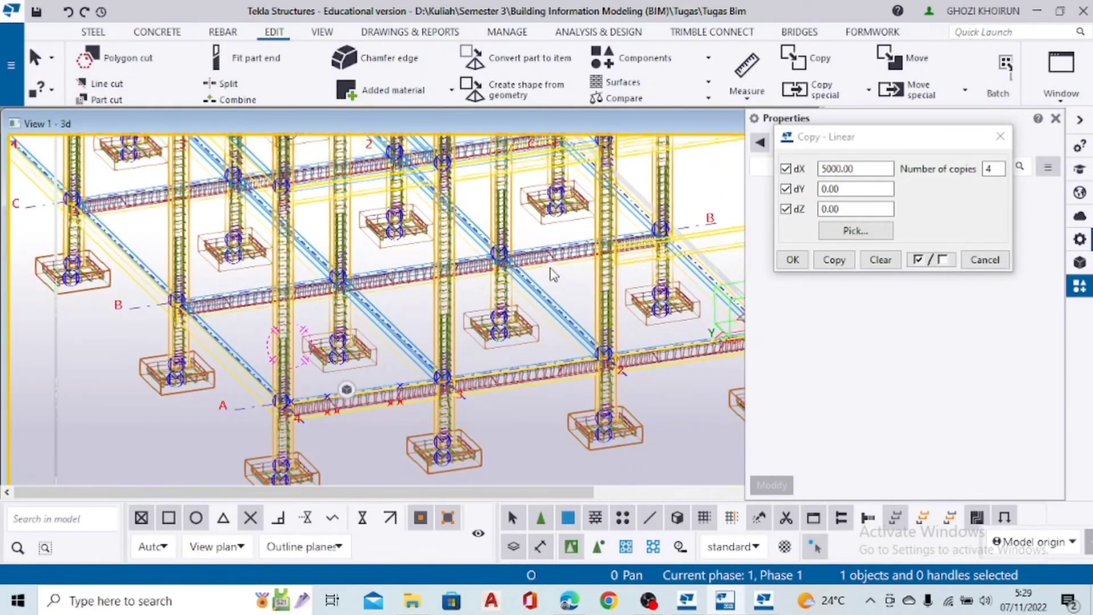
scroll(227, 384, "up", 4)
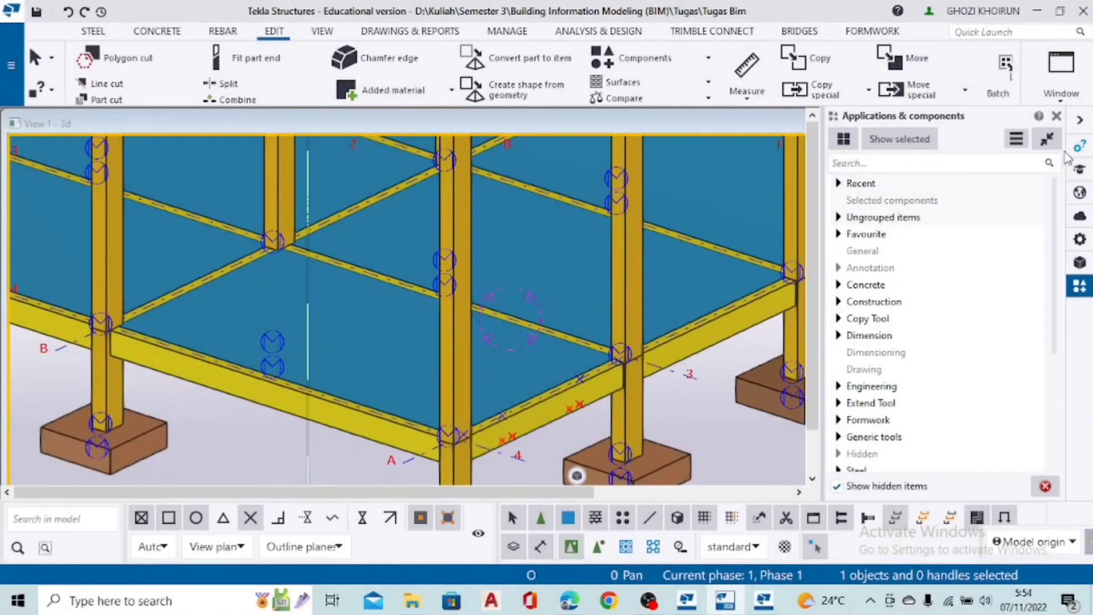
Display the parts as see-through wireframes and examine the beam reinforcement across all storeys of the frame
left_click(1056, 115)
scroll(421, 352, "down", 2)
scroll(560, 353, "down", 2)
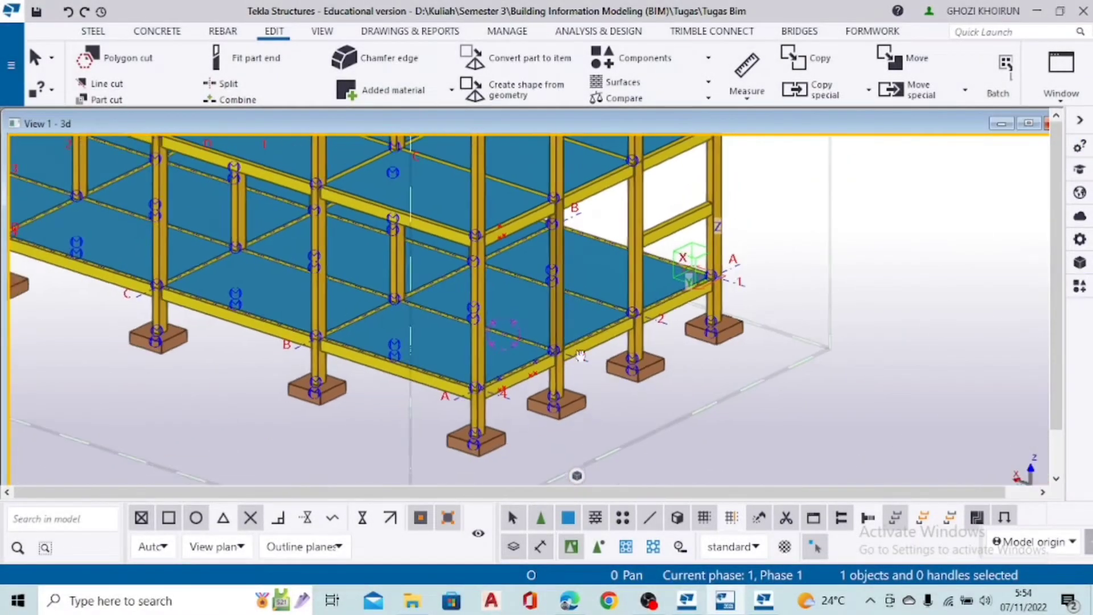
key("ctrl+2")
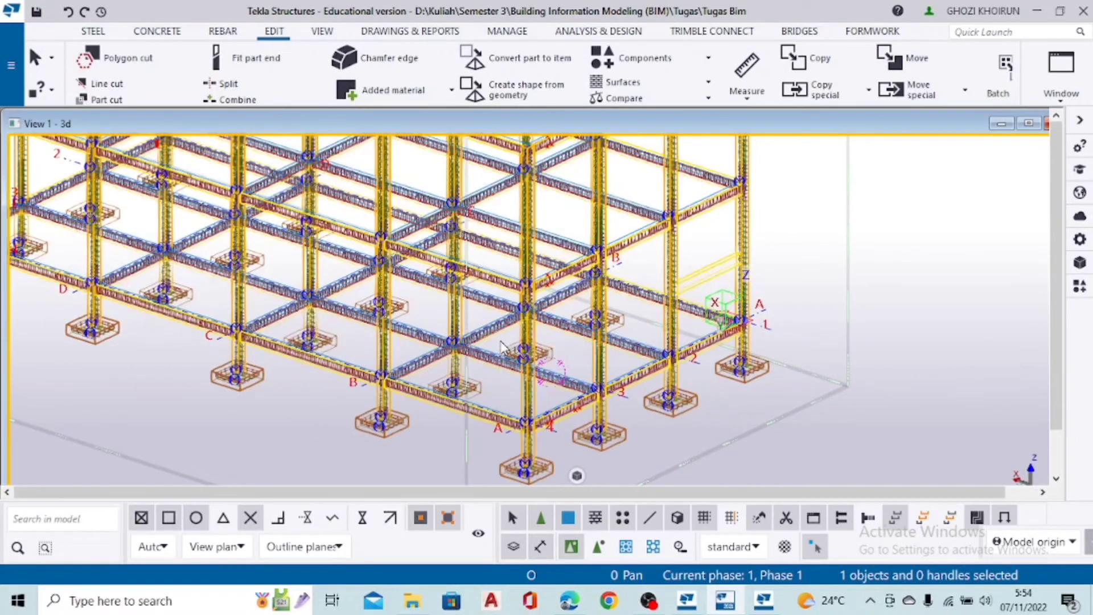
middle_click_drag(488, 378, 485, 408)
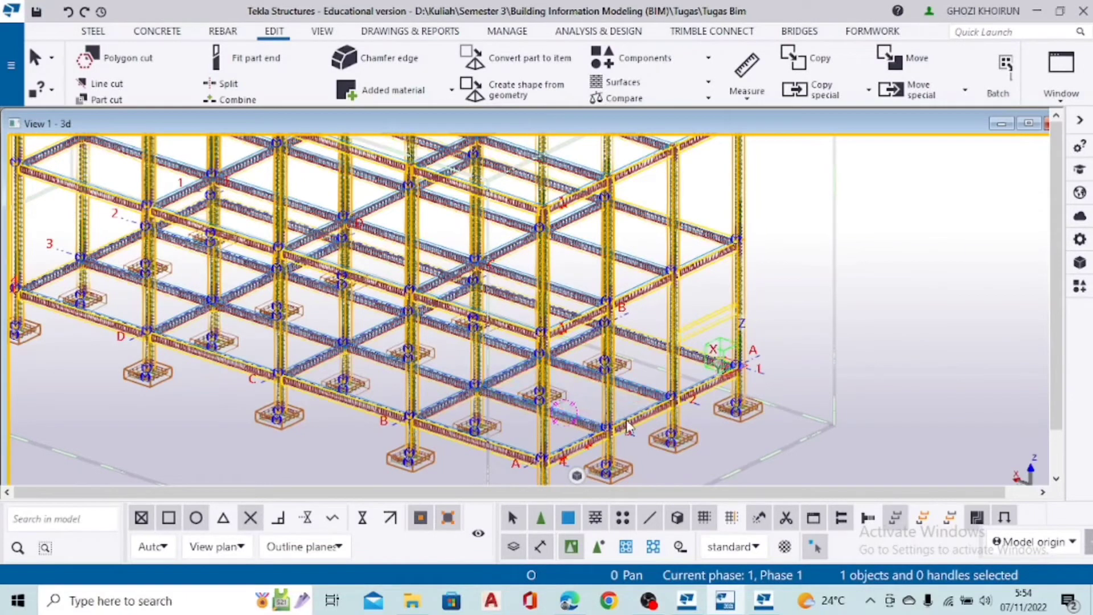
scroll(585, 410, "down", 1)
middle_click_drag(585, 410, 587, 444)
scroll(587, 418, "down", 1)
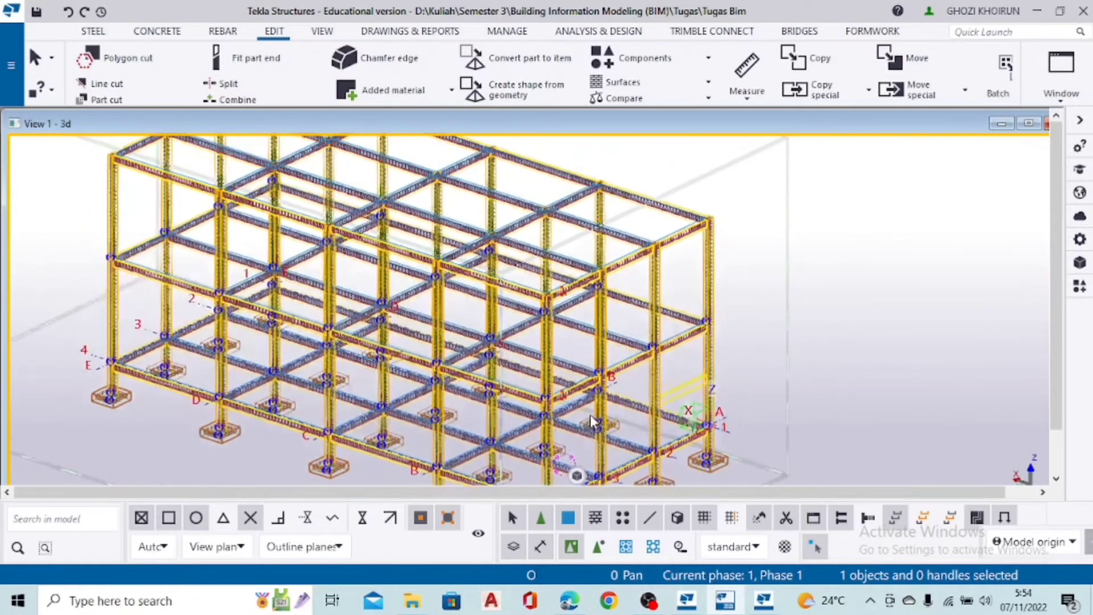
middle_click_drag(664, 415, 659, 354)
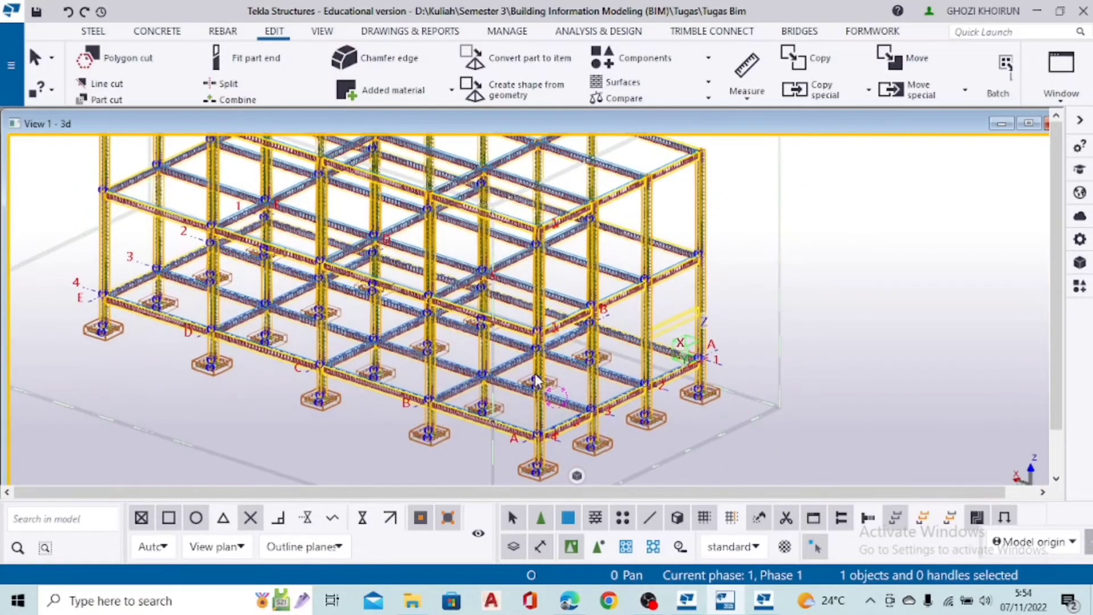
scroll(541, 379, "up", 1)
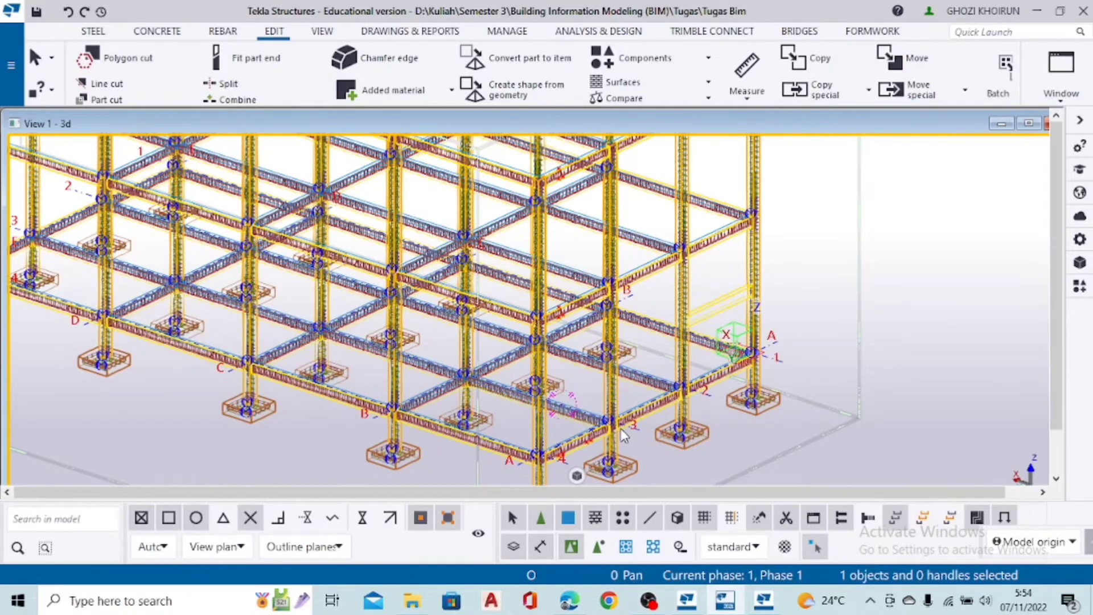
Switch the parts in the 3D view to solid rendered display
key("ctrl+4")
scroll(618, 419, "up", 2)
scroll(638, 410, "down", 1)
middle_click_drag(577, 408, 538, 321)
scroll(652, 356, "up", 2)
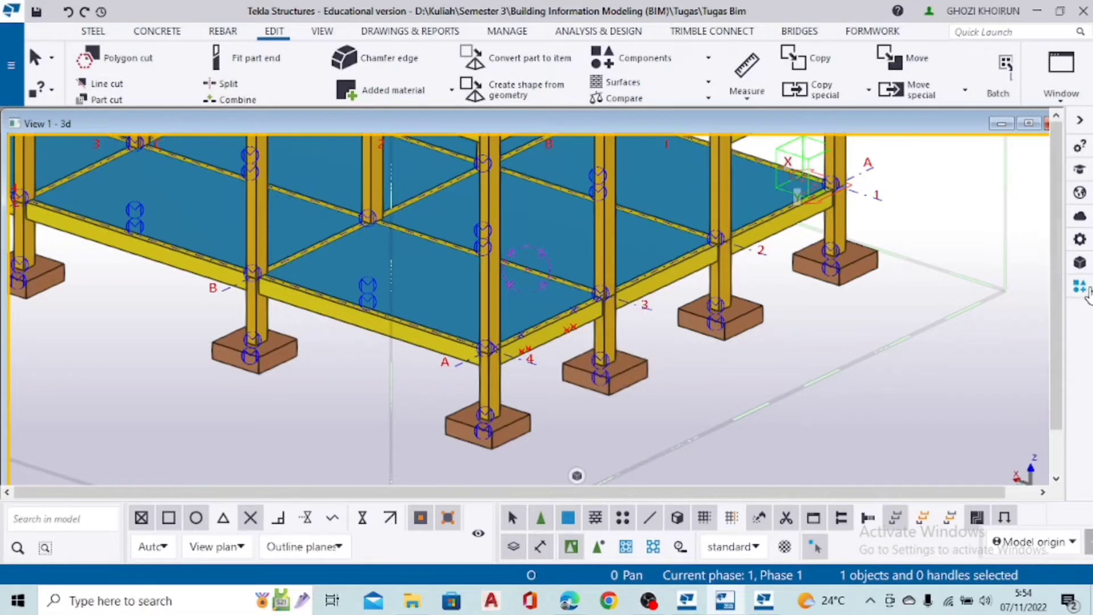
Find component 18 and apply Slab bars (18) to the lowest floor slab between grids A–B and 3–4
left_click(1084, 292)
left_click(888, 162)
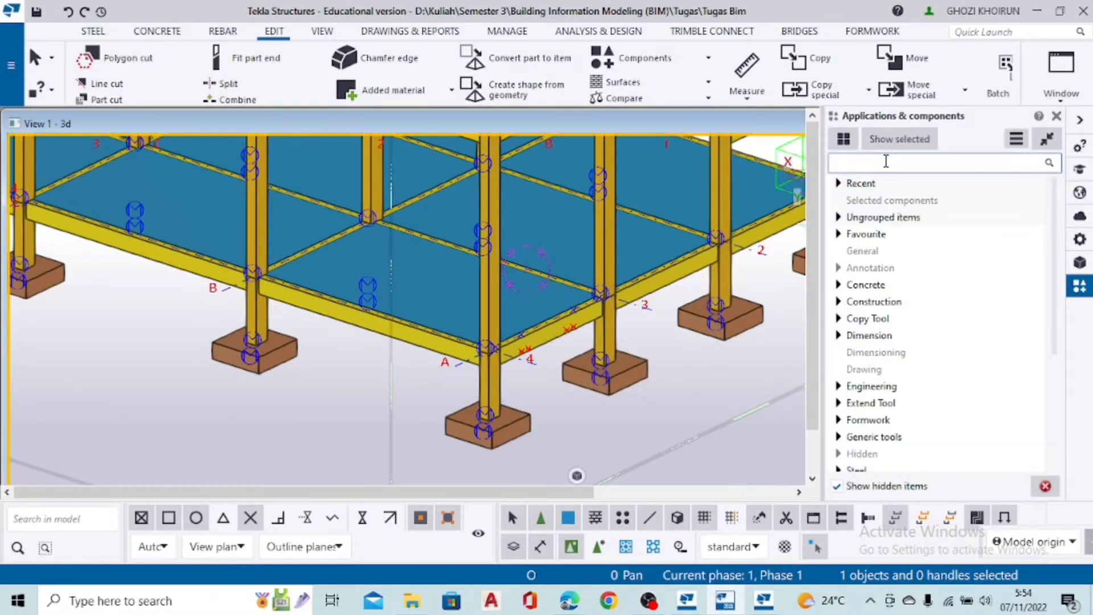
type("1")
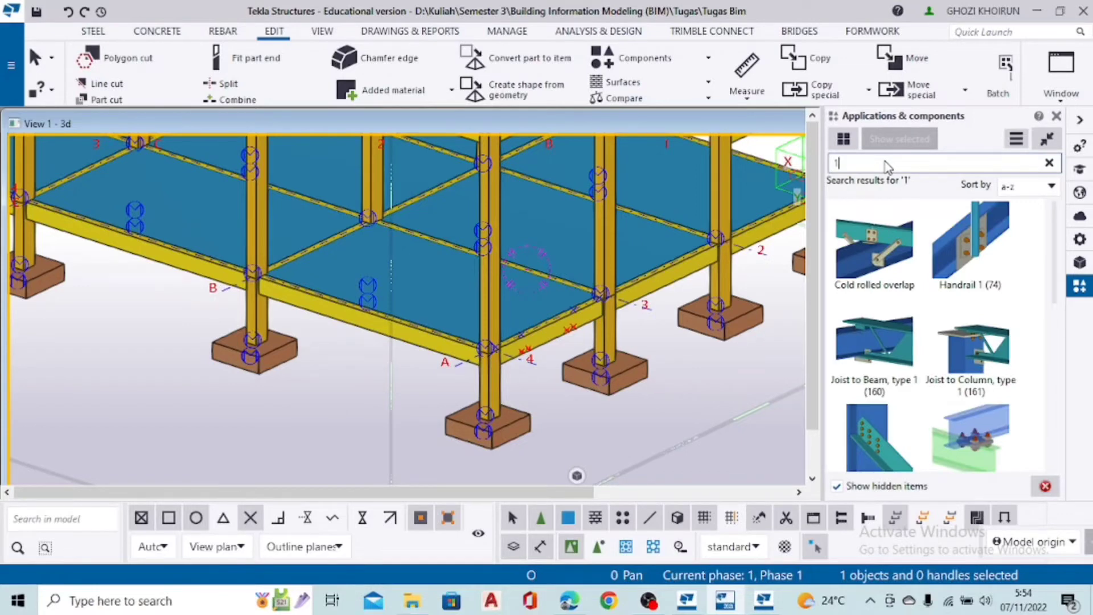
type("8")
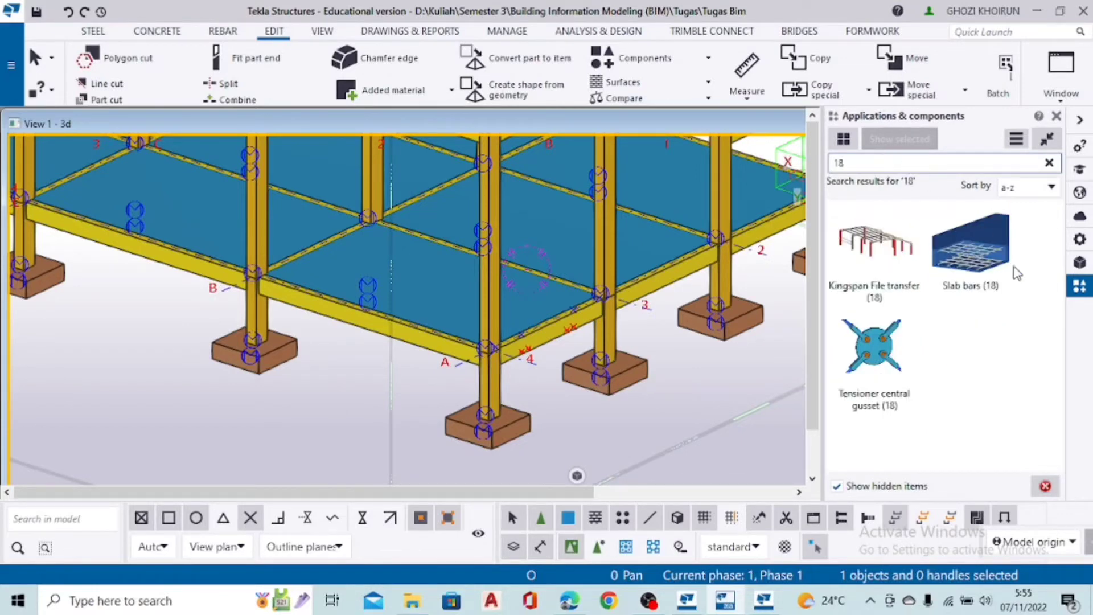
left_click(973, 263)
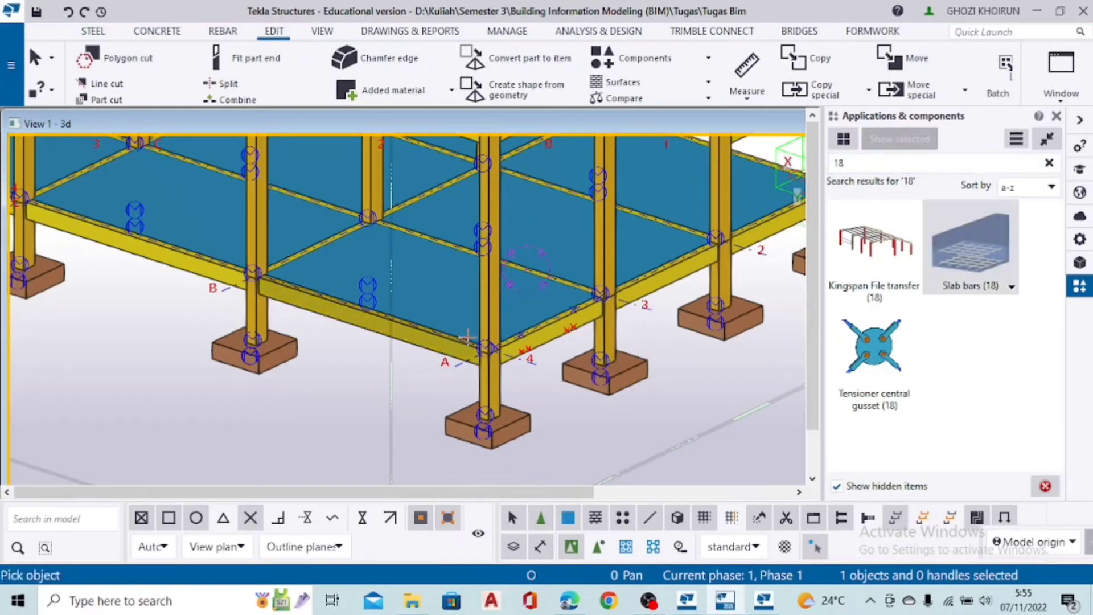
scroll(449, 300, "up", 2)
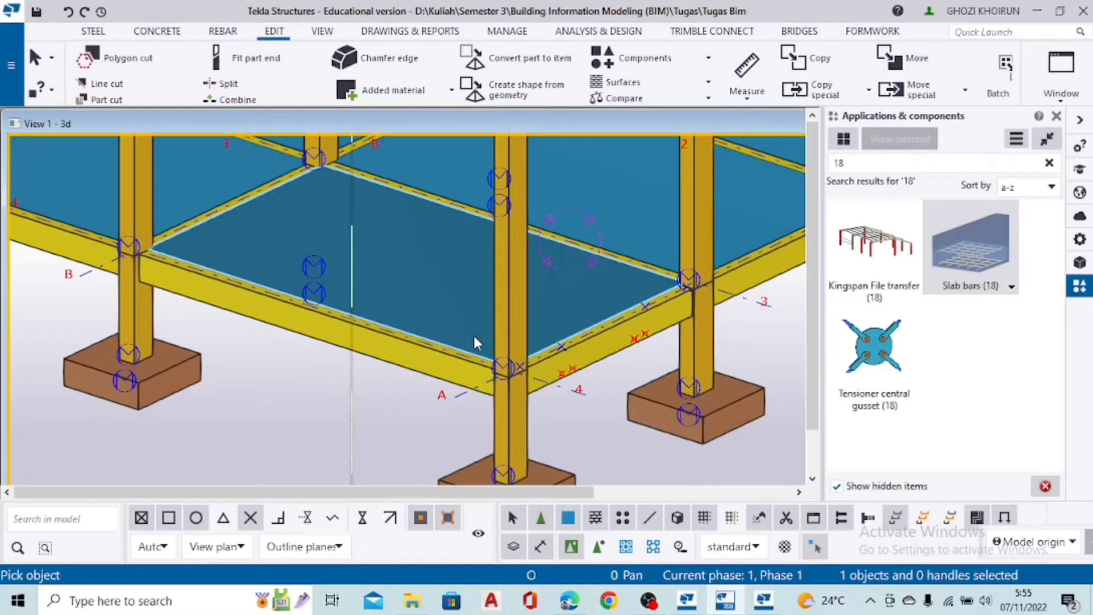
left_click(459, 331)
scroll(459, 331, "up", 5)
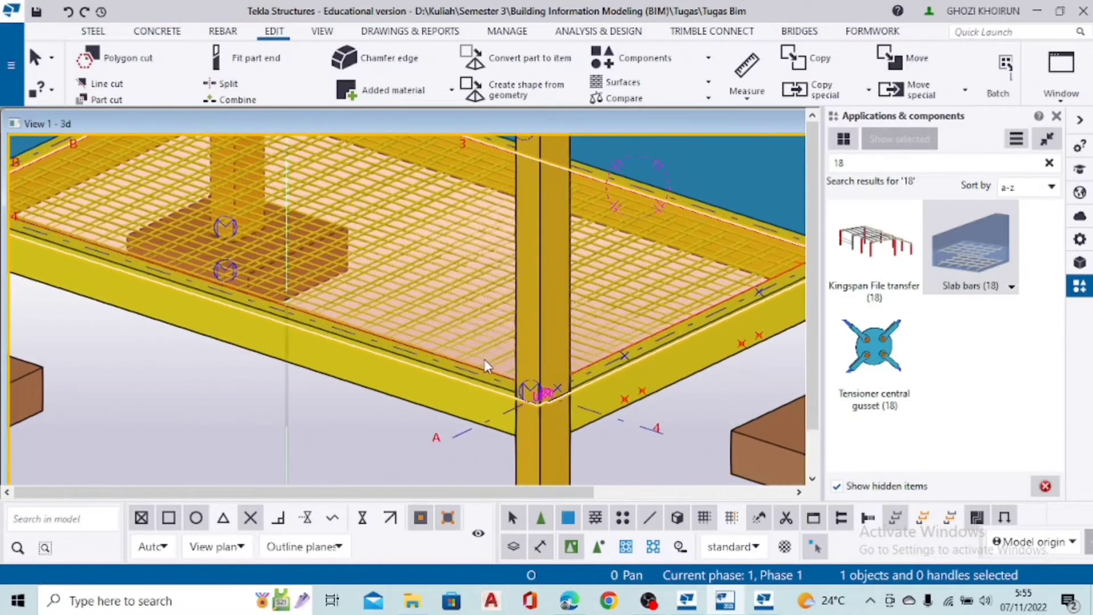
Display the parts as wireframes and open the Slab bars (18) settings of the reinforcement mesh in the lowest slab
scroll(427, 392, "up", 1)
key("ctrl+1")
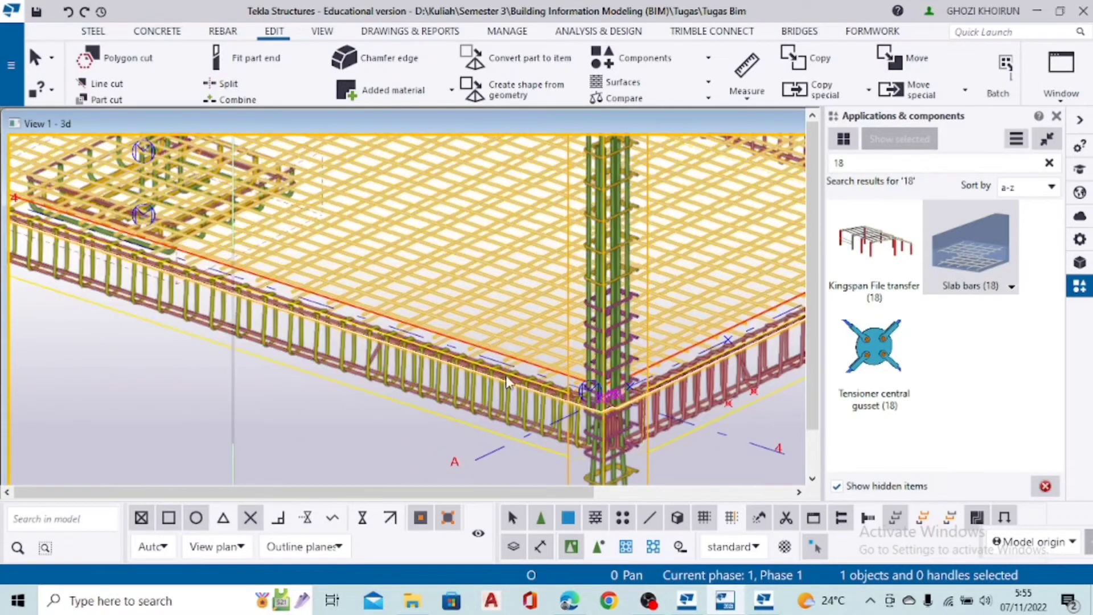
scroll(481, 336, "up", 4)
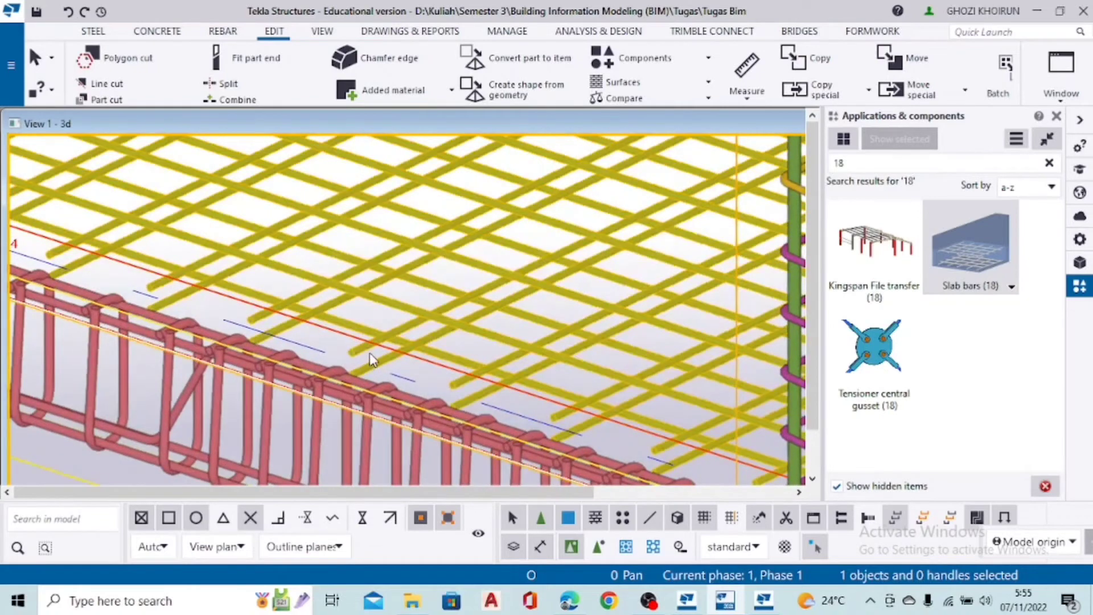
left_click(362, 352)
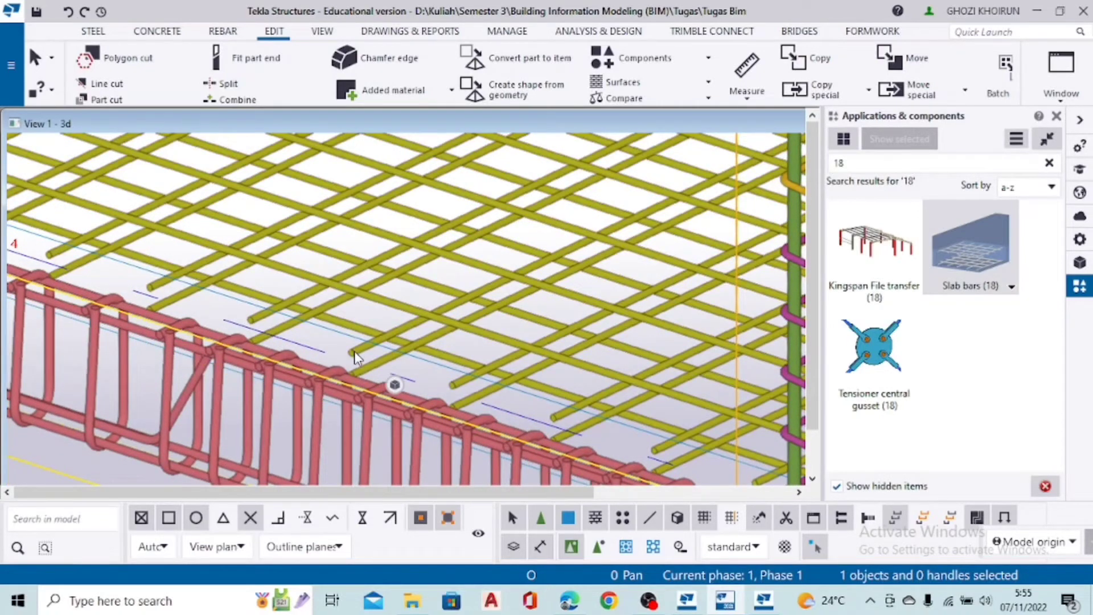
double_click(410, 327)
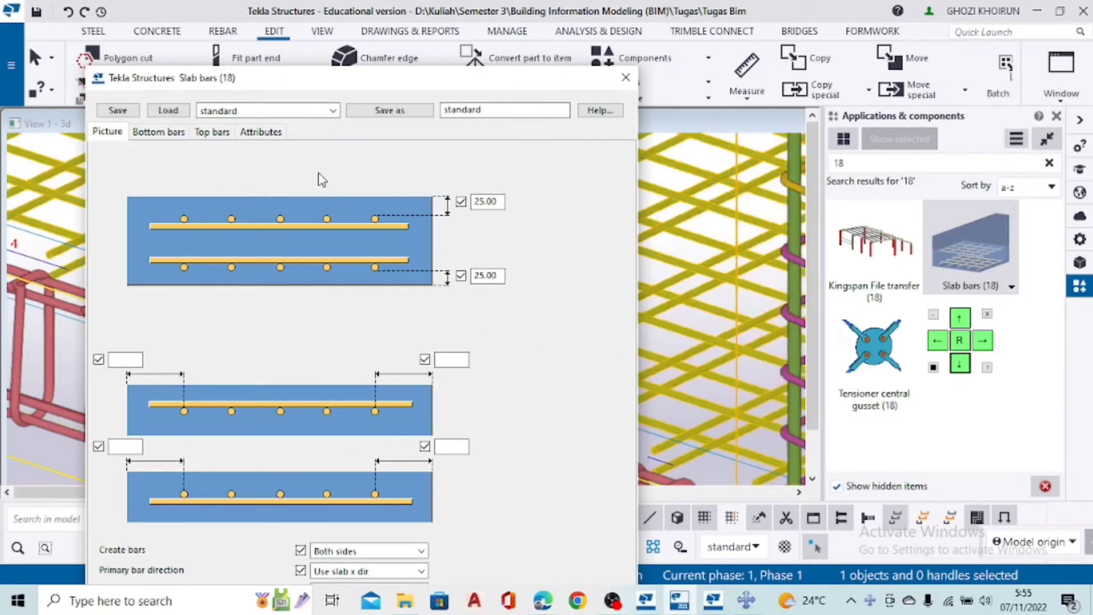
Set the slab's bottom primary bars to diameter 10 at an exact spacing of 175
left_click(161, 132)
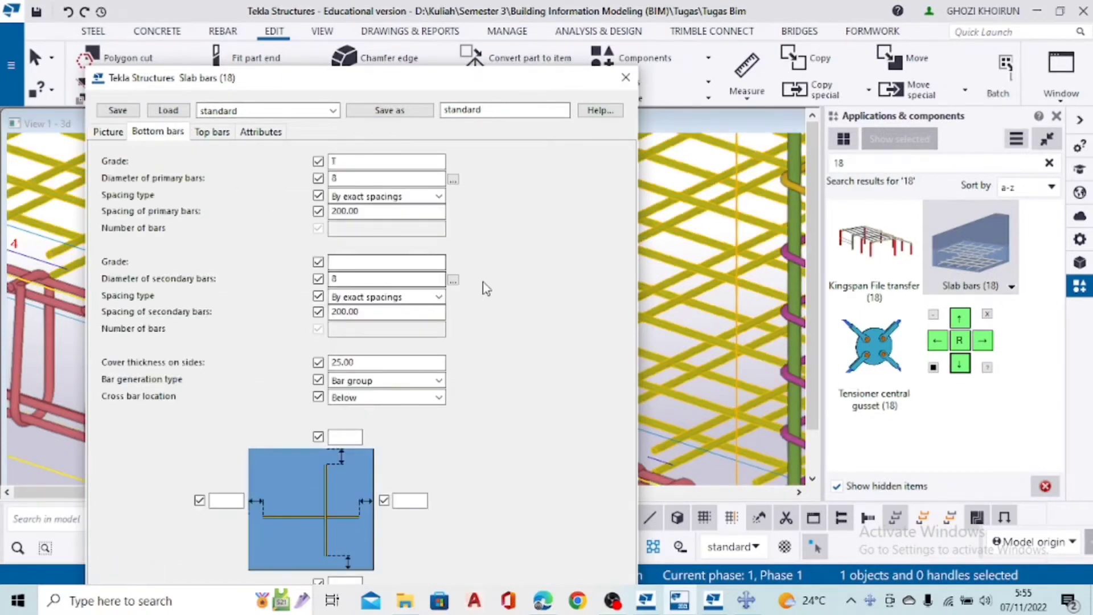
left_click(961, 319)
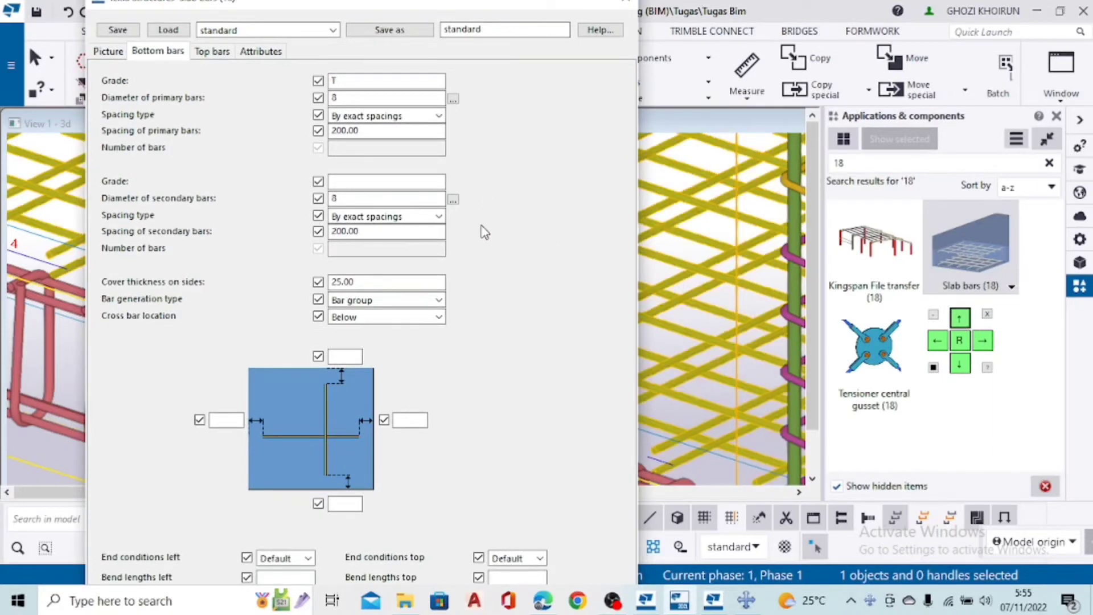
left_click_drag(349, 99, 326, 103)
type("10")
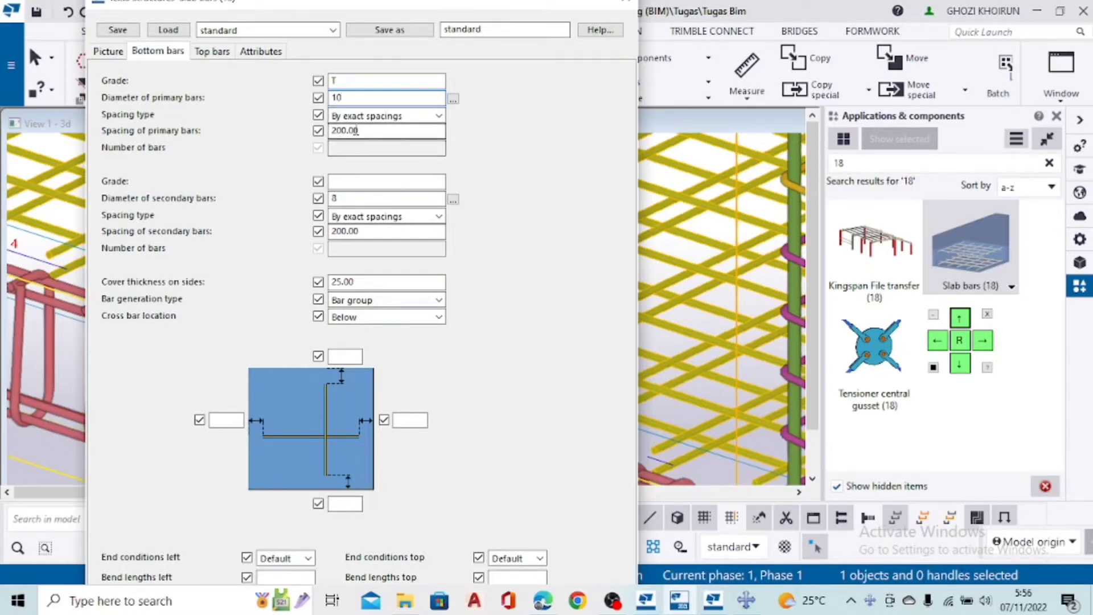
left_click_drag(370, 130, 321, 123)
key("BackSpace")
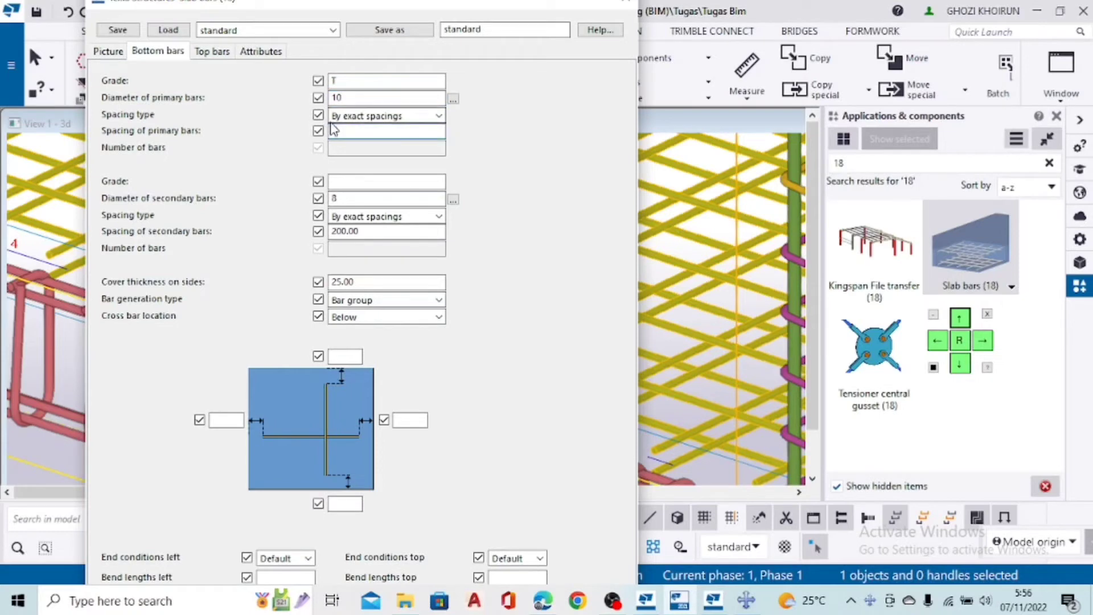
type("175")
left_click(366, 151)
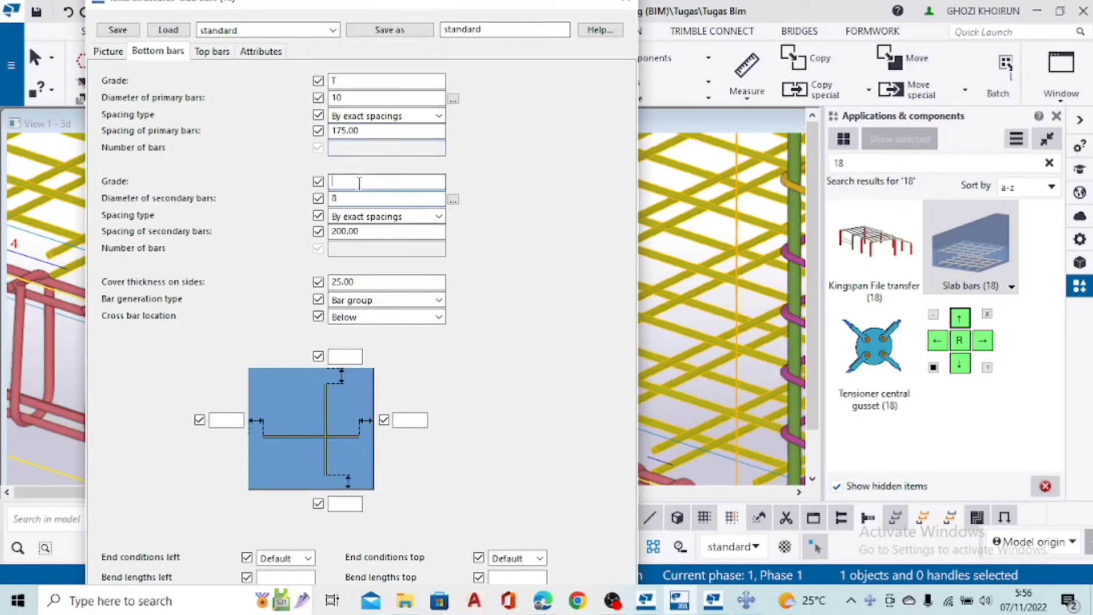
Set the bottom secondary bars to the grade T, size 10 main rebar from the rebar catalog
left_click(374, 182)
left_click(453, 199)
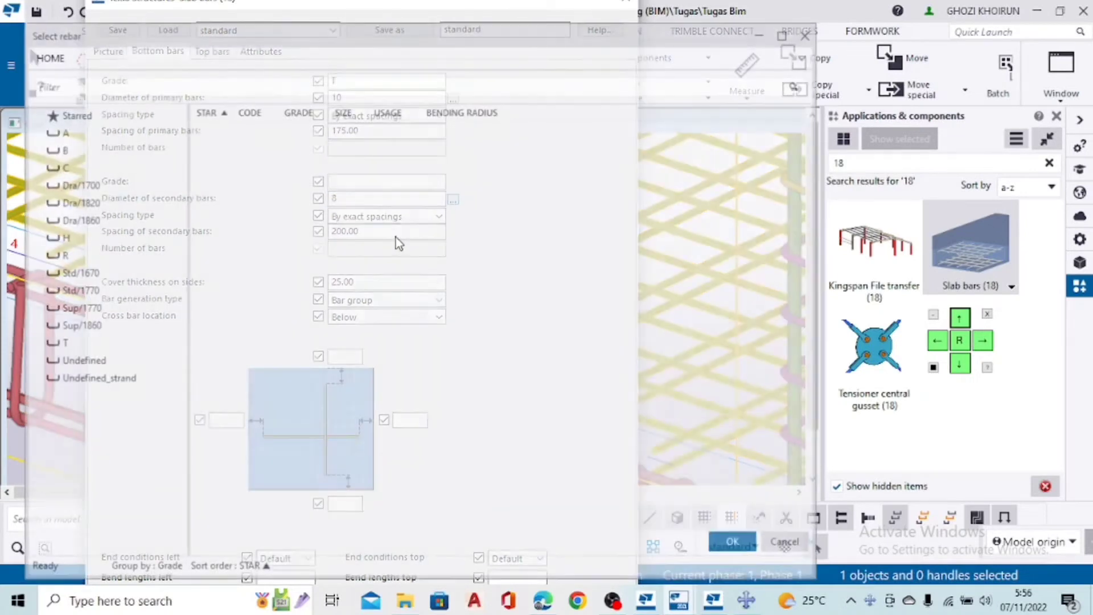
left_click(78, 345)
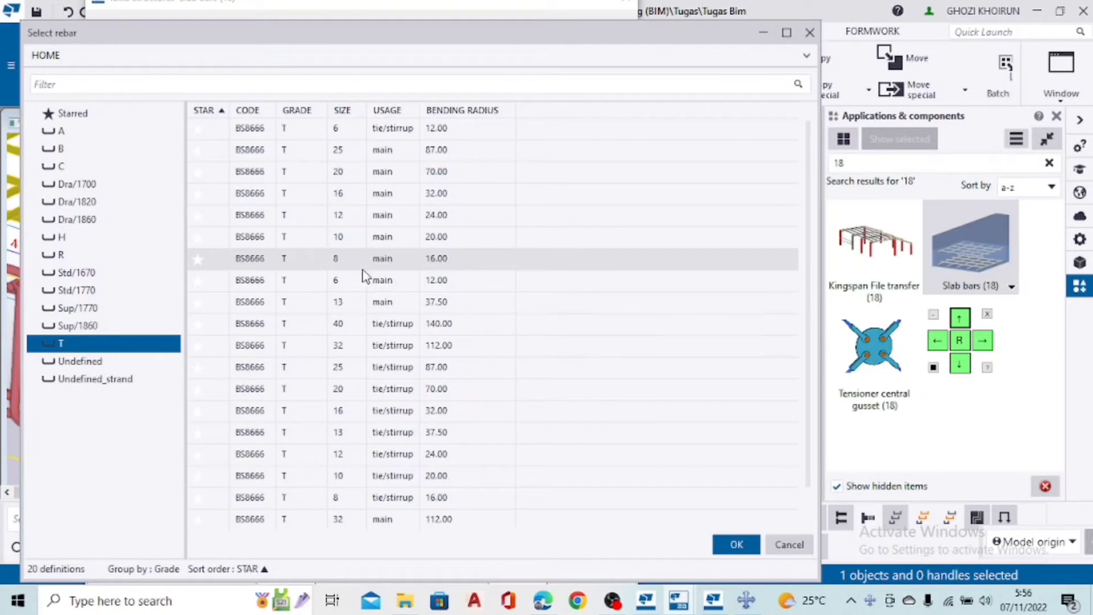
left_click(367, 239)
left_click(737, 547)
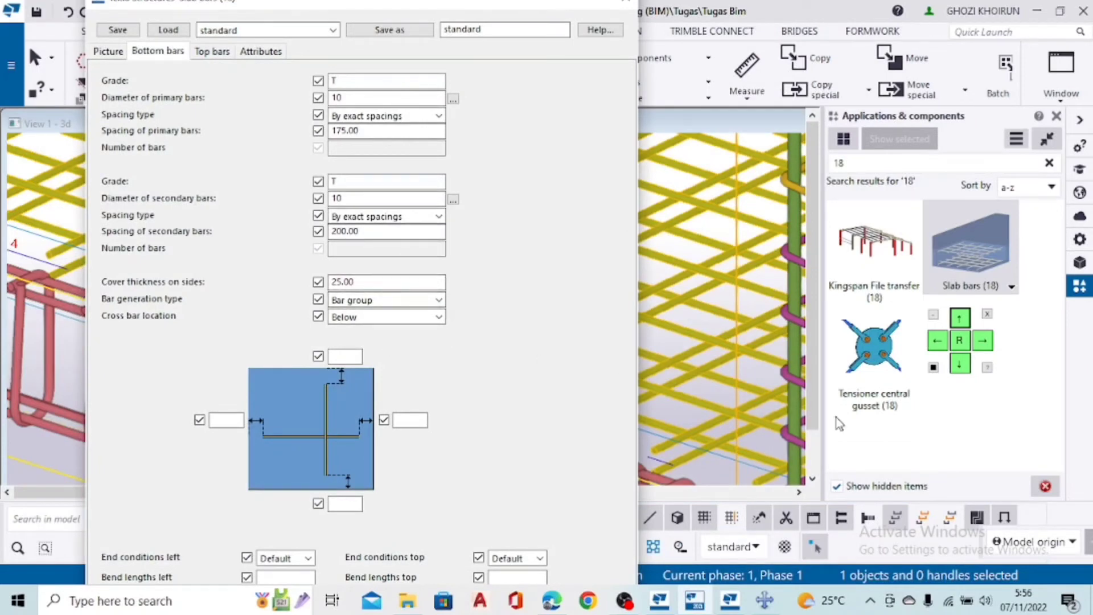
Set the edge distances of the bottom bars to -80 on all four sides of the slab
left_click(962, 360)
left_click(963, 360)
left_click(963, 360)
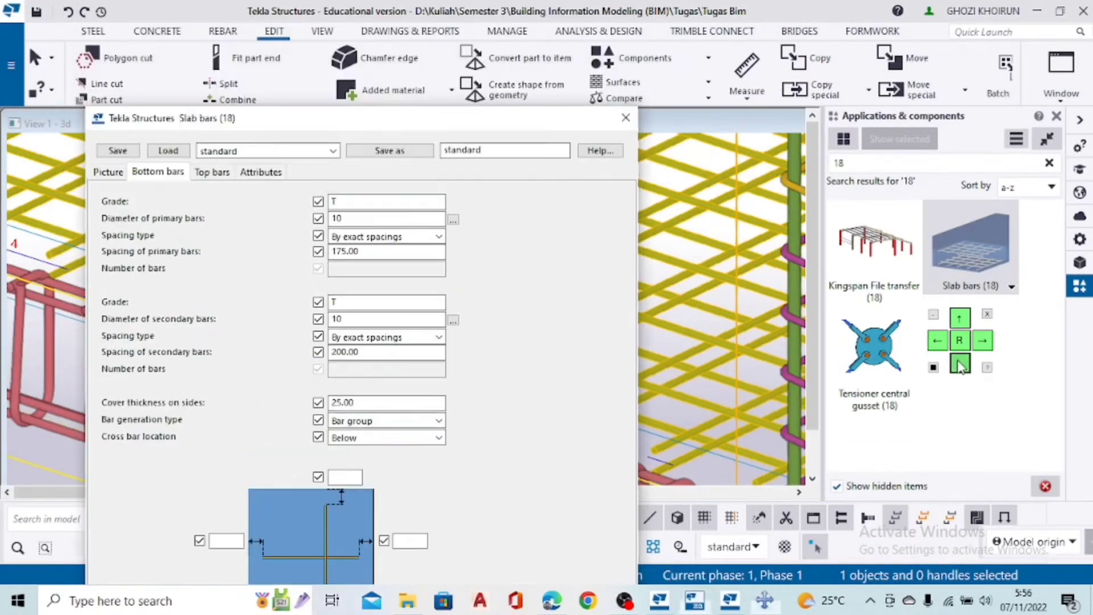
left_click(954, 319)
left_click(954, 318)
left_click(954, 320)
left_click(954, 319)
left_click(954, 320)
left_click(954, 320)
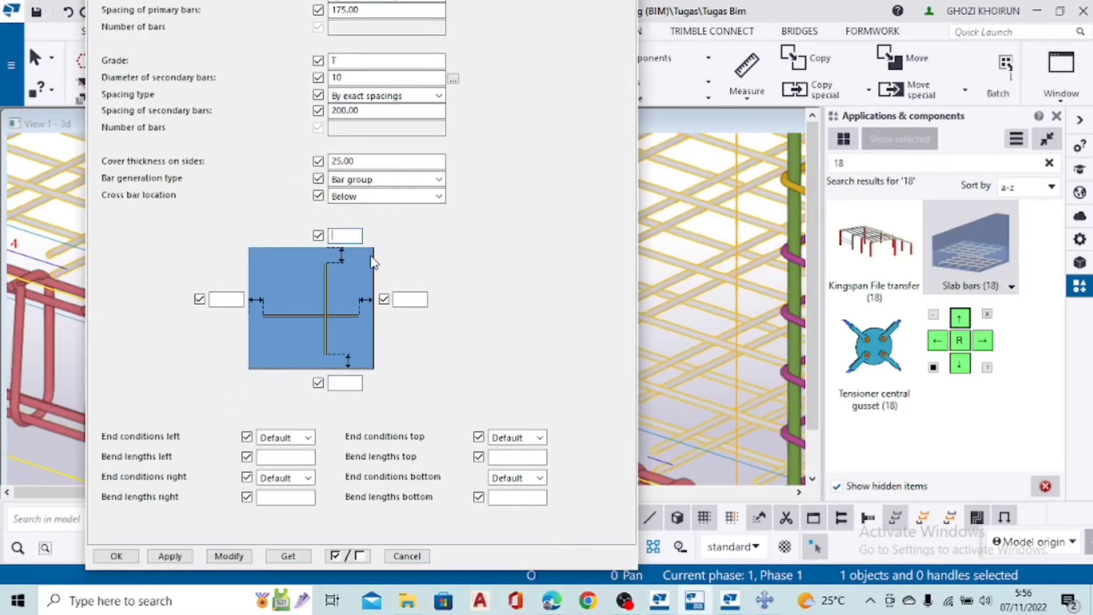
type("-80")
left_click(240, 298)
type("-")
left_click(417, 300)
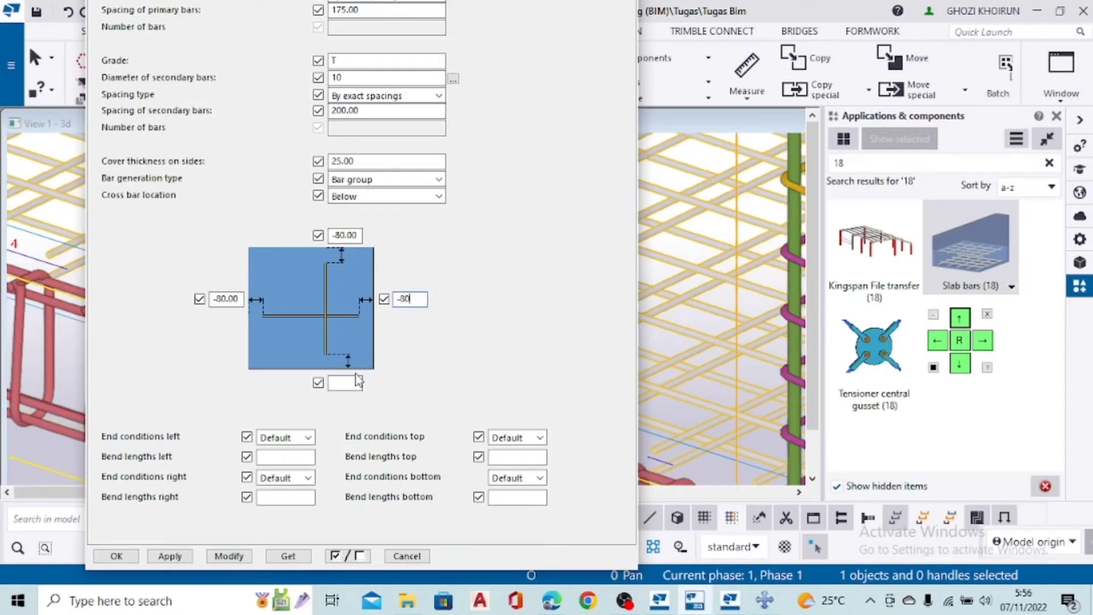
left_click(345, 382)
type("-80")
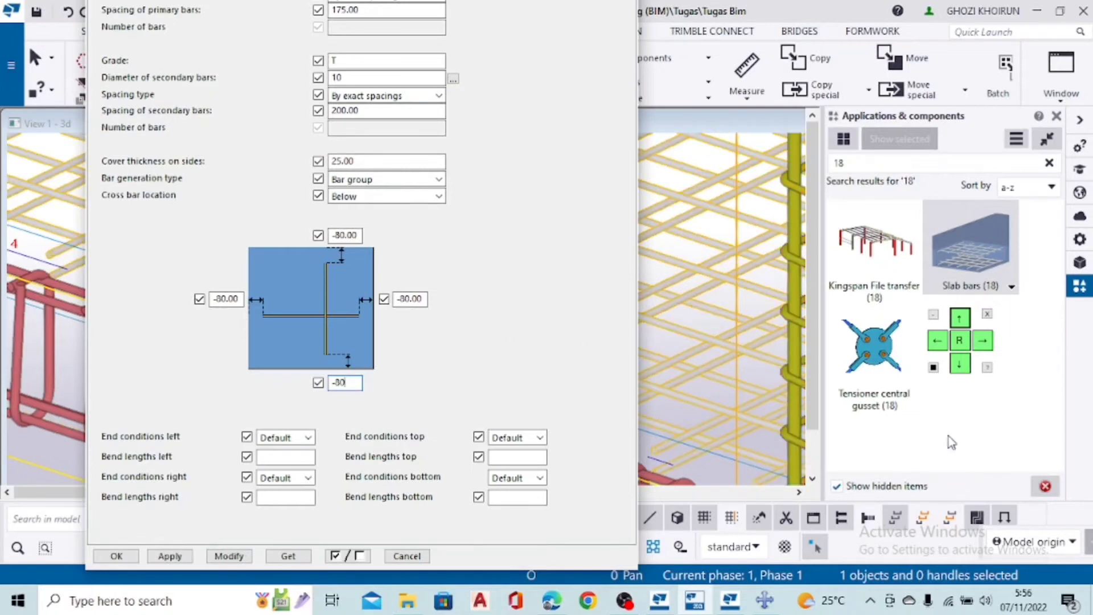
Set the slab's top primary bars to the grade T, size 10 tie/stirrup rebar from the catalog
left_click(957, 366)
left_click(957, 366)
left_click(957, 366)
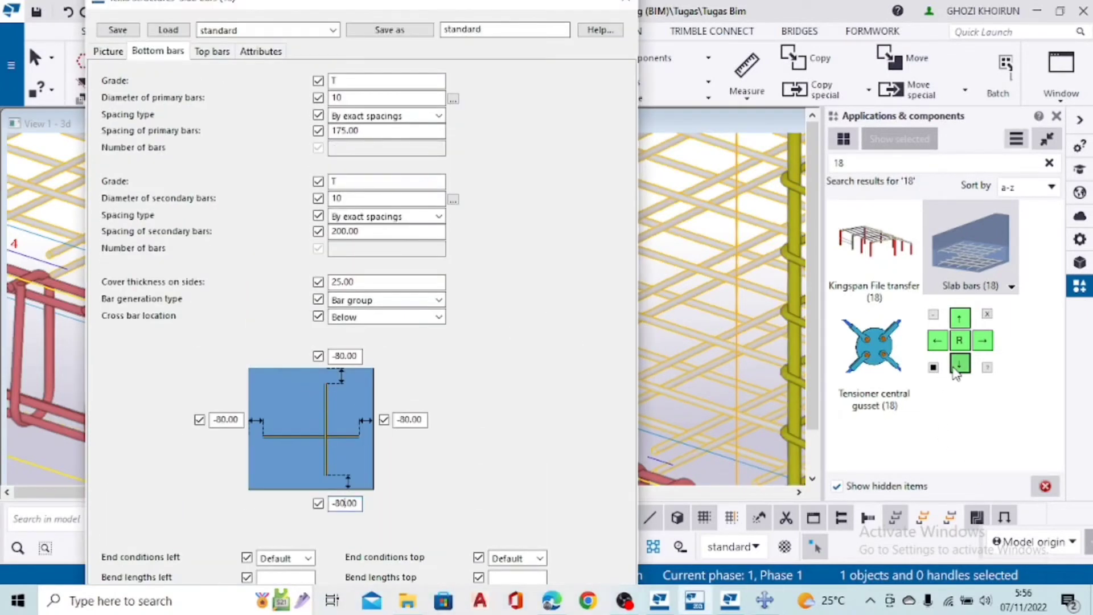
left_click(214, 53)
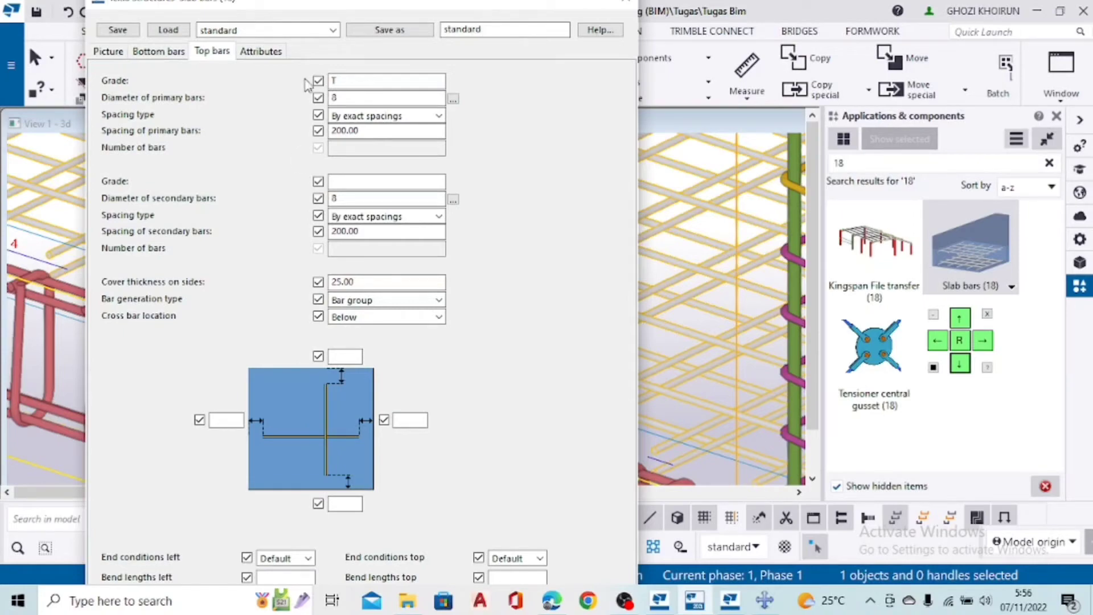
left_click(336, 97)
left_click(454, 100)
left_click(453, 100)
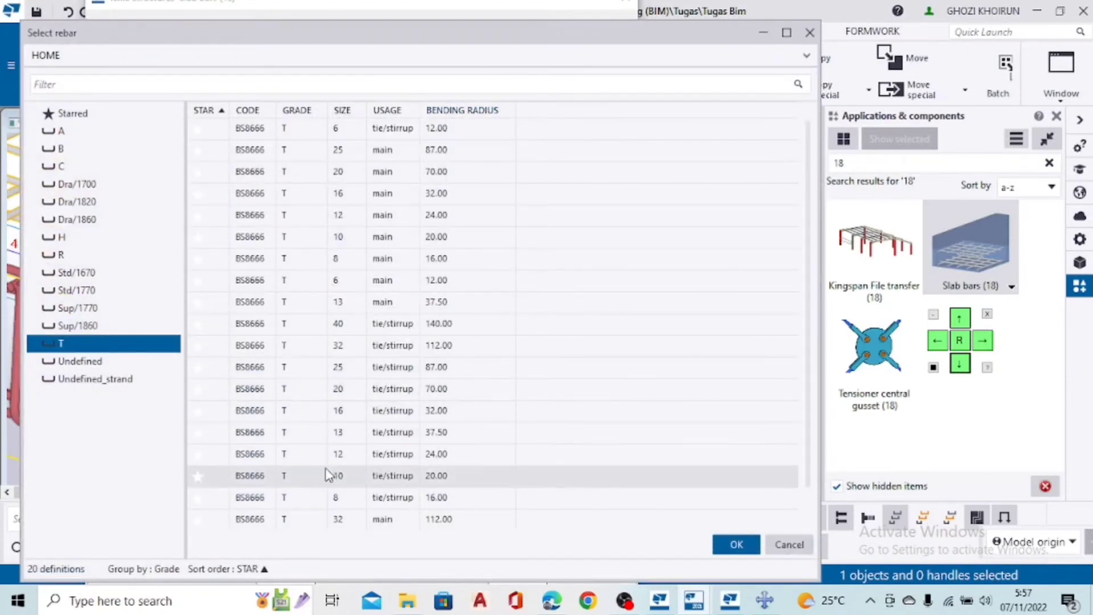
left_click(272, 475)
left_click(737, 544)
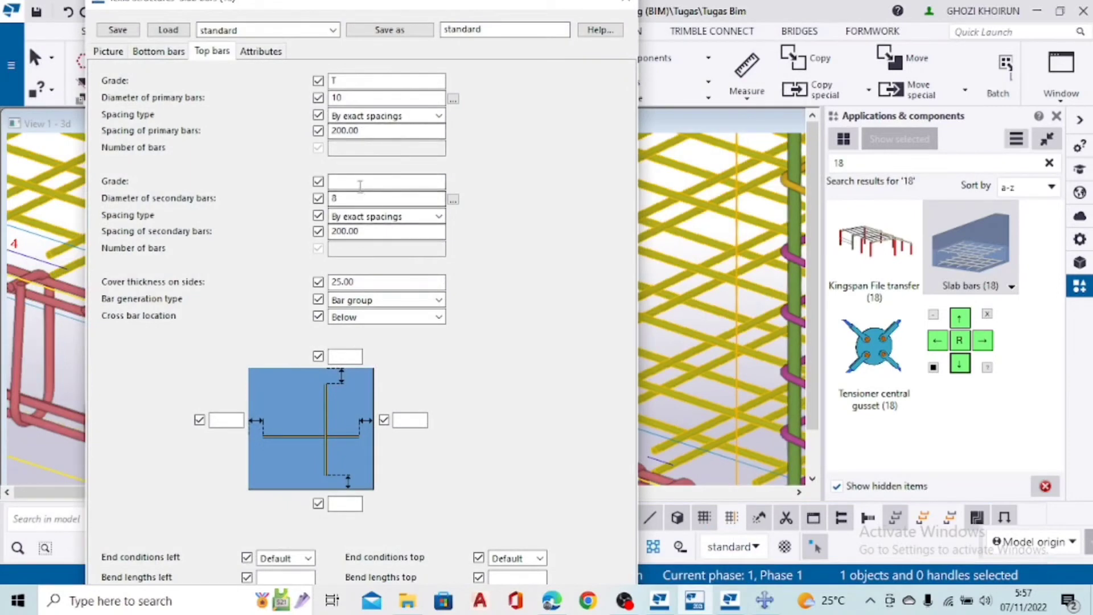
Set the top secondary bars to the grade T, size 10 tie/stirrup rebar from the catalog
left_click(453, 200)
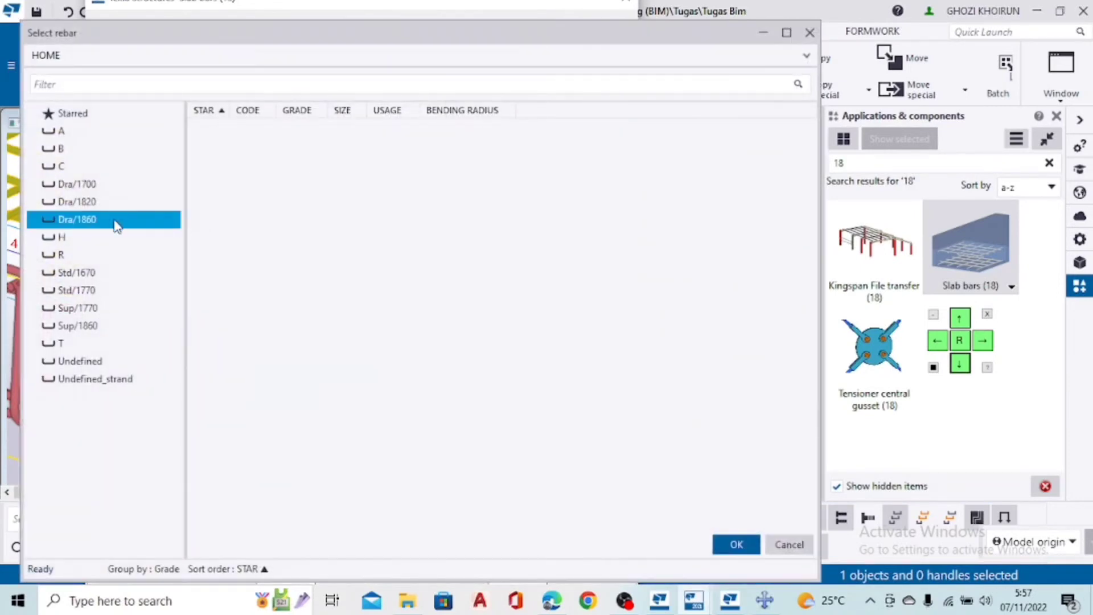
left_click(107, 343)
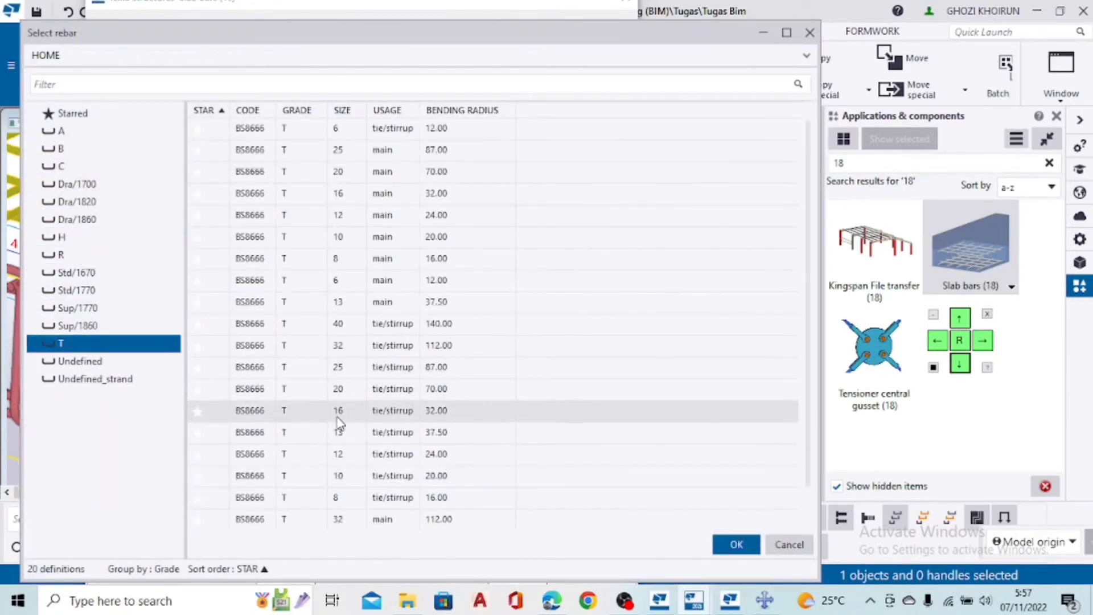
left_click(333, 476)
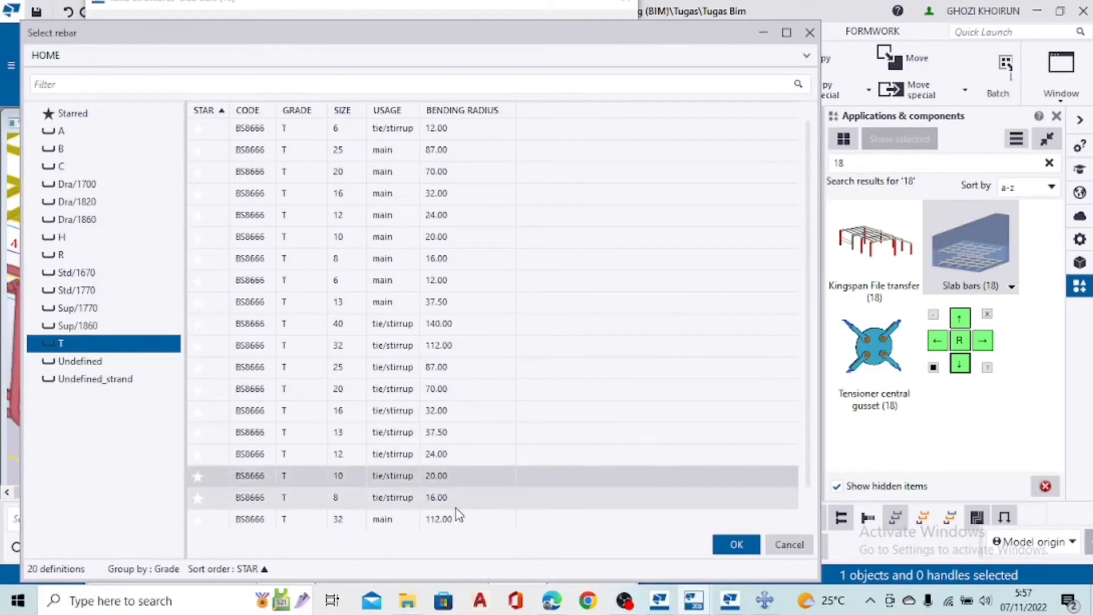
left_click(736, 545)
Set the spacing of both the primary and the secondary top bars to 175
left_click_drag(359, 231, 348, 221)
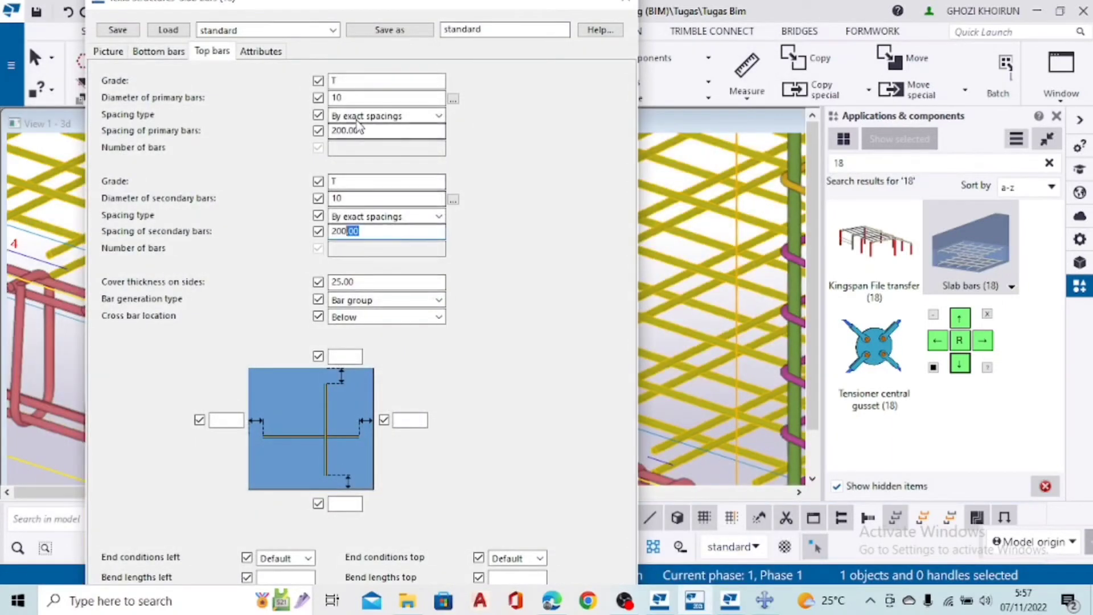
left_click_drag(368, 129, 251, 132)
type("175")
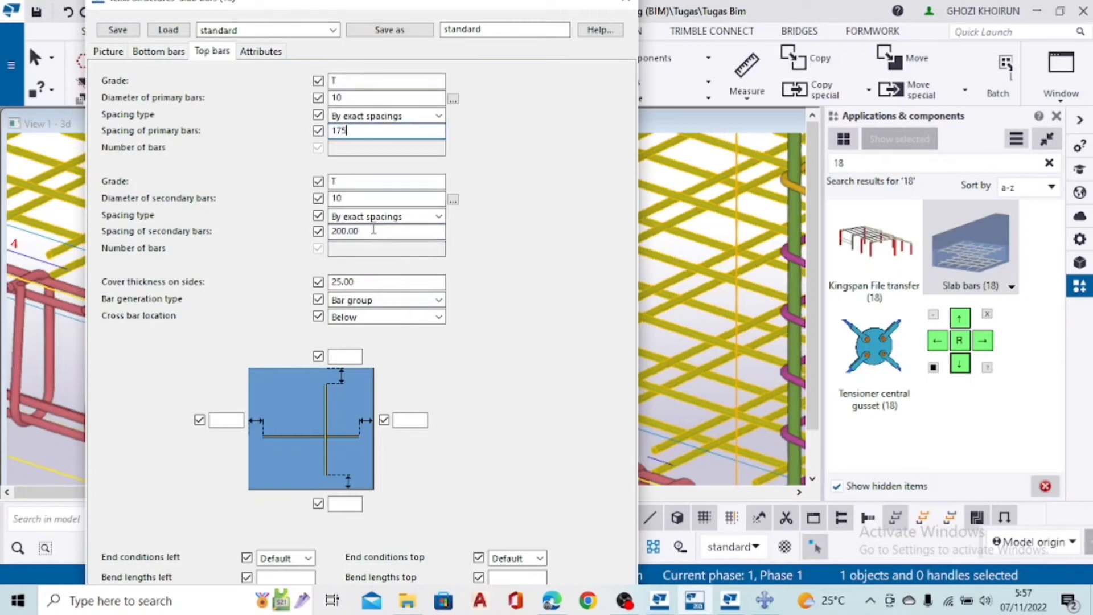
key("Tab")
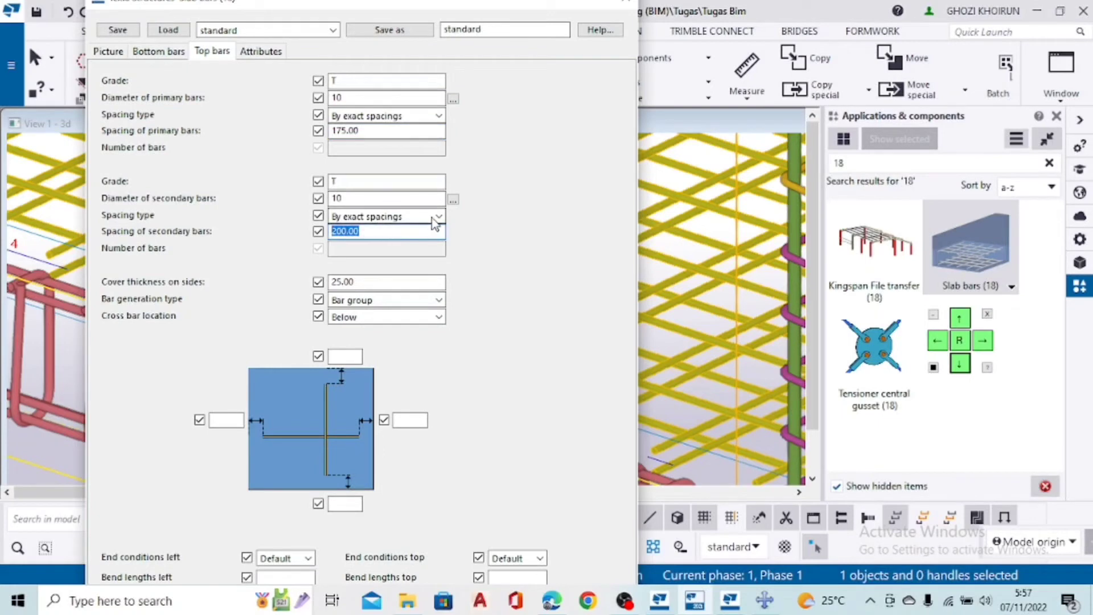
key("BackSpace")
type("15")
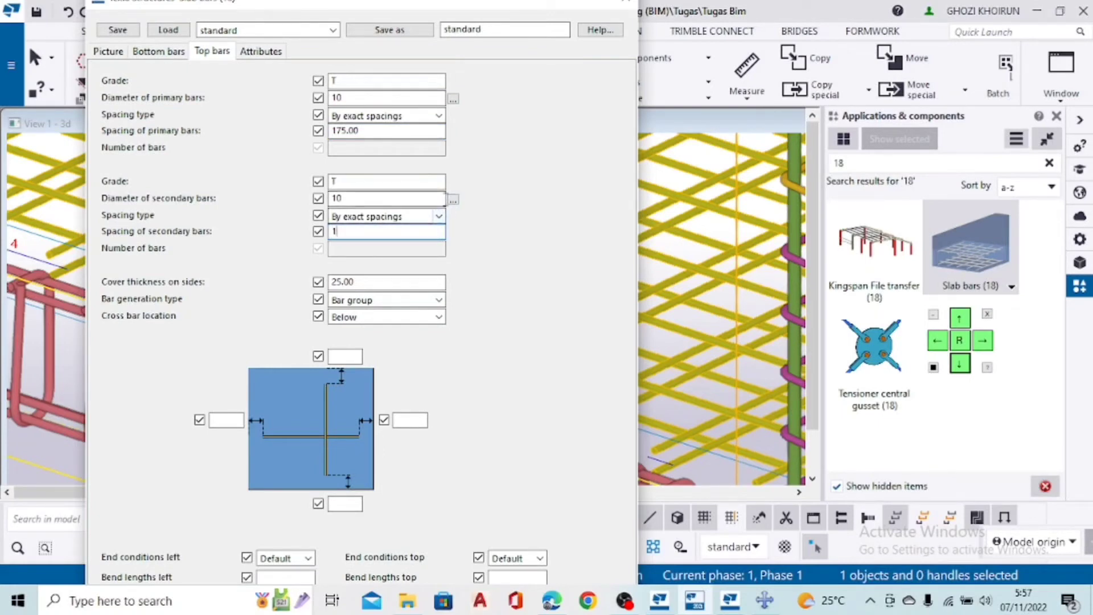
type("75")
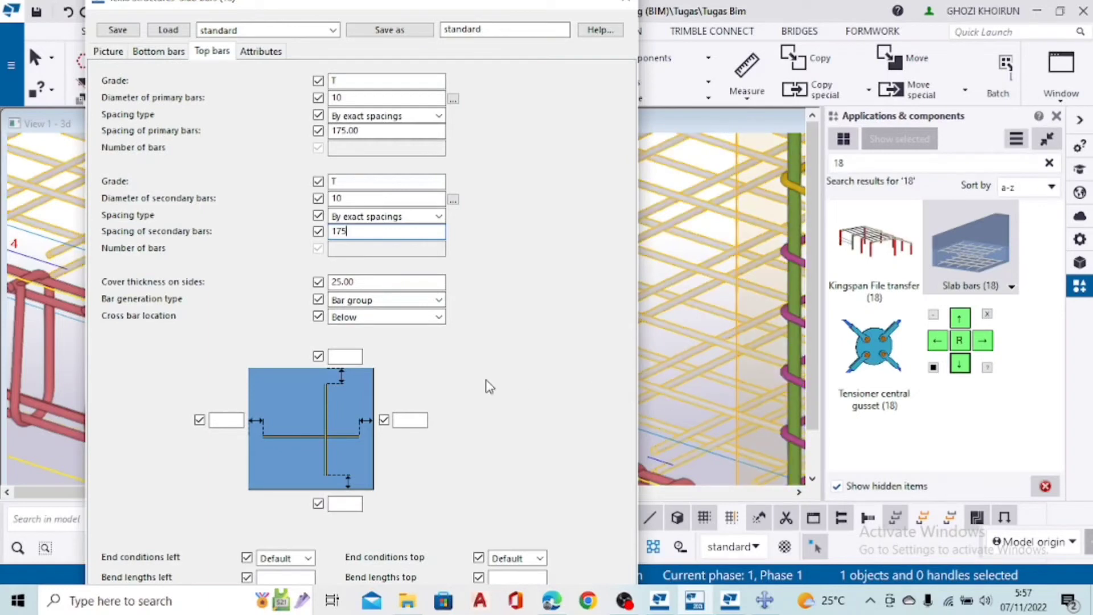
Set the edge distances of the top bars to -120 on all four sides of the slab
left_click(352, 355)
left_click(408, 424)
key("BackSpace")
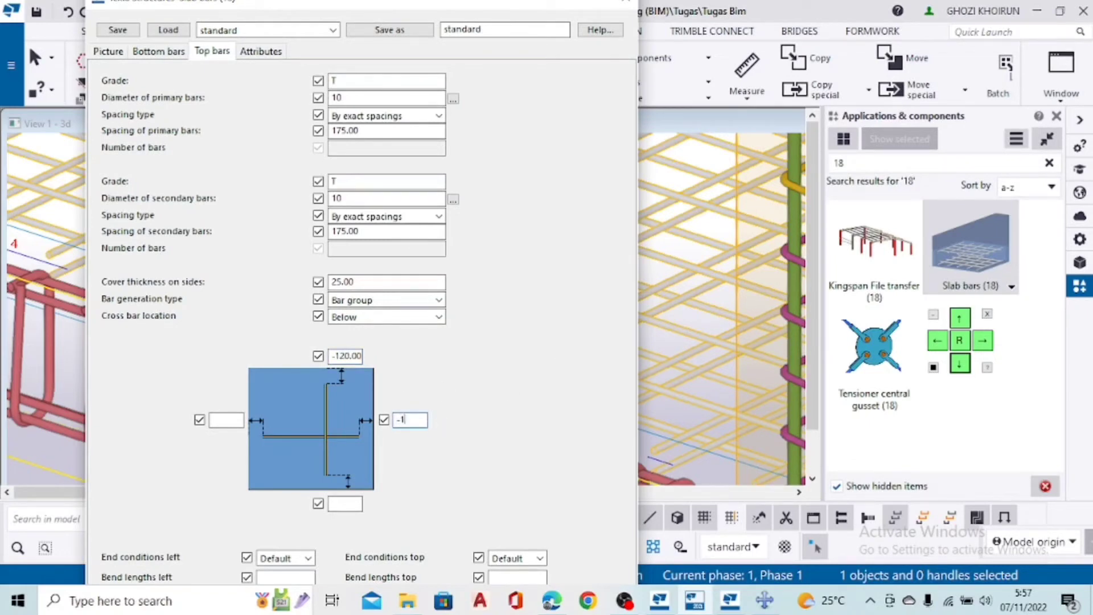
left_click(349, 502)
type("-120")
left_click(232, 421)
type("-120")
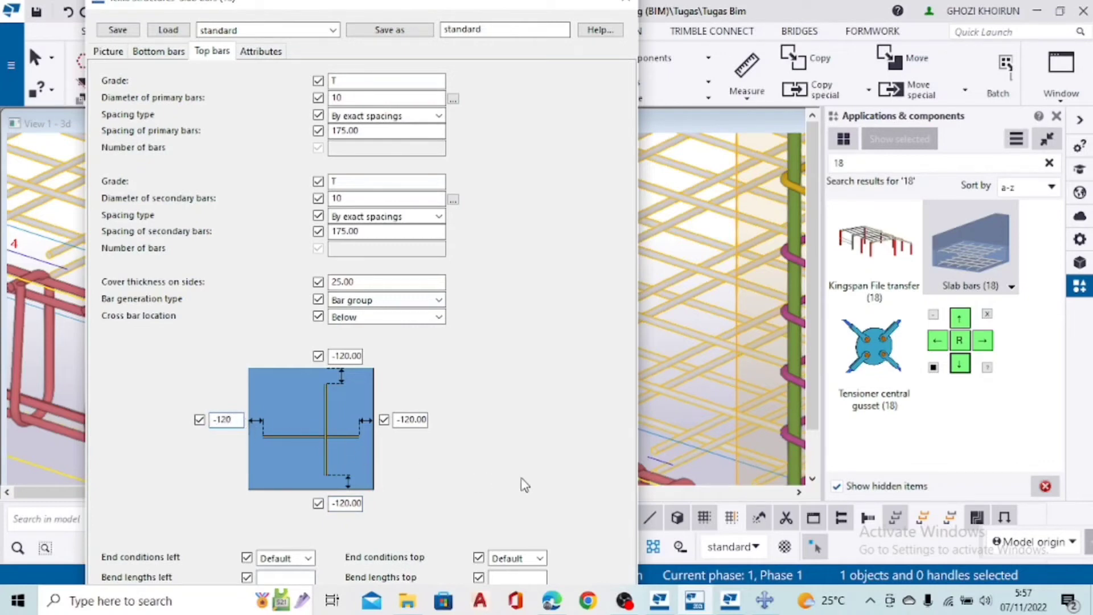
Set the top bars' left and right end conditions to 90 degree with a bend length of 75 for each
left_click(960, 317)
left_click(959, 317)
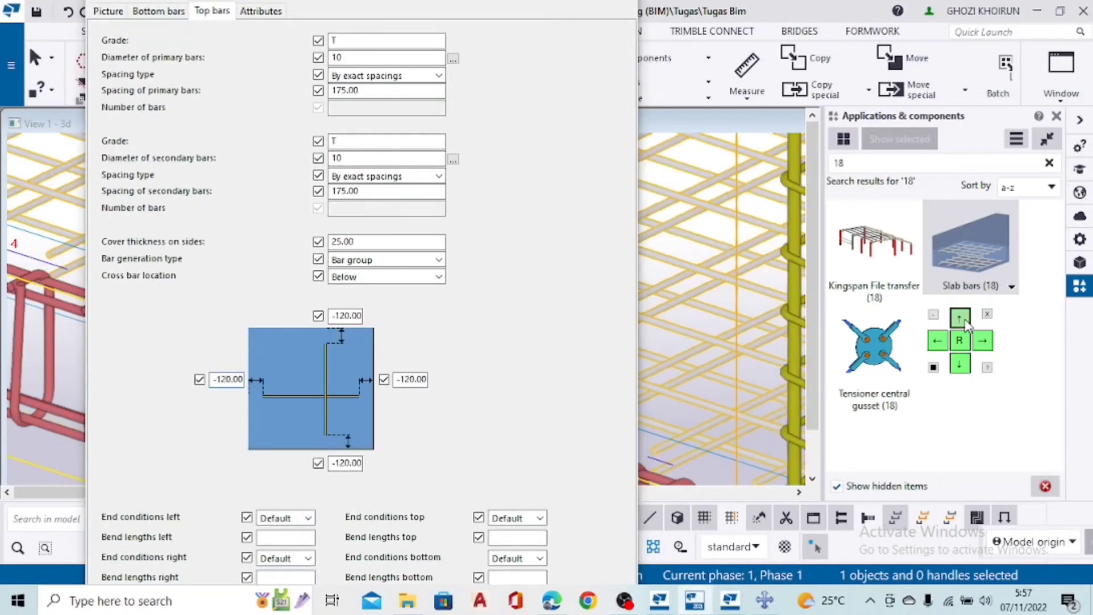
left_click(960, 317)
left_click(960, 318)
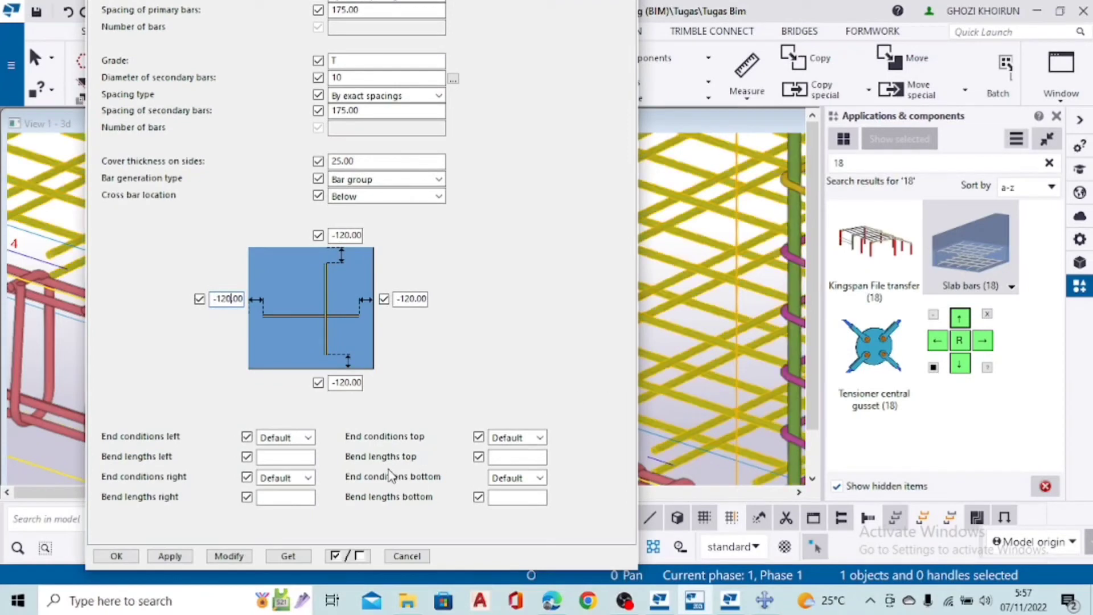
left_click(285, 437)
left_click(286, 479)
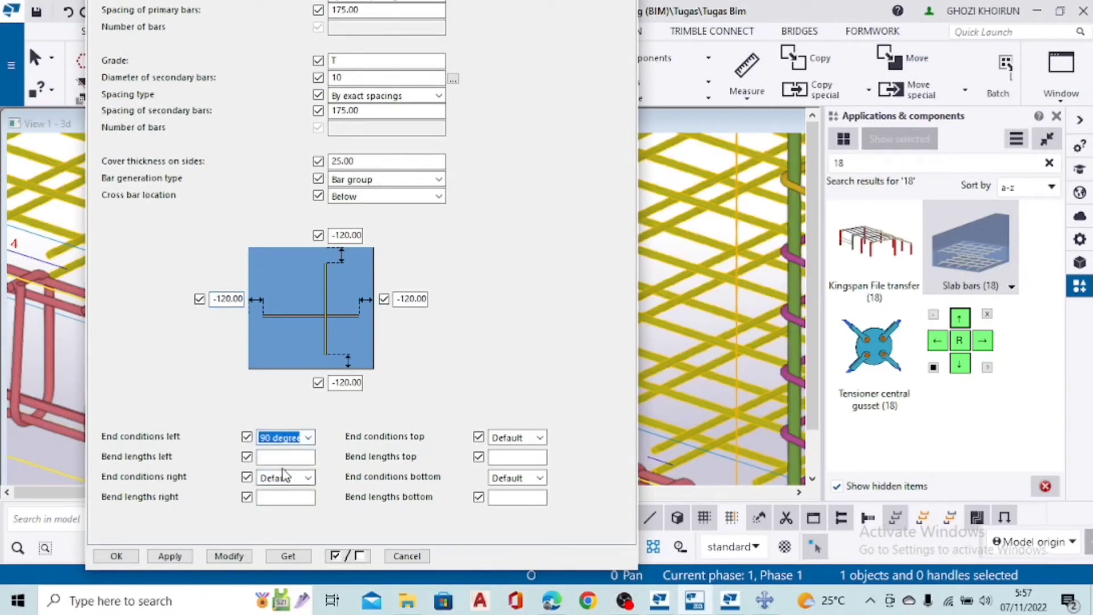
left_click(283, 457)
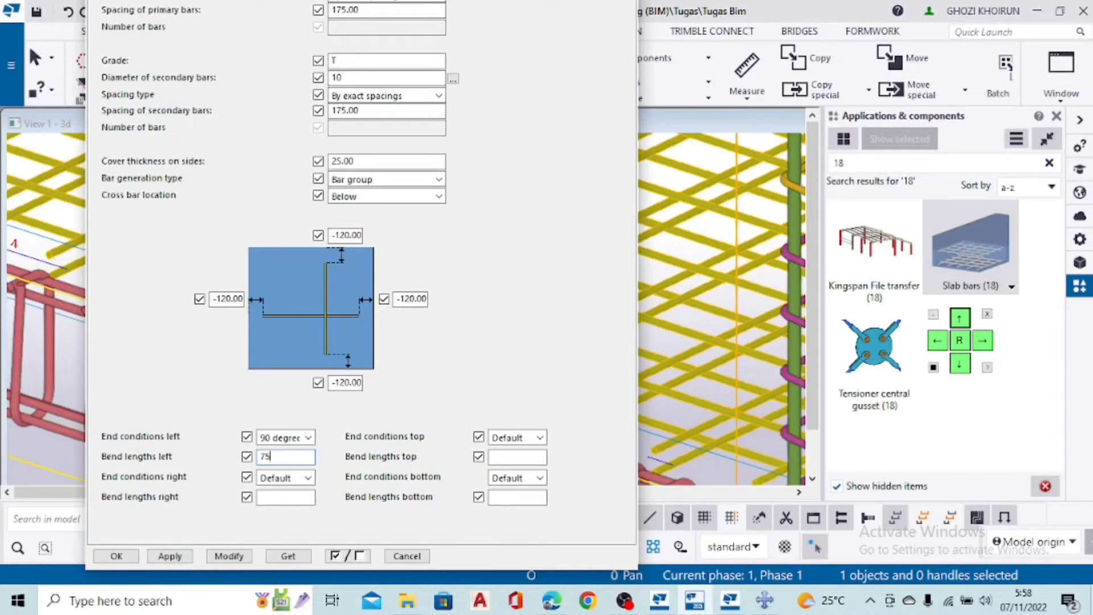
left_click(290, 478)
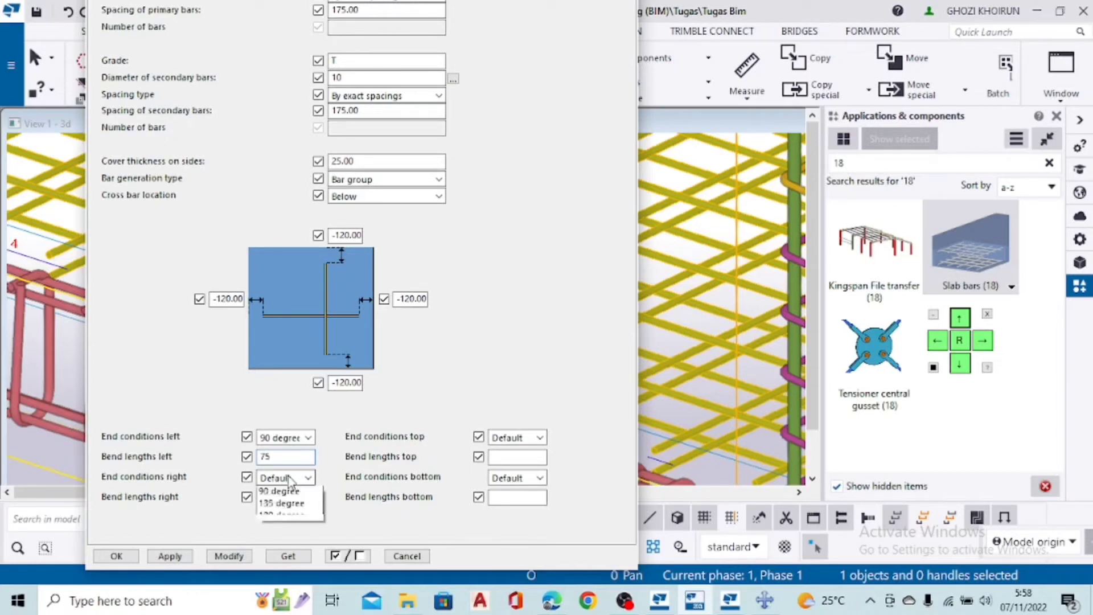
left_click(290, 503)
left_click(288, 499)
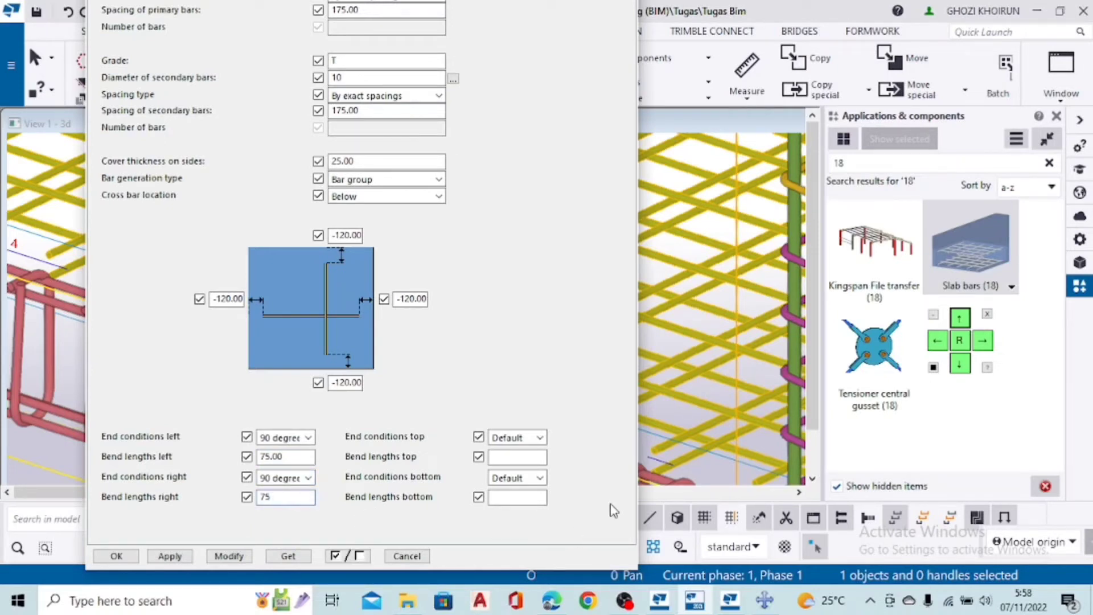
Set the top bars' top and bottom end conditions to 90 degree with a bend length of 75 for each
left_click(540, 438)
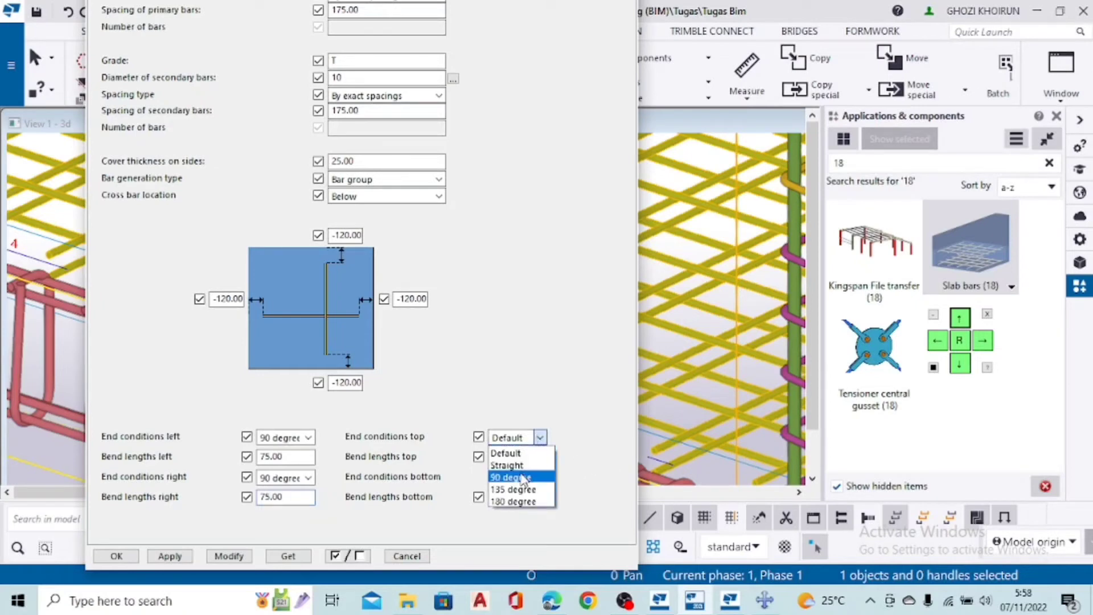
left_click(510, 477)
left_click(513, 457)
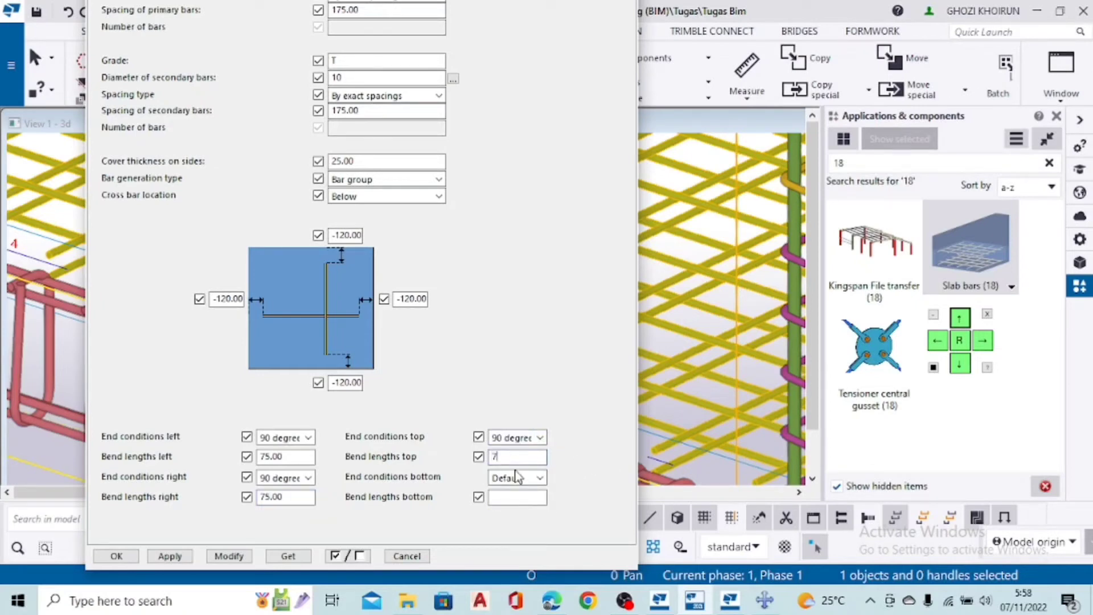
type("75")
left_click(518, 480)
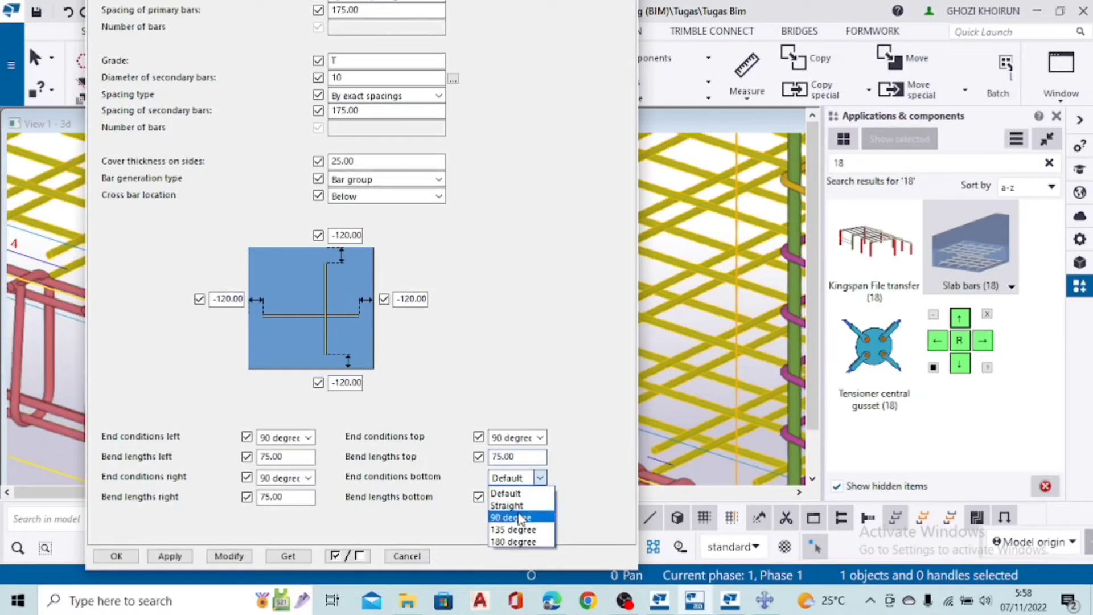
left_click(512, 515)
left_click(517, 497)
type("7")
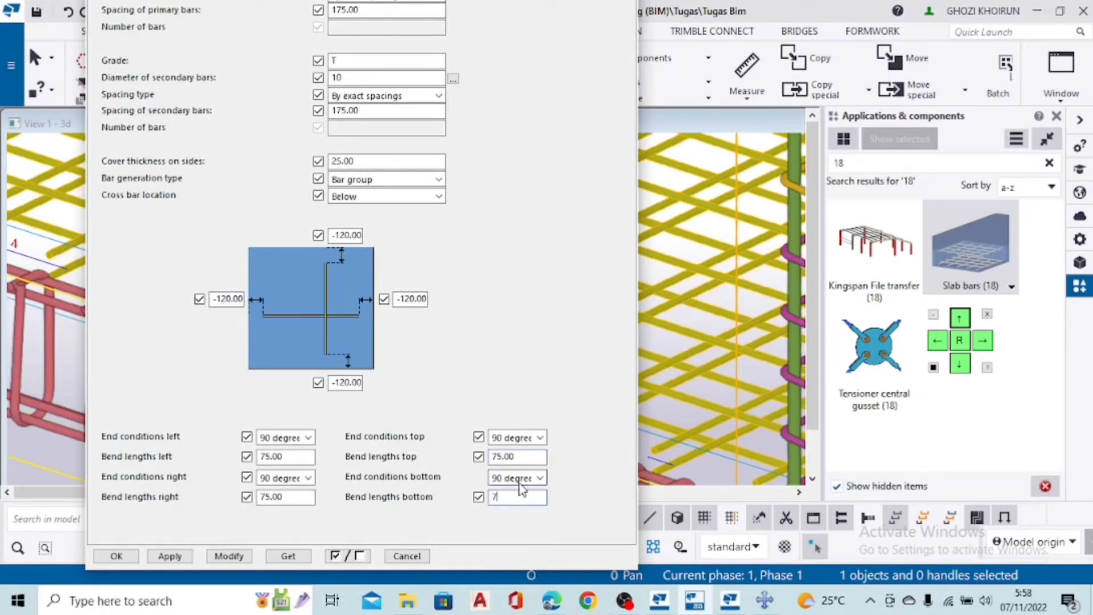
Modify the slab reinforcement with the new top bar settings, check the bar attributes, and close the Slab bars settings
left_click(229, 555)
left_click(957, 367)
left_click(958, 367)
left_click(958, 367)
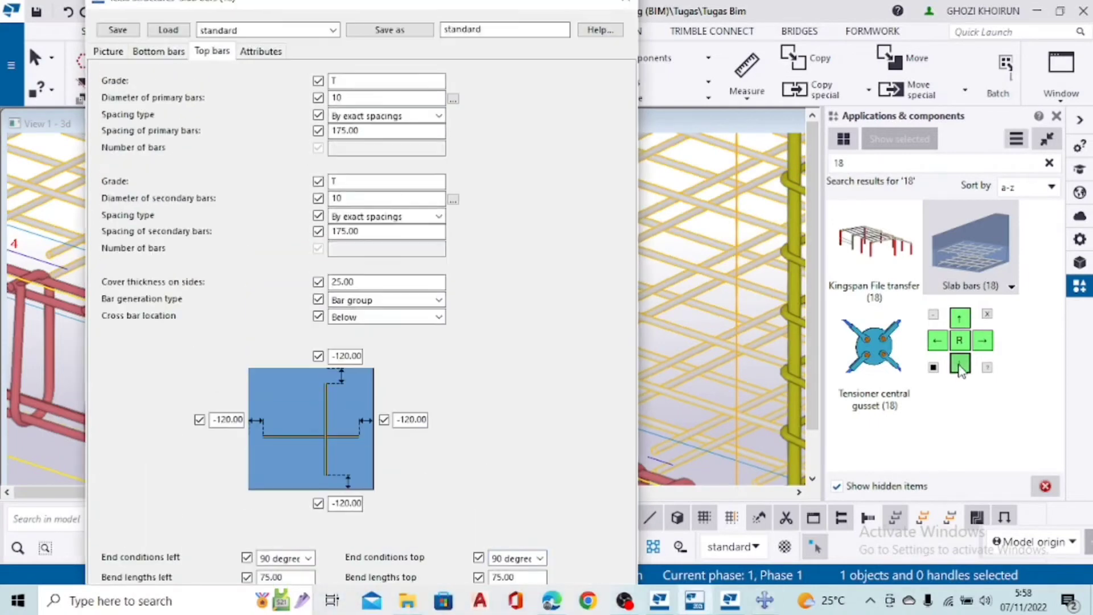
left_click(957, 367)
left_click(254, 94)
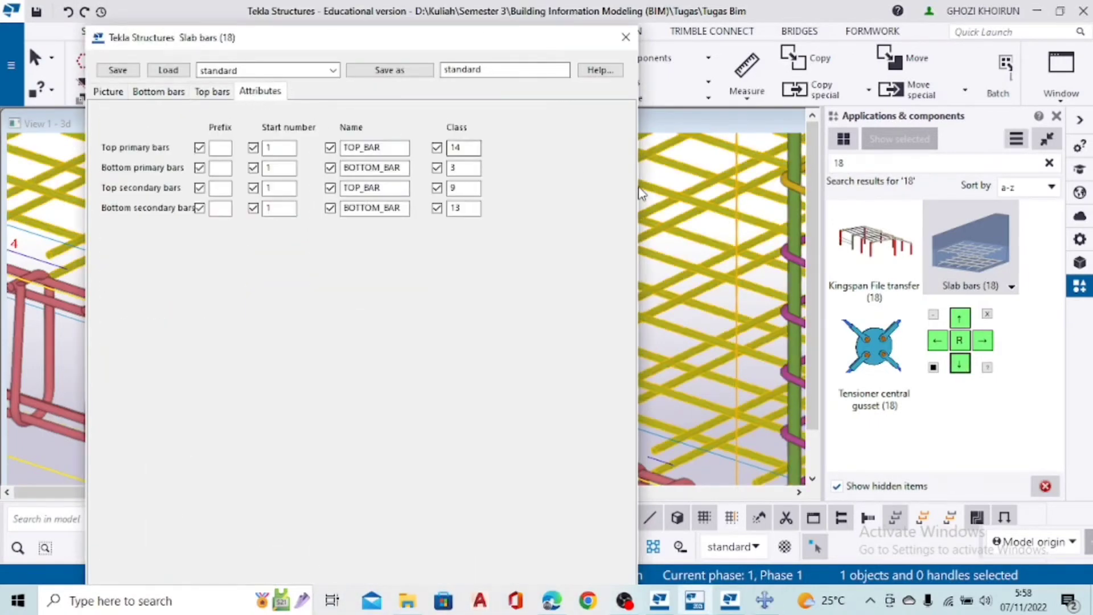
left_click(960, 317)
left_click(960, 318)
left_click(959, 318)
left_click(960, 317)
left_click(960, 317)
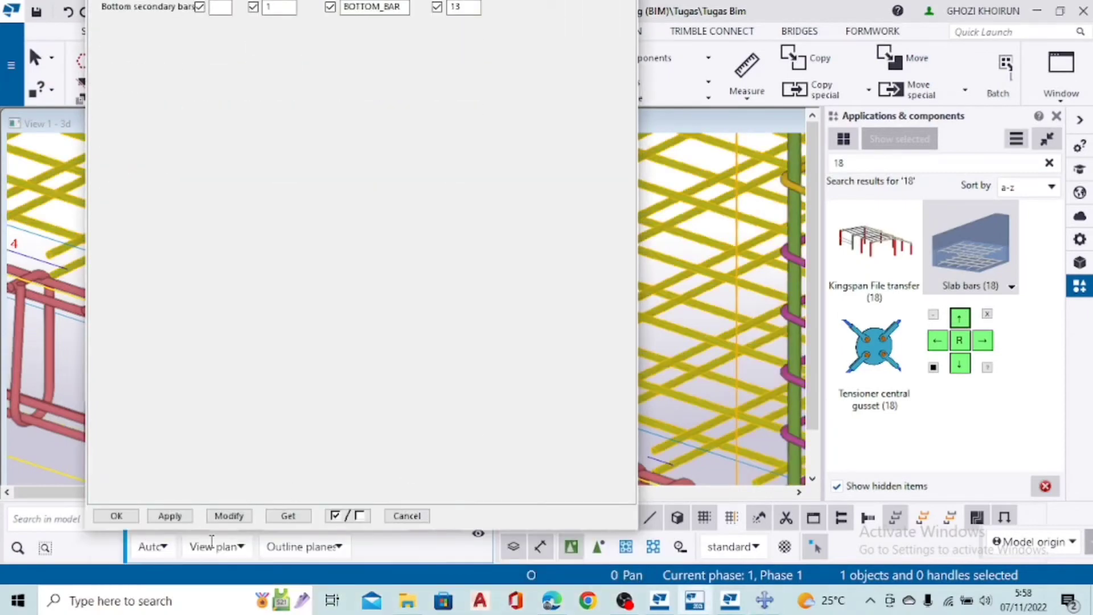
left_click(229, 515)
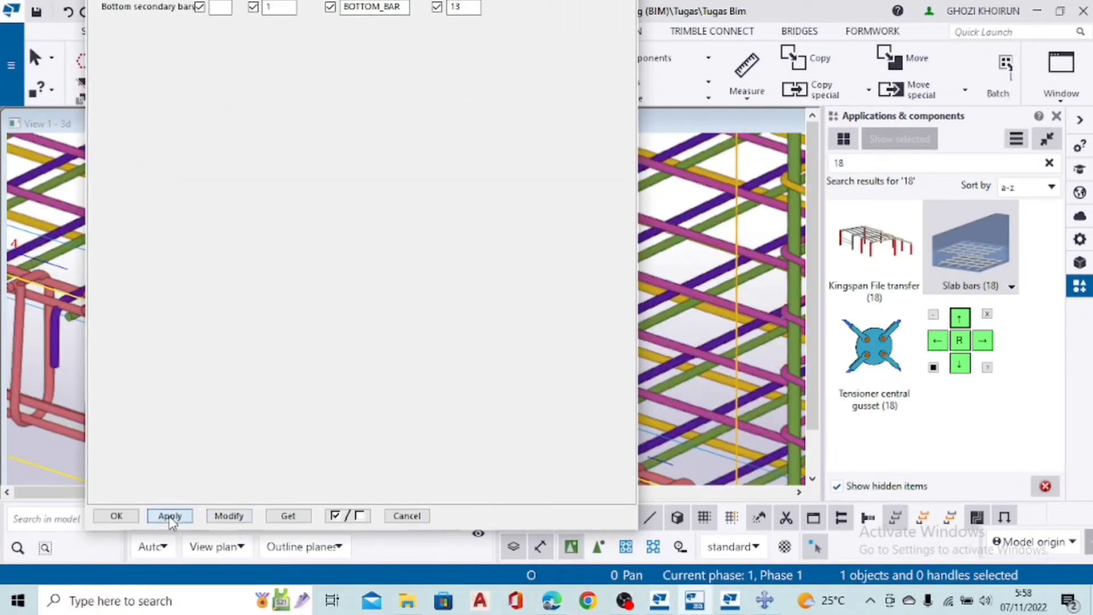
left_click(116, 515)
Examine how the bent ends of the slab bars sit within the edge beams' stirrups
scroll(382, 367, "down", 6)
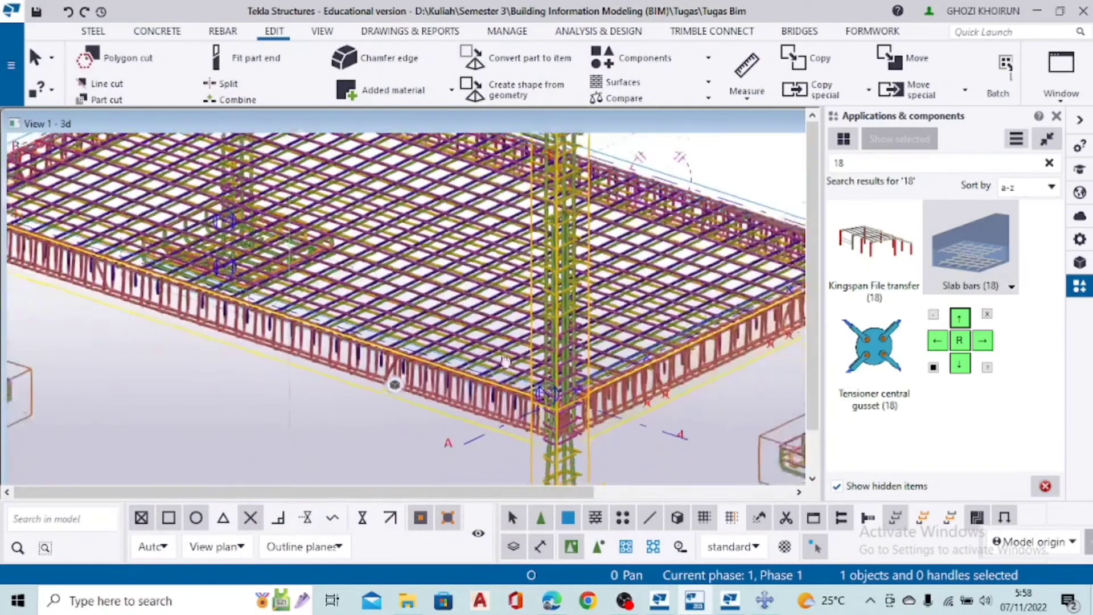
scroll(392, 382, "up", 6)
mouse_move(292, 379)
middle_mouse_down("ctrl")
mouse_move(459, 300)
mouse_move(683, 306)
mouse_move(606, 305)
mouse_move(674, 272)
mouse_move(601, 281)
middle_mouse_up("ctrl")
scroll(581, 277, "down", 3)
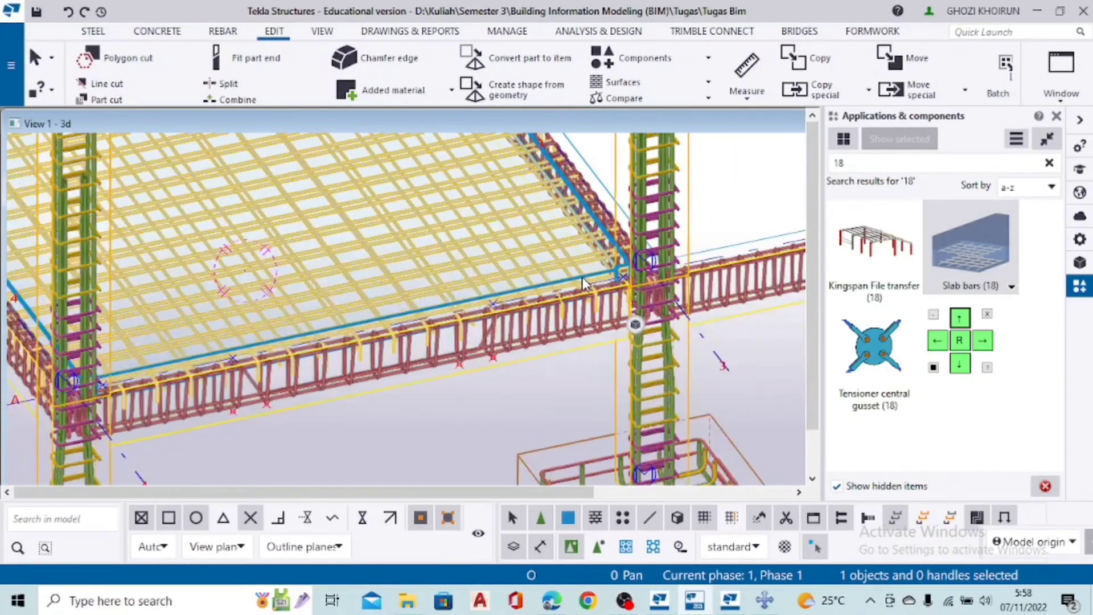
scroll(310, 376, "up", 4)
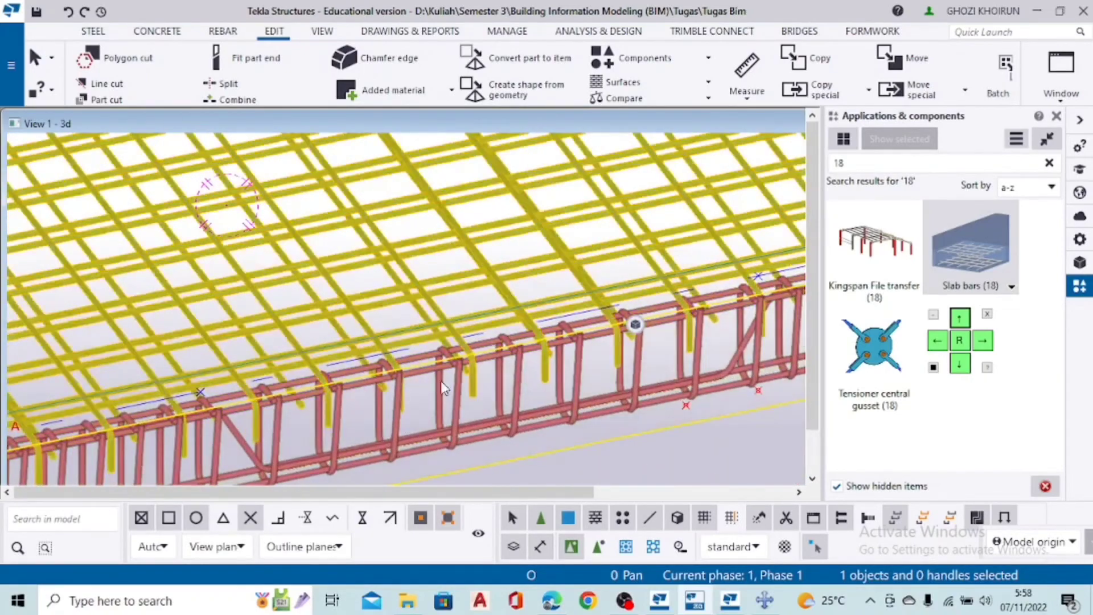
scroll(577, 367, "up", 3)
scroll(577, 368, "down", 3)
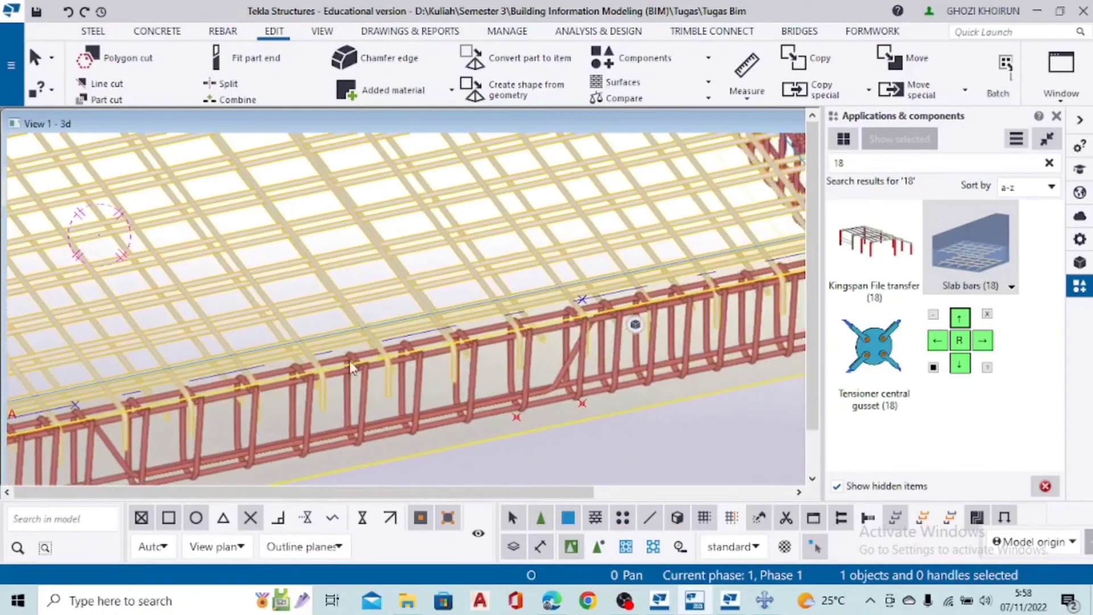
scroll(375, 365, "down", 5)
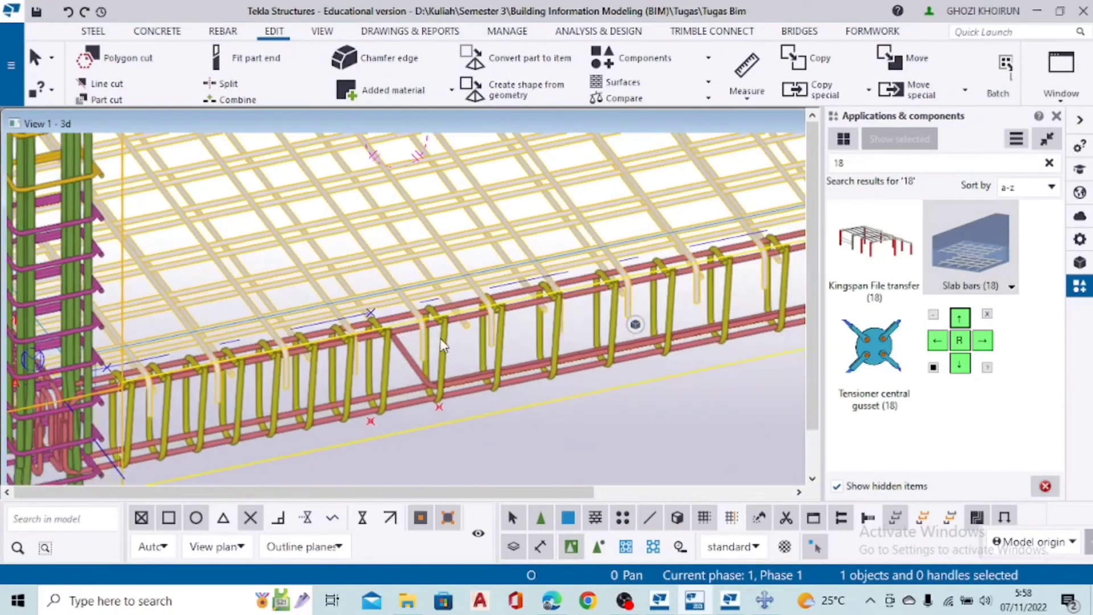
middle_click_drag(616, 436, 789, 455)
scroll(768, 410, "down", 4)
middle_click_drag(768, 410, 321, 468)
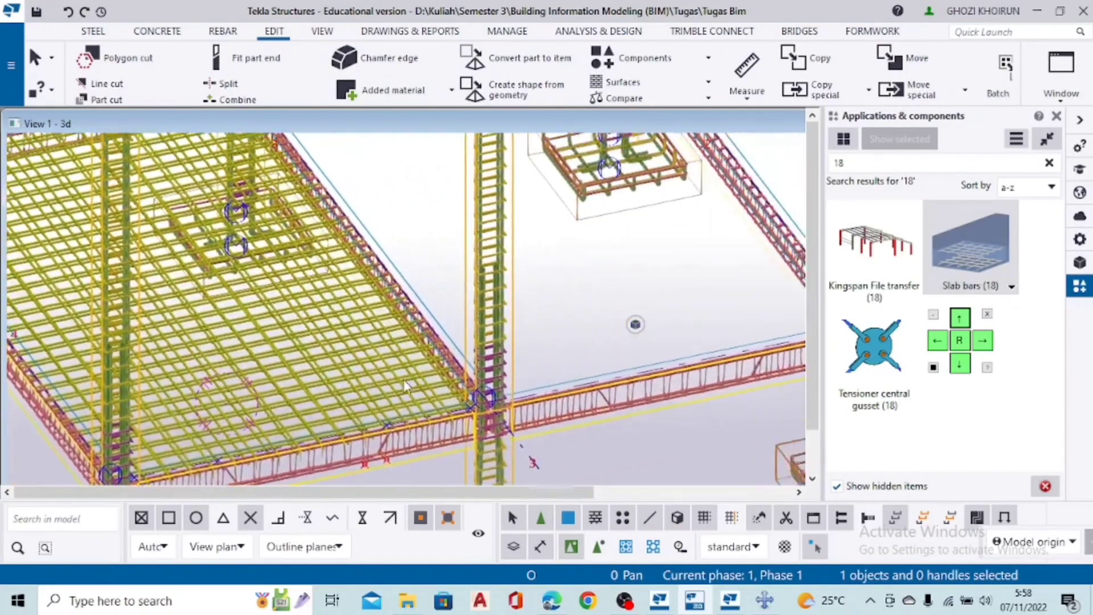
Copy the slab reinforcement linearly with dY -3000 and dZ 0, making 2 copies
left_click(860, 92)
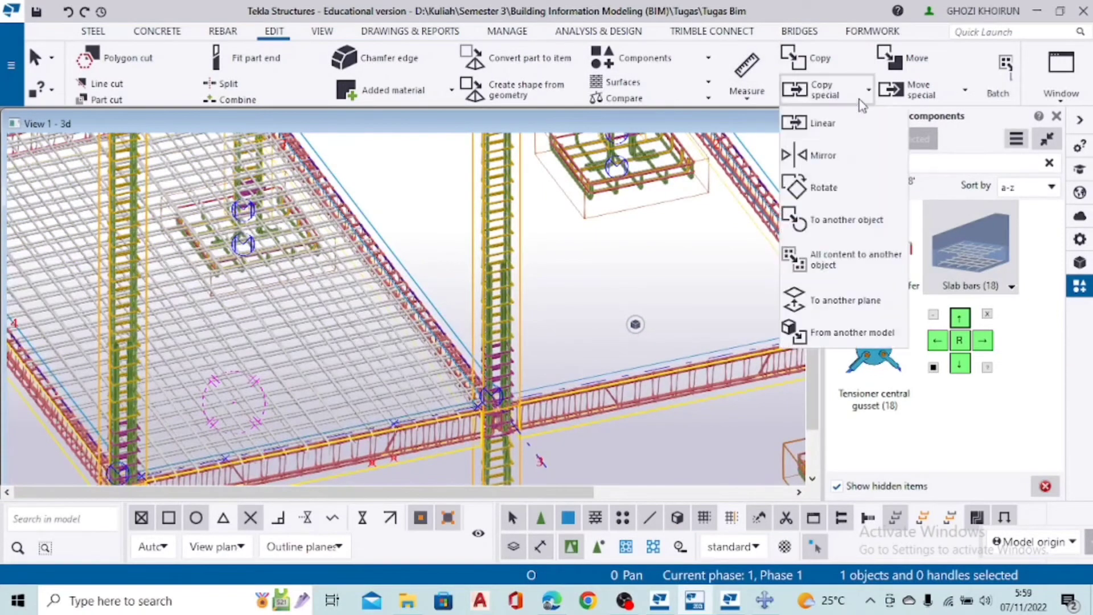
left_click(851, 132)
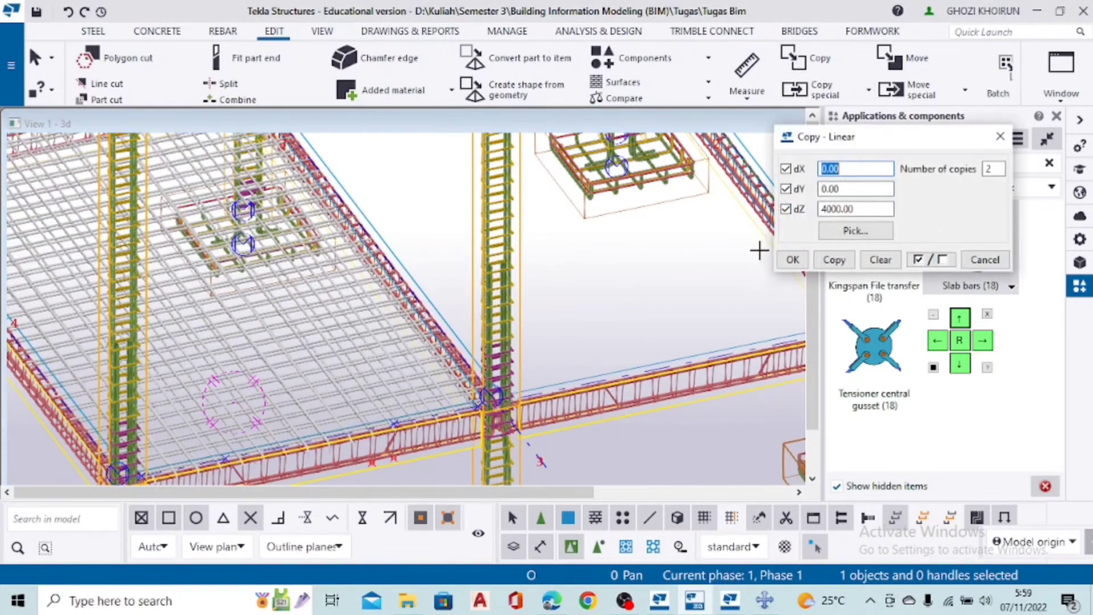
scroll(760, 325, "down", 5)
left_click_drag(818, 188, 910, 188)
type("-3000")
key("Tab")
key("BackSpace")
type("0")
left_click(843, 259)
scroll(421, 433, "up", 6)
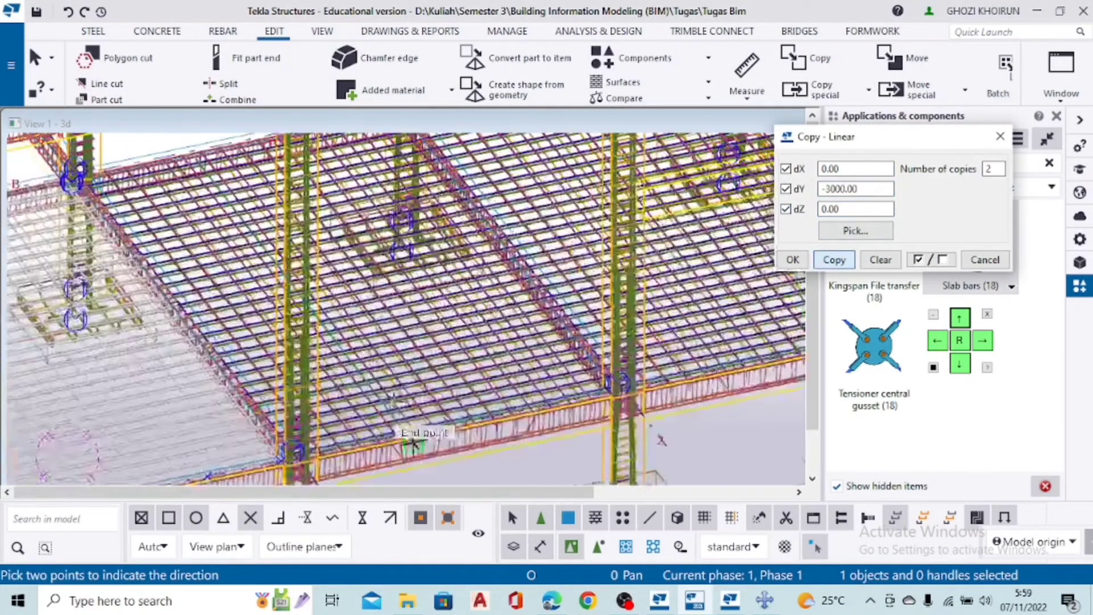
left_click(985, 260)
Select the slab reinforcement of all three bays and copy it linearly with dX 5000 and dY 0, making 3 copies
left_click(513, 354, "ctrl")
scroll(513, 354, "down", 5)
left_click(538, 371, "ctrl")
left_click(867, 92)
left_click(863, 123)
scroll(479, 382, "down", 5)
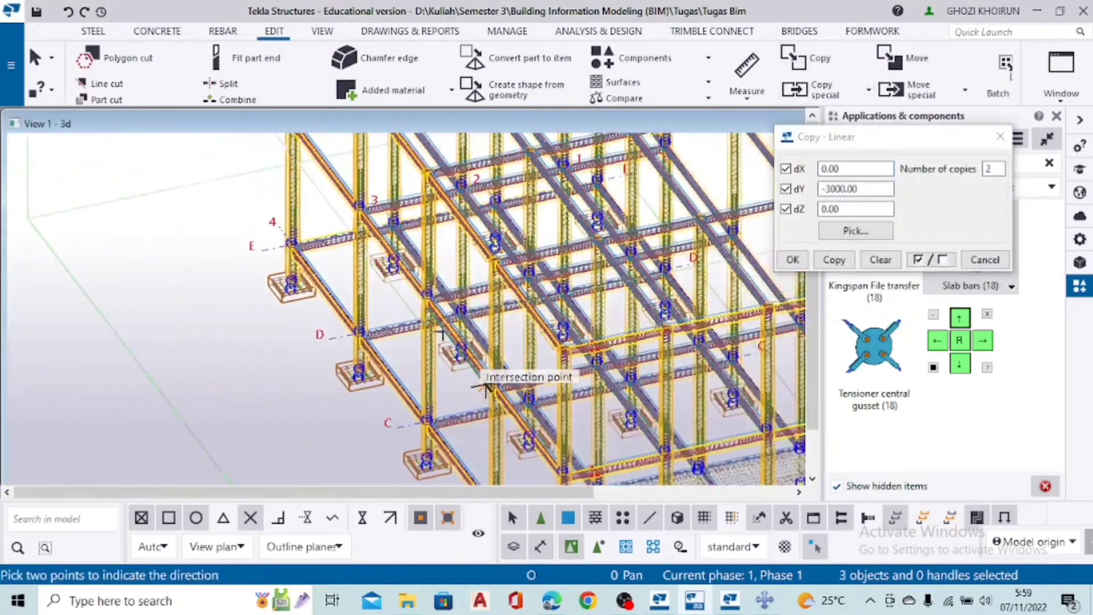
left_click_drag(863, 189, 797, 190)
type("0")
left_click_drag(848, 170, 787, 177)
type("5000")
left_click_drag(998, 169, 981, 169)
type("3")
left_click(834, 259)
Select the slab reinforcement of every lowest-level bay and copy it upward with dX 0 and dZ 4000, making 2 copies
scroll(478, 239, "down", 4)
scroll(444, 296, "up", 6)
left_click(525, 324, "ctrl")
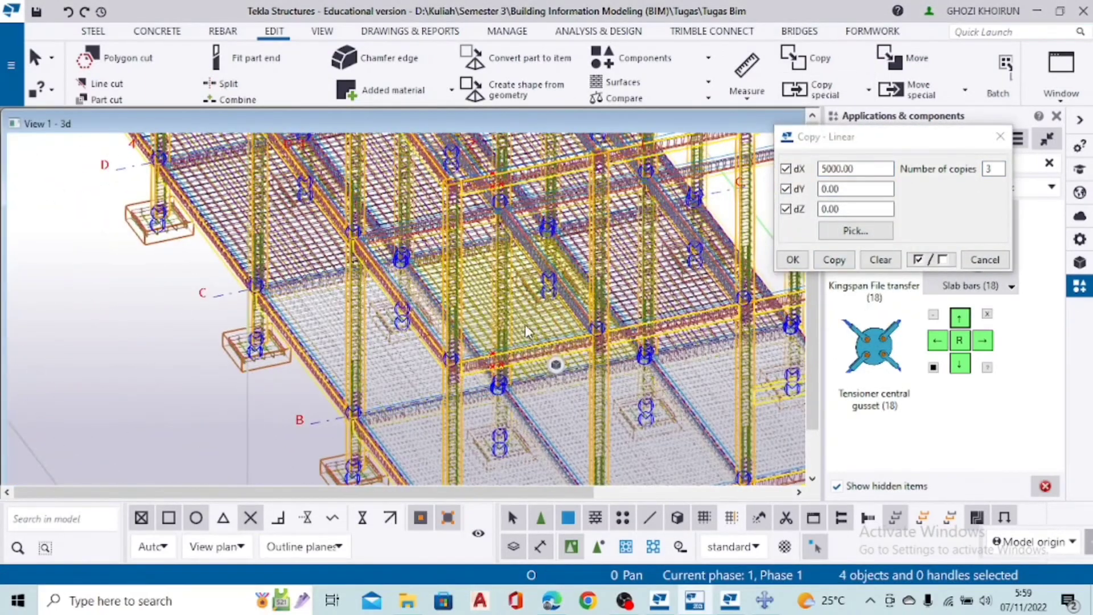
left_click(503, 234, "ctrl")
left_click(418, 196, "ctrl")
left_click(259, 255, "ctrl")
left_click(533, 216, "ctrl")
left_click(421, 242, "ctrl")
left_click(588, 401, "ctrl")
scroll(588, 401, "down", 5)
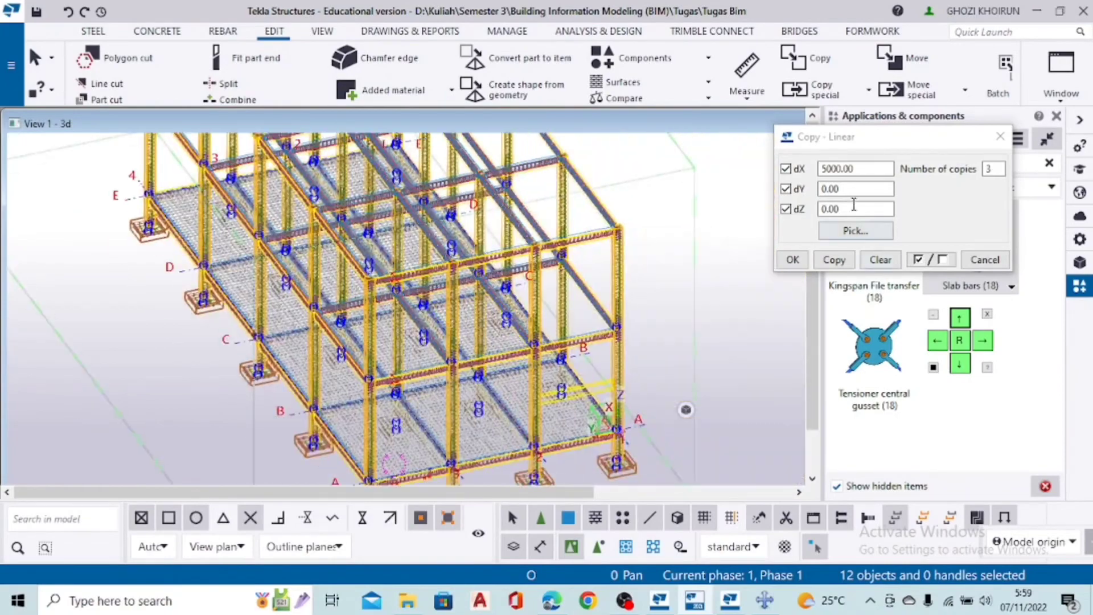
left_click_drag(854, 208, 821, 210)
type("4000")
left_click_drag(855, 169, 819, 170)
type("0")
left_click_drag(998, 169, 982, 169)
type("2")
left_click(839, 260)
Delete the copied slab reinforcement from the upper-floor corner bay where the floor has its opening
left_click(654, 309)
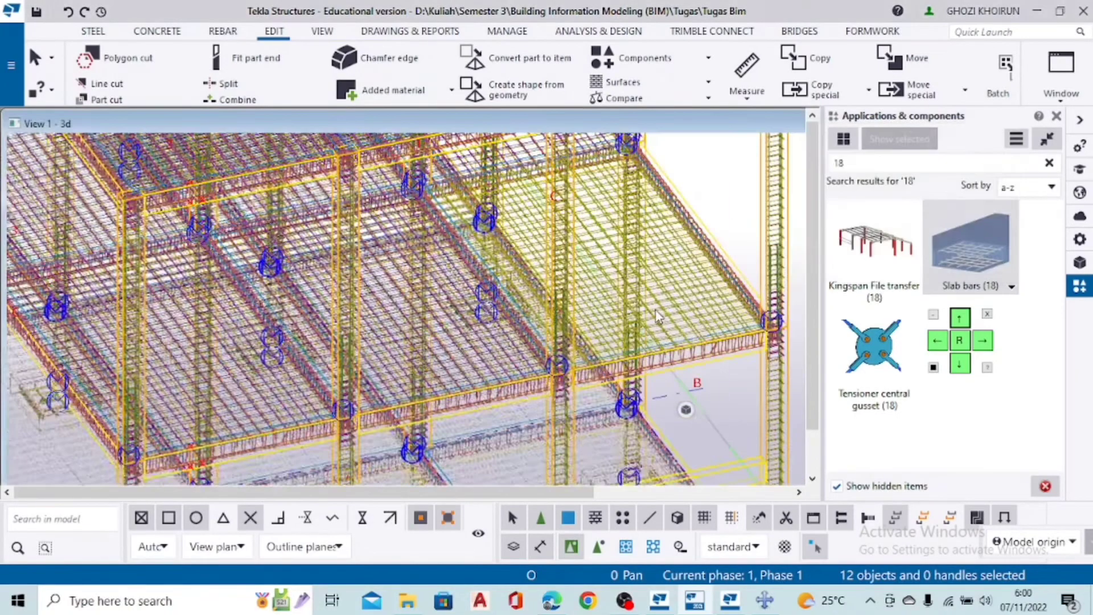
key("Delete")
middle_click_drag(669, 373, 730, 364, "ctrl")
left_click(732, 370)
scroll(739, 381, "up", 6)
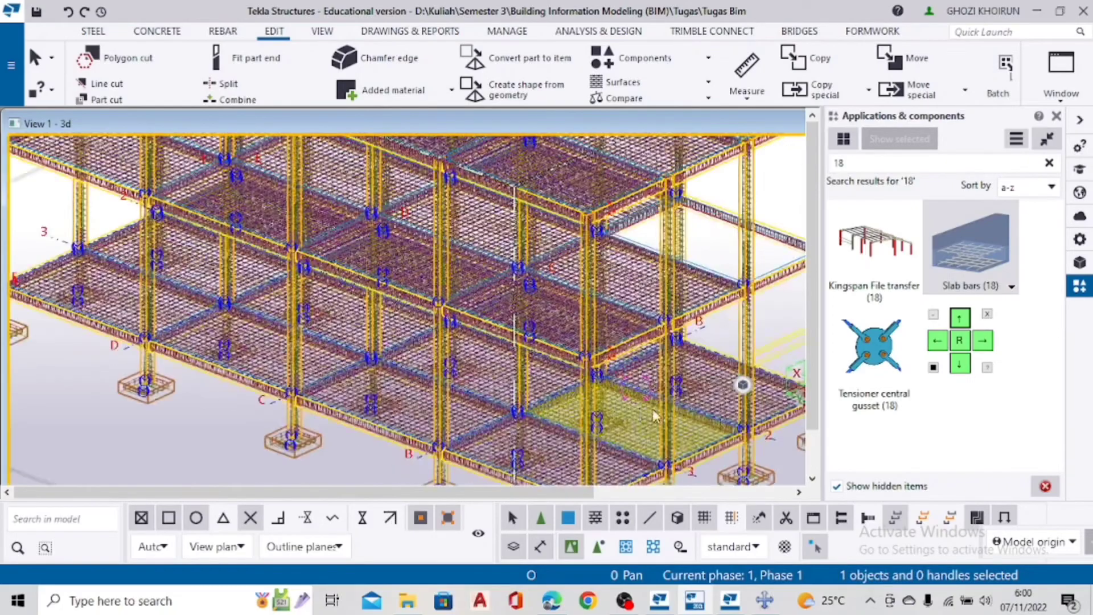
scroll(525, 310, "down", 3)
middle_click_drag(525, 317, 532, 387, "ctrl")
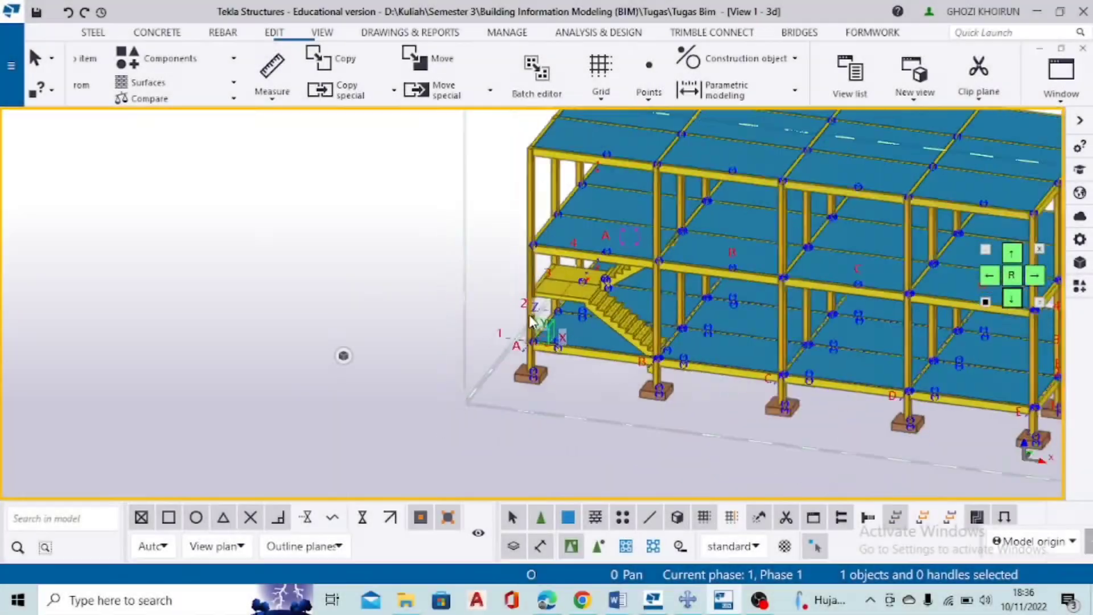
Examine the concrete staircase with its landing and both flights in the corner bay between gridlines A and B
middle_click_drag(615, 267, 640, 285, "ctrl")
scroll(626, 273, "up", 5)
scroll(640, 278, "down", 3)
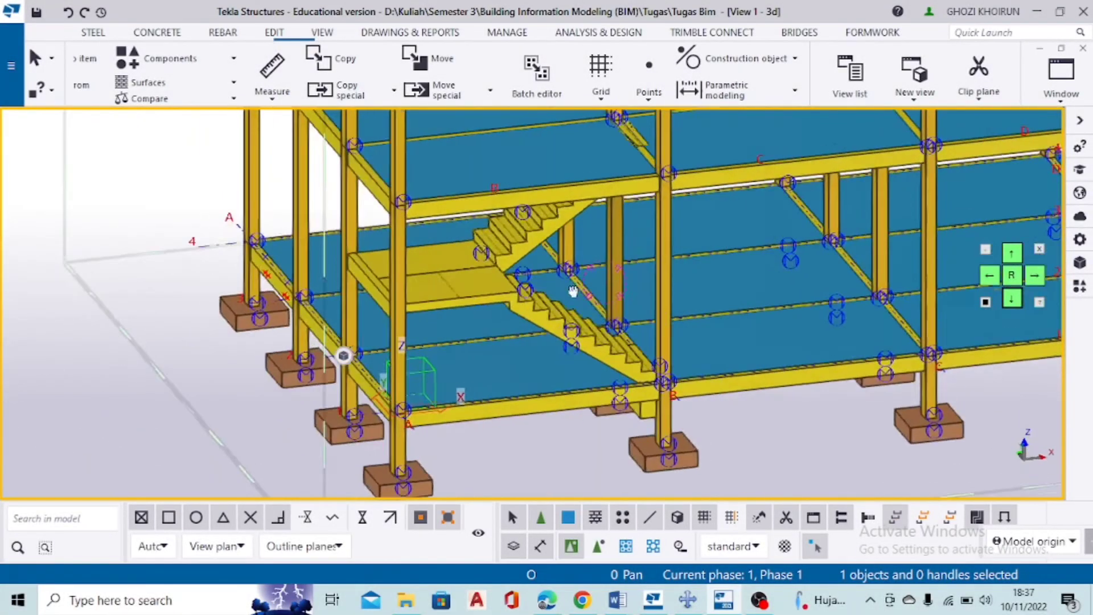
scroll(554, 324, "up", 2)
scroll(541, 323, "up", 3)
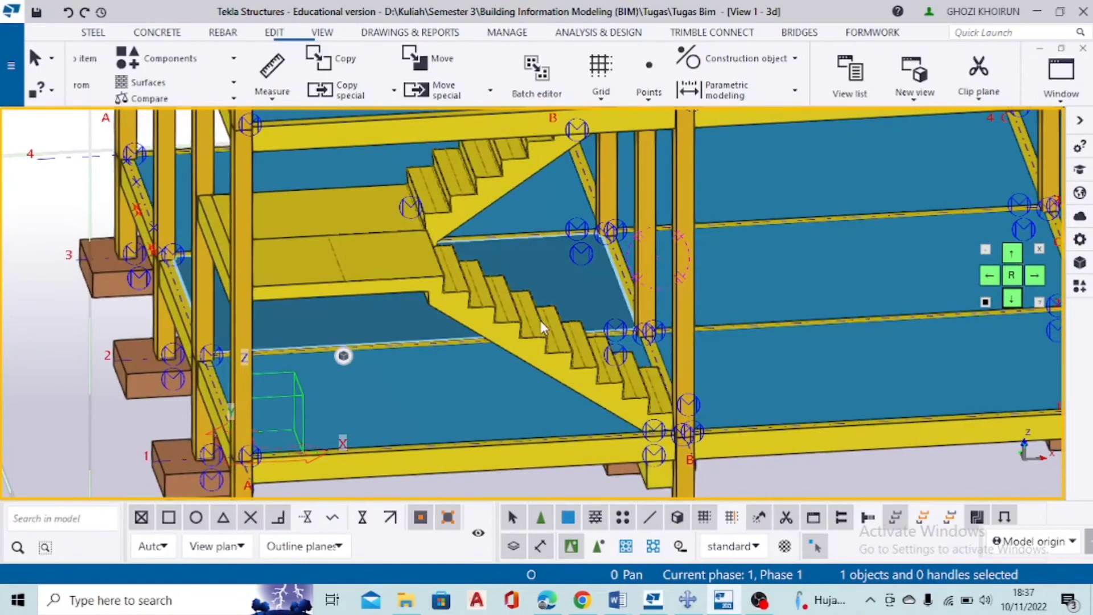
scroll(472, 315, "up", 2)
scroll(495, 313, "down", 5)
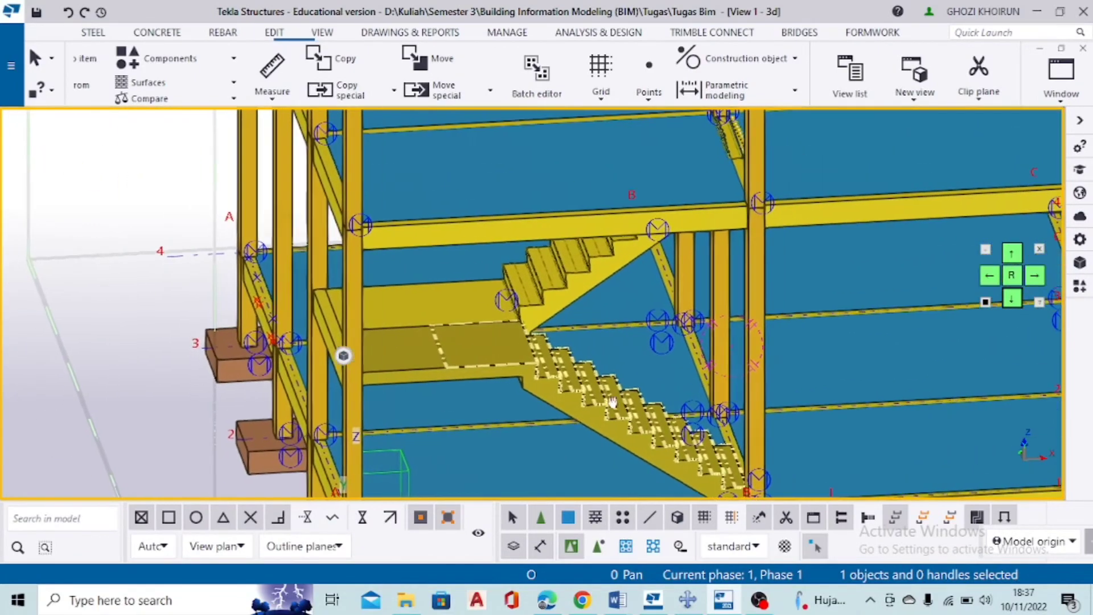
scroll(801, 335, "up", 2)
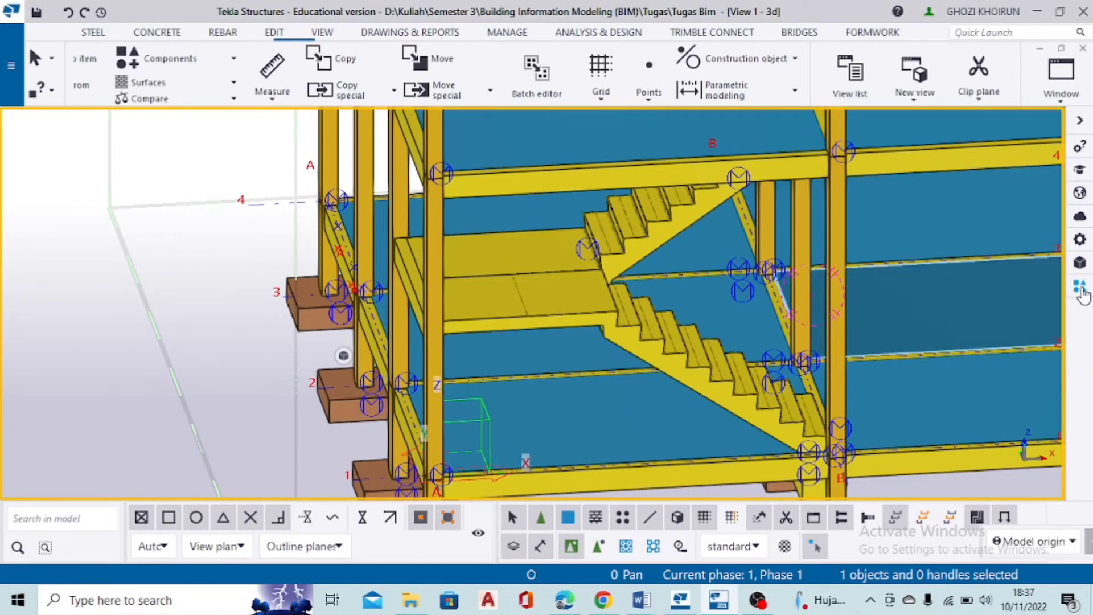
Search the applications and components catalog for component 95
left_click(1079, 285)
left_click(926, 162)
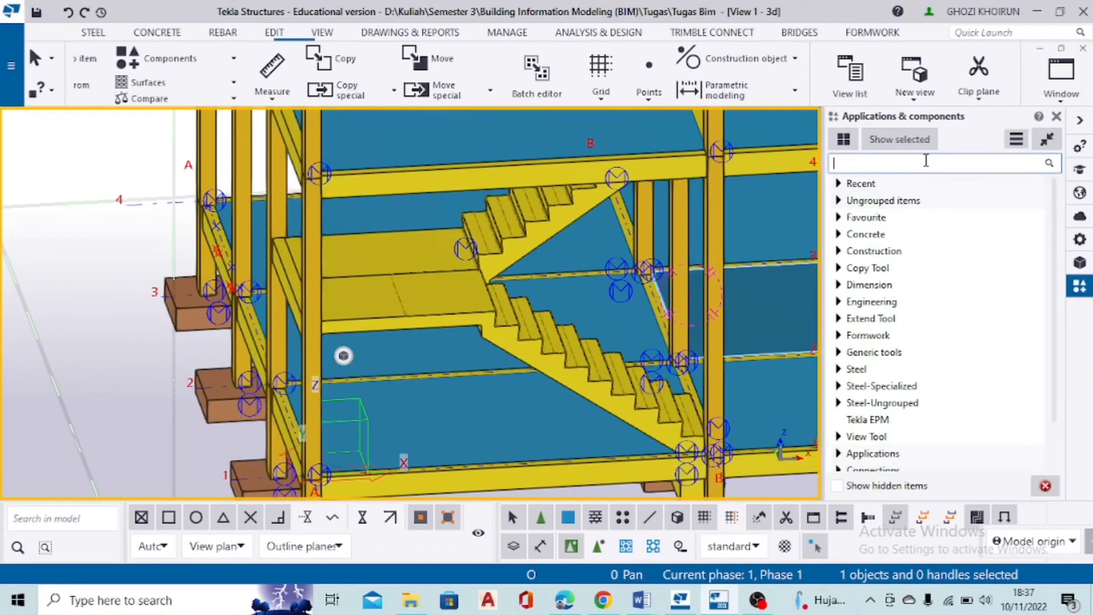
type("95")
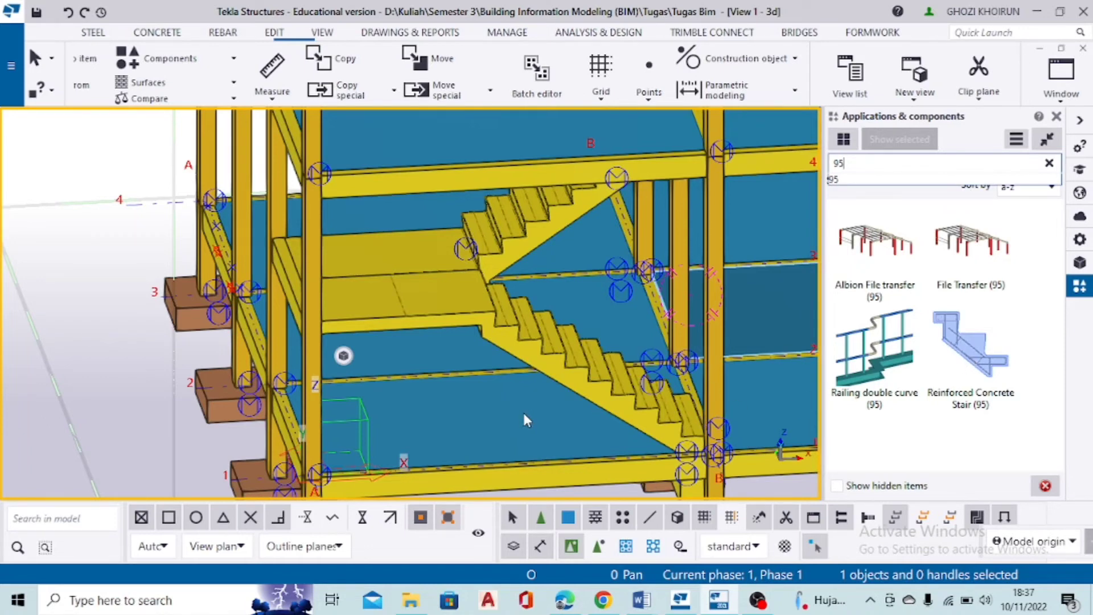
Close the applications and components catalog and open the stair parameters of the lower flight
left_click(1049, 163)
left_click(1056, 117)
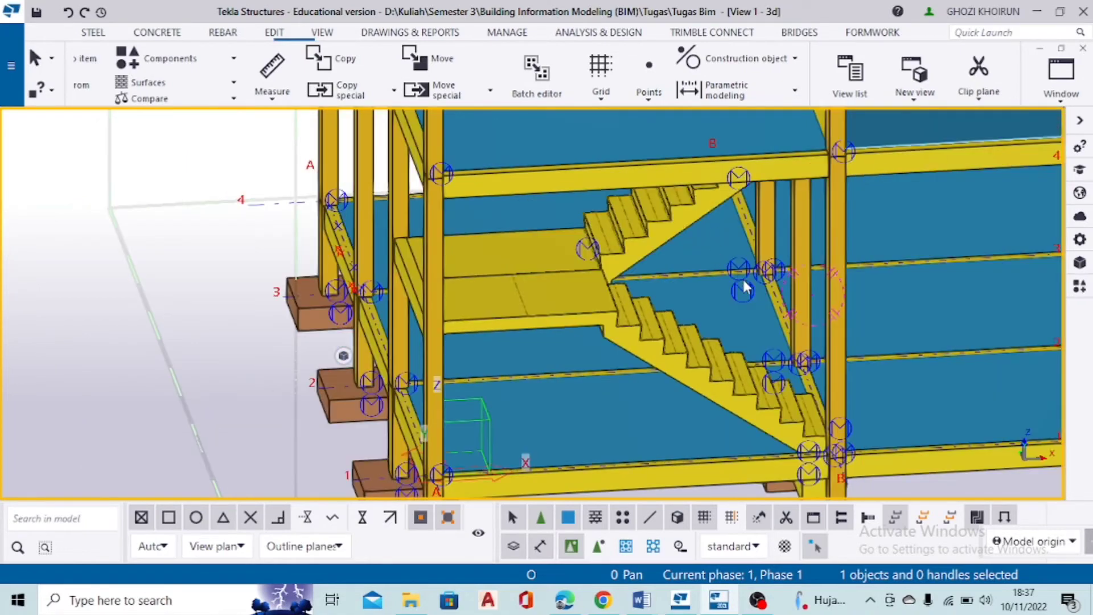
scroll(584, 313, "up", 5)
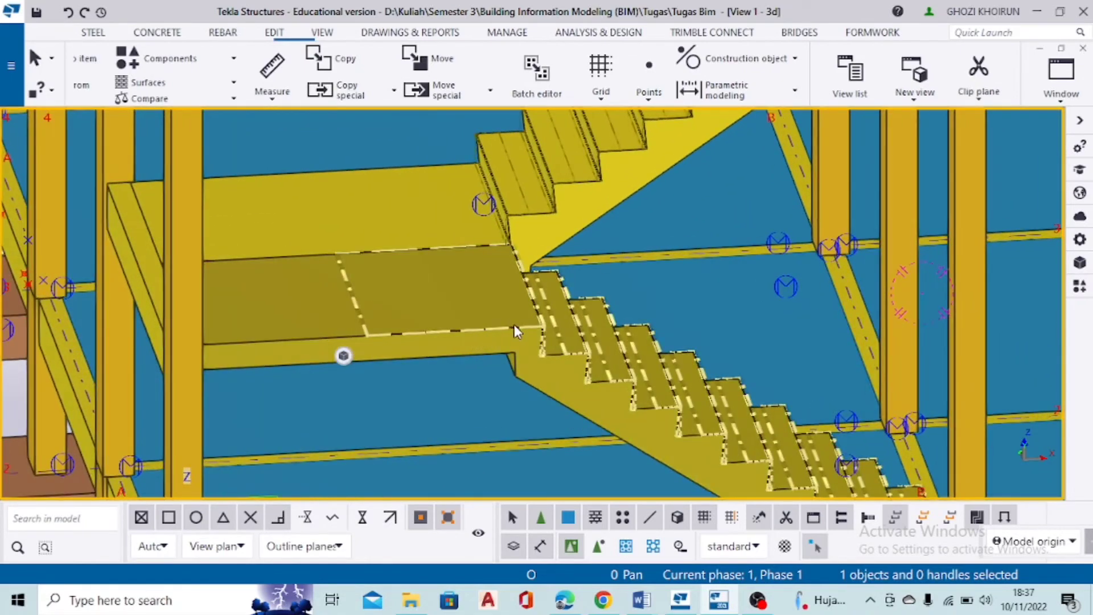
left_click(514, 328)
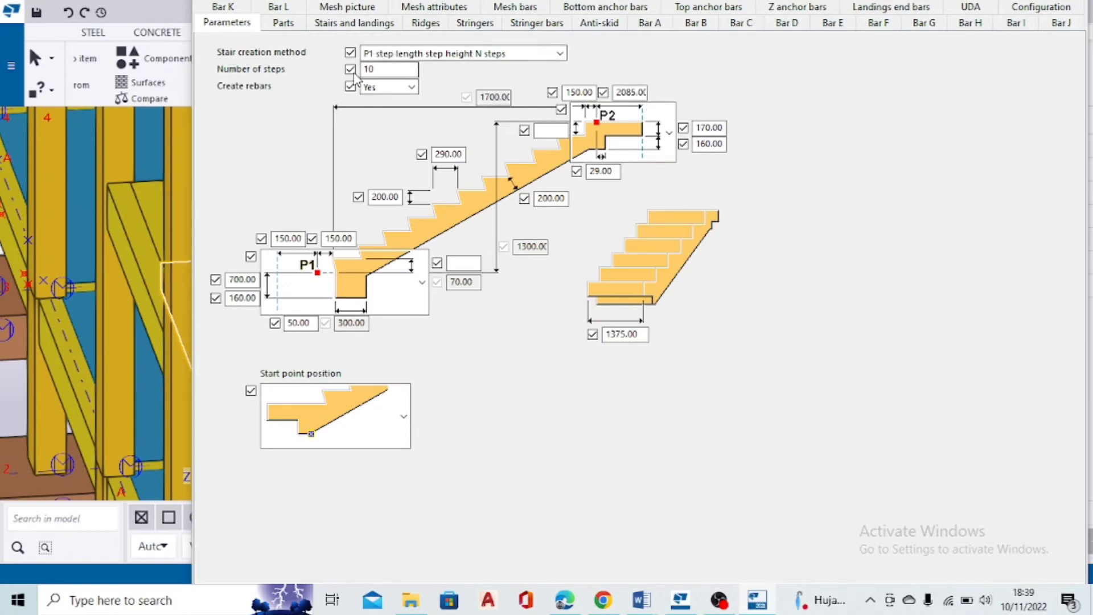
Review the lower flight's creation method, number of steps and dimensions, and accept the stair parameters
left_click(384, 69)
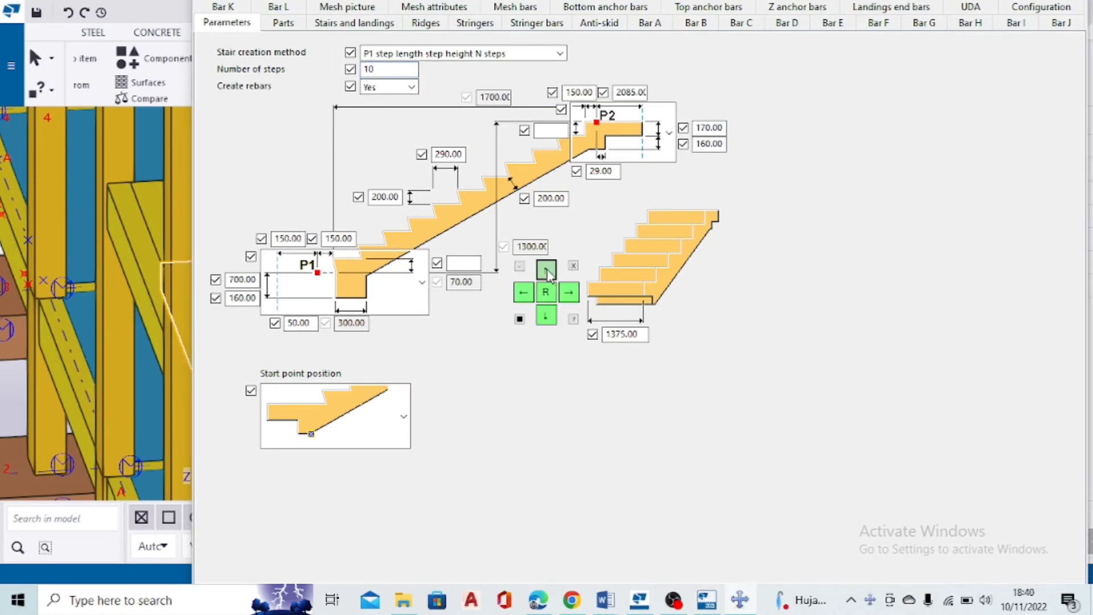
scroll(546, 273, "down", 1)
left_click_drag(774, 253, 905, 216)
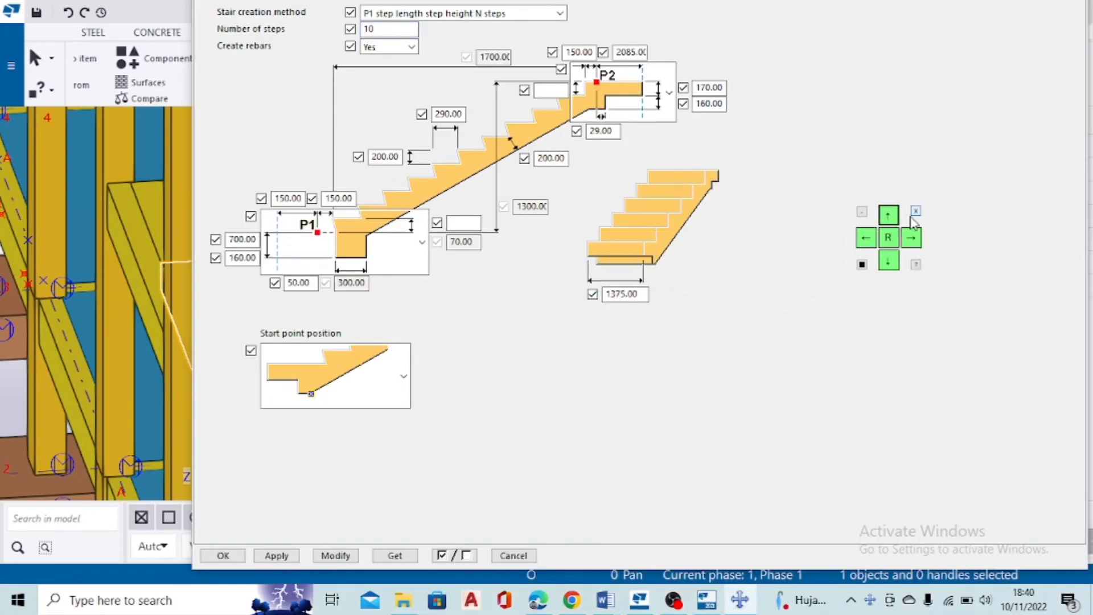
left_click(889, 216)
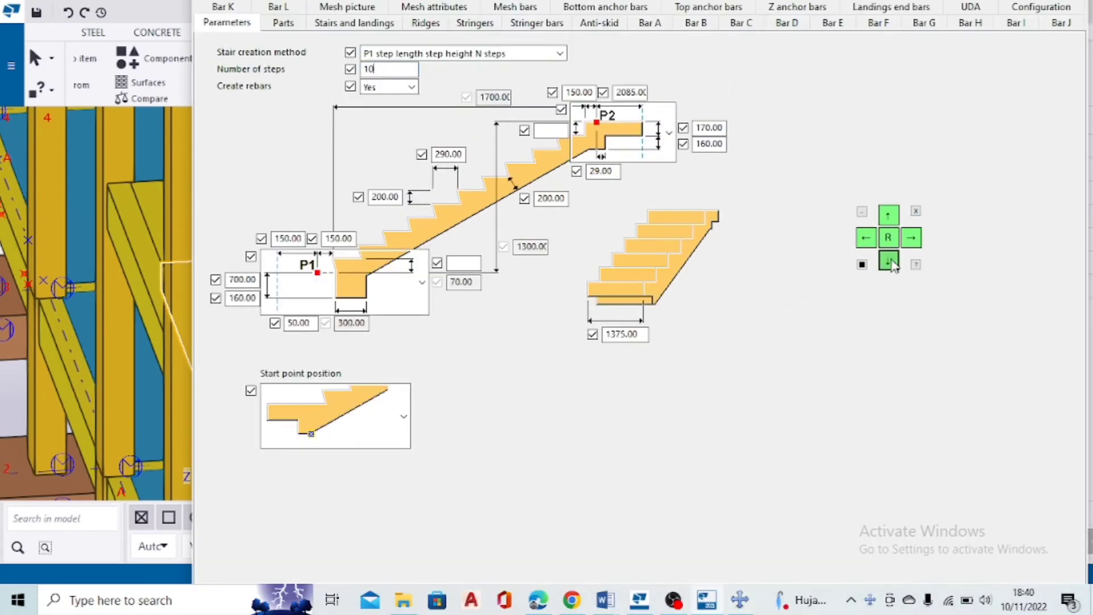
scroll(891, 220, "down", 2)
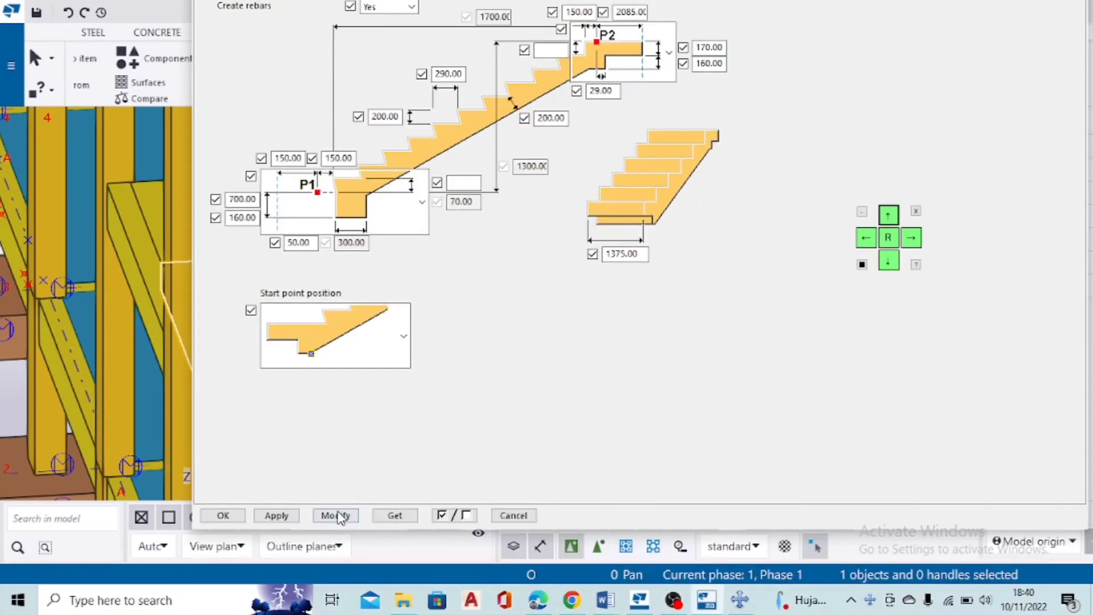
left_click(223, 516)
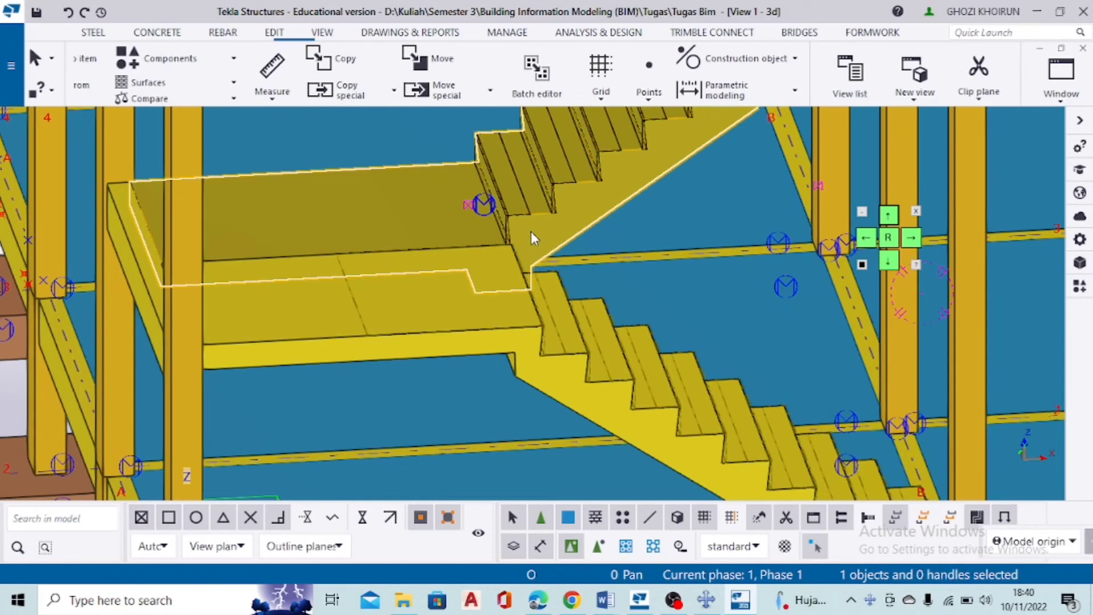
Select the upper stair flight, search the components catalog for 95, and close the catalog
left_click(492, 242)
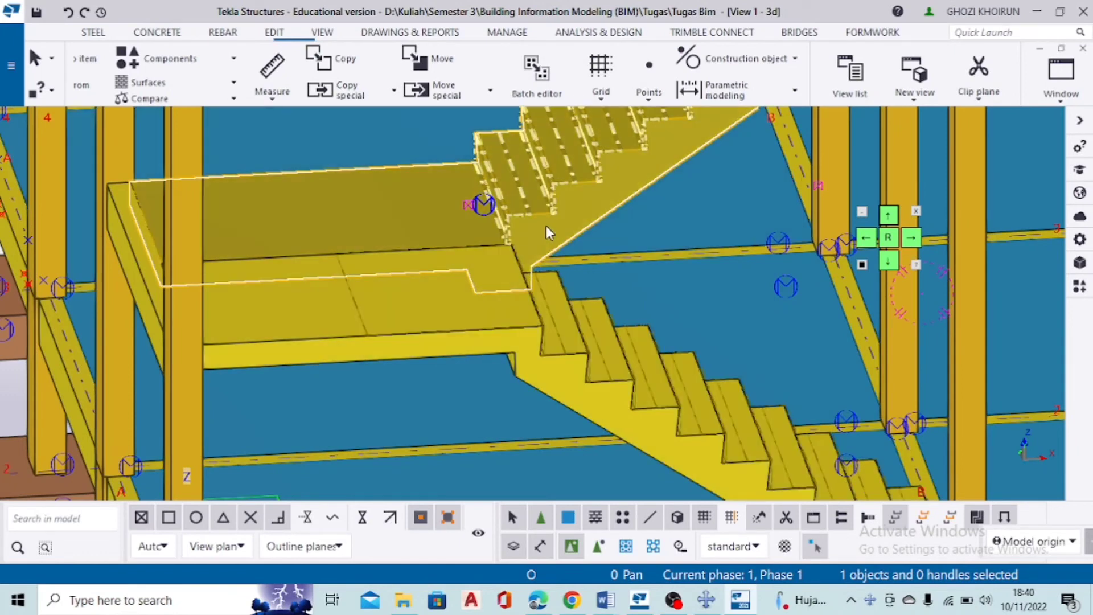
scroll(538, 234, "down", 3)
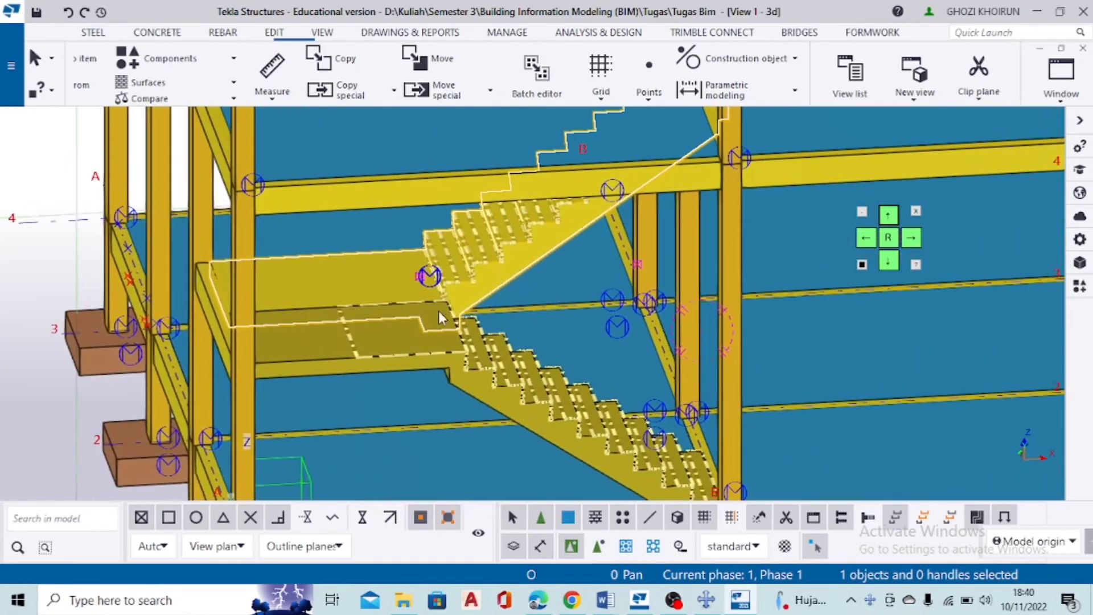
middle_click_drag(438, 311, 432, 315)
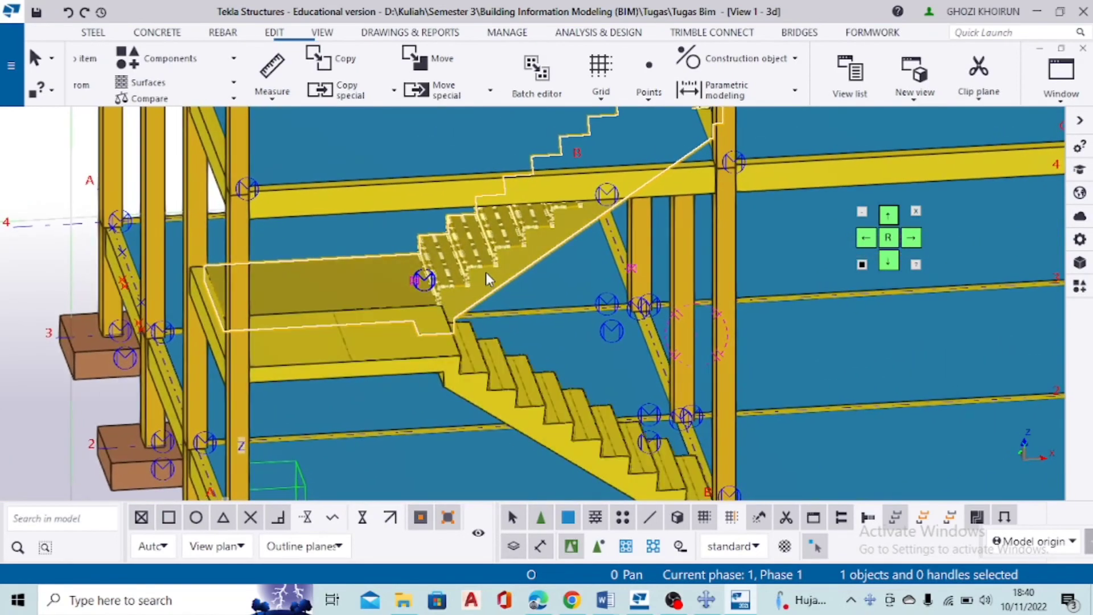
left_click(1080, 288)
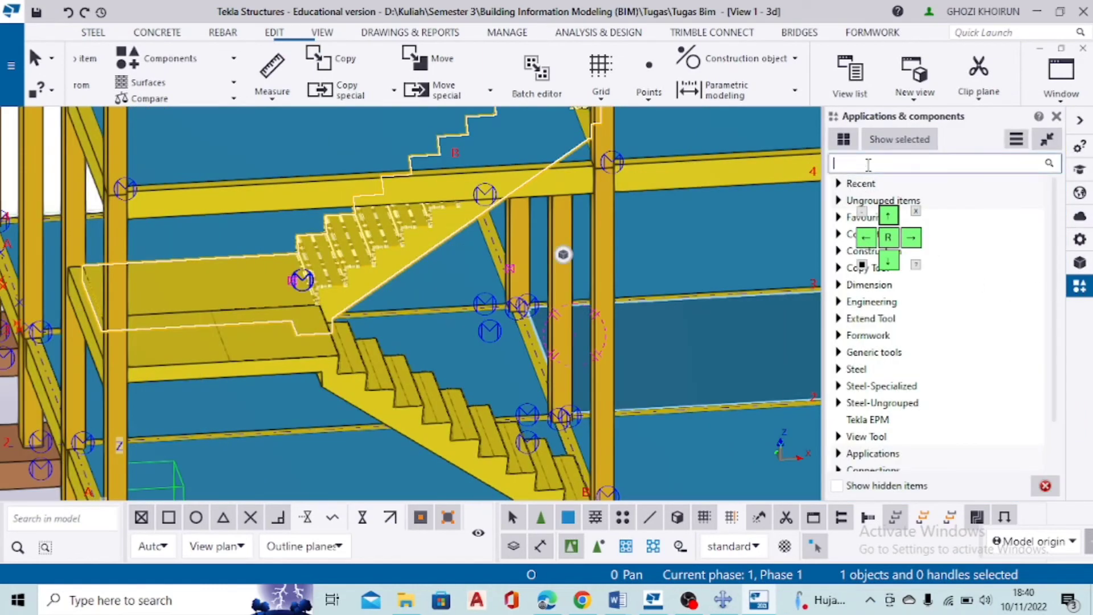
type("95")
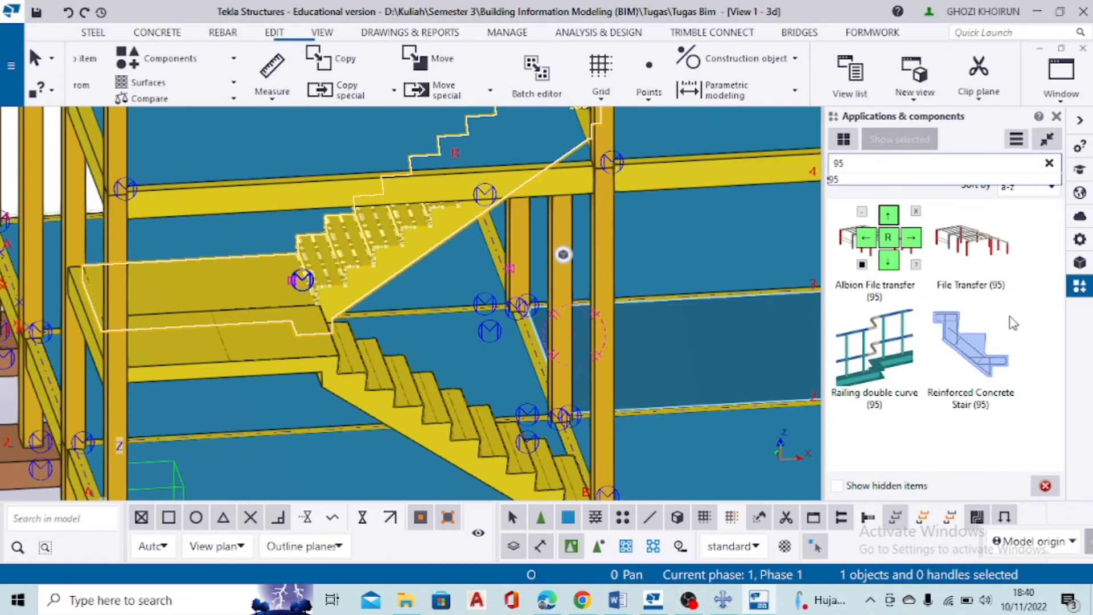
left_click(1049, 164)
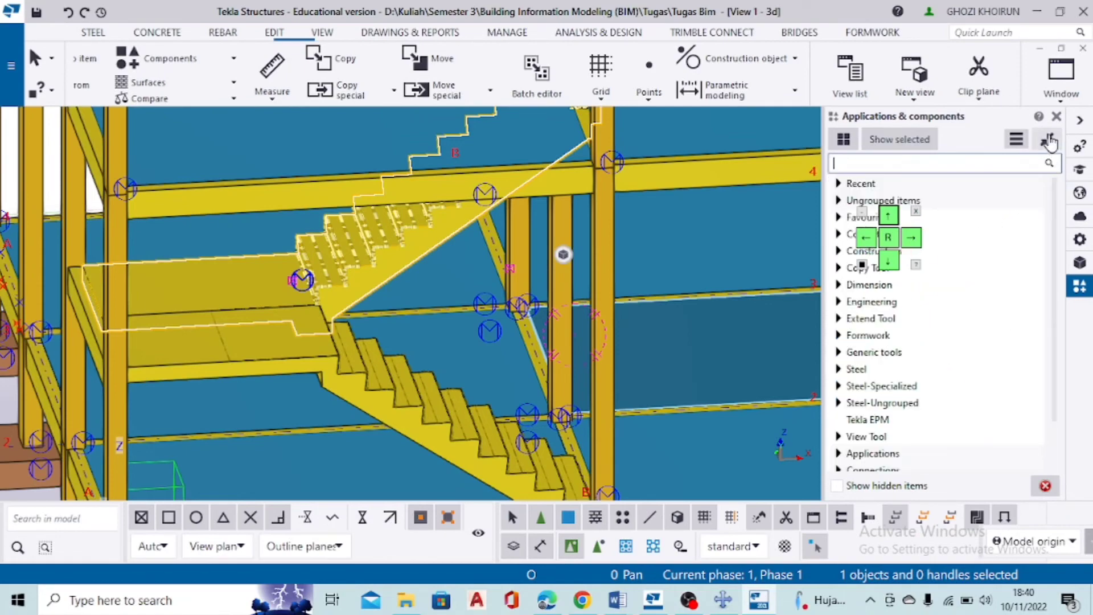
left_click(1056, 116)
Open the upper flight's stair parameters and compare them with its landing in the model
scroll(592, 208, "up", 3)
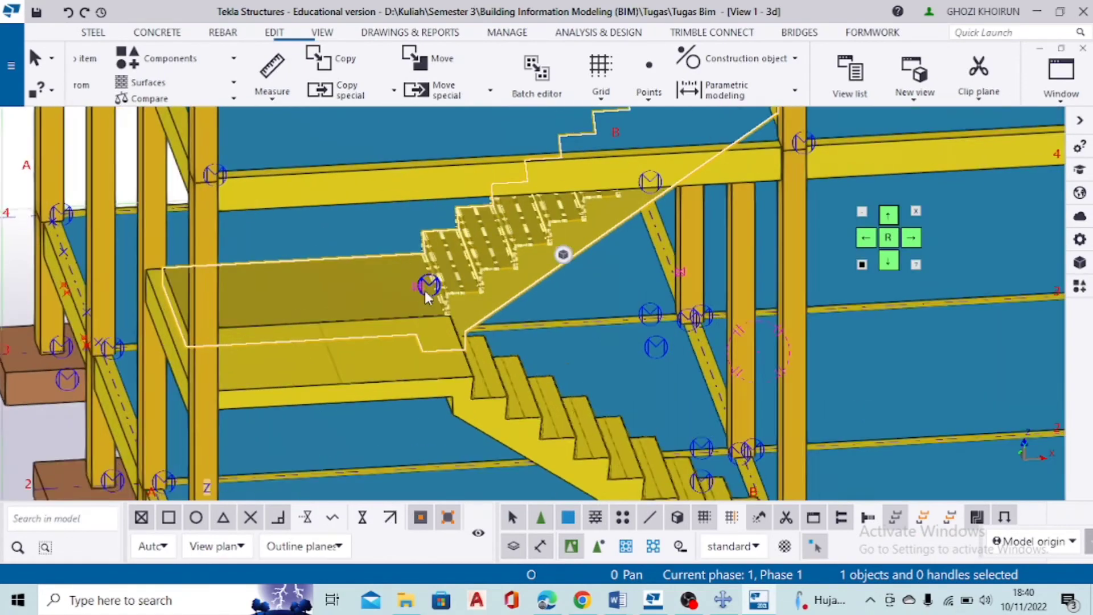
double_click(527, 289)
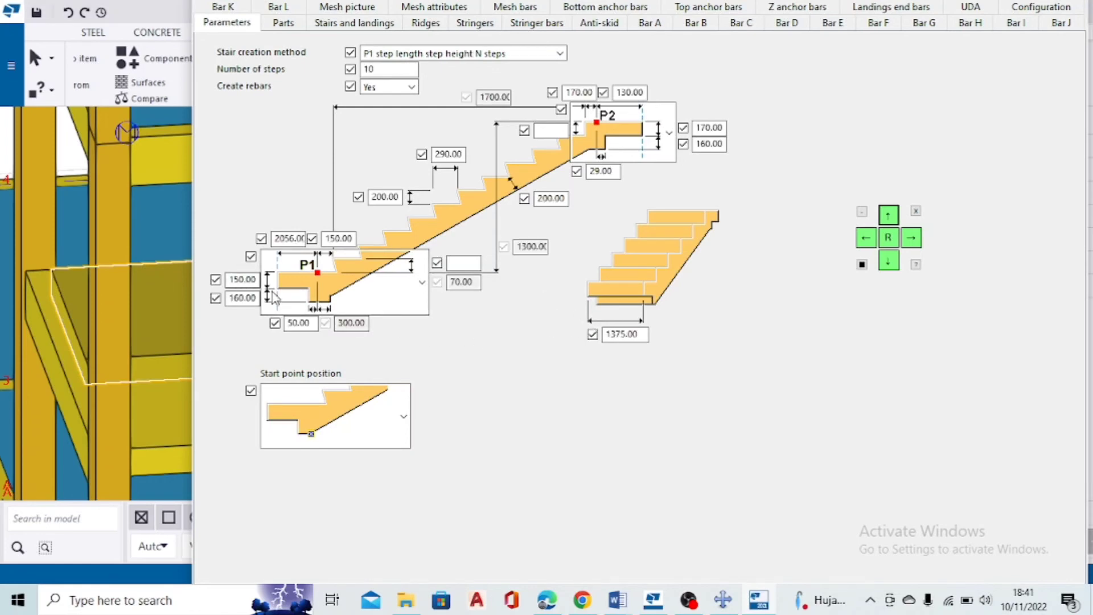
scroll(108, 312, "down", 1)
scroll(108, 311, "down", 2)
middle_click_drag(124, 322, 71, 329)
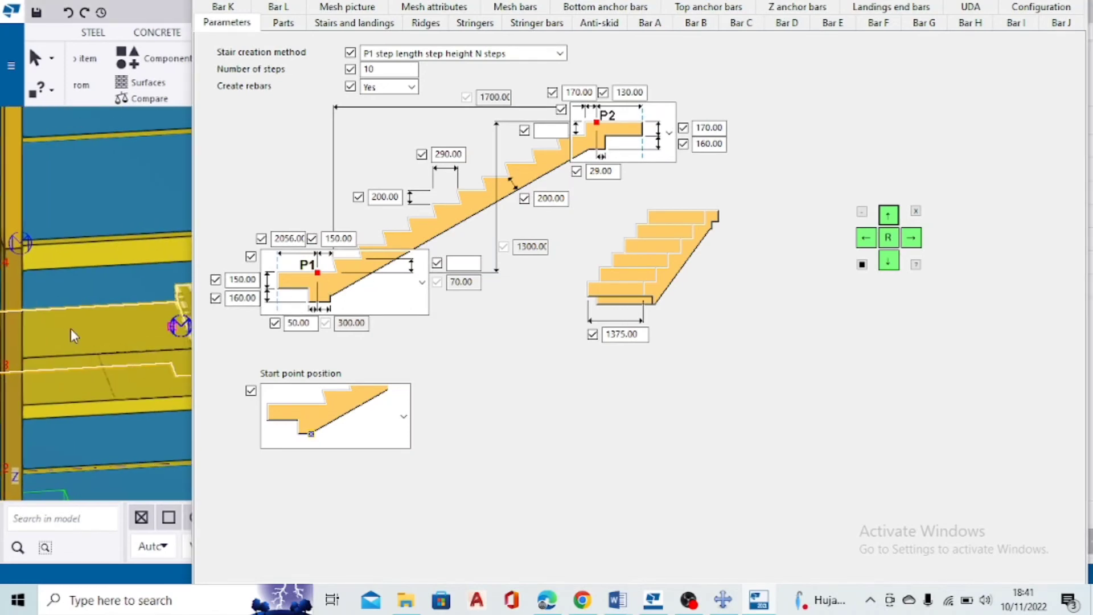
scroll(128, 261, "down", 2)
middle_click_drag(128, 264, 49, 317)
scroll(66, 323, "up", 1)
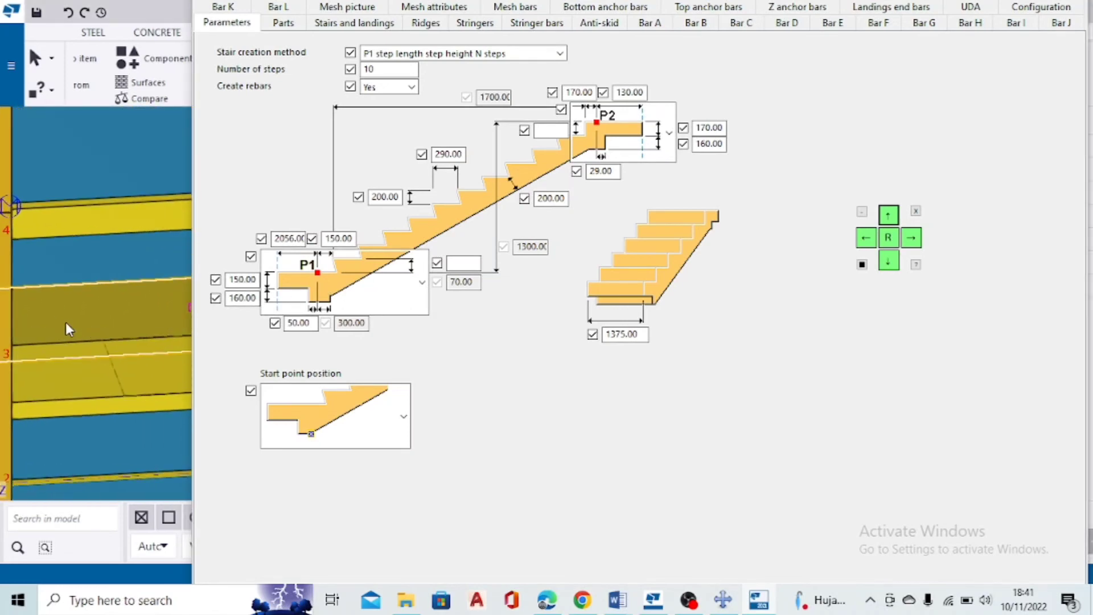
scroll(74, 326, "down", 1)
scroll(108, 336, "down", 2)
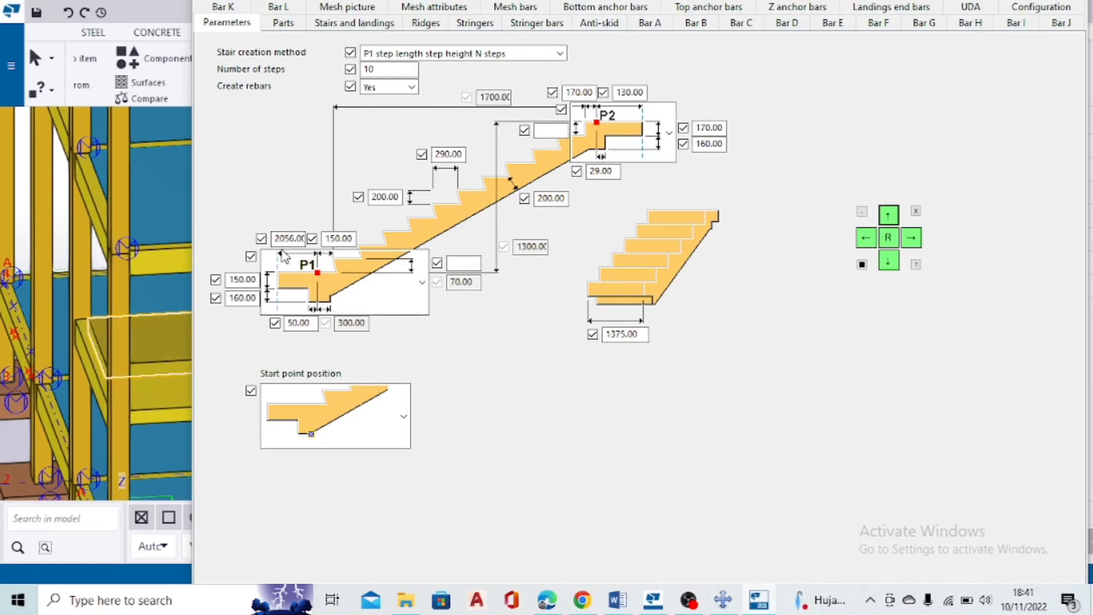
Review the end shapes offered at the upper flight's P1 and accept the stair parameters
left_click(422, 282)
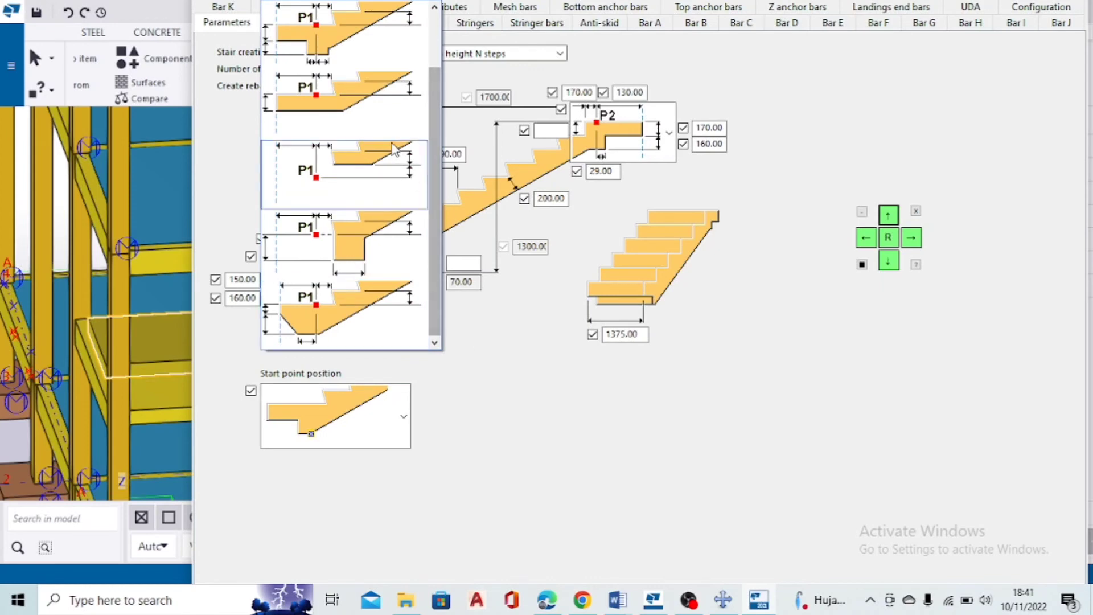
left_click(399, 54)
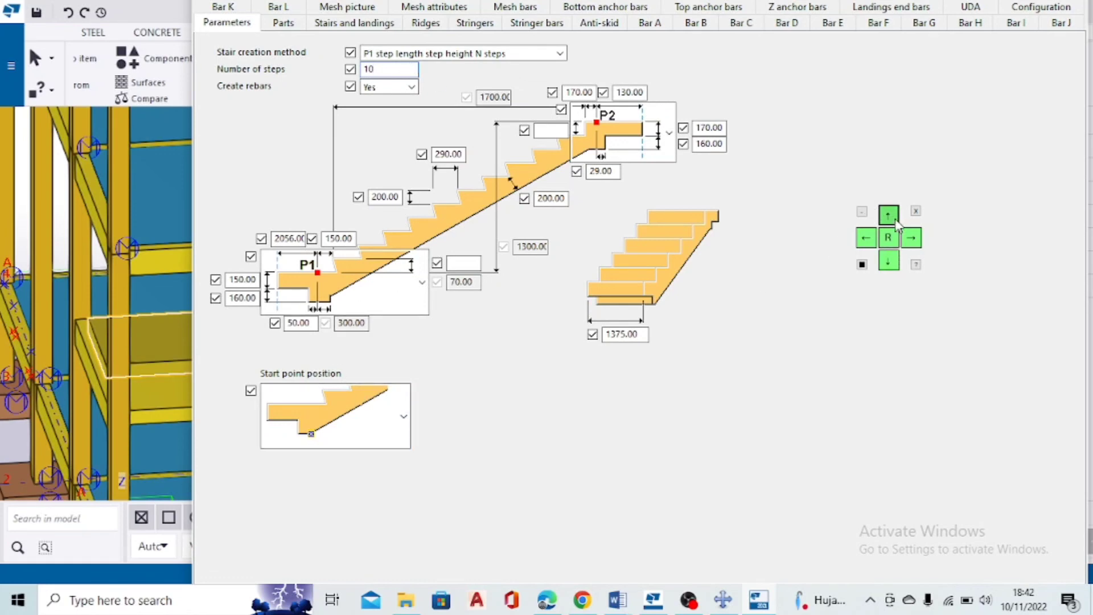
scroll(891, 225, "down", 2)
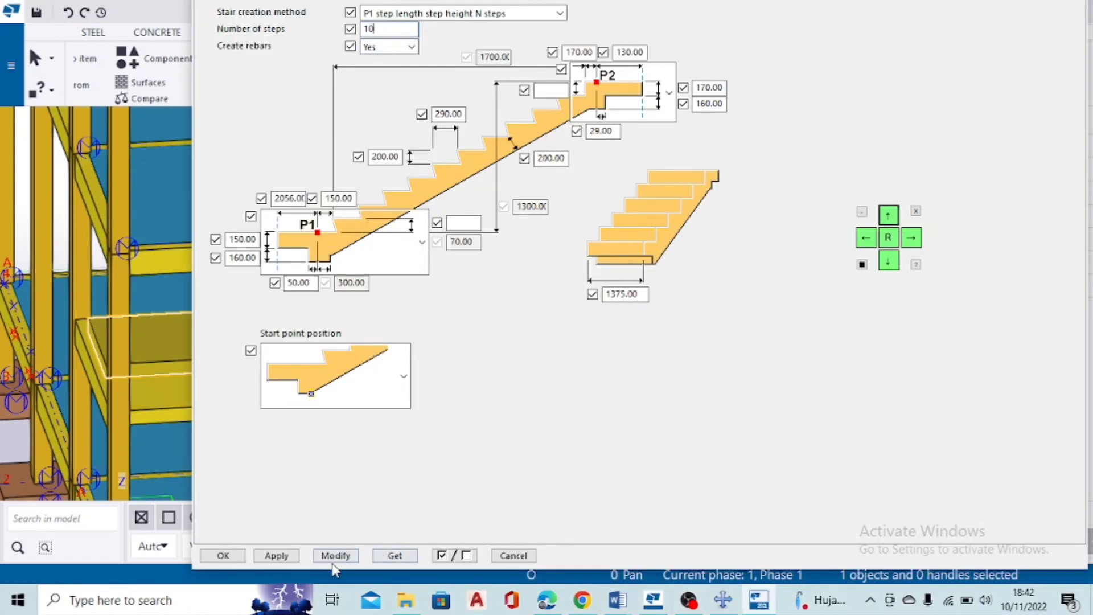
left_click(221, 555)
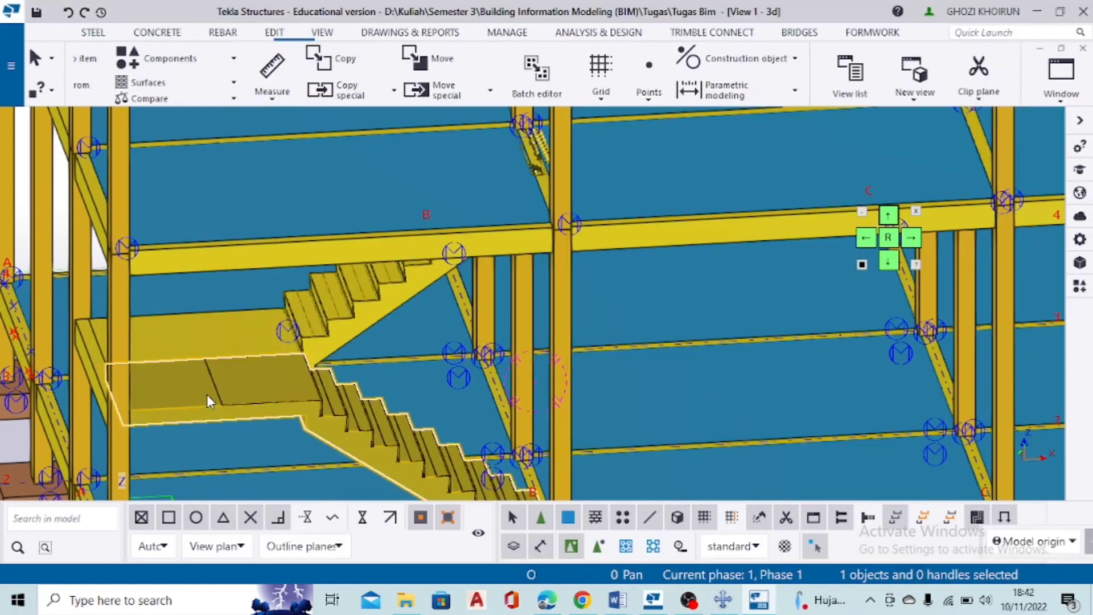
scroll(308, 374, "down", 4)
middle_click_drag(309, 374, 337, 302)
scroll(336, 305, "up", 5)
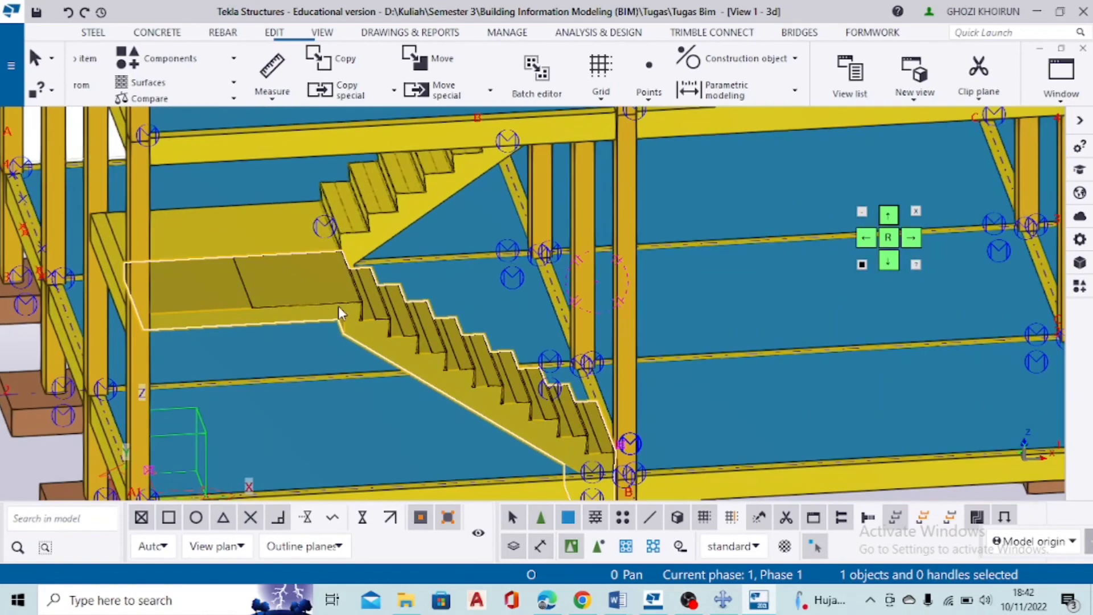
scroll(339, 308, "up", 2)
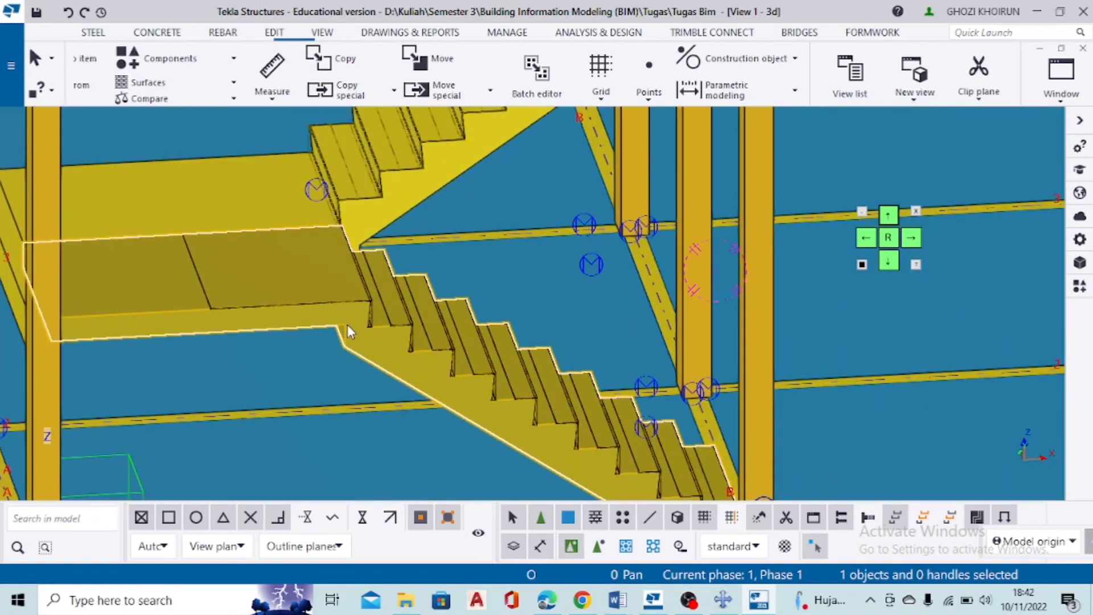
scroll(348, 327, "up", 2)
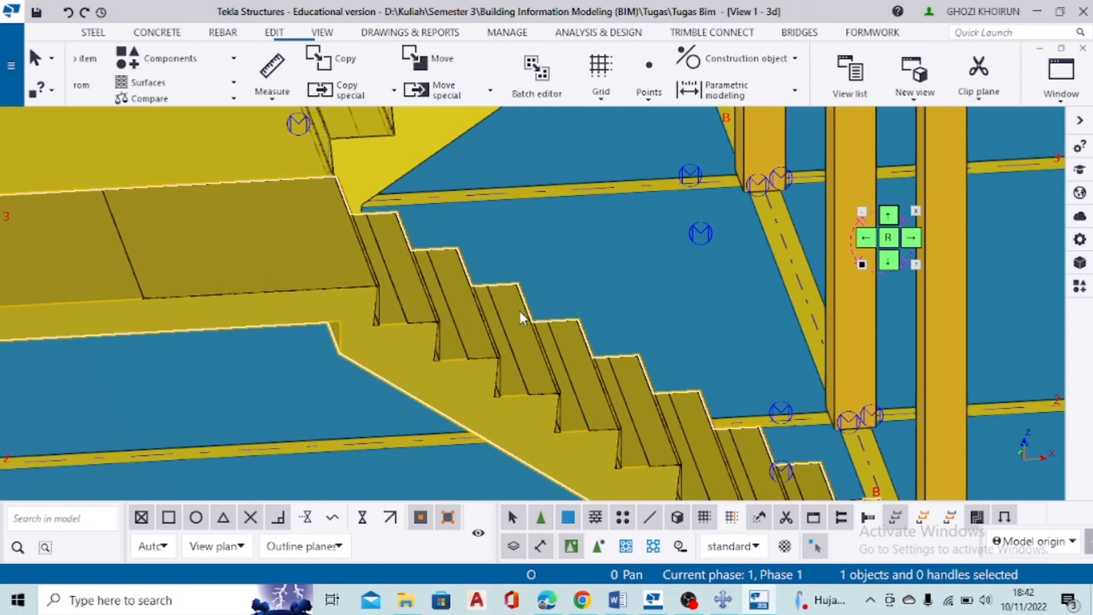
left_click(460, 347)
right_click(511, 404)
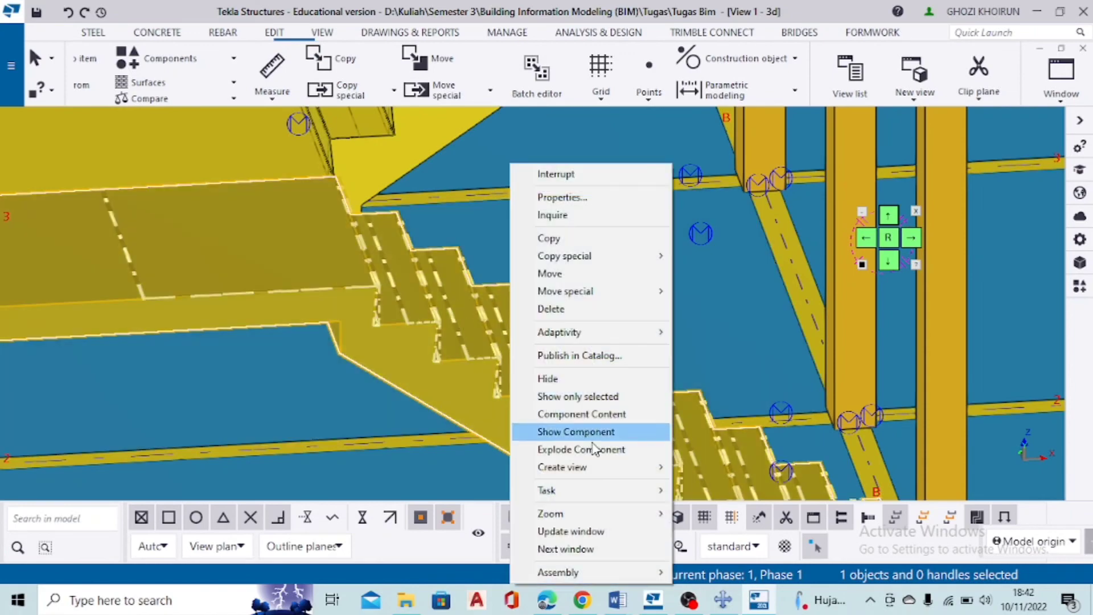
left_click(404, 337)
Select the whole lower stair flight with its landing and explode its component
scroll(427, 319, "down", 3)
scroll(427, 318, "down", 5)
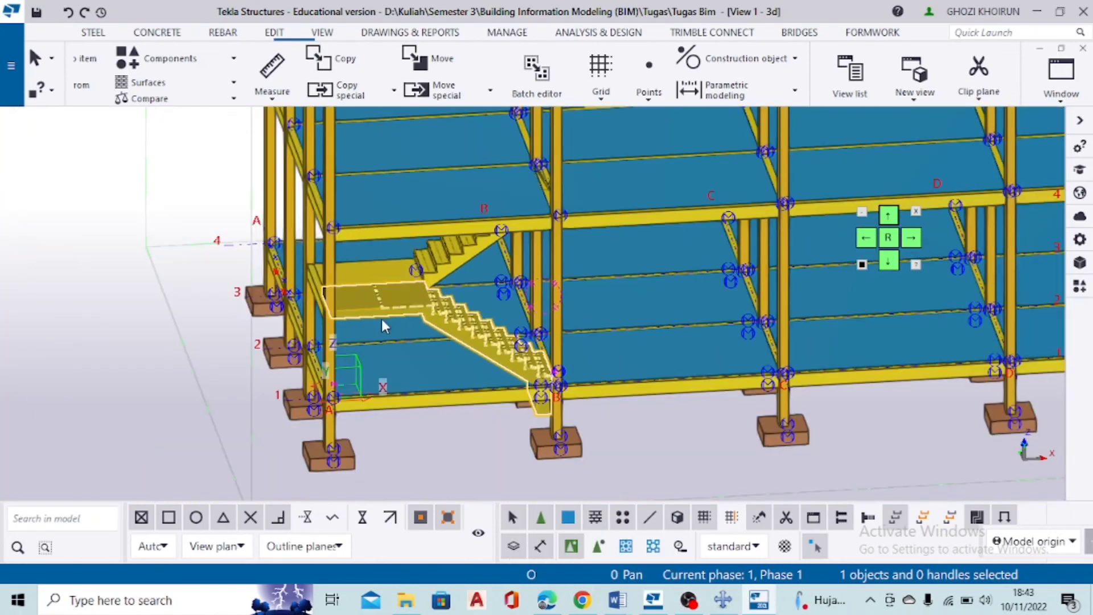
scroll(450, 306, "up", 4)
scroll(457, 313, "up", 3)
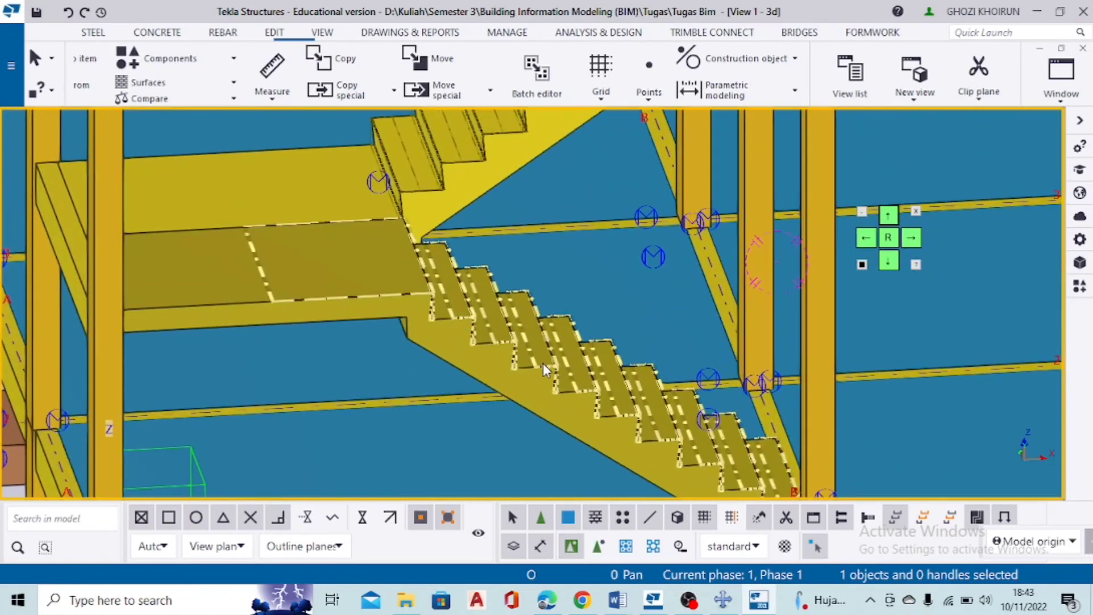
left_click(493, 357)
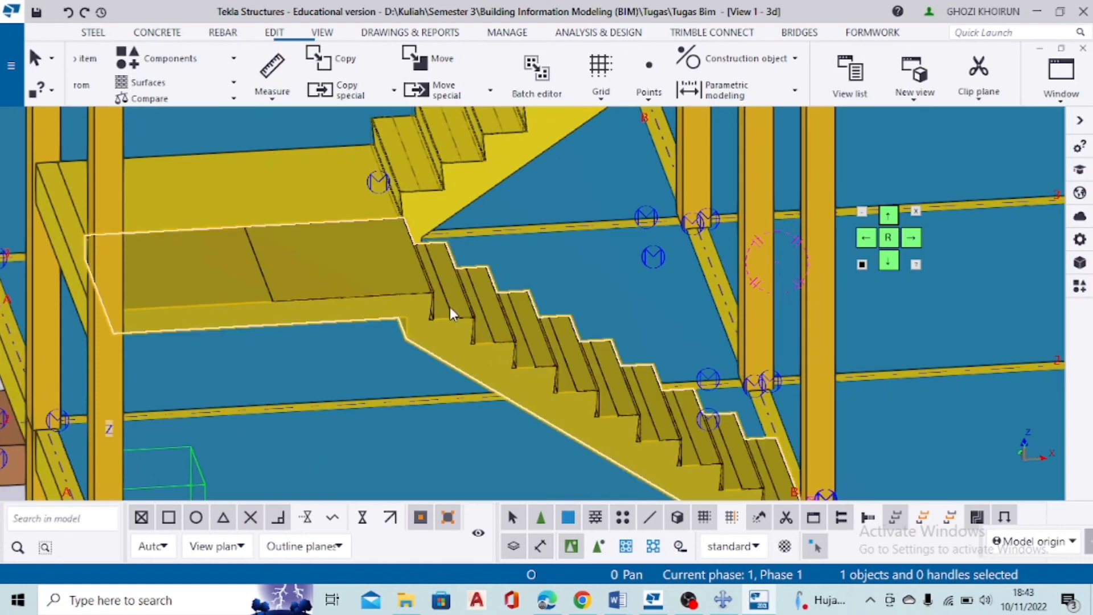
scroll(491, 329, "up", 3)
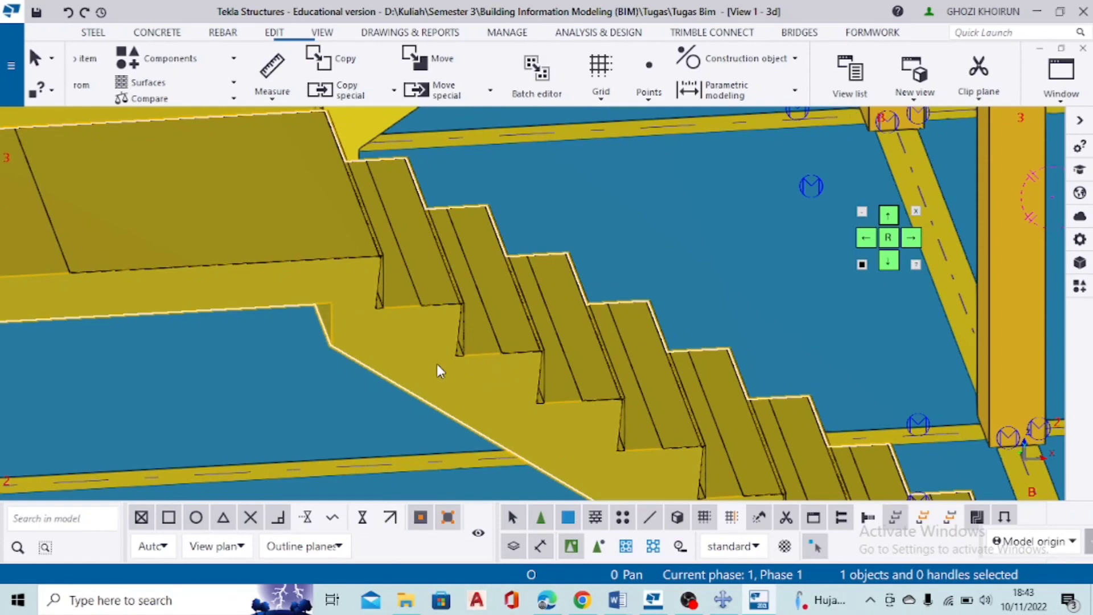
scroll(529, 339, "down", 2)
scroll(525, 357, "up", 5)
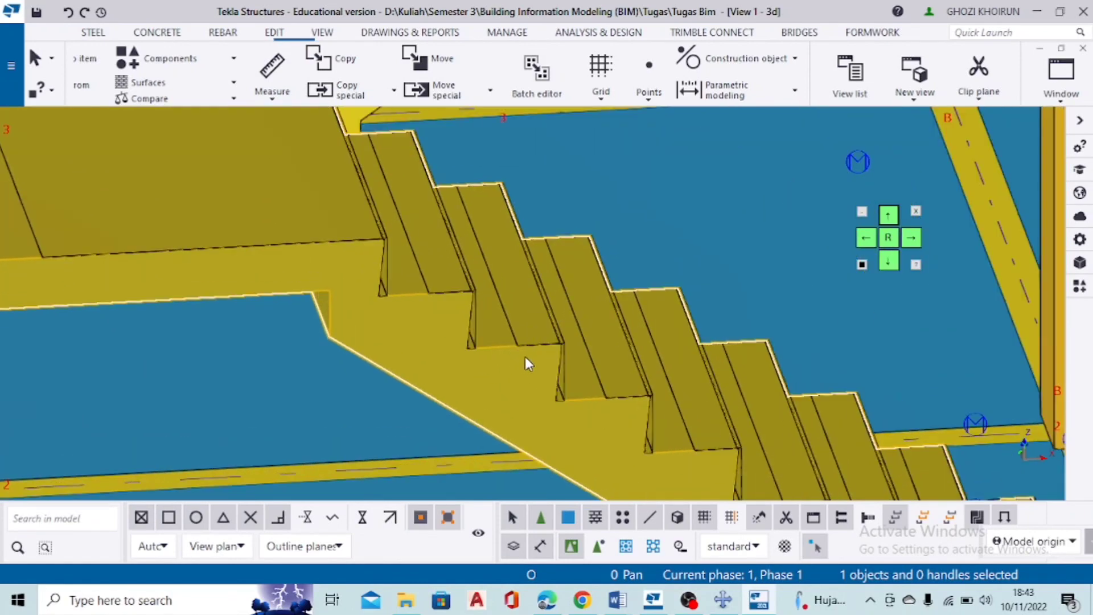
scroll(529, 354, "down", 3)
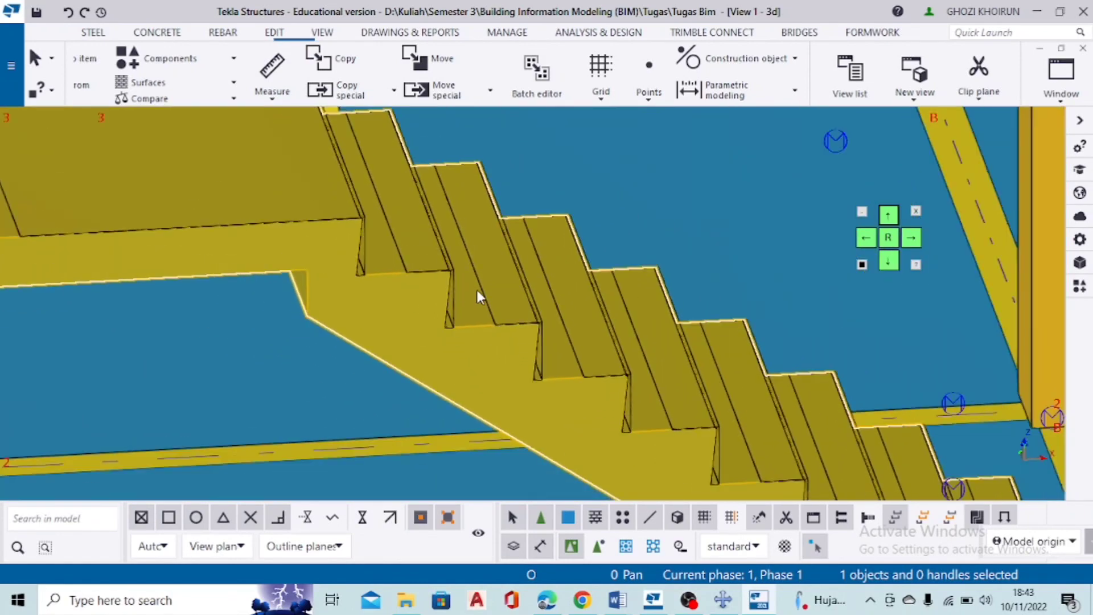
scroll(504, 325, "up", 3)
scroll(484, 282, "down", 2)
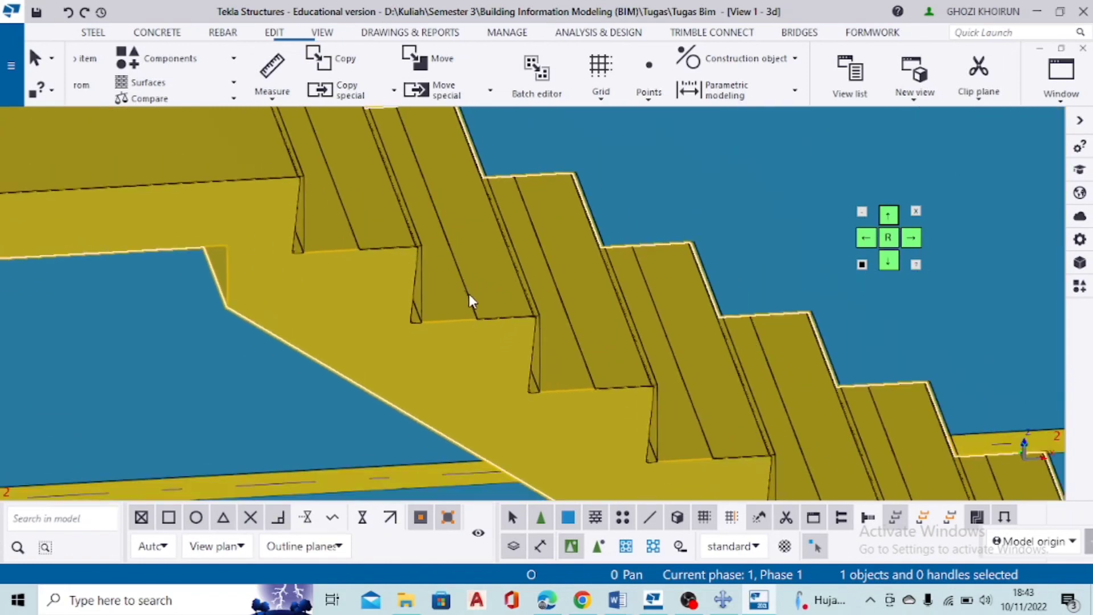
right_click(483, 270)
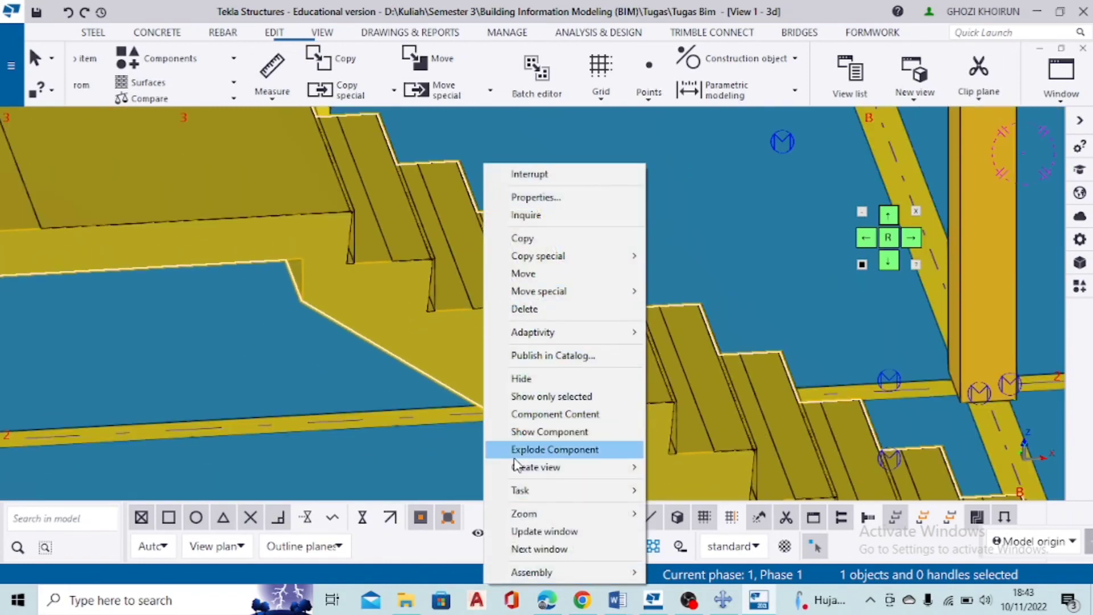
left_click(594, 450)
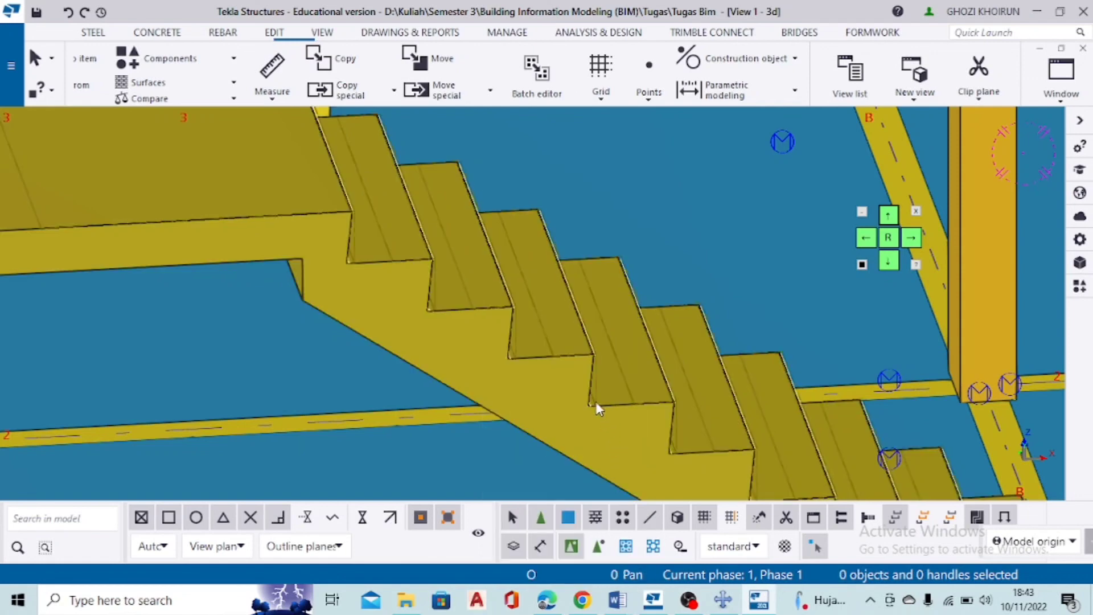
Display the model's parts in see-through outline and inspect the reinforcement inside the lower stair flight
scroll(595, 399, "down", 10)
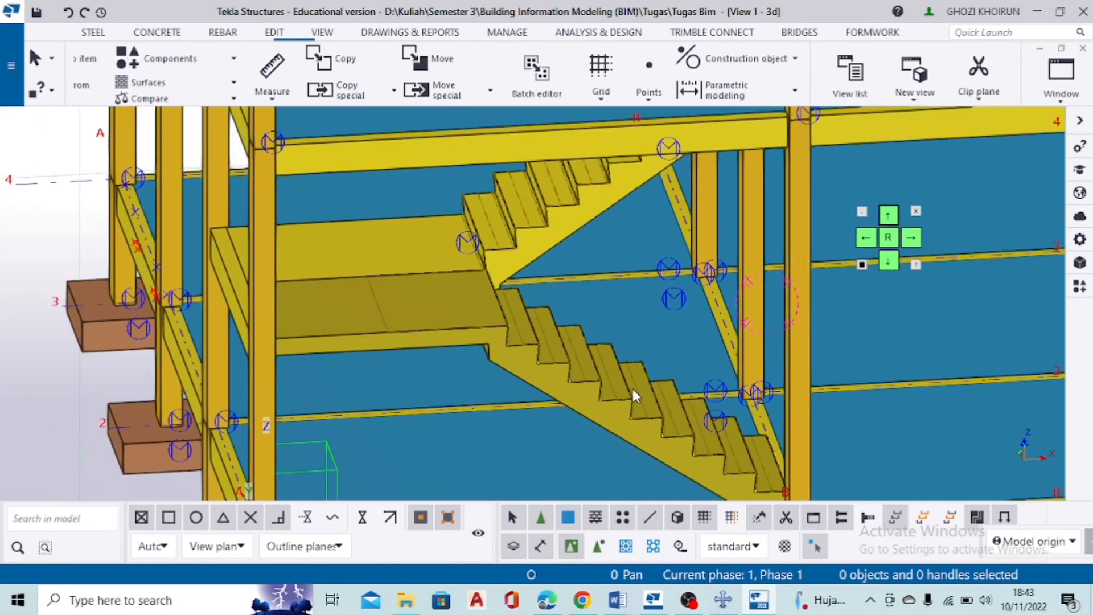
scroll(593, 370, "up", 5)
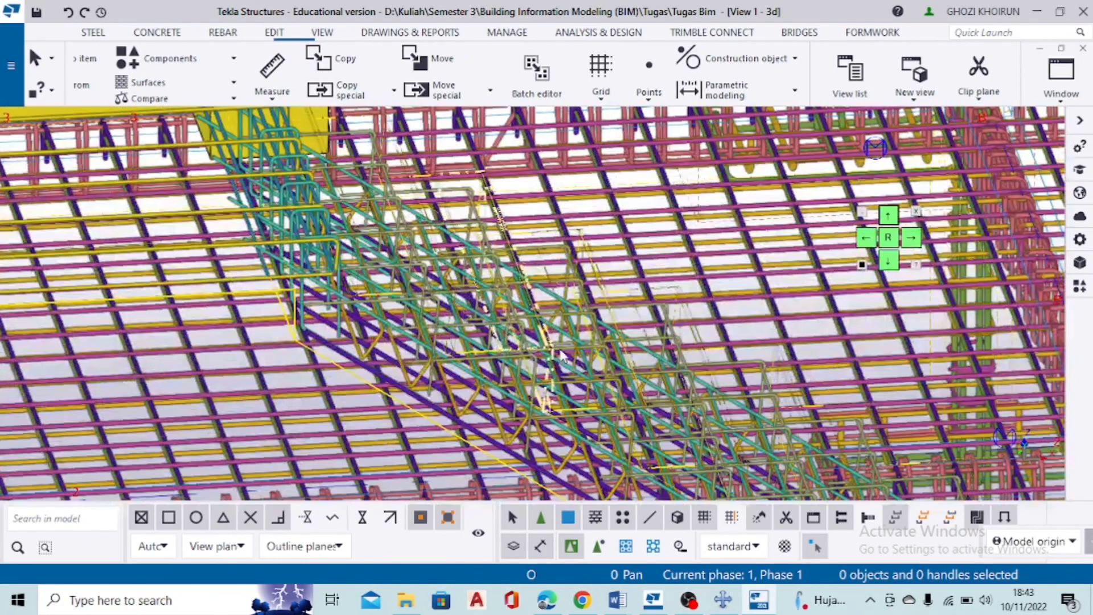
scroll(575, 362, "down", 4)
middle_click_drag(575, 367, 322, 387, "ctrl")
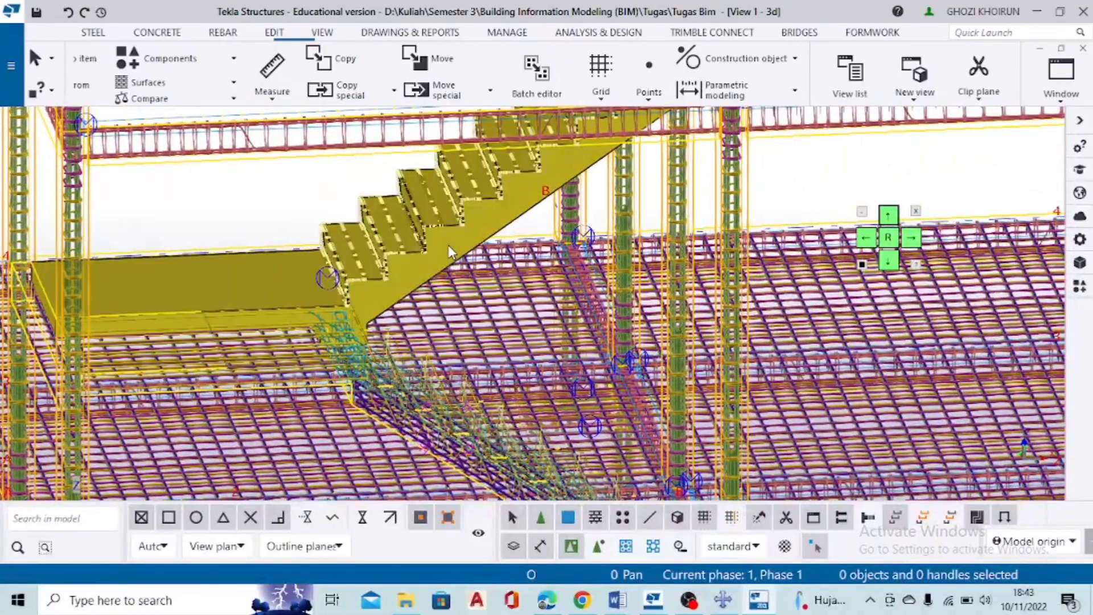
Explode the upper stair flight's component
left_click(450, 246)
right_click(451, 245)
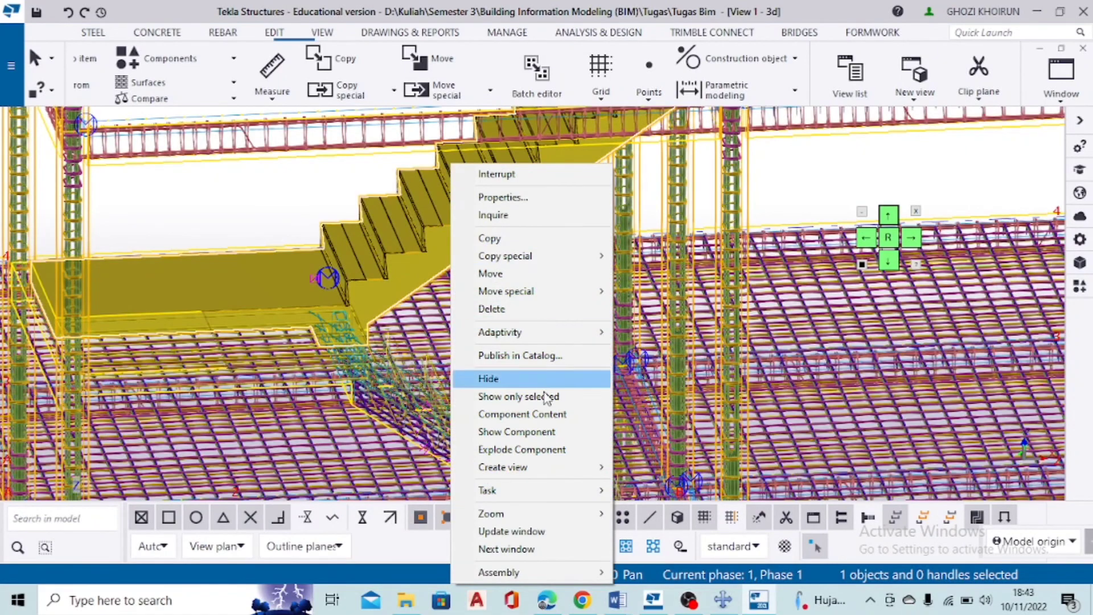
left_click(541, 450)
Examine the reinforcement of both stair flights and the adjoining ground-floor slab from the outer corner of the frame
middle_click_drag(410, 319, 567, 358, "ctrl")
right_click(568, 362)
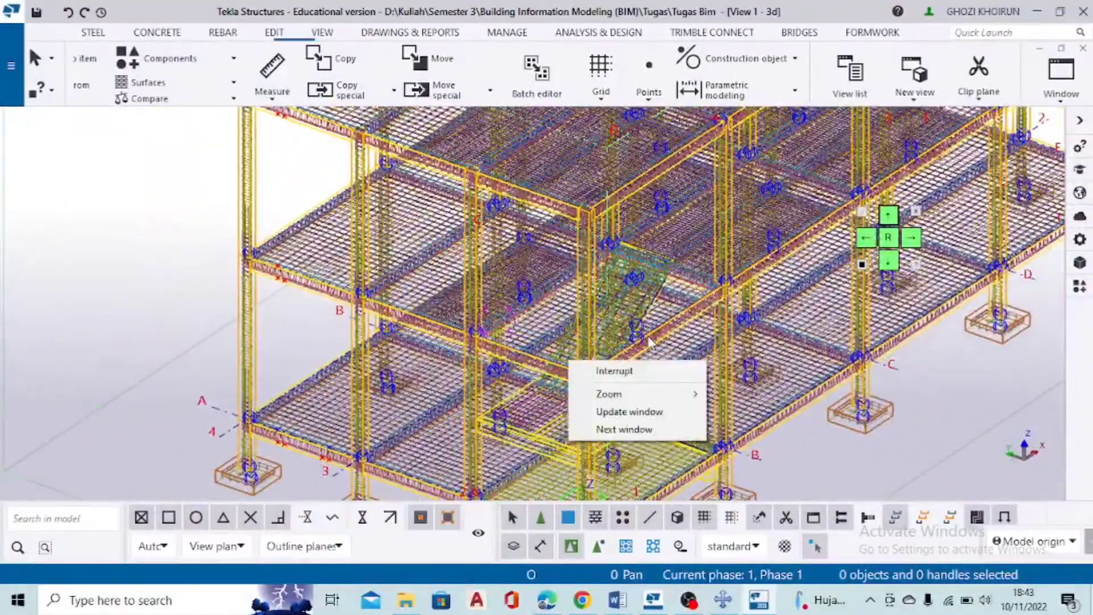
key("Escape")
scroll(571, 323, "up", 5)
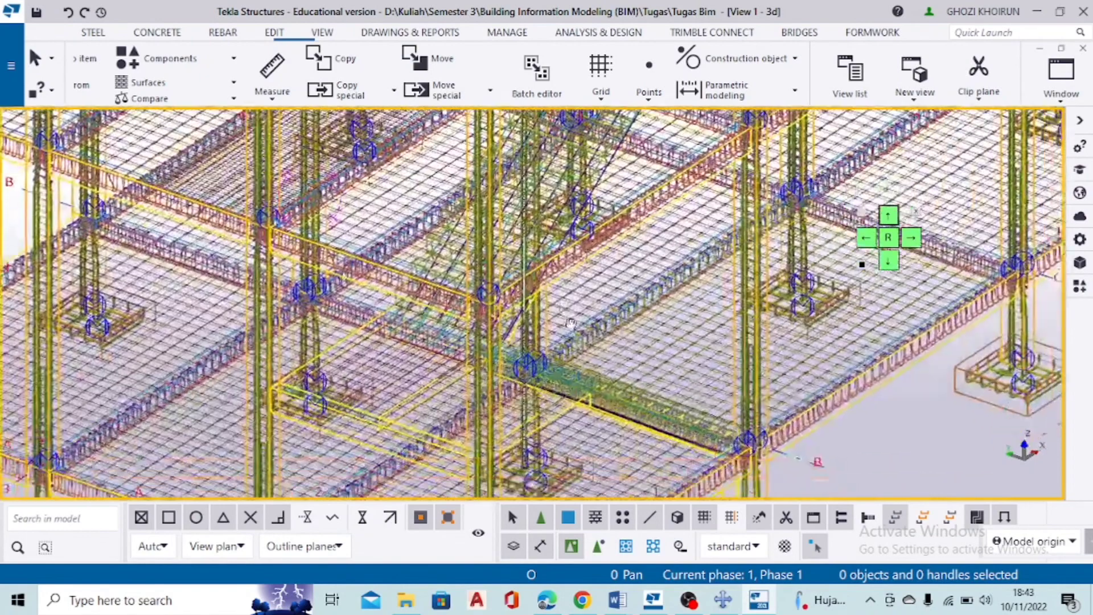
middle_click_drag(571, 323, 597, 330)
left_click(598, 331)
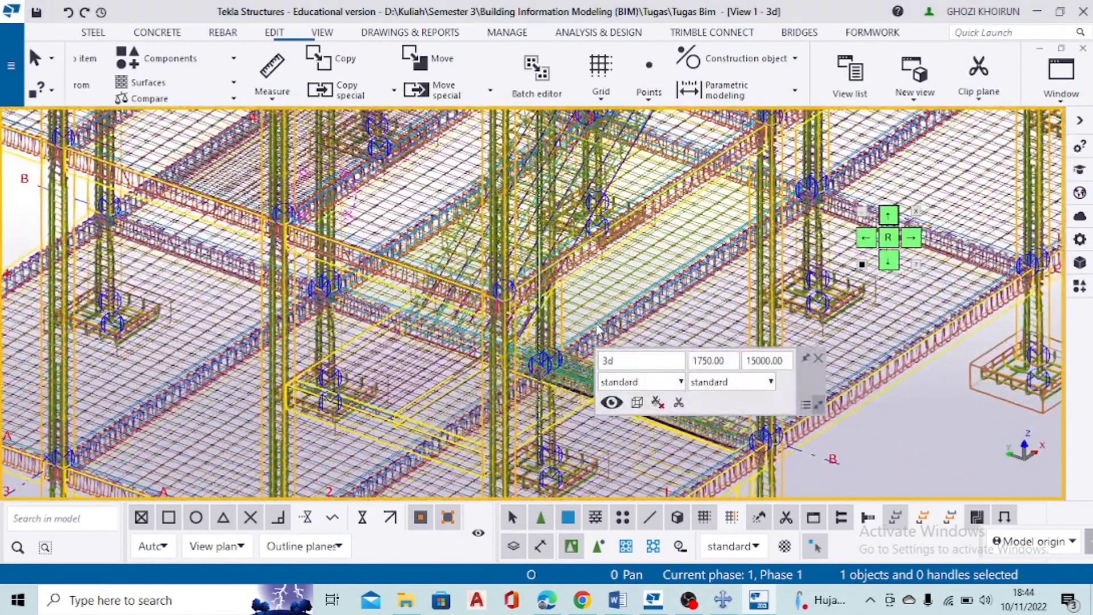
scroll(791, 403, "down", 3)
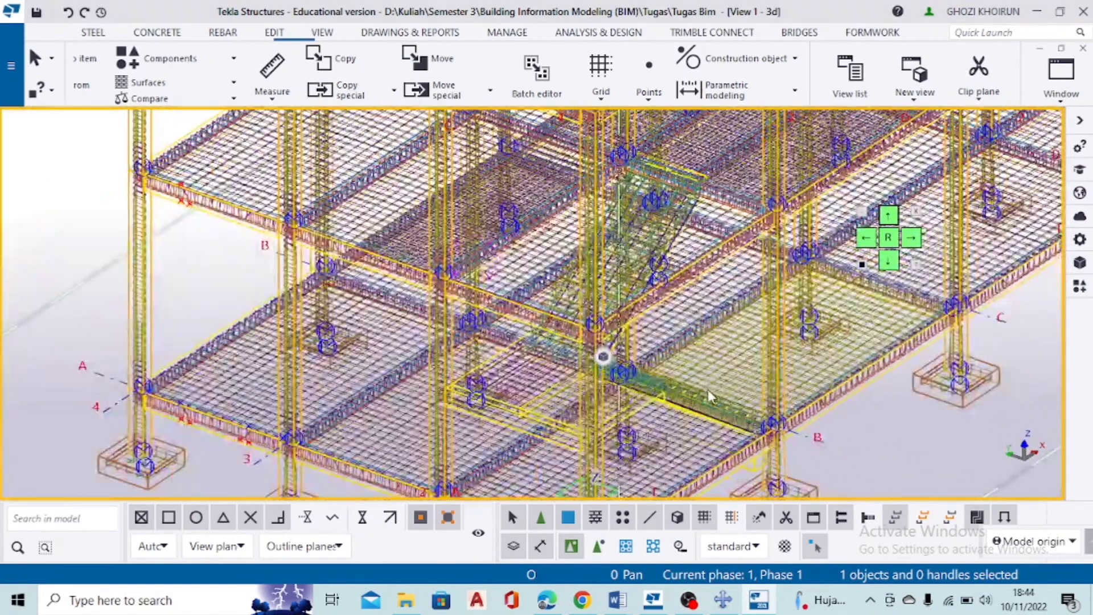